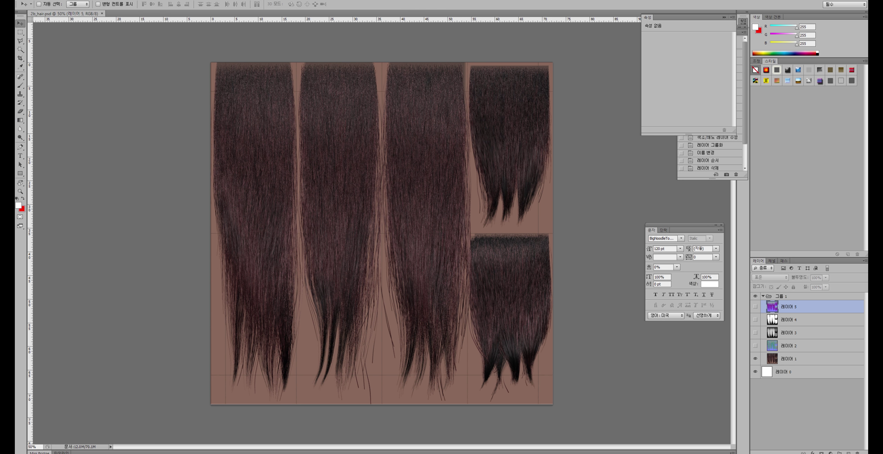
- Toggle 레이어 5's visibility to reveal the purple normal-map hair layer
{"action": "left_click", "coordinate": [756, 307]}
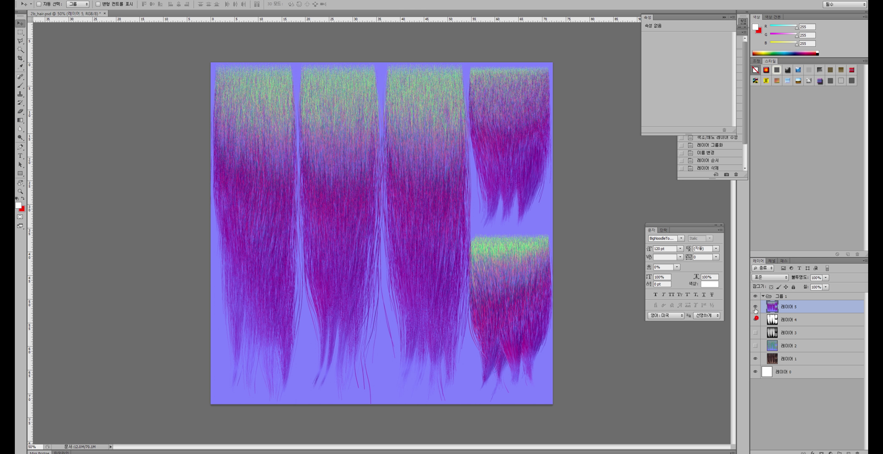
{"action": "left_click", "coordinate": [756, 307]}
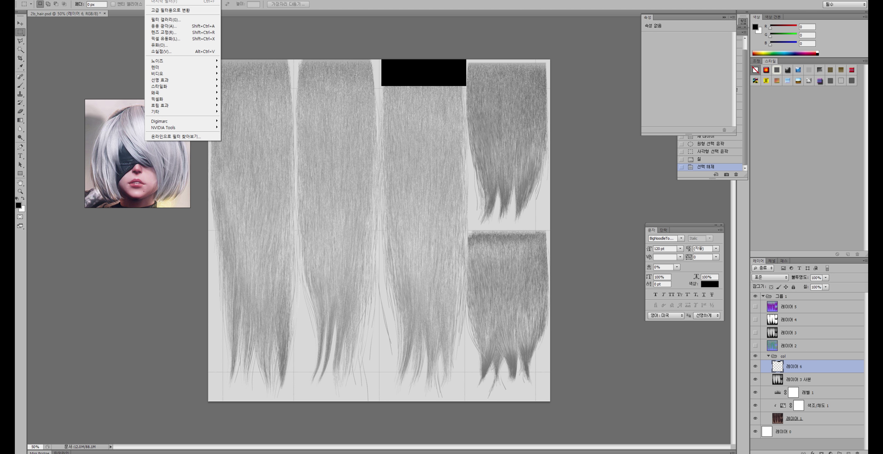
{"action": "left_click", "coordinate": [174, 112]}
{"action": "mouse_move", "coordinate": [162, 105]}
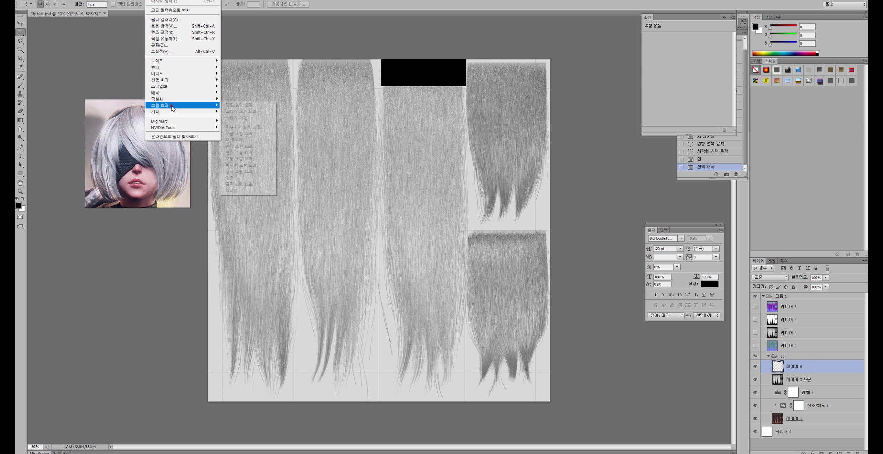
{"action": "left_click", "coordinate": [241, 127]}
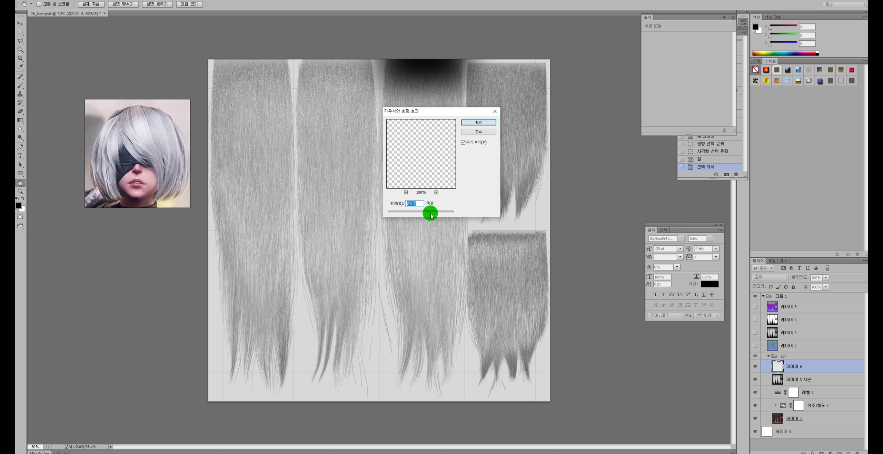
{"action": "left_click_drag", "start_coordinate": [430, 211], "coordinate": [437, 211]}
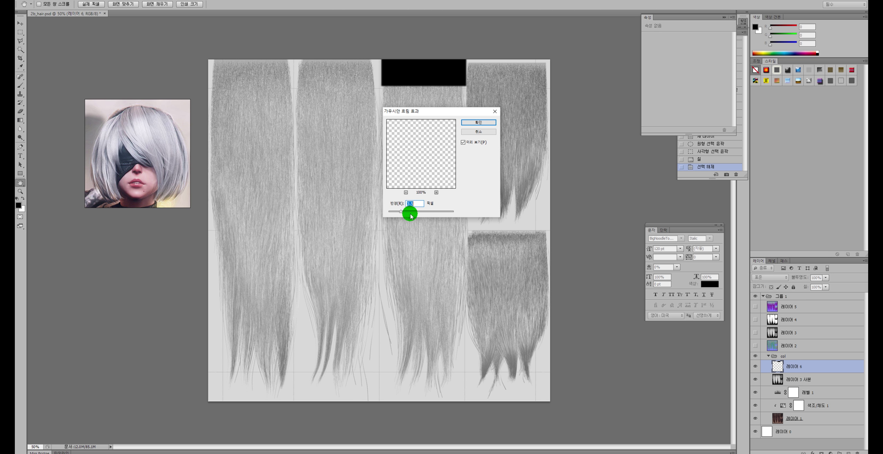
{"action": "left_click_drag", "start_coordinate": [410, 211], "coordinate": [425, 211]}
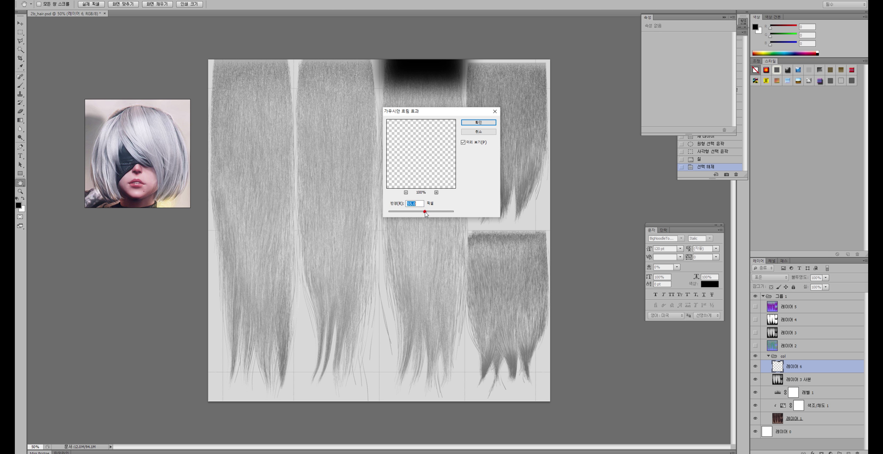
{"action": "left_click", "coordinate": [483, 132]}
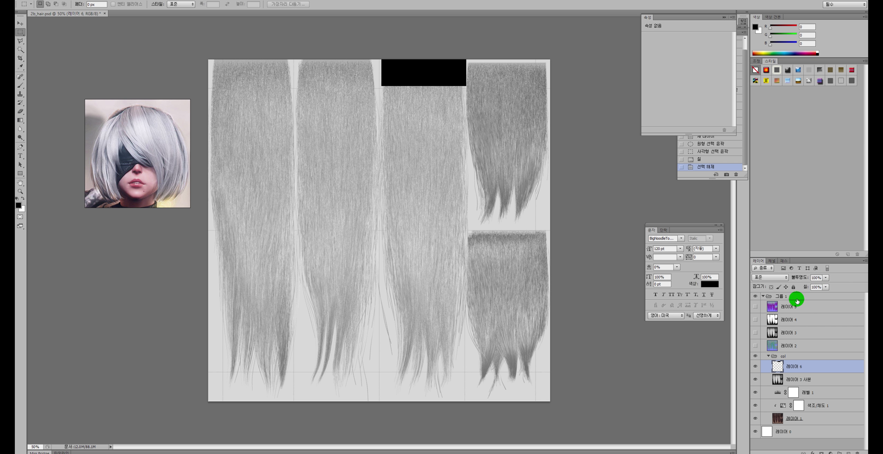
- Delete the black-block layer and fill a strip across the top black on a new layer
{"action": "key", "text": "Delete"}
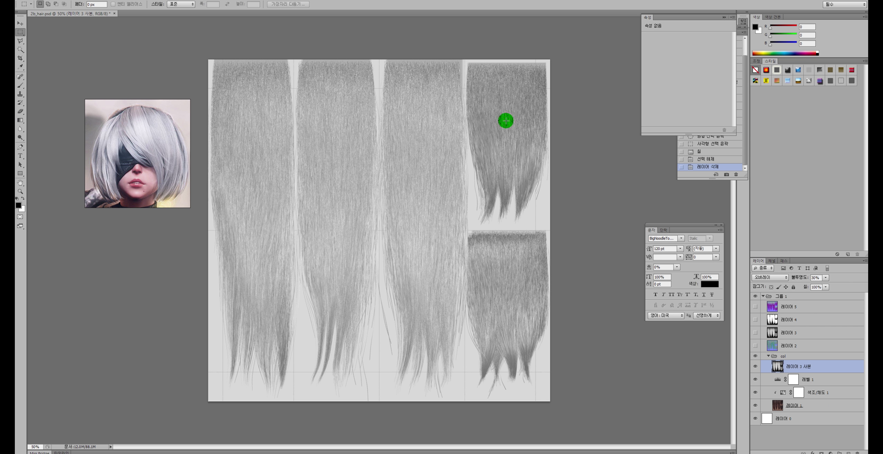
{"action": "left_click_drag", "start_coordinate": [597, 47], "coordinate": [161, 88]}
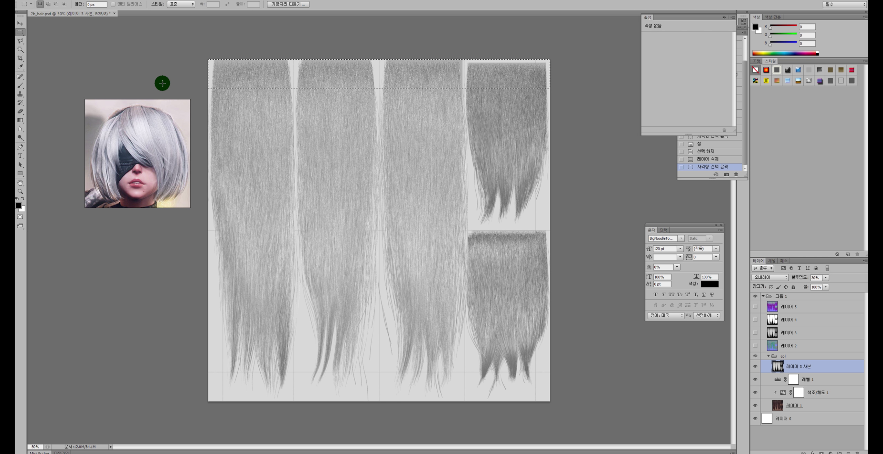
{"action": "key", "text": "alt+BackSpace"}
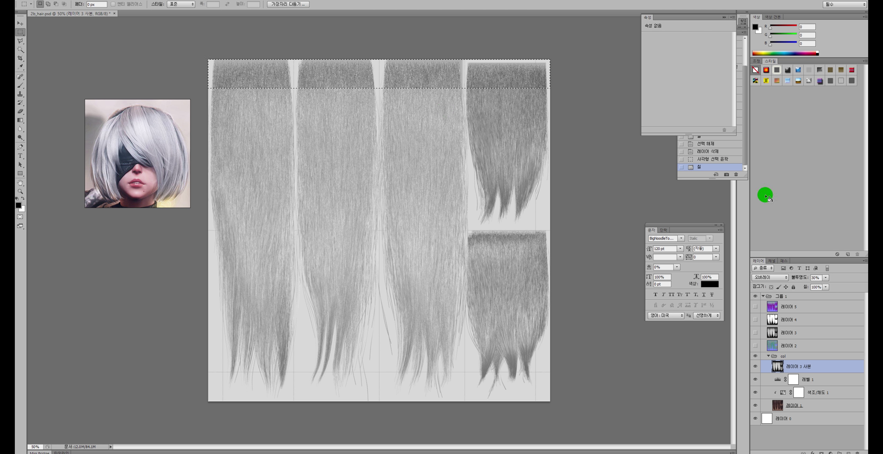
{"action": "key", "text": "ctrl+z"}
{"action": "key", "text": "ctrl+shift+alt+n"}
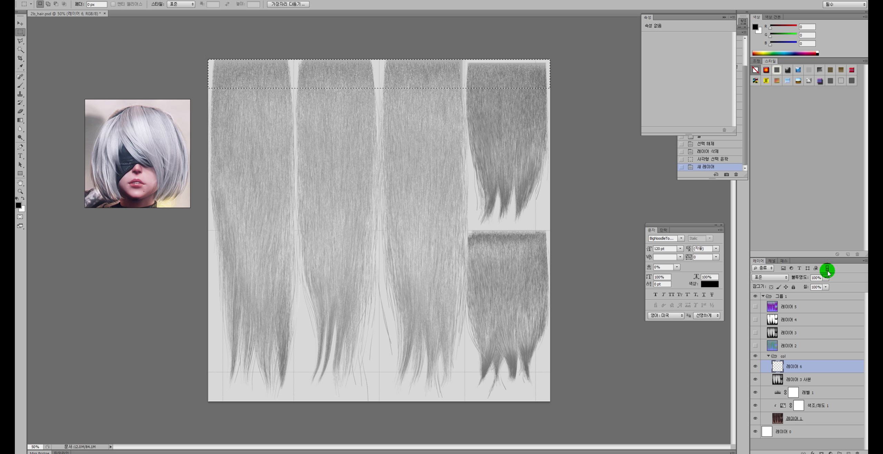
{"action": "key", "text": "alt+BackSpace"}
{"action": "key", "text": "ctrl+d"}
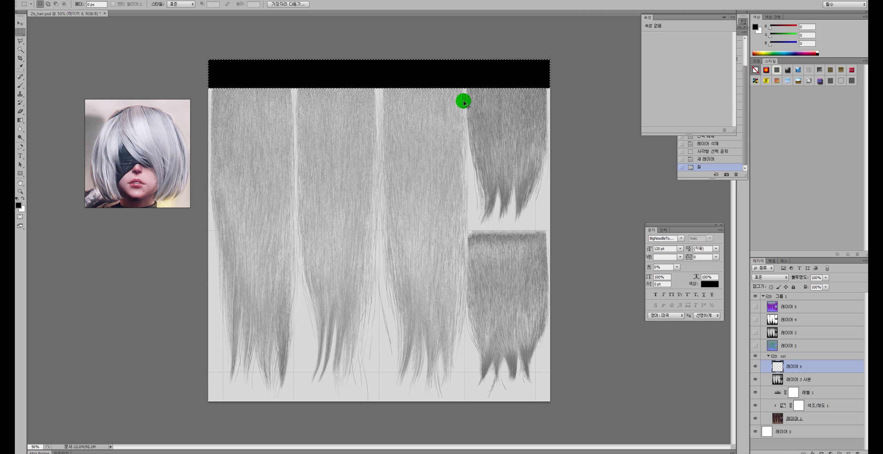
- Apply a Gaussian Blur to the black band
{"action": "left_click", "coordinate": [165, 1]}
{"action": "left_click", "coordinate": [159, 106]}
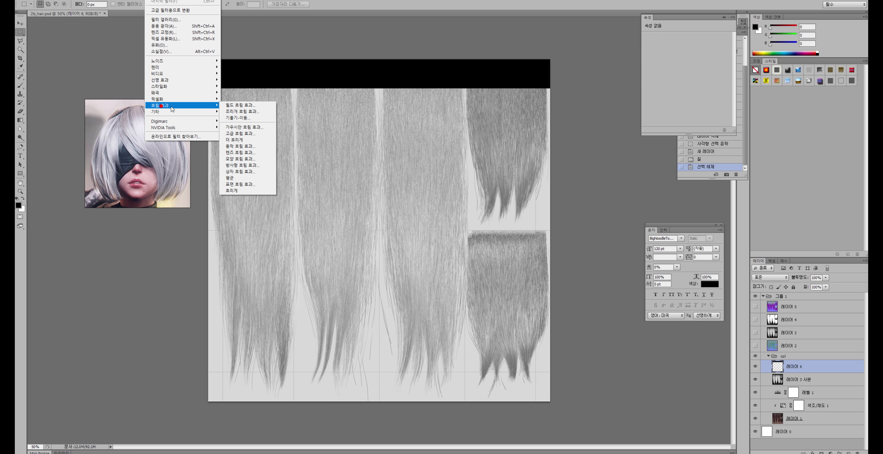
{"action": "left_click", "coordinate": [238, 127]}
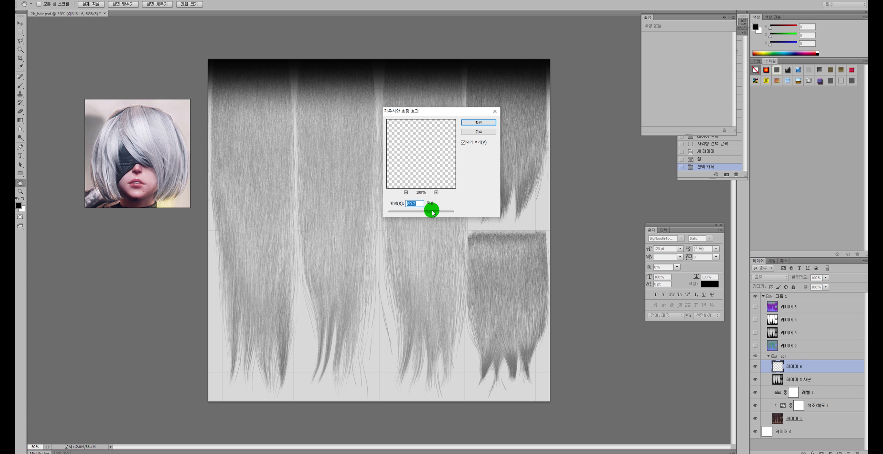
{"action": "left_click", "coordinate": [478, 122]}
- Lower the band layer's opacity to 37% and shift it along the texture's top
{"action": "key", "text": "m"}
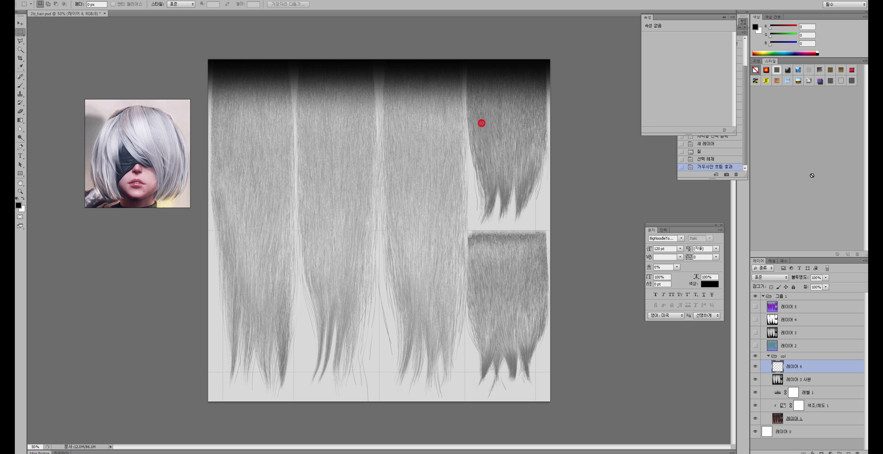
{"action": "left_click", "coordinate": [817, 277]}
{"action": "left_click_drag", "start_coordinate": [826, 285], "coordinate": [805, 287]}
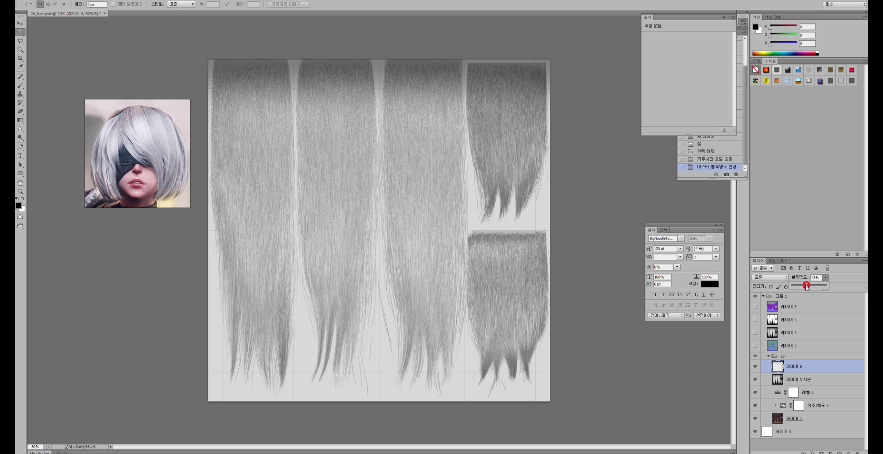
{"action": "left_click", "coordinate": [599, 81]}
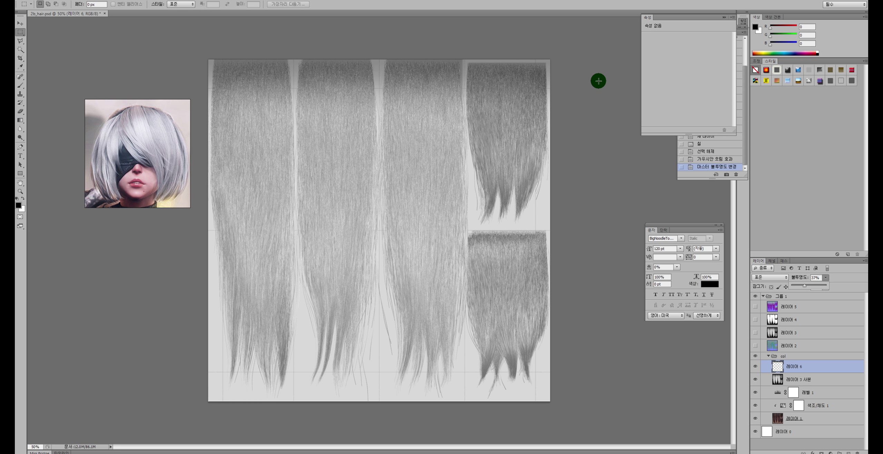
{"action": "key", "text": "v"}
{"action": "left_click_drag", "start_coordinate": [437, 73], "coordinate": [431, 69]}
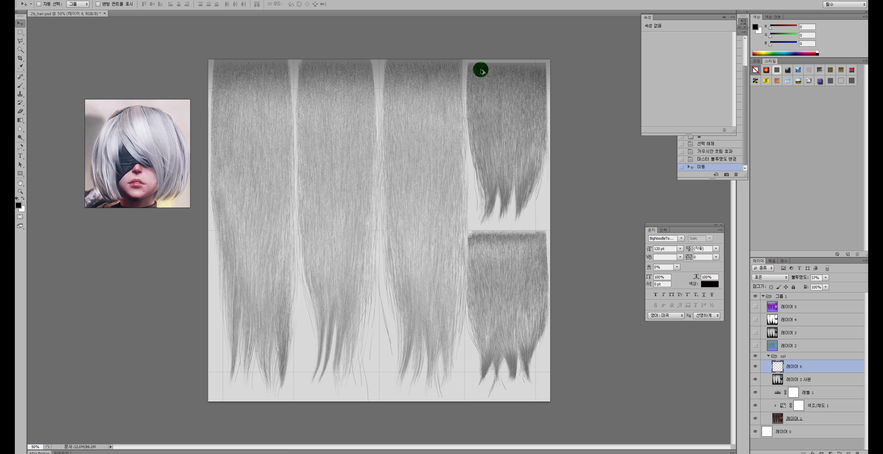
- Duplicate the band onto the lower row, erase it over the left strips, and fit it to the lower-right piece
{"action": "mouse_move", "coordinate": [430, 69]}
{"action": "left_mouse_down"}
{"action": "mouse_move", "coordinate": [458, 69]}
{"action": "mouse_move", "coordinate": [459, 257]}
{"action": "left_mouse_up"}
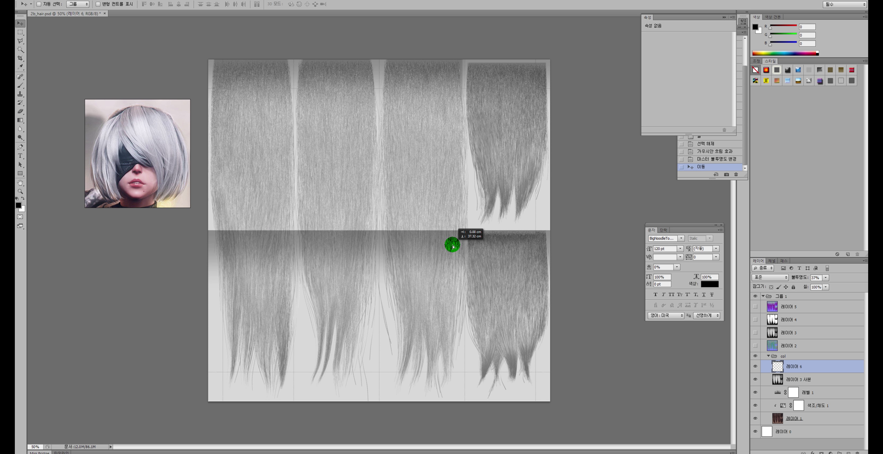
{"action": "key", "text": "m"}
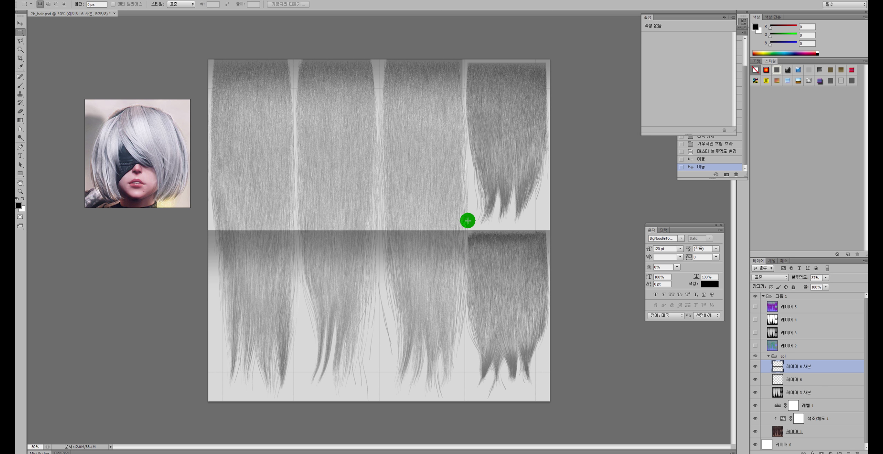
{"action": "left_click_drag", "start_coordinate": [467, 221], "coordinate": [467, 219]}
{"action": "key", "text": "Delete"}
{"action": "key", "text": "ctrl+d"}
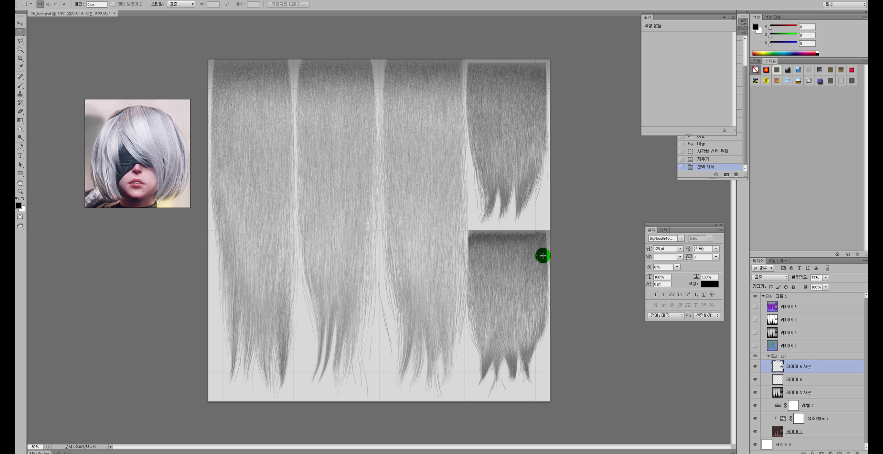
{"action": "key", "text": "v"}
{"action": "scroll", "coordinate": [510, 251], "scroll_direction": "up", "scroll_amount": 2, "text": "alt"}
{"action": "left_click_drag", "start_coordinate": [556, 228], "coordinate": [552, 232]}
- Toggle the original and copied band layers to compare them, and save the document
{"action": "scroll", "coordinate": [555, 230], "scroll_direction": "down", "scroll_amount": 1, "text": "alt"}
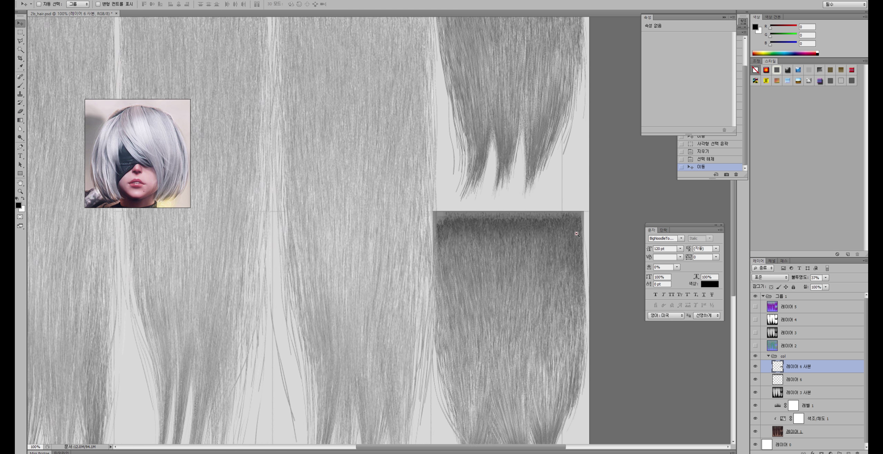
{"action": "scroll", "coordinate": [569, 233], "scroll_direction": "down", "scroll_amount": 2, "text": "alt"}
{"action": "scroll", "coordinate": [517, 255], "scroll_direction": "down", "scroll_amount": 1, "text": "alt"}
{"action": "key", "text": "ctrl+plus"}
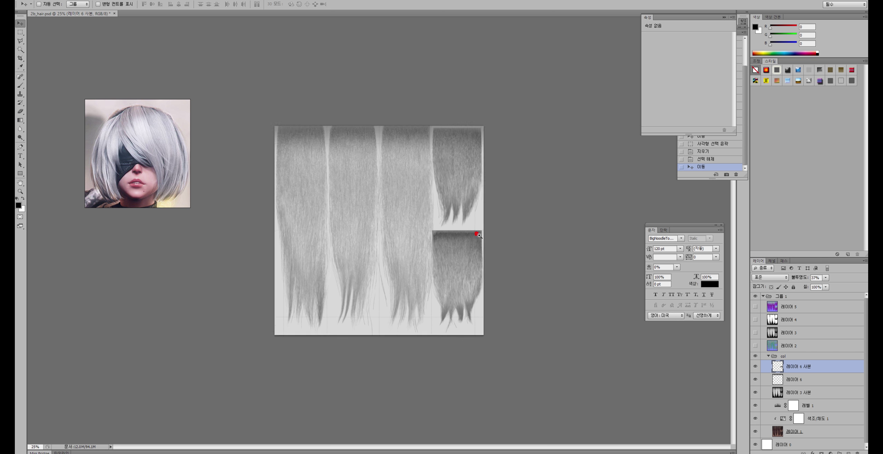
{"action": "left_click", "coordinate": [756, 380]}
{"action": "key", "text": "ctrl+s"}
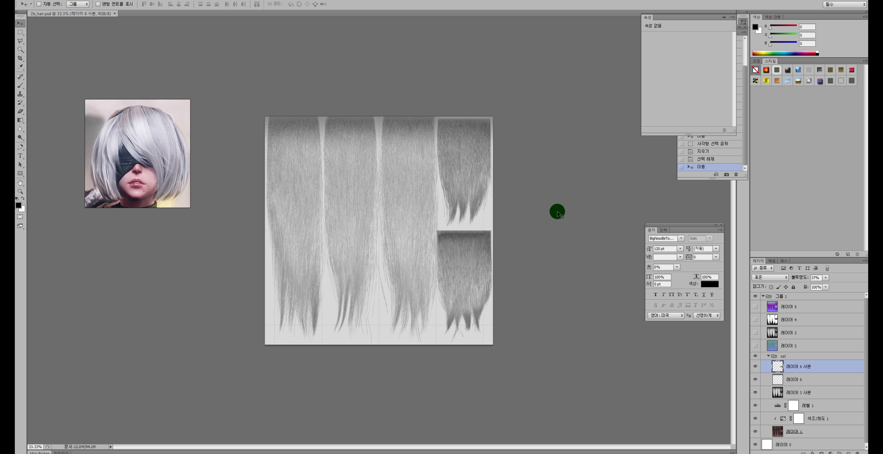
{"action": "left_click", "coordinate": [755, 367]}
{"action": "left_click", "coordinate": [755, 366]}
{"action": "key", "text": "ctrl+plus"}
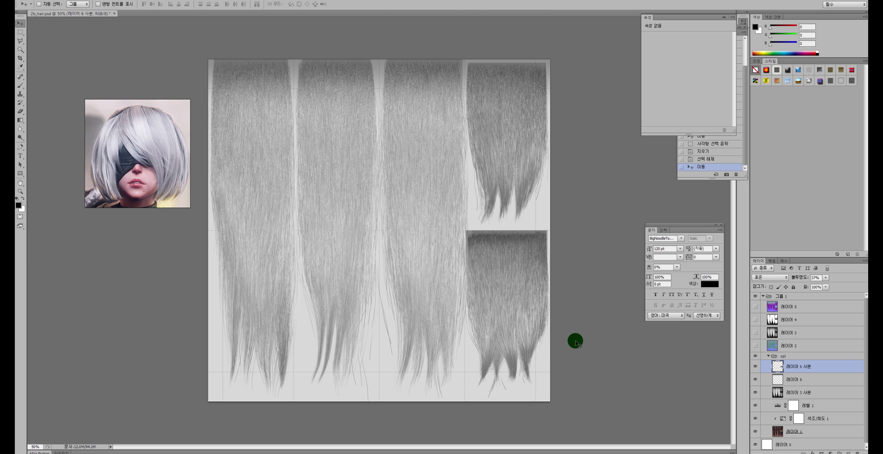
- Toggle layer 3 copy and the base hair layer to check the texture
{"action": "left_click", "coordinate": [756, 393]}
{"action": "left_click", "coordinate": [755, 391]}
{"action": "left_click", "coordinate": [756, 391]}
{"action": "left_click", "coordinate": [756, 432]}
{"action": "left_click", "coordinate": [398, 169]}
- Save a copy of the hair texture in PNG format as 2b_hair_col
{"action": "key", "text": "ctrl+shift+s"}
{"action": "left_click", "coordinate": [345, 246]}
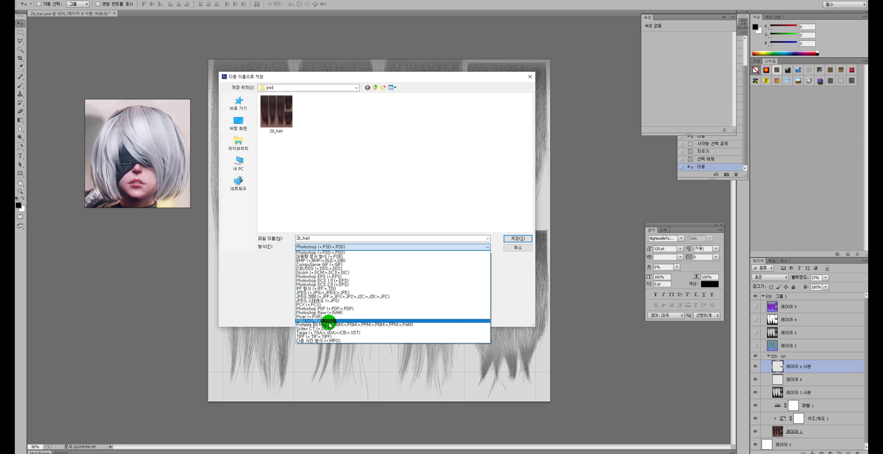
{"action": "left_click", "coordinate": [329, 324]}
{"action": "left_click", "coordinate": [295, 238]}
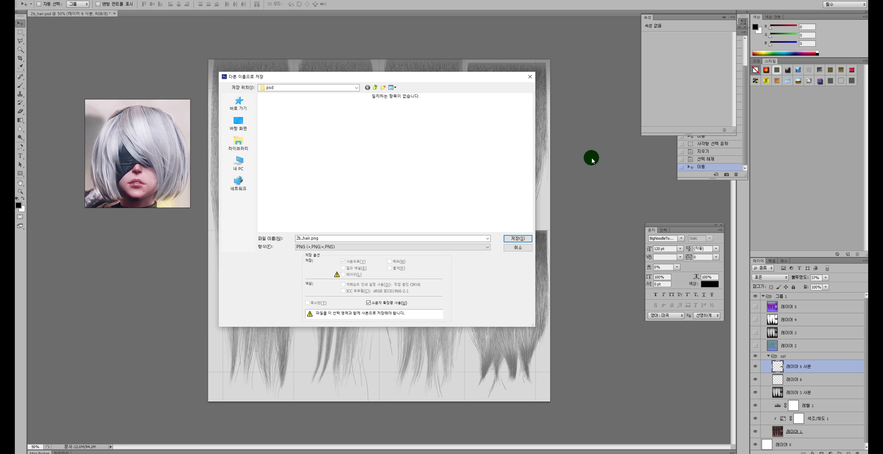
{"action": "left_click", "coordinate": [331, 217]}
{"action": "left_click", "coordinate": [321, 238]}
{"action": "key", "text": "Return"}
{"action": "key", "text": "Return"}
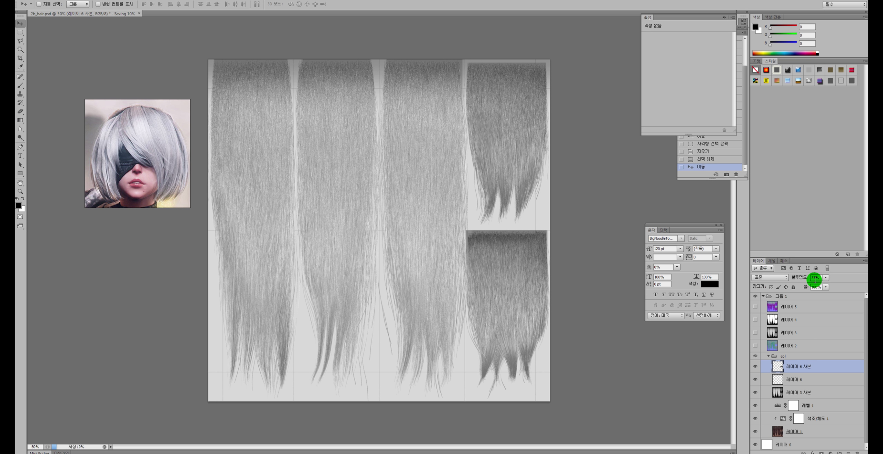
- Collapse and hide the col group, rename the other group nor, and show the normal-map Layer 5
{"action": "left_click", "coordinate": [766, 357]}
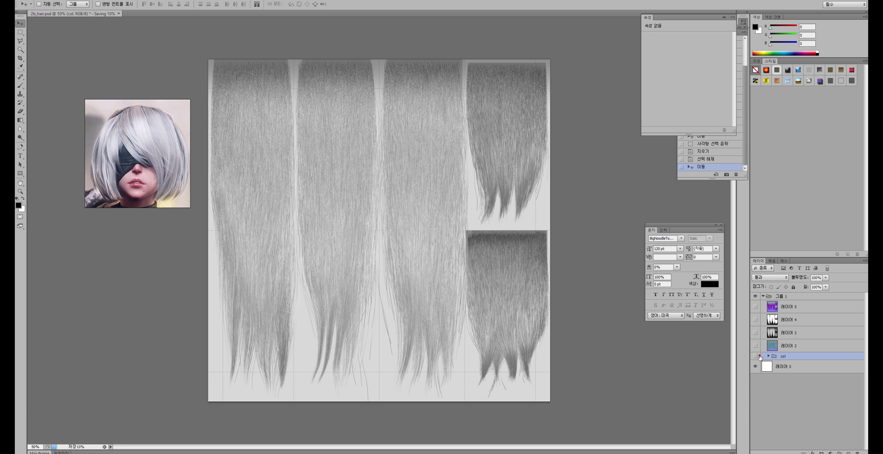
{"action": "left_click", "coordinate": [760, 356]}
{"action": "double_click", "coordinate": [778, 296]}
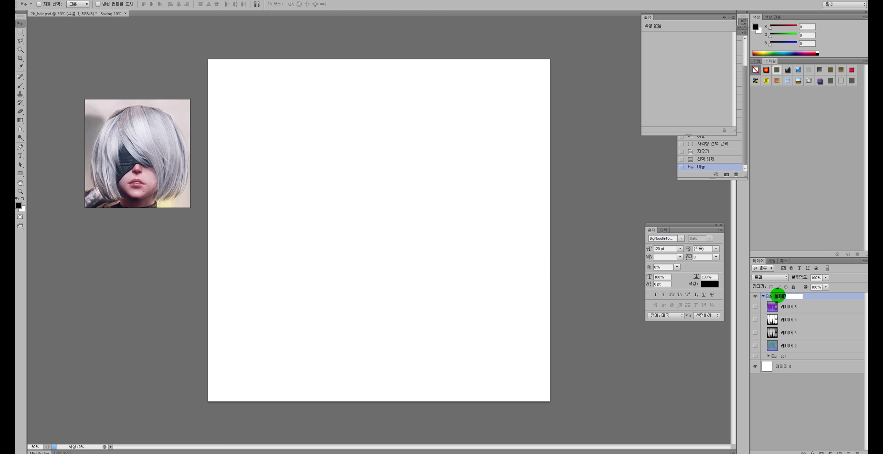
{"action": "type", "text": "hair"}
{"action": "key", "text": "Return"}
{"action": "left_click", "coordinate": [755, 306]}
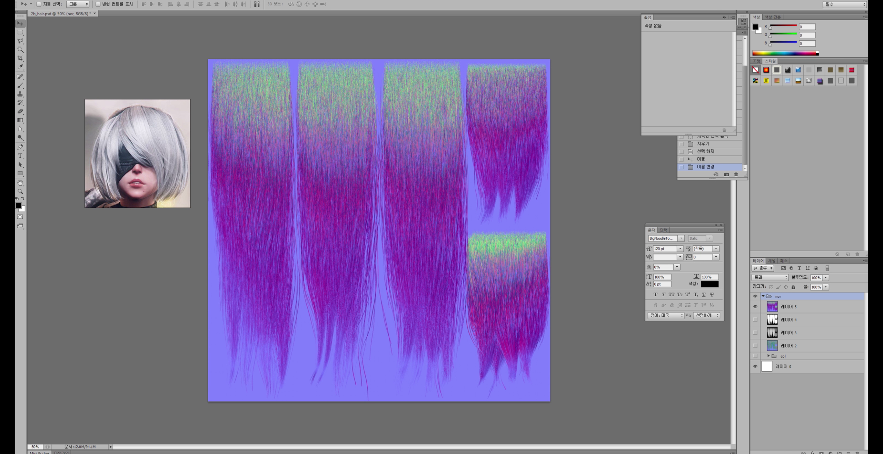
{"action": "left_click", "coordinate": [164, 1]}
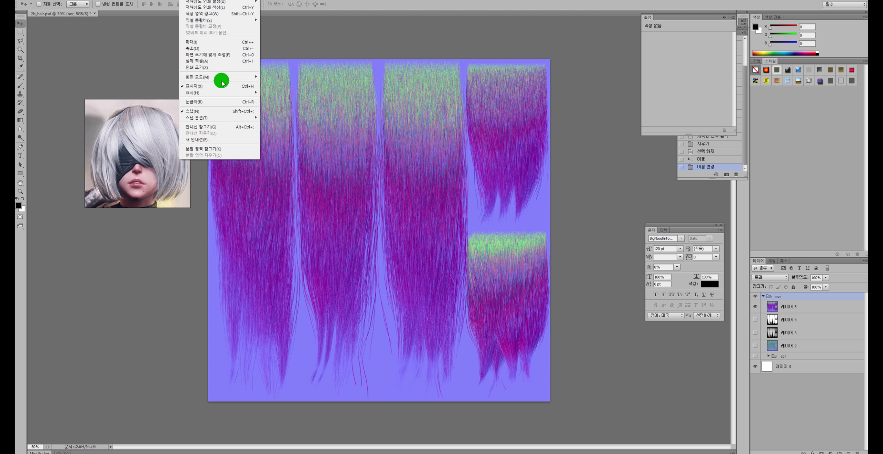
- Float the Properties and Channels panels and step through the Green, Blue, Red and RGB channels
{"action": "mouse_move", "coordinate": [207, 76]}
{"action": "left_click", "coordinate": [685, 18]}
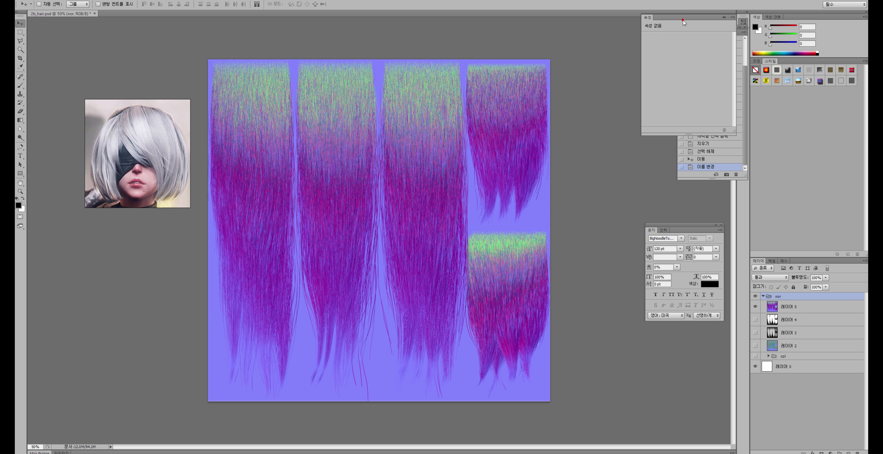
{"action": "left_click_drag", "start_coordinate": [684, 18], "coordinate": [610, 23]}
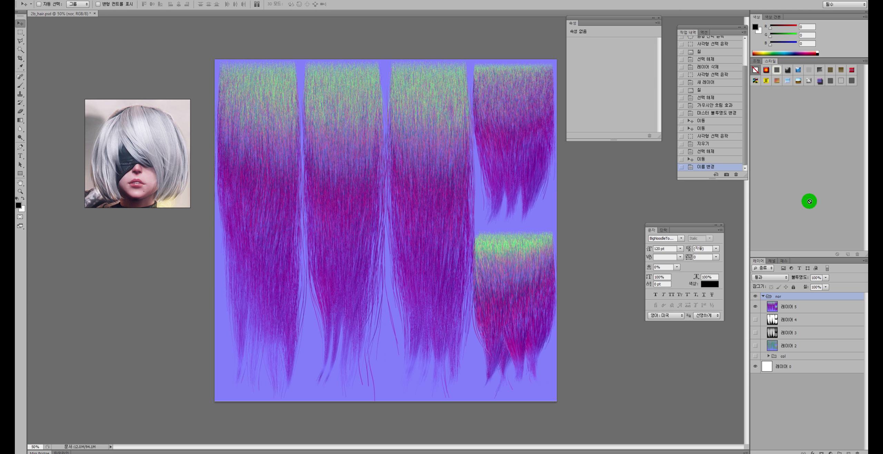
{"action": "left_click", "coordinate": [772, 261]}
{"action": "left_click_drag", "start_coordinate": [773, 261], "coordinate": [578, 167]}
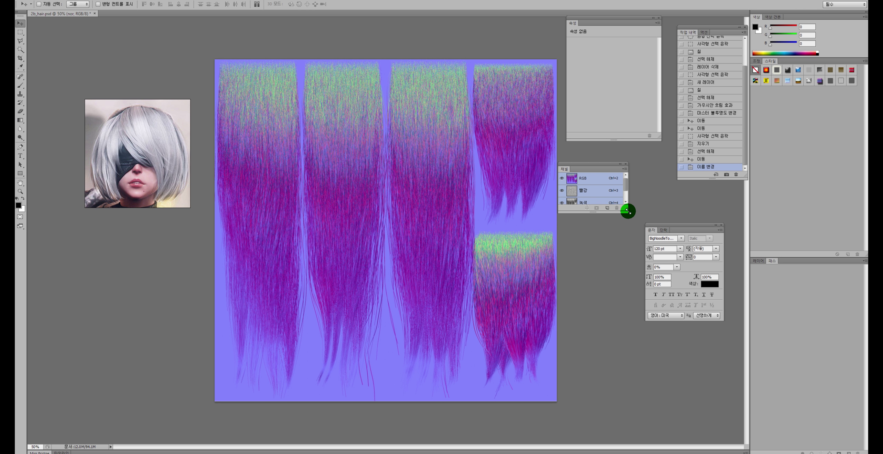
{"action": "left_click_drag", "start_coordinate": [628, 211], "coordinate": [641, 262]}
{"action": "left_click", "coordinate": [591, 191]}
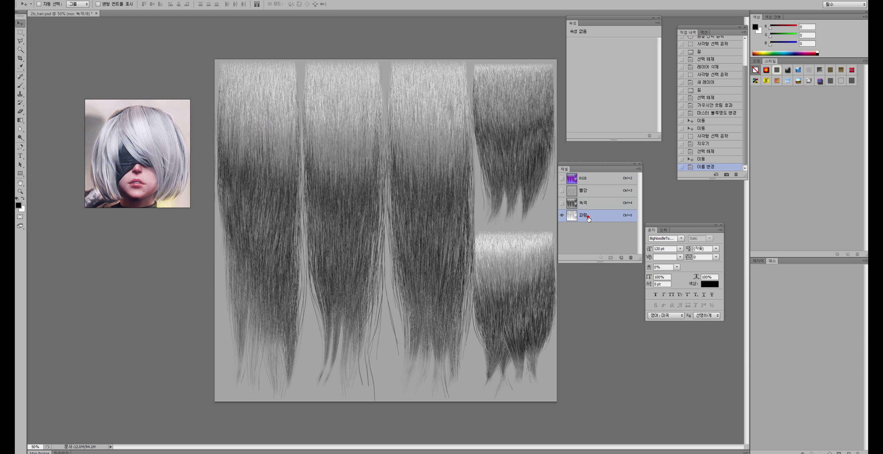
{"action": "left_click", "coordinate": [589, 204]}
{"action": "left_click", "coordinate": [589, 190]}
{"action": "left_click", "coordinate": [589, 179]}
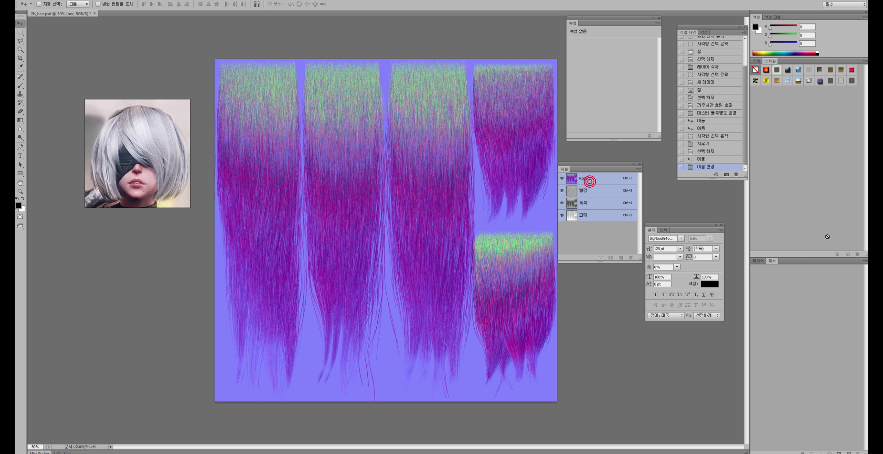
- Hide the purple normal-map Layer 5 and show the teal Layer 2 instead
{"action": "left_click", "coordinate": [762, 260]}
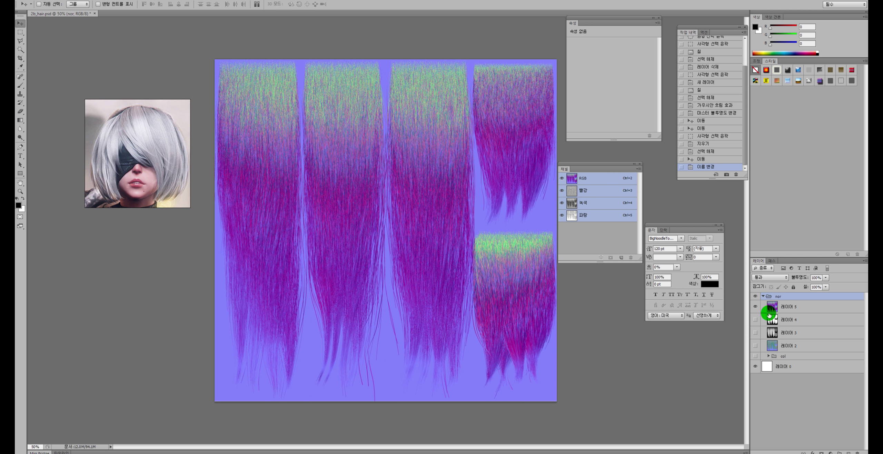
{"action": "left_click", "coordinate": [756, 307]}
{"action": "left_click", "coordinate": [755, 346]}
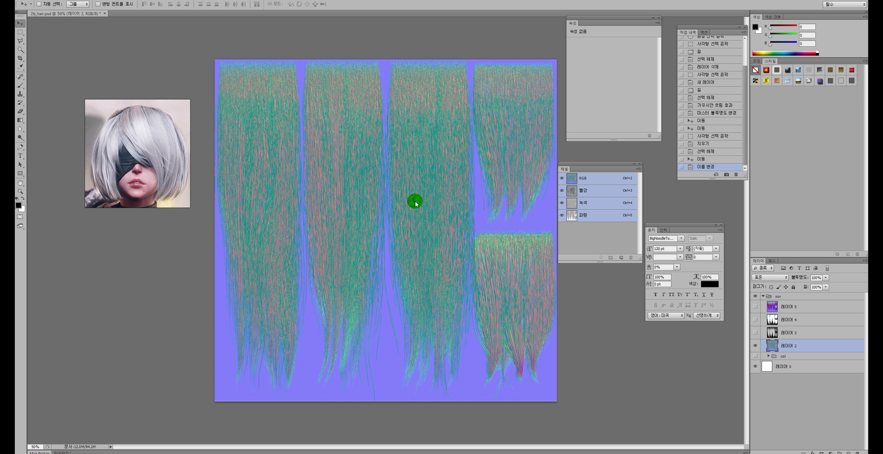
- Save a copy of the teal normal map in PNG format as 2b_hair_nor
{"action": "key", "text": "ctrl+shift+s"}
{"action": "left_click", "coordinate": [325, 246]}
{"action": "left_click", "coordinate": [341, 312]}
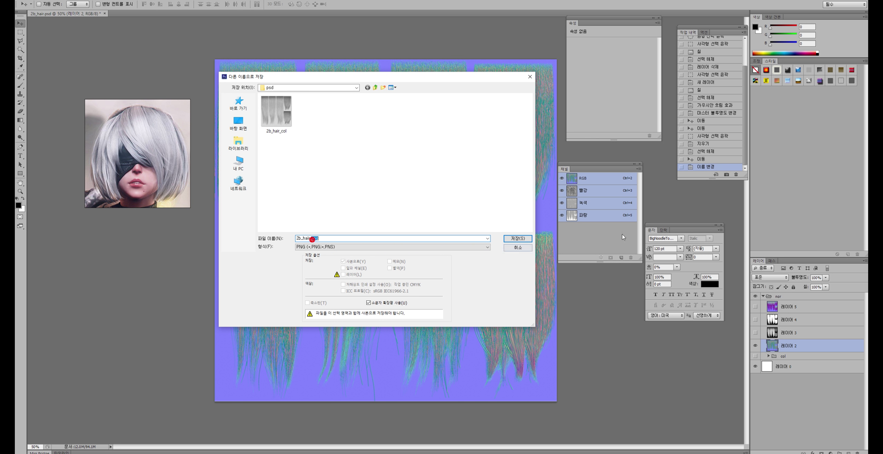
{"action": "type", "text": "_nor"}
{"action": "key", "text": "Return"}
{"action": "key", "text": "Return"}
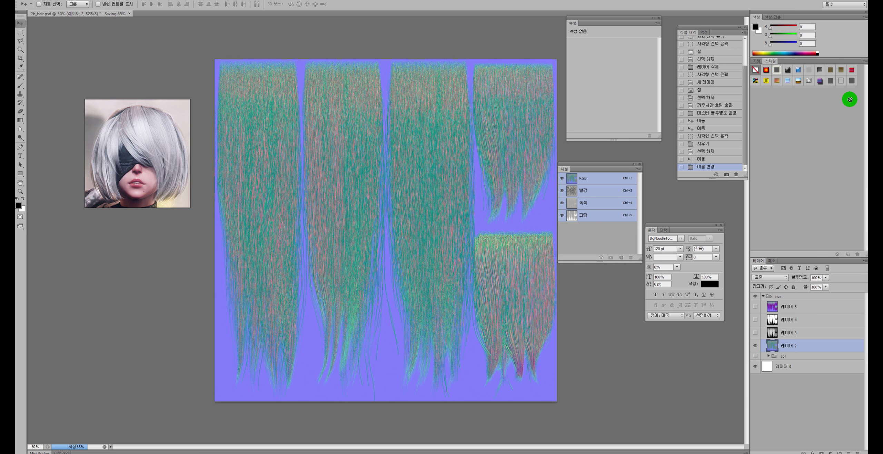
- Move the white hair alpha layer to the top, group it as alp, and make it visible
{"action": "left_click", "coordinate": [770, 321]}
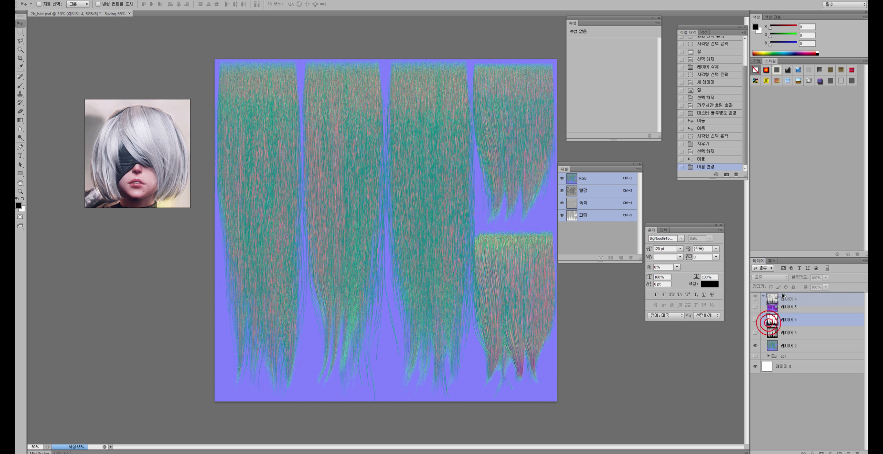
{"action": "mouse_move", "coordinate": [769, 323]}
{"action": "left_mouse_down", "text": "alt"}
{"action": "mouse_move", "coordinate": [779, 370]}
{"action": "mouse_move", "coordinate": [783, 298]}
{"action": "left_mouse_up", "text": "alt"}
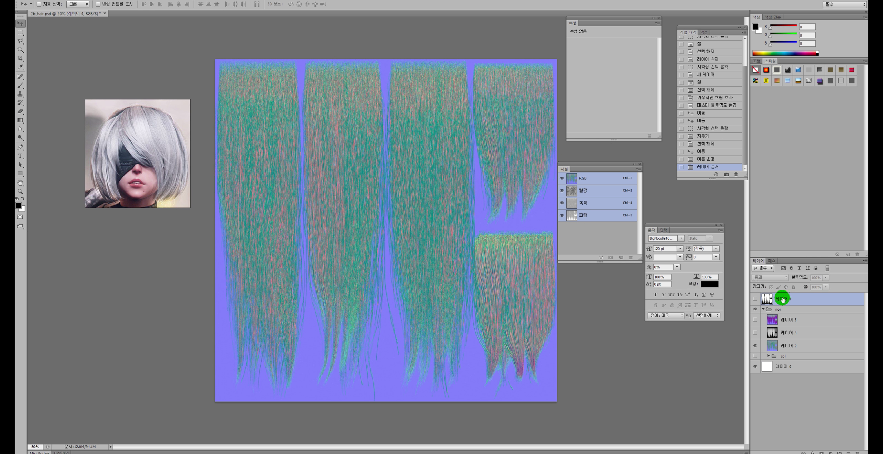
{"action": "key", "text": "ctrl+g"}
{"action": "left_click", "coordinate": [793, 290]}
{"action": "type", "text": "alp"}
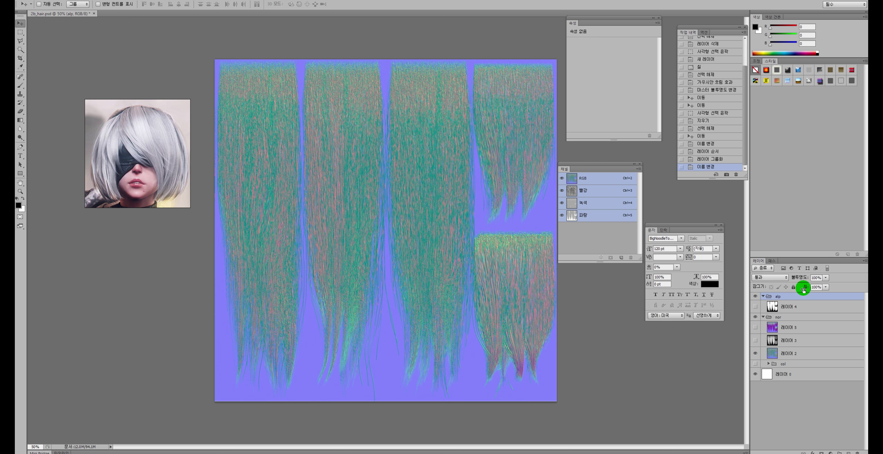
{"action": "left_click", "coordinate": [755, 306]}
{"action": "left_click", "coordinate": [802, 308]}
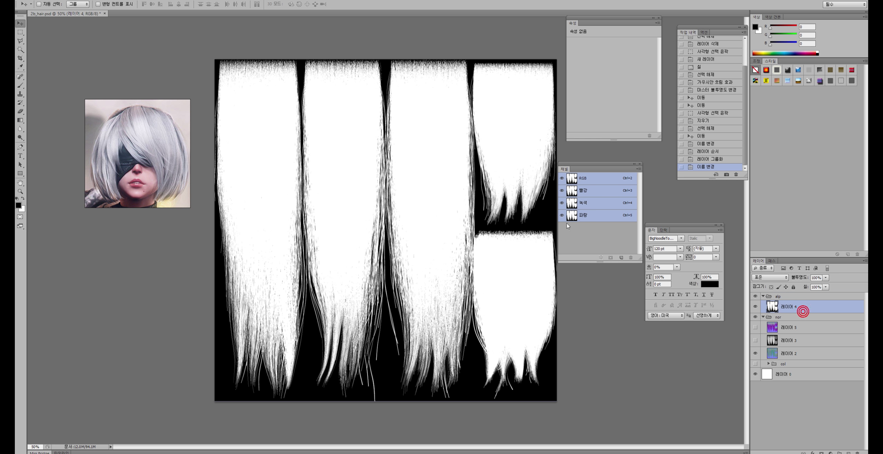
- Save a copy of the alpha mask in PNG format as 2b_hair_alp
{"action": "key", "text": "ctrl+shift+s"}
{"action": "left_click", "coordinate": [383, 247]}
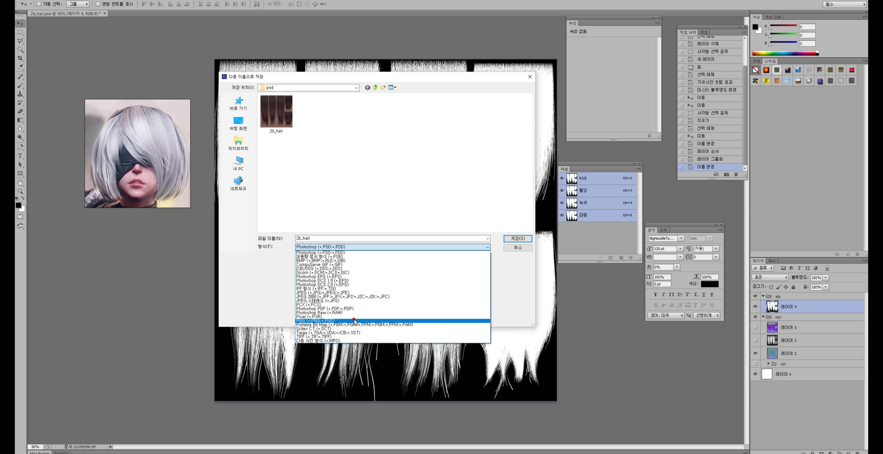
{"action": "left_click", "coordinate": [354, 320]}
{"action": "left_click", "coordinate": [319, 237]}
{"action": "left_click", "coordinate": [640, 227]}
{"action": "type", "text": "_alp"}
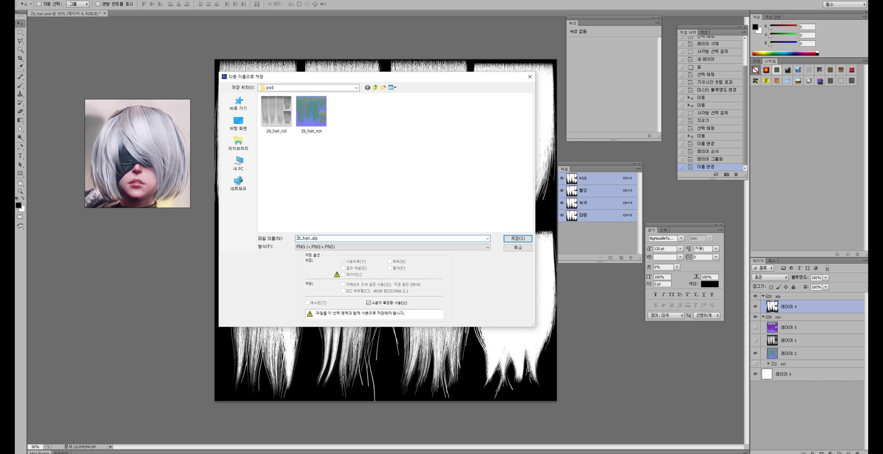
{"action": "key", "text": "Return"}
{"action": "key", "text": "Return"}
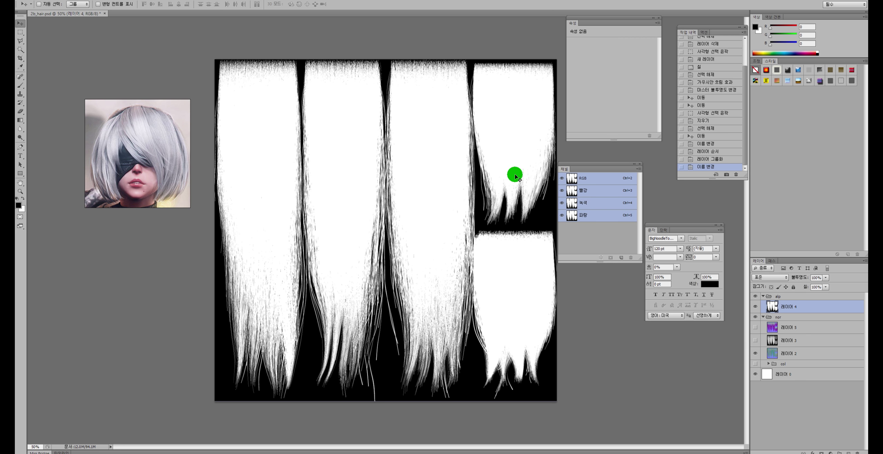
- Switch to the 3D head project and orbit to view the hair from front, side and top
{"action": "key", "text": "alt+Tab"}
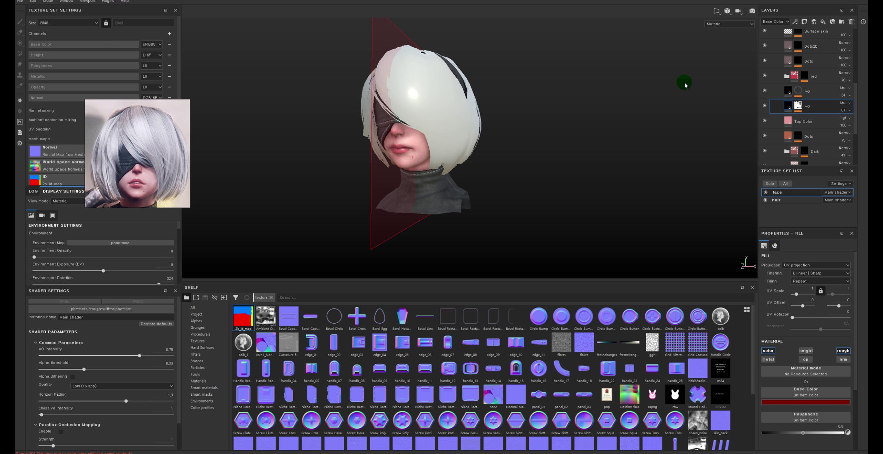
{"action": "left_click_drag", "start_coordinate": [492, 119], "coordinate": [569, 155], "text": "alt"}
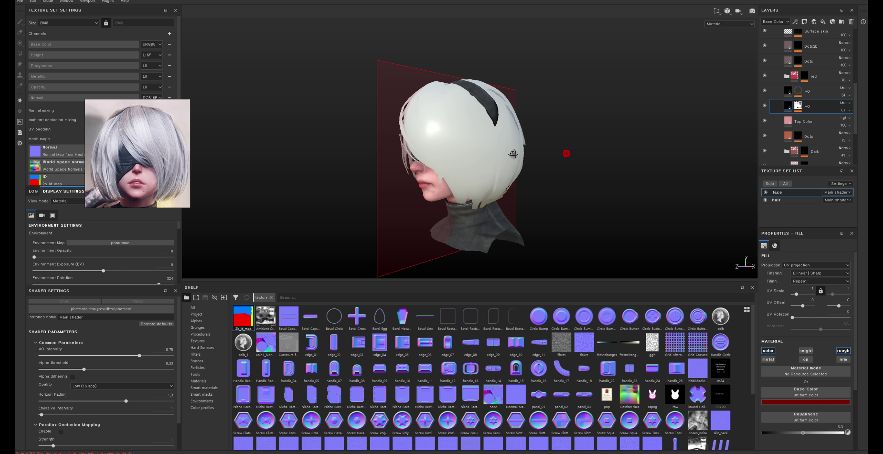
{"action": "left_click_drag", "start_coordinate": [568, 156], "coordinate": [627, 144], "text": "alt"}
{"action": "mouse_move", "coordinate": [627, 144]}
{"action": "right_mouse_down", "text": "alt"}
{"action": "mouse_move", "coordinate": [528, 200]}
{"action": "mouse_move", "coordinate": [542, 130]}
{"action": "right_mouse_up", "text": "alt"}
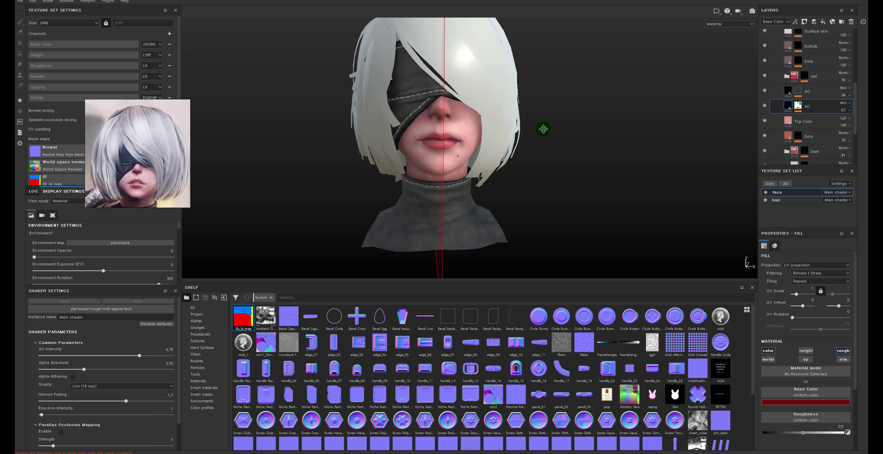
{"action": "mouse_move", "coordinate": [542, 130]}
{"action": "left_mouse_down", "text": "alt"}
{"action": "mouse_move", "coordinate": [397, 124]}
{"action": "mouse_move", "coordinate": [412, 101]}
{"action": "left_mouse_up", "text": "alt"}
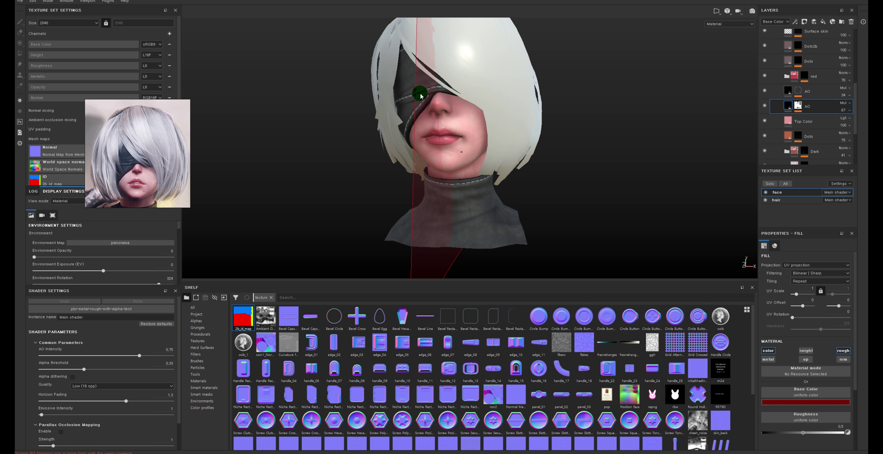
{"action": "mouse_move", "coordinate": [613, 119]}
{"action": "left_mouse_down", "text": "alt"}
{"action": "mouse_move", "coordinate": [621, 119]}
{"action": "mouse_move", "coordinate": [539, 114]}
{"action": "mouse_move", "coordinate": [508, 136]}
{"action": "left_mouse_up", "text": "alt"}
{"action": "mouse_move", "coordinate": [584, 125]}
{"action": "left_mouse_down", "text": "alt"}
{"action": "mouse_move", "coordinate": [532, 73]}
{"action": "mouse_move", "coordinate": [405, 110]}
{"action": "mouse_move", "coordinate": [574, 109]}
{"action": "mouse_move", "coordinate": [552, 109]}
{"action": "mouse_move", "coordinate": [518, 197]}
{"action": "left_mouse_up", "text": "alt"}
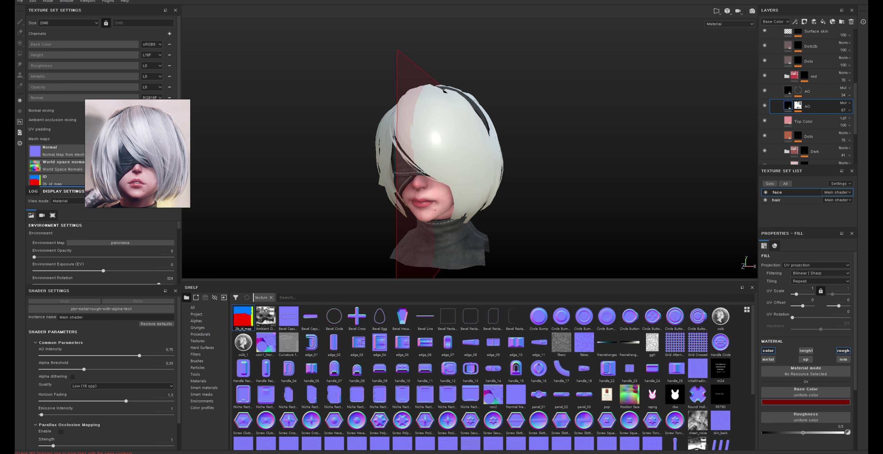
{"action": "left_click", "coordinate": [266, 438]}
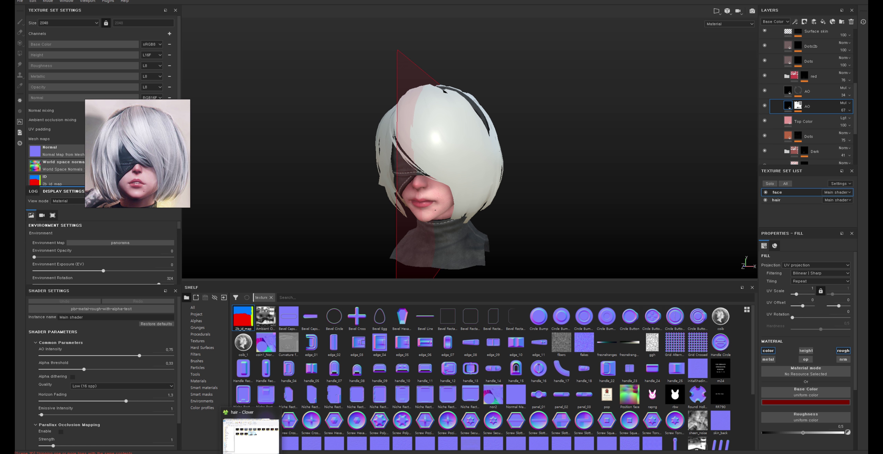
{"action": "left_click", "coordinate": [778, 194]}
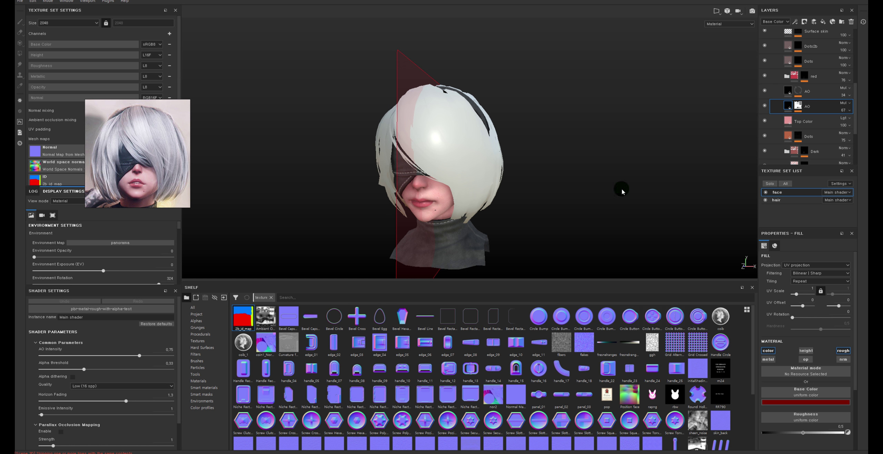
{"action": "left_click_drag", "start_coordinate": [499, 178], "coordinate": [503, 165], "text": "alt"}
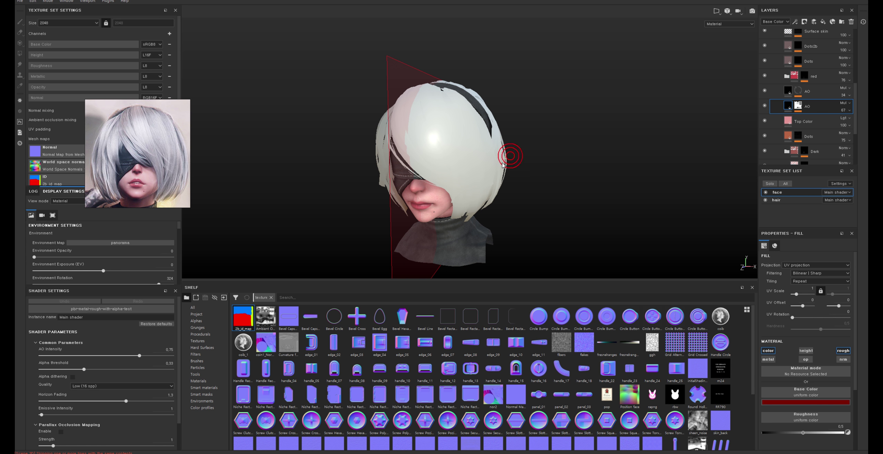
{"action": "mouse_move", "coordinate": [340, 205]}
{"action": "left_mouse_down", "text": "alt"}
{"action": "mouse_move", "coordinate": [375, 198]}
{"action": "mouse_move", "coordinate": [350, 173]}
{"action": "left_mouse_up", "text": "alt"}
- Check the Window menu, view the hair from above, then open the texture export window
{"action": "left_click", "coordinate": [67, 1]}
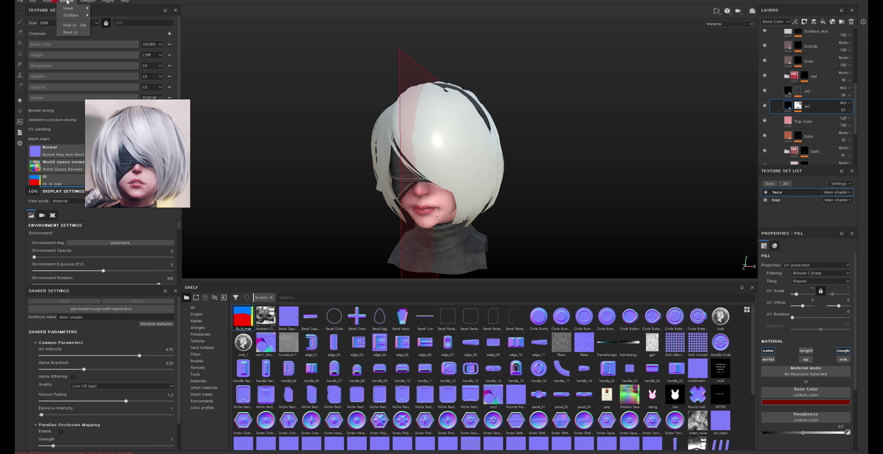
{"action": "key", "text": "Escape"}
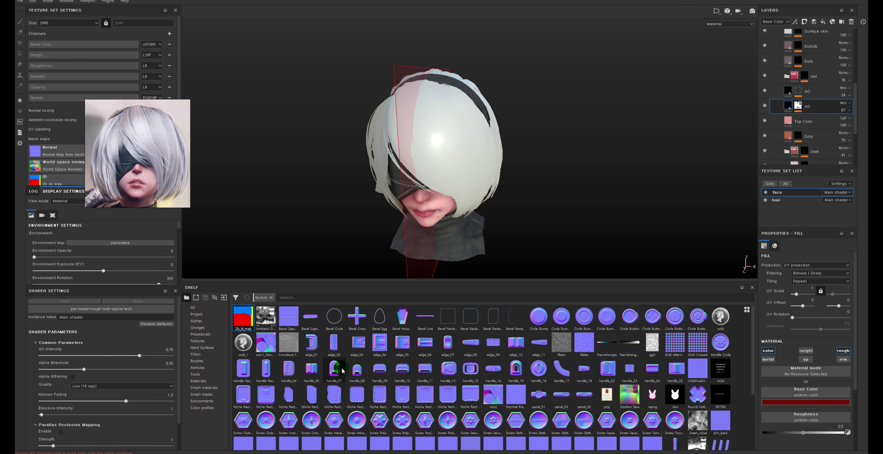
{"action": "mouse_move", "coordinate": [492, 244]}
{"action": "left_mouse_down", "text": "alt"}
{"action": "mouse_move", "coordinate": [504, 221]}
{"action": "mouse_move", "coordinate": [587, 243]}
{"action": "left_mouse_up", "text": "alt"}
{"action": "left_click_drag", "start_coordinate": [472, 213], "coordinate": [476, 219], "text": "alt"}
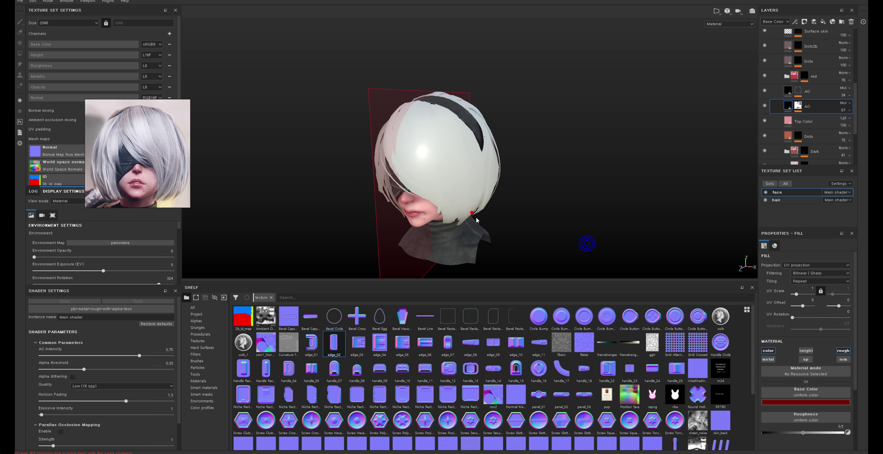
{"action": "key", "text": "ctrl+shift+e"}
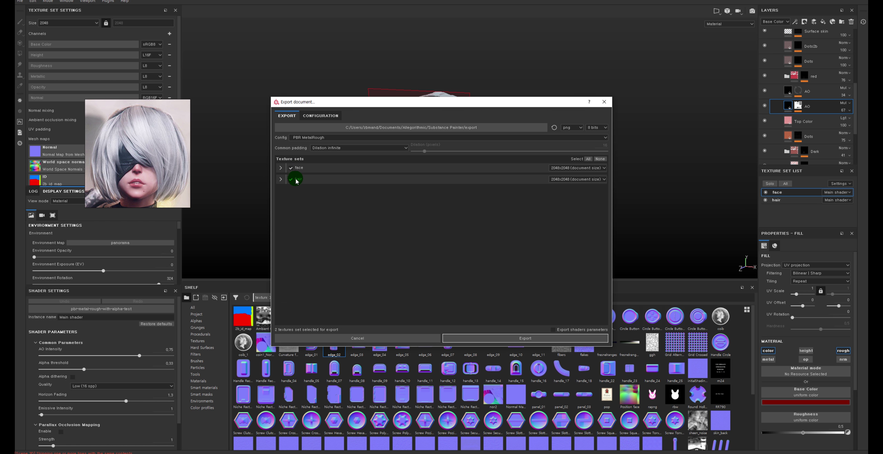
- Close the export window and drag the three hair PNGs into the shelf for import
{"action": "left_click", "coordinate": [608, 97]}
{"action": "left_click", "coordinate": [605, 103]}
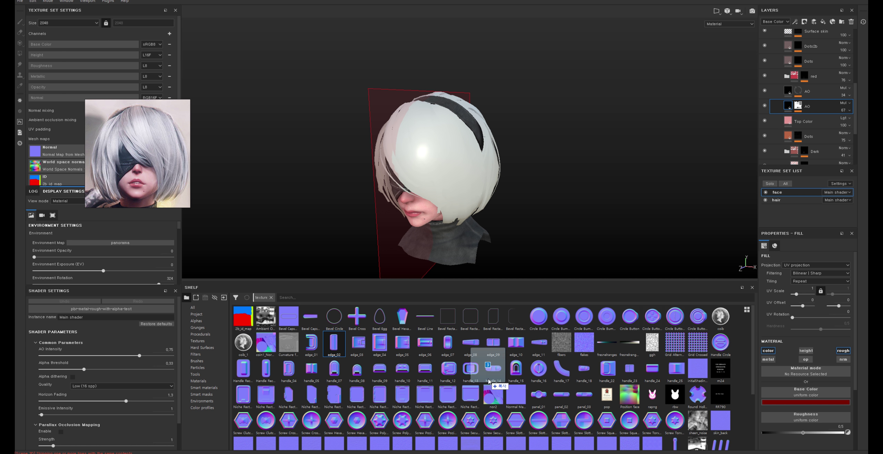
{"action": "left_click_drag", "start_coordinate": [587, 312], "coordinate": [490, 369]}
- Mark 2b_hair_alp, 2b_hair_col and 2b_hair_nor as textures and import them into the current session
{"action": "left_click", "coordinate": [527, 155]}
{"action": "left_click", "coordinate": [544, 182]}
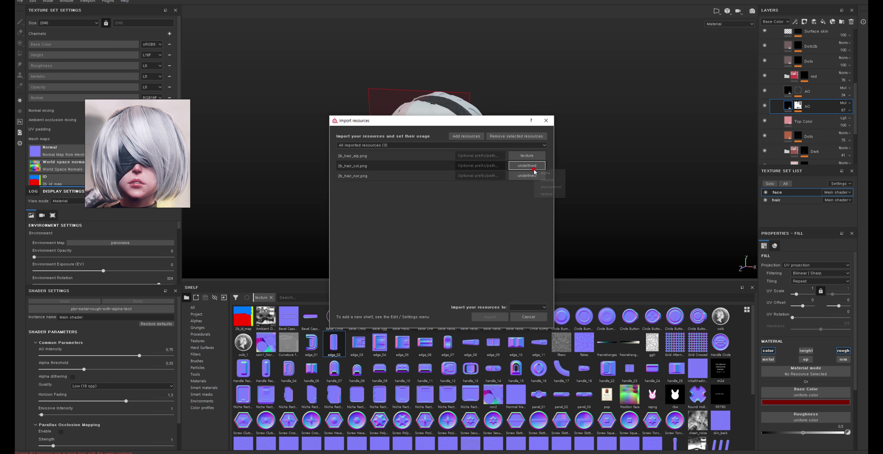
{"action": "left_click", "coordinate": [527, 166]}
{"action": "left_click", "coordinate": [544, 192]}
{"action": "left_click", "coordinate": [526, 175]}
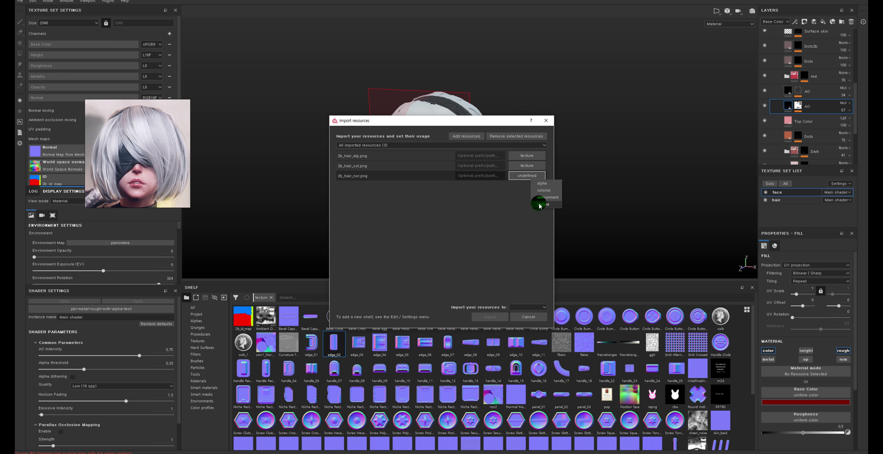
{"action": "left_click", "coordinate": [540, 205]}
{"action": "left_click", "coordinate": [528, 307]}
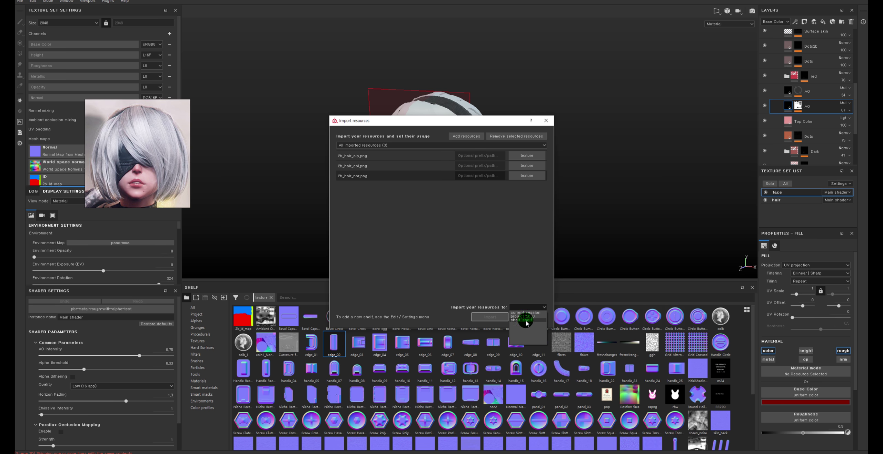
{"action": "left_click", "coordinate": [528, 315]}
{"action": "left_click", "coordinate": [489, 317]}
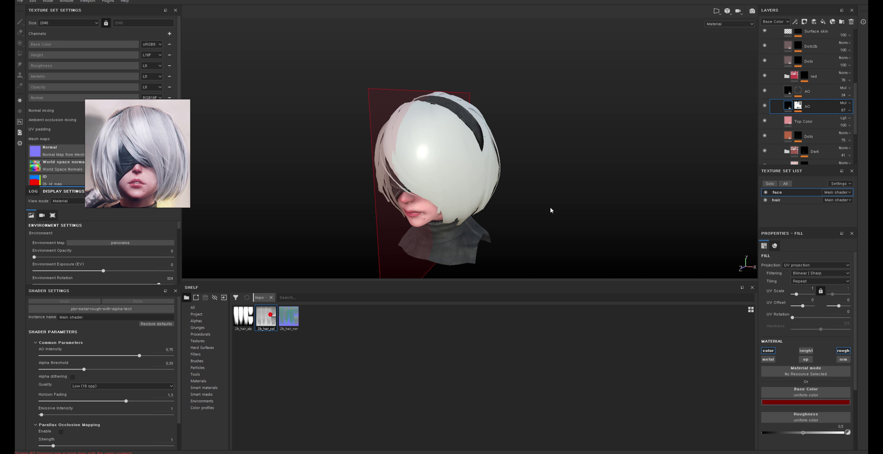
- On the hair texture set, add a fill layer named col and delete the empty Layer 1
{"action": "left_click_drag", "start_coordinate": [471, 197], "coordinate": [528, 229], "text": "alt"}
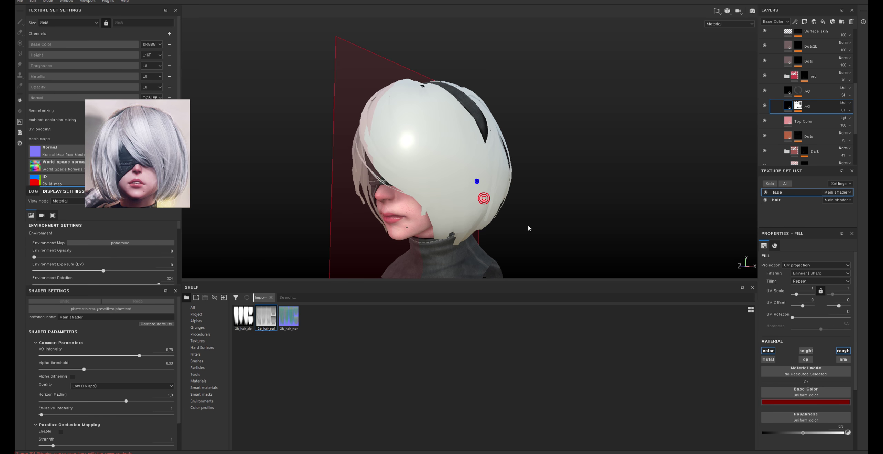
{"action": "left_click", "coordinate": [776, 199]}
{"action": "left_click", "coordinate": [804, 21]}
{"action": "left_click_drag", "start_coordinate": [656, 87], "coordinate": [611, 95], "text": "alt"}
{"action": "left_click", "coordinate": [832, 22]}
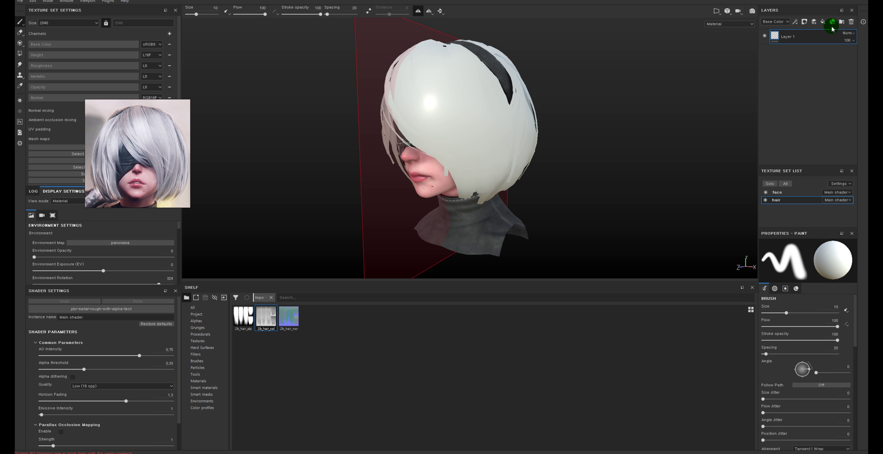
{"action": "left_click", "coordinate": [826, 22]}
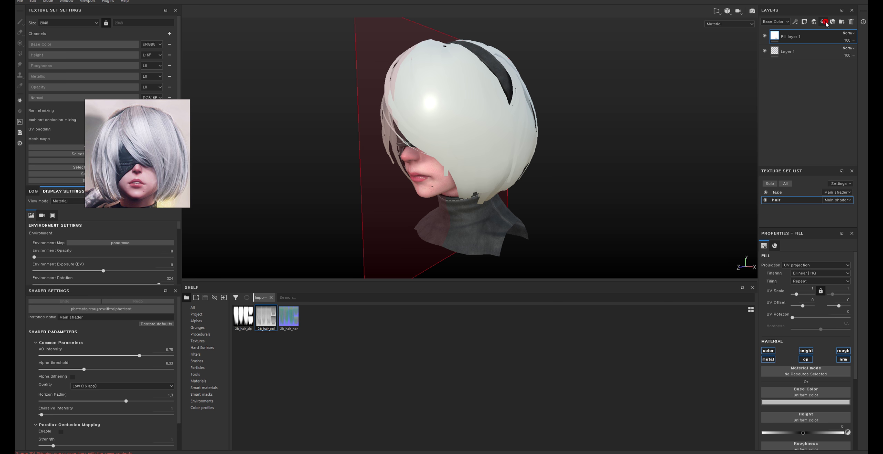
{"action": "left_click", "coordinate": [807, 51]}
{"action": "key", "text": "Delete"}
{"action": "left_click", "coordinate": [793, 40]}
{"action": "type", "text": "col"}
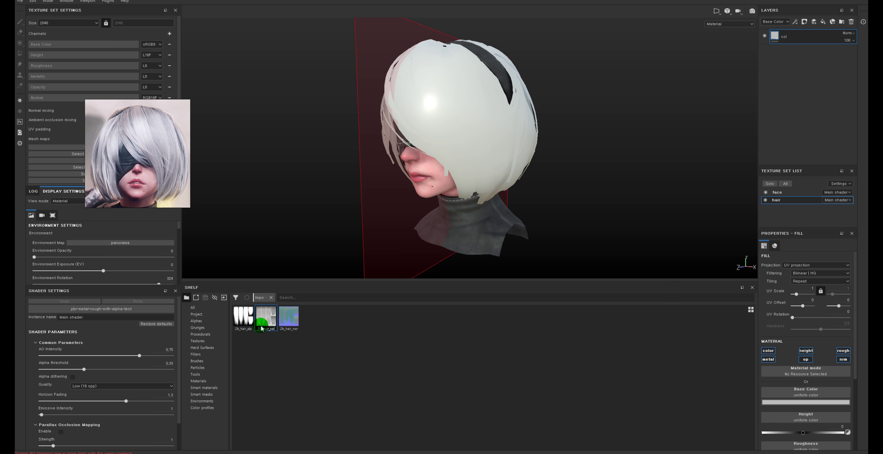
- Apply 2b_hair_col as the col layer's base colour and view the whole textured head
{"action": "left_click_drag", "start_coordinate": [266, 316], "coordinate": [822, 399]}
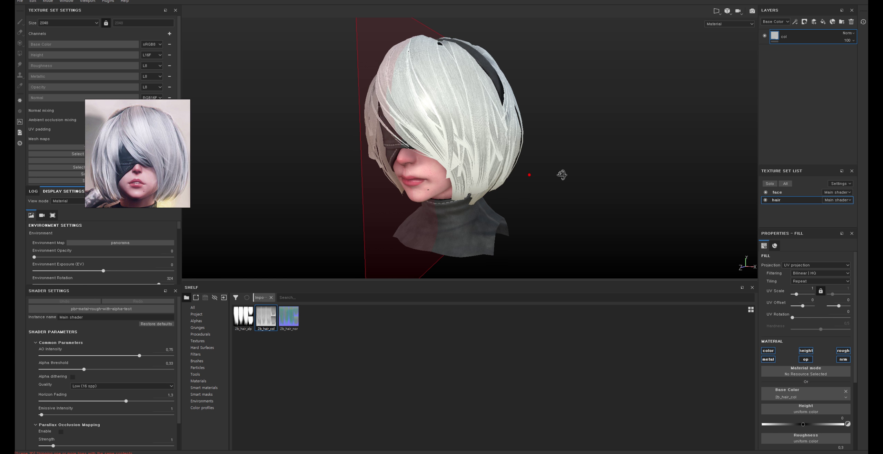
{"action": "mouse_move", "coordinate": [562, 174]}
{"action": "right_mouse_down", "text": "alt"}
{"action": "mouse_move", "coordinate": [649, 306]}
{"action": "mouse_move", "coordinate": [560, 133]}
{"action": "right_mouse_up", "text": "alt"}
{"action": "left_click_drag", "start_coordinate": [560, 132], "coordinate": [250, 142], "text": "alt"}
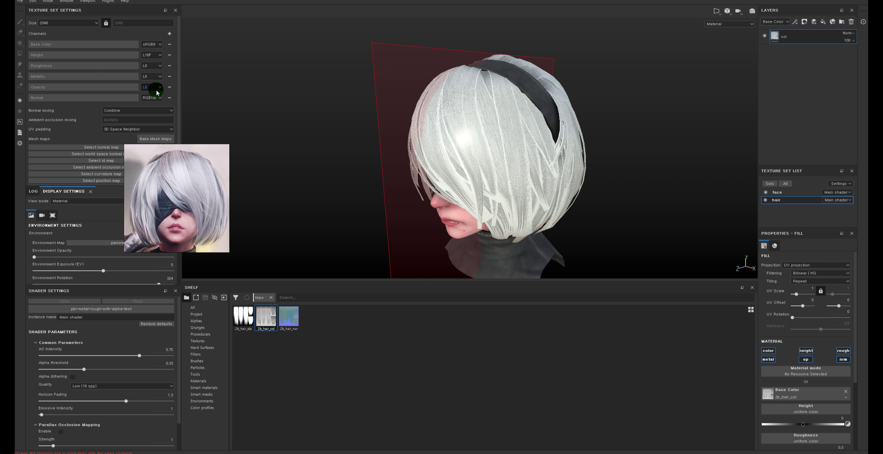
- Add a fill layer named op with only opacity enabled, driven by 2b_hair_alp
{"action": "left_click", "coordinate": [824, 21]}
{"action": "type", "text": "col"}
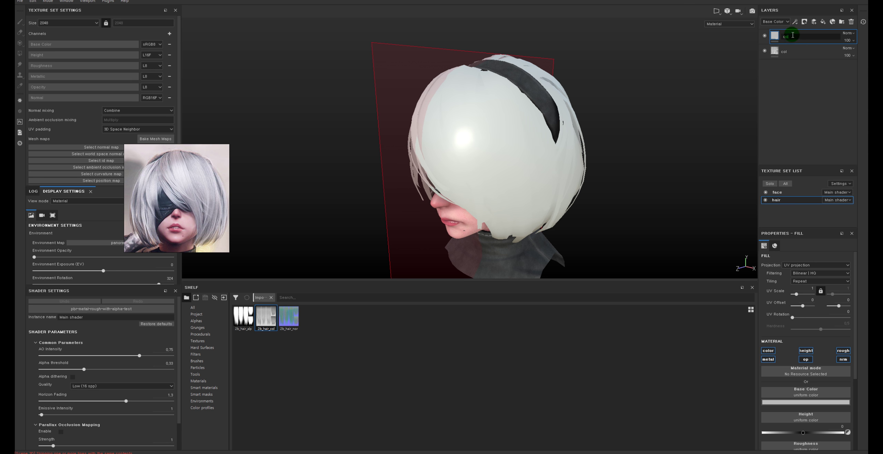
{"action": "key", "text": "Return"}
{"action": "left_click", "coordinate": [769, 359]}
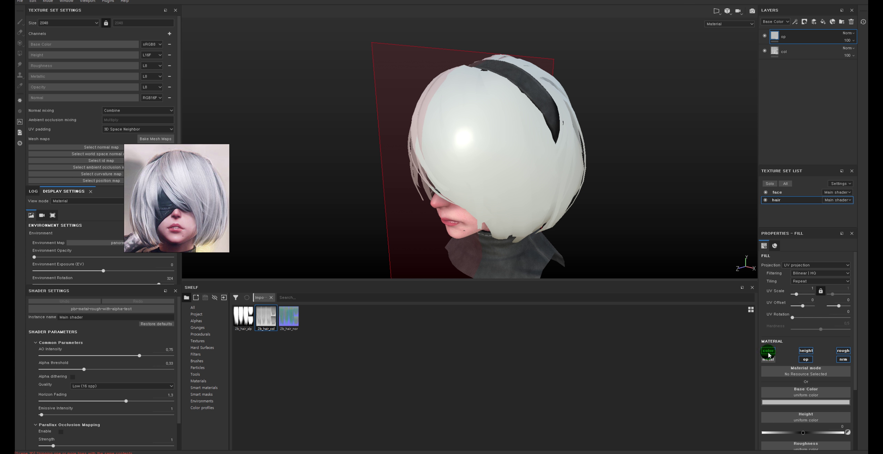
{"action": "left_click", "coordinate": [768, 351]}
{"action": "left_click", "coordinate": [806, 350]}
{"action": "left_click", "coordinate": [843, 351]}
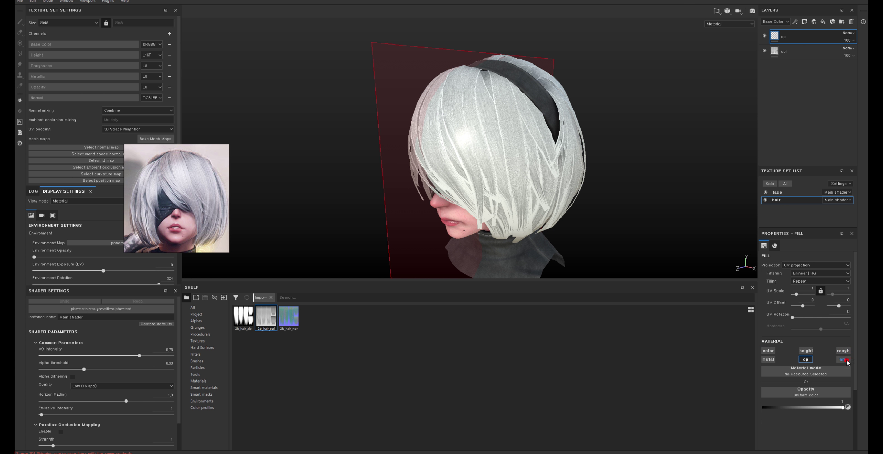
{"action": "left_click_drag", "start_coordinate": [243, 315], "coordinate": [853, 373]}
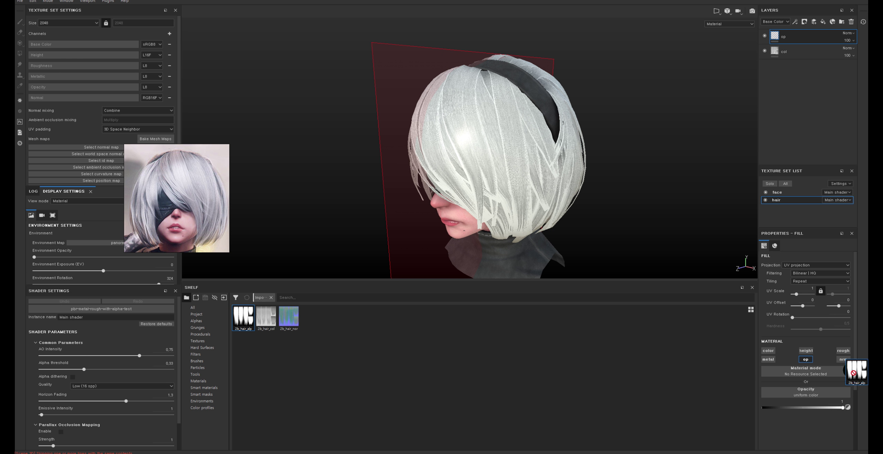
{"action": "left_click_drag", "start_coordinate": [854, 373], "coordinate": [807, 393]}
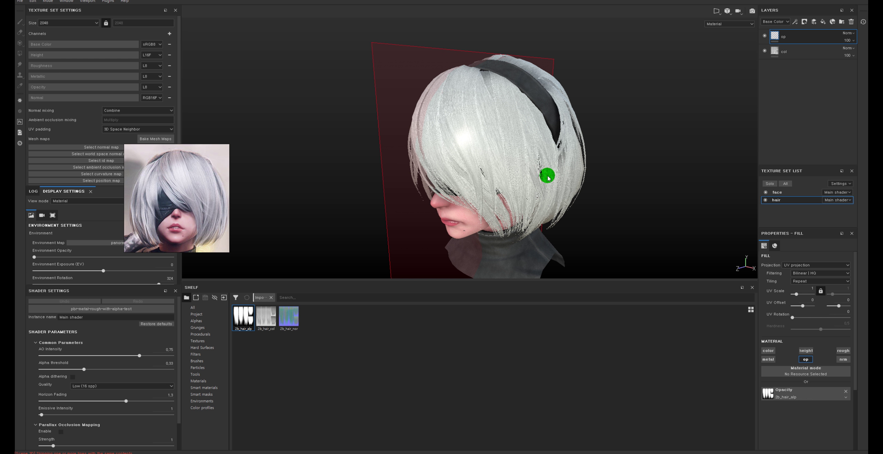
- Switch the hair shader to pbr-metal-rough-with-alpha-blending and check the hair from behind
{"action": "mouse_move", "coordinate": [548, 176]}
{"action": "left_mouse_down", "text": "alt"}
{"action": "mouse_move", "coordinate": [534, 136]}
{"action": "mouse_move", "coordinate": [554, 114]}
{"action": "left_mouse_up", "text": "alt"}
{"action": "scroll", "coordinate": [552, 121], "scroll_direction": "up", "scroll_amount": 5}
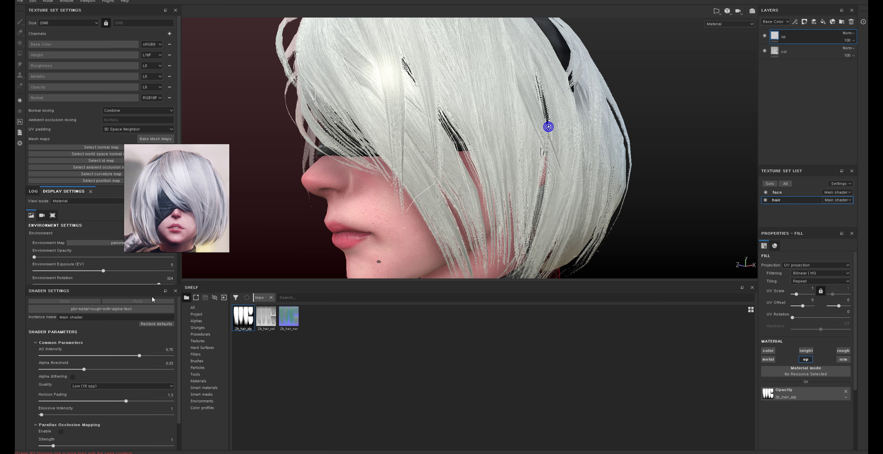
{"action": "left_click", "coordinate": [114, 309]}
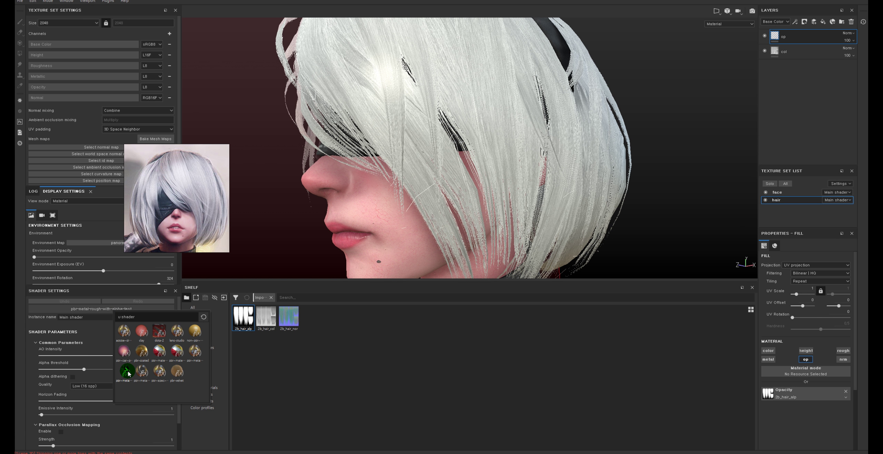
{"action": "left_click", "coordinate": [127, 372]}
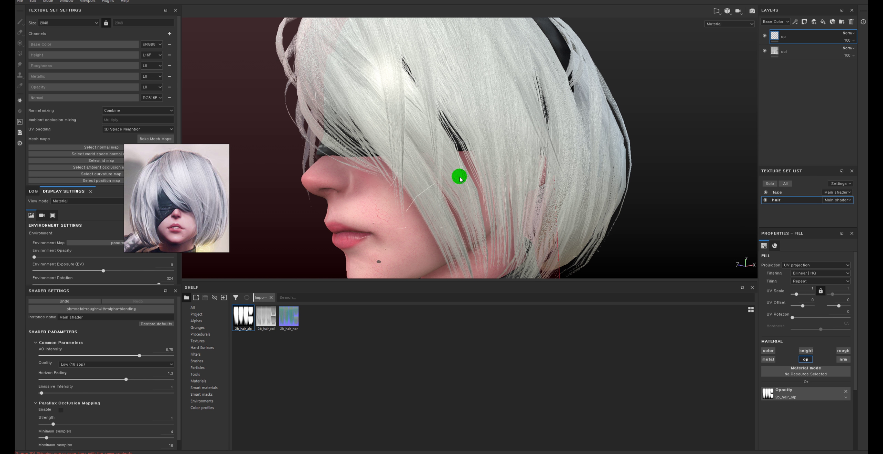
{"action": "mouse_move", "coordinate": [460, 179]}
{"action": "left_mouse_down", "text": "alt"}
{"action": "mouse_move", "coordinate": [542, 197]}
{"action": "mouse_move", "coordinate": [306, 169]}
{"action": "mouse_move", "coordinate": [189, 170]}
{"action": "mouse_move", "coordinate": [556, 180]}
{"action": "mouse_move", "coordinate": [375, 136]}
{"action": "mouse_move", "coordinate": [450, 209]}
{"action": "mouse_move", "coordinate": [396, 192]}
{"action": "mouse_move", "coordinate": [566, 191]}
{"action": "mouse_move", "coordinate": [520, 174]}
{"action": "mouse_move", "coordinate": [465, 116]}
{"action": "mouse_move", "coordinate": [492, 122]}
{"action": "left_mouse_up", "text": "alt"}
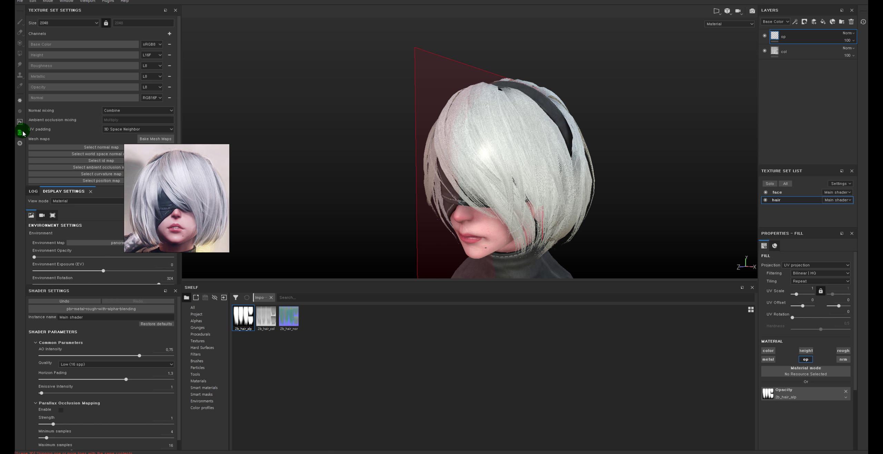
{"action": "left_click", "coordinate": [66, 1]}
{"action": "left_click_drag", "start_coordinate": [298, 168], "coordinate": [341, 189], "text": "alt"}
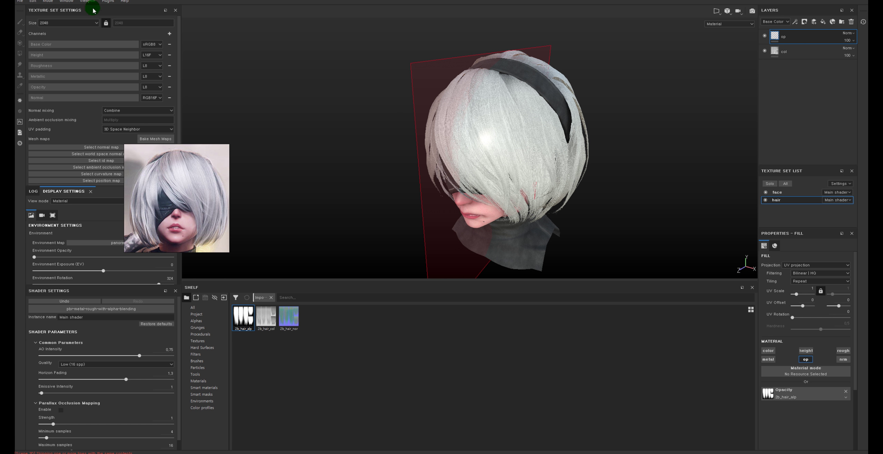
{"action": "left_click", "coordinate": [66, 3]}
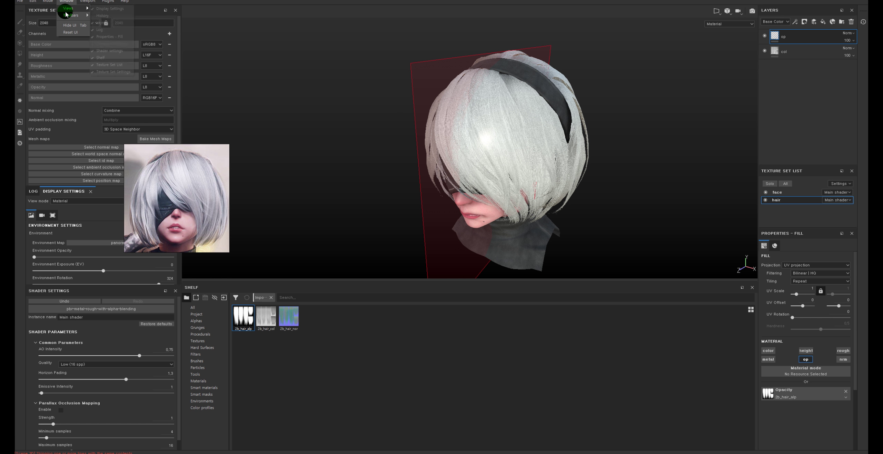
{"action": "left_click", "coordinate": [107, 2]}
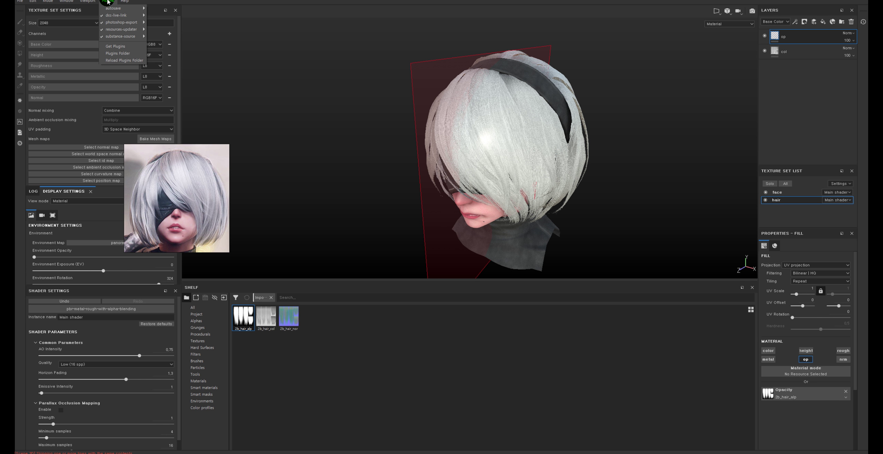
{"action": "left_click", "coordinate": [127, 2]}
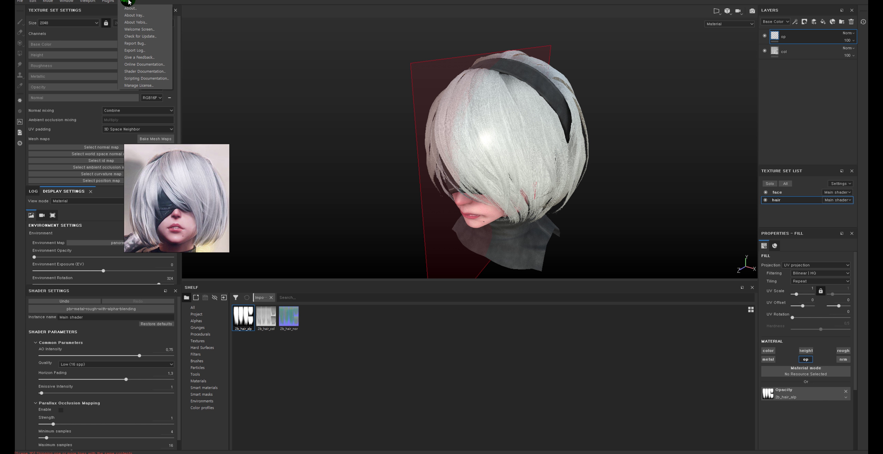
{"action": "left_click", "coordinate": [58, 2]}
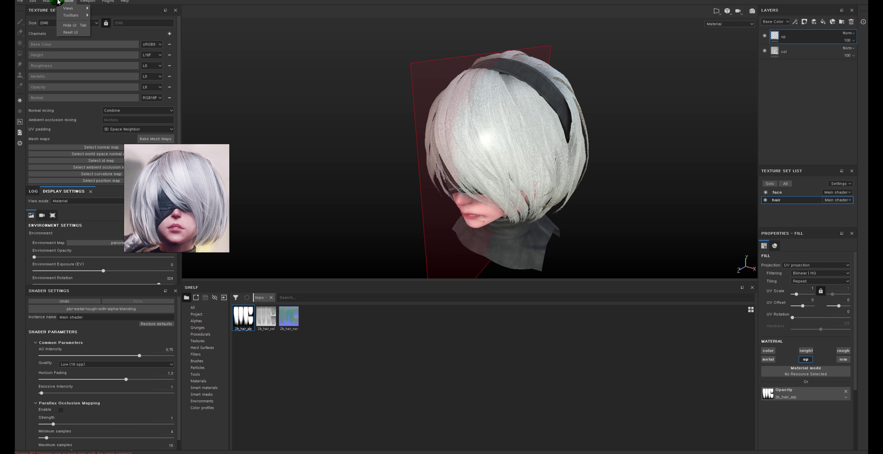
{"action": "left_click", "coordinate": [72, 15]}
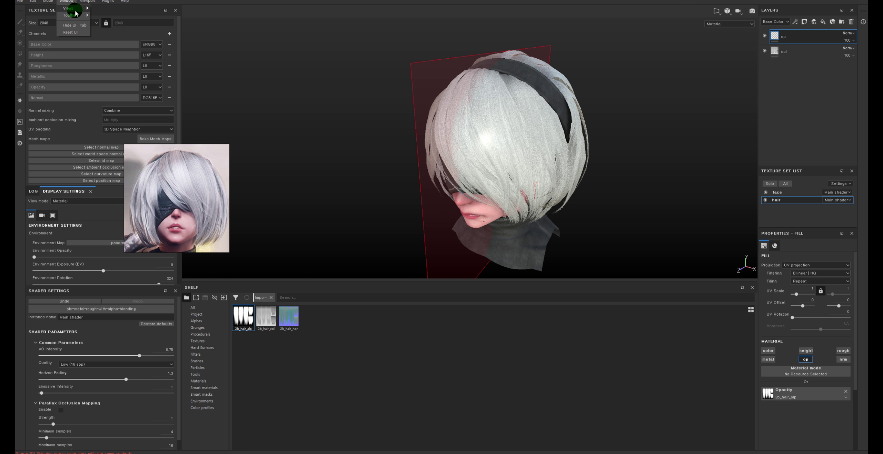
{"action": "mouse_move", "coordinate": [33, 2]}
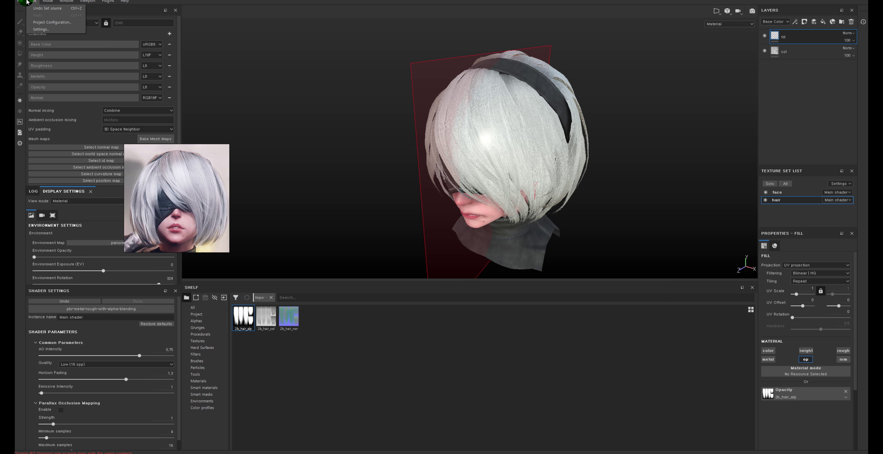
{"action": "left_click", "coordinate": [40, 24]}
- Scroll through the keyboard Shortcuts list in Preferences, then close the dialog with OK
{"action": "left_click", "coordinate": [356, 207]}
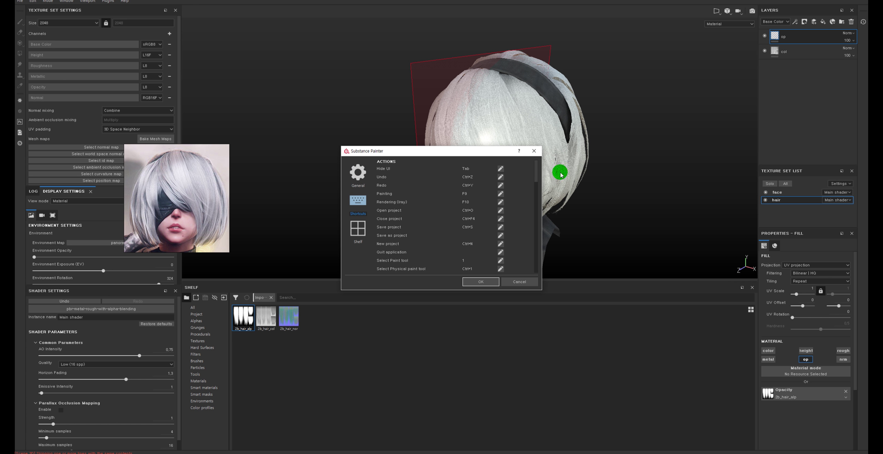
{"action": "left_click_drag", "start_coordinate": [536, 165], "coordinate": [535, 260]}
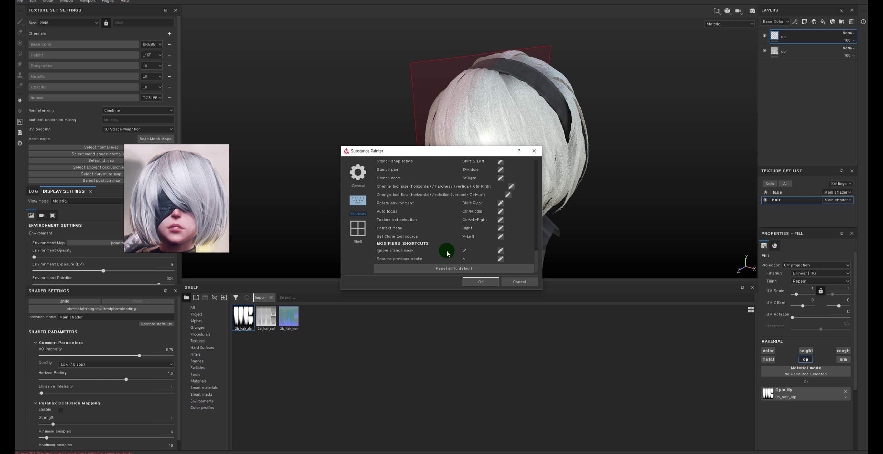
{"action": "scroll", "coordinate": [487, 228], "scroll_direction": "up", "scroll_amount": 2}
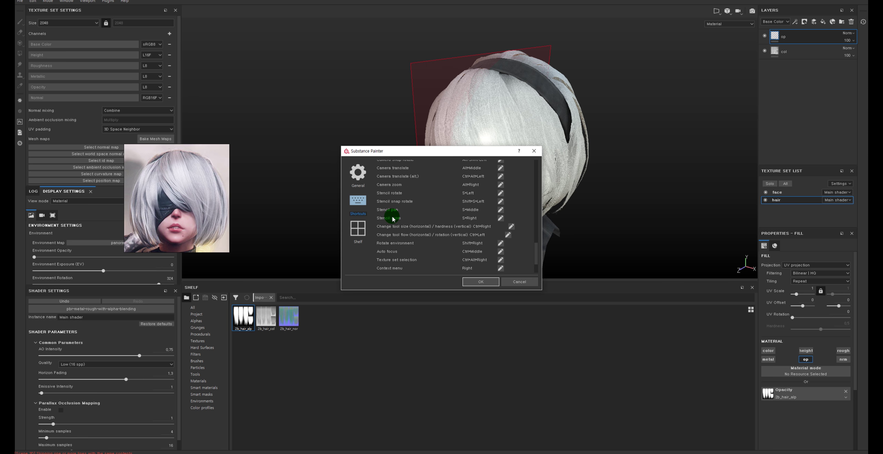
{"action": "scroll", "coordinate": [393, 219], "scroll_direction": "up", "scroll_amount": 1}
{"action": "scroll", "coordinate": [419, 227], "scroll_direction": "up", "scroll_amount": 1}
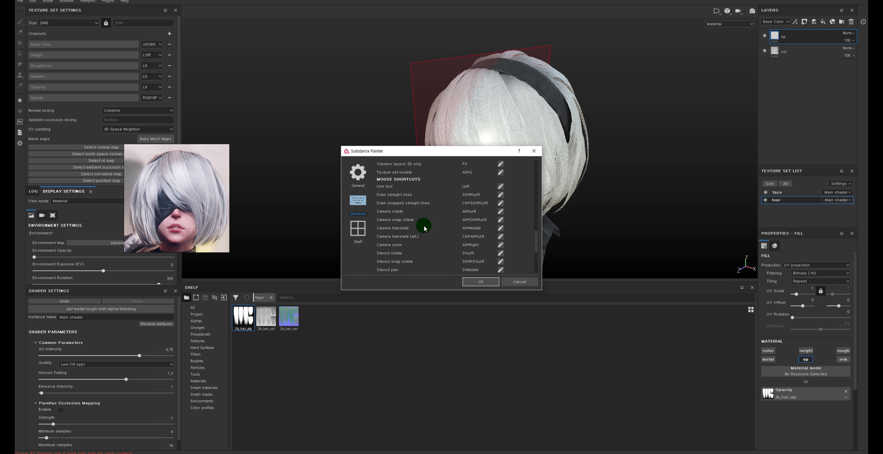
{"action": "scroll", "coordinate": [417, 226], "scroll_direction": "up", "scroll_amount": 1}
{"action": "scroll", "coordinate": [418, 227], "scroll_direction": "up", "scroll_amount": 3}
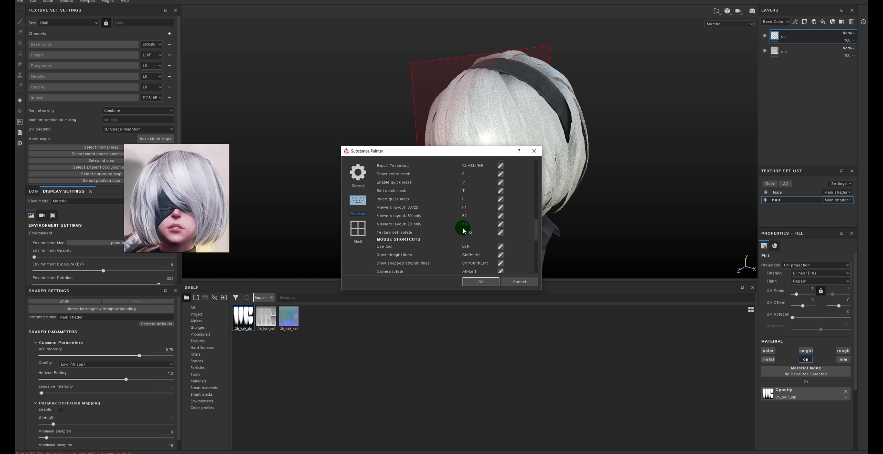
{"action": "scroll", "coordinate": [464, 230], "scroll_direction": "up", "scroll_amount": 3}
{"action": "scroll", "coordinate": [486, 213], "scroll_direction": "up", "scroll_amount": 2}
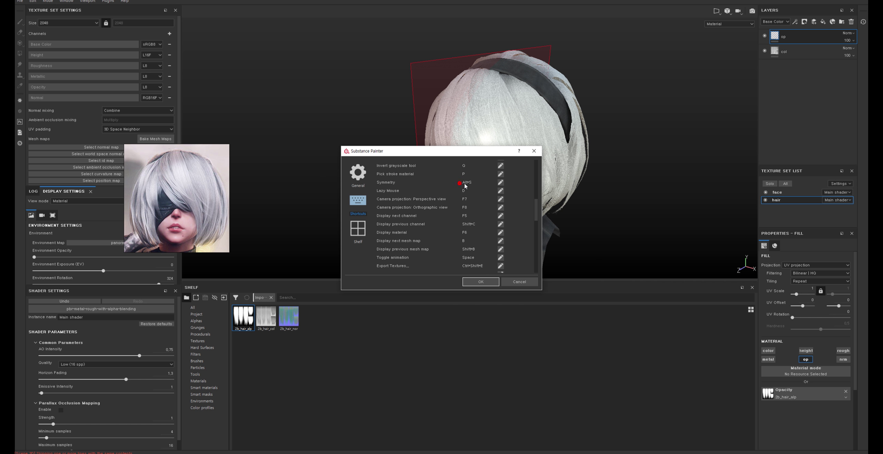
{"action": "left_click", "coordinate": [493, 280]}
- Orbit around the head and move the reference picture beside it, briefly isolating the hair
{"action": "left_click", "coordinate": [626, 213]}
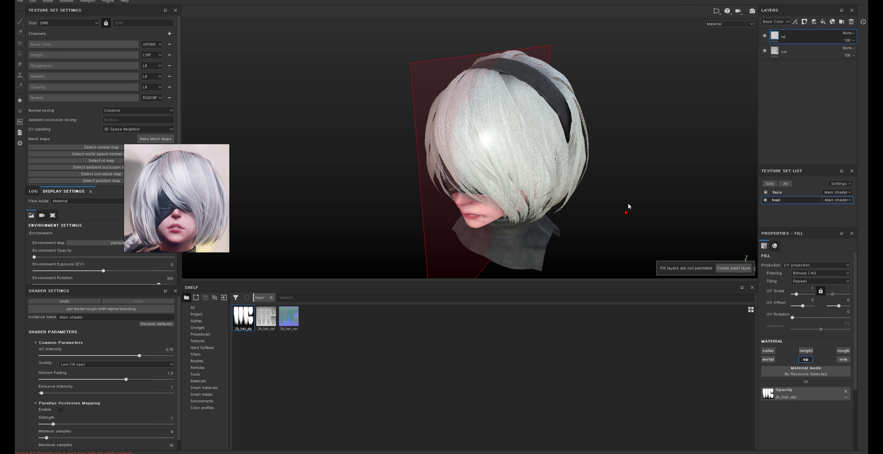
{"action": "mouse_move", "coordinate": [623, 209]}
{"action": "left_mouse_down", "text": "alt"}
{"action": "mouse_move", "coordinate": [591, 201]}
{"action": "mouse_move", "coordinate": [608, 207]}
{"action": "left_mouse_up", "text": "alt"}
{"action": "right_click_drag", "start_coordinate": [608, 207], "coordinate": [532, 196], "text": "alt"}
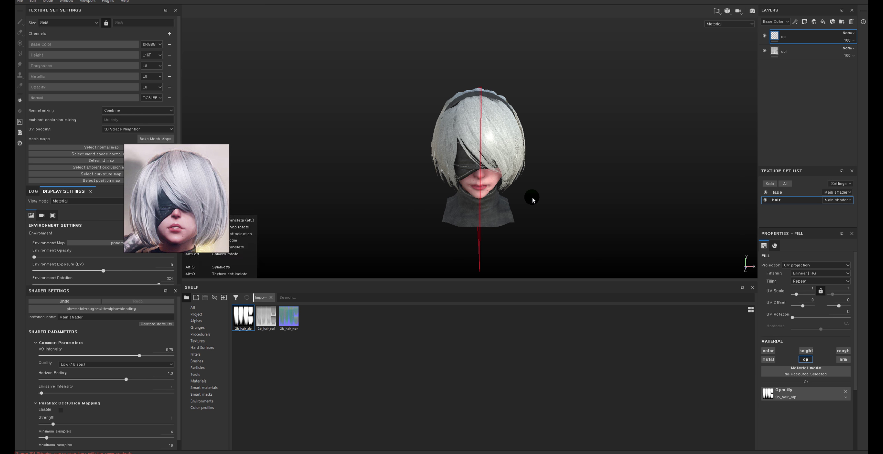
{"action": "key", "text": "alt"}
{"action": "left_click_drag", "start_coordinate": [207, 196], "coordinate": [260, 58]}
{"action": "key", "text": "alt"}
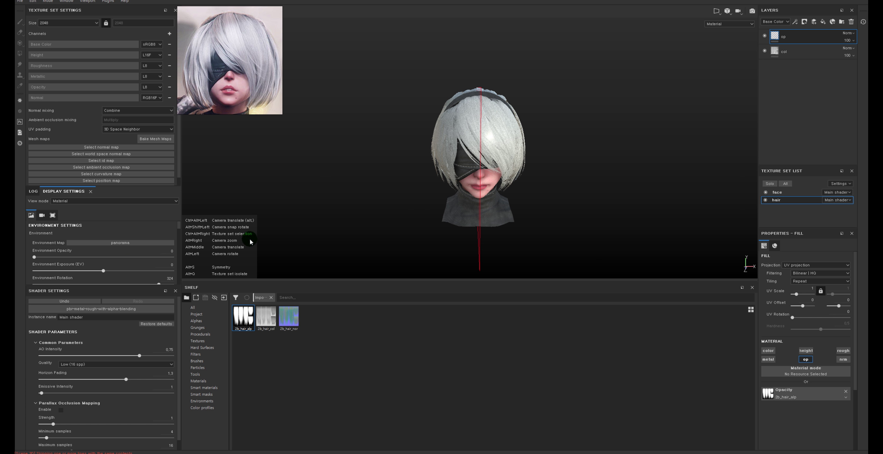
{"action": "key", "text": "alt+q"}
{"action": "key", "text": "alt+q"}
{"action": "left_click_drag", "start_coordinate": [306, 237], "coordinate": [303, 210], "text": "alt"}
{"action": "left_click_drag", "start_coordinate": [388, 216], "coordinate": [374, 219], "text": "alt"}
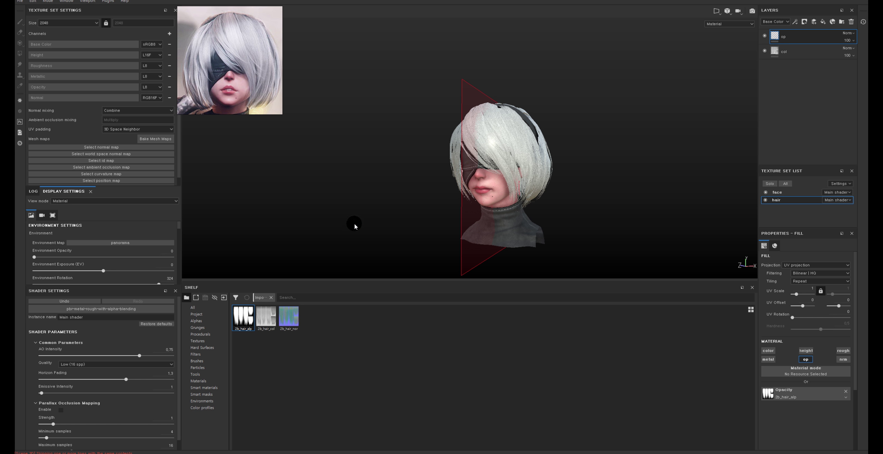
{"action": "left_click_drag", "start_coordinate": [195, 45], "coordinate": [222, 82]}
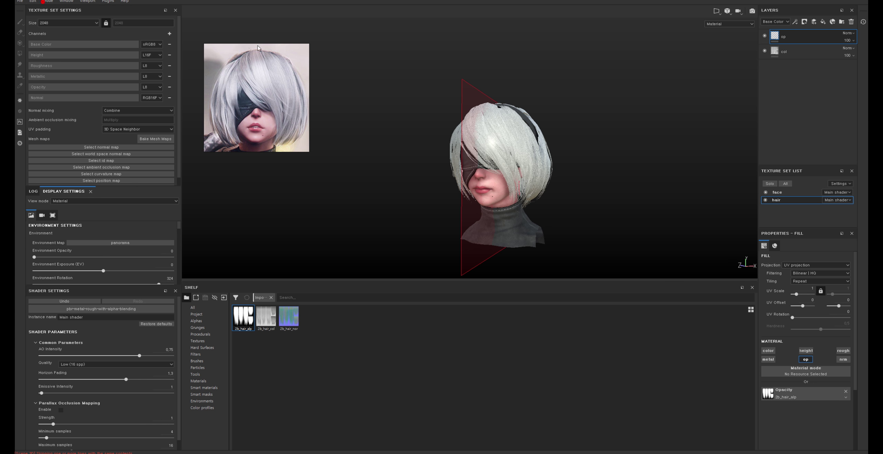
- Zoom in on the hair in side profile and select the op layer
{"action": "left_click_drag", "start_coordinate": [542, 166], "coordinate": [527, 169], "text": "alt"}
{"action": "scroll", "coordinate": [526, 169], "scroll_direction": "up", "scroll_amount": 5}
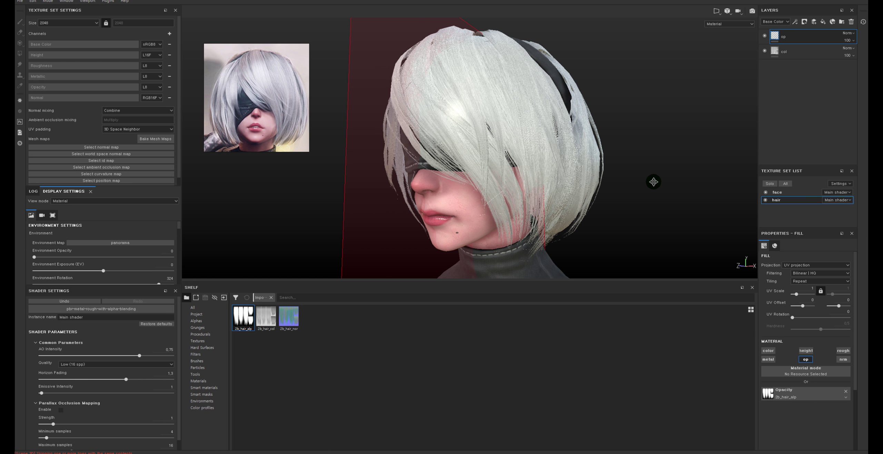
{"action": "mouse_move", "coordinate": [653, 181]}
{"action": "left_mouse_down", "text": "alt"}
{"action": "mouse_move", "coordinate": [481, 119]}
{"action": "mouse_move", "coordinate": [556, 81]}
{"action": "mouse_move", "coordinate": [528, 165]}
{"action": "mouse_move", "coordinate": [422, 81]}
{"action": "left_mouse_up", "text": "alt"}
{"action": "scroll", "coordinate": [481, 119], "scroll_direction": "up", "scroll_amount": 3}
{"action": "scroll", "coordinate": [423, 81], "scroll_direction": "up", "scroll_amount": 2}
{"action": "left_click", "coordinate": [787, 38]}
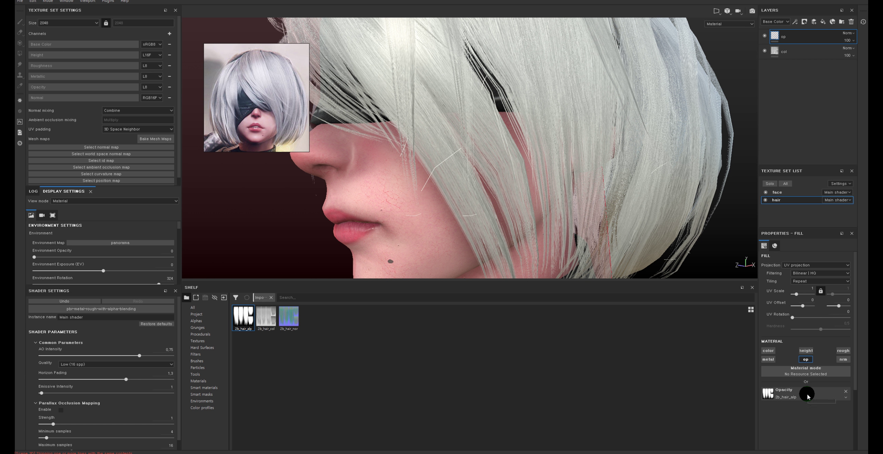
- Delete the old op layer and recreate fill layer op with a black mask
{"action": "left_click_drag", "start_coordinate": [809, 397], "coordinate": [834, 82]}
{"action": "right_click", "coordinate": [778, 39]}
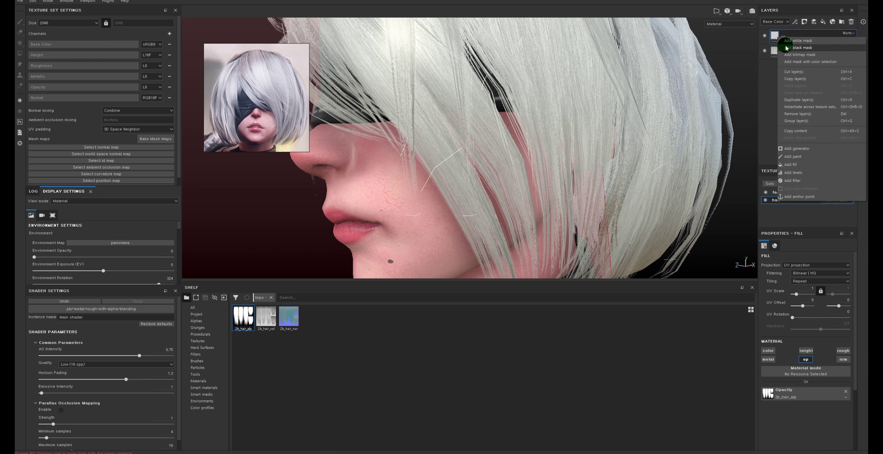
{"action": "left_click", "coordinate": [775, 37]}
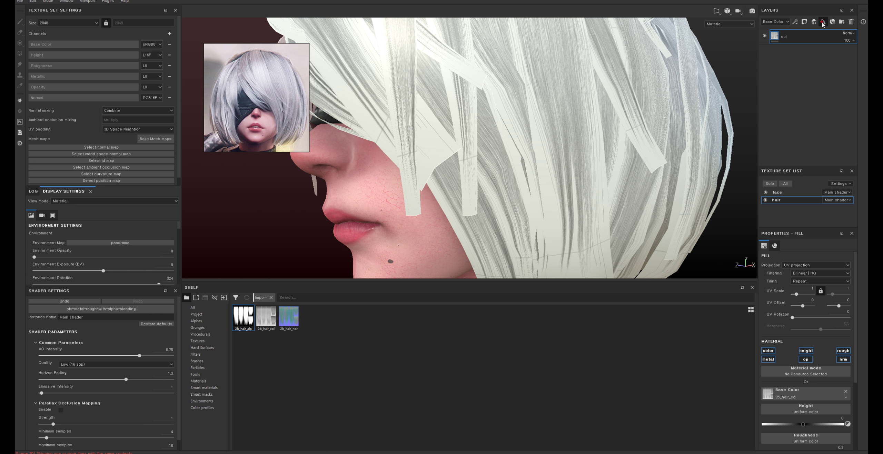
{"action": "left_click", "coordinate": [823, 22]}
{"action": "type", "text": "col"}
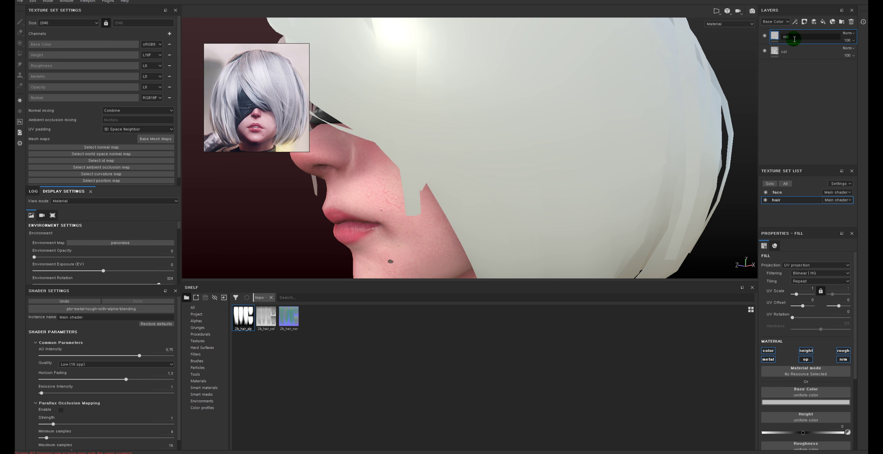
{"action": "key", "text": "Return"}
{"action": "right_click", "coordinate": [789, 37]}
{"action": "left_click", "coordinate": [804, 54]}
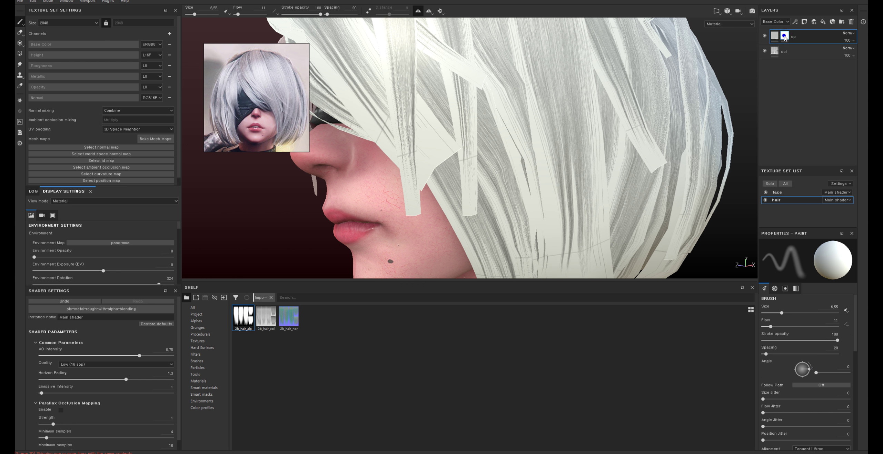
{"action": "right_click", "coordinate": [785, 37]}
{"action": "left_click", "coordinate": [800, 171]}
- Fill the op mask with 2b_hair_alp and add a Levels adjustment to it
{"action": "left_click_drag", "start_coordinate": [244, 316], "coordinate": [818, 354]}
{"action": "left_click", "coordinate": [786, 37], "text": "alt"}
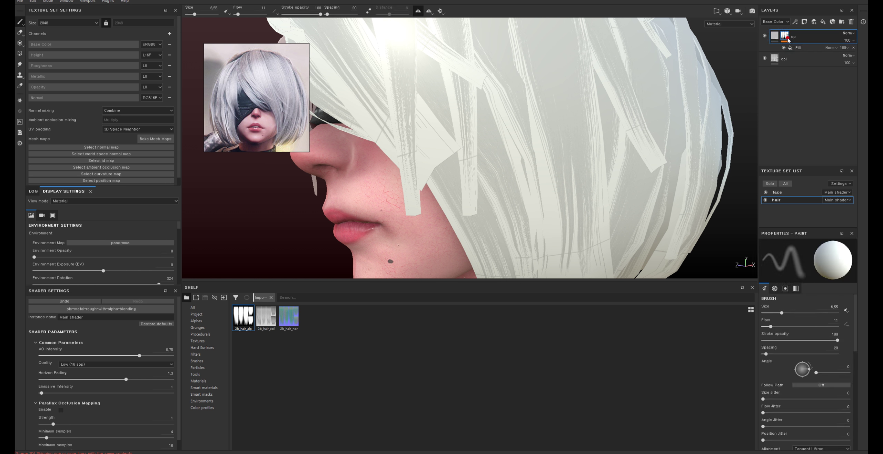
{"action": "left_click", "coordinate": [803, 47]}
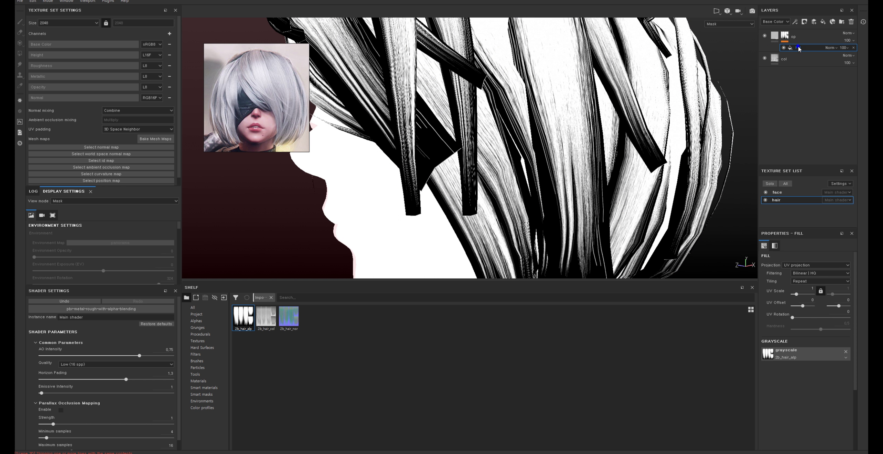
{"action": "left_click", "coordinate": [785, 36]}
{"action": "right_click", "coordinate": [787, 35]}
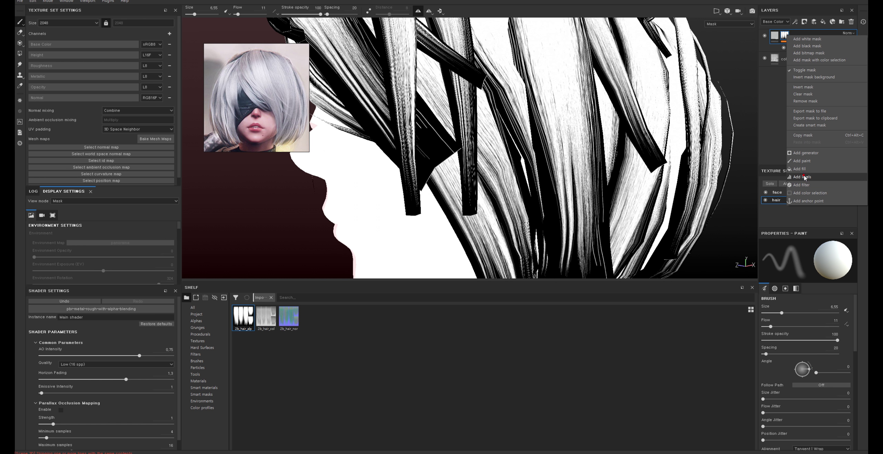
{"action": "left_click", "coordinate": [804, 177]}
{"action": "left_click", "coordinate": [825, 302]}
{"action": "left_click", "coordinate": [854, 48]}
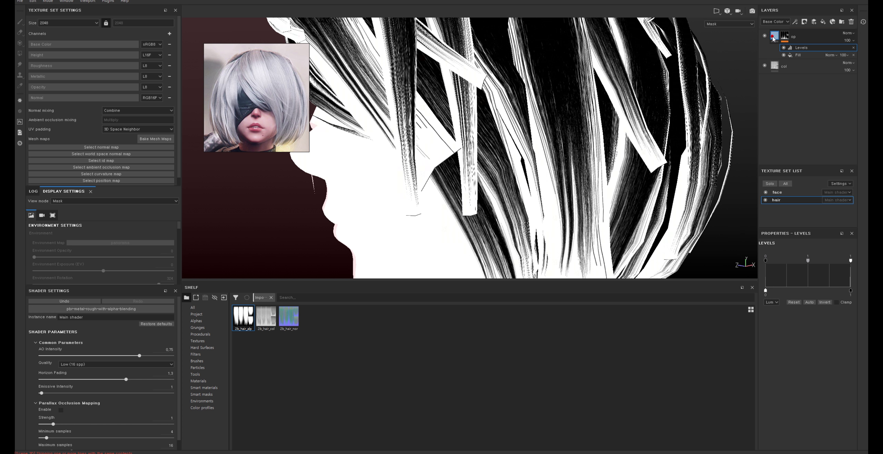
{"action": "left_click", "coordinate": [774, 35]}
{"action": "mouse_move", "coordinate": [631, 120]}
{"action": "left_mouse_down", "text": "alt"}
{"action": "mouse_move", "coordinate": [640, 71]}
{"action": "mouse_move", "coordinate": [670, 121]}
{"action": "left_mouse_up", "text": "alt"}
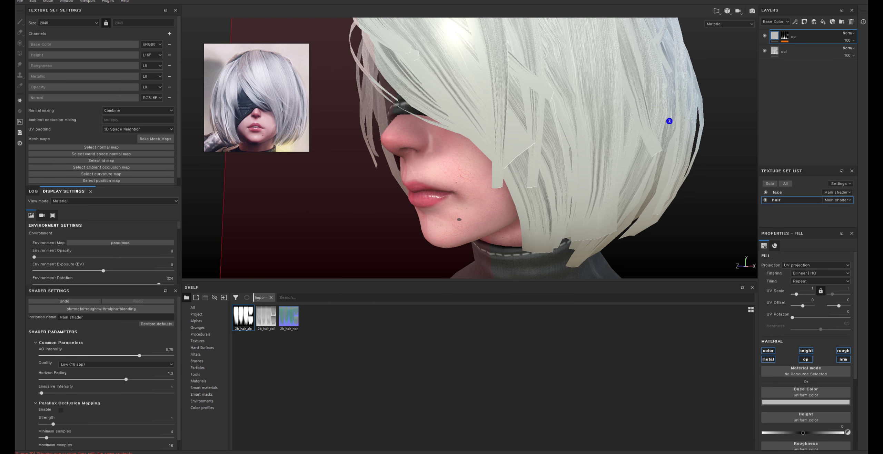
- Invert the Levels adjustment on the op layer's mask
{"action": "left_click", "coordinate": [785, 40]}
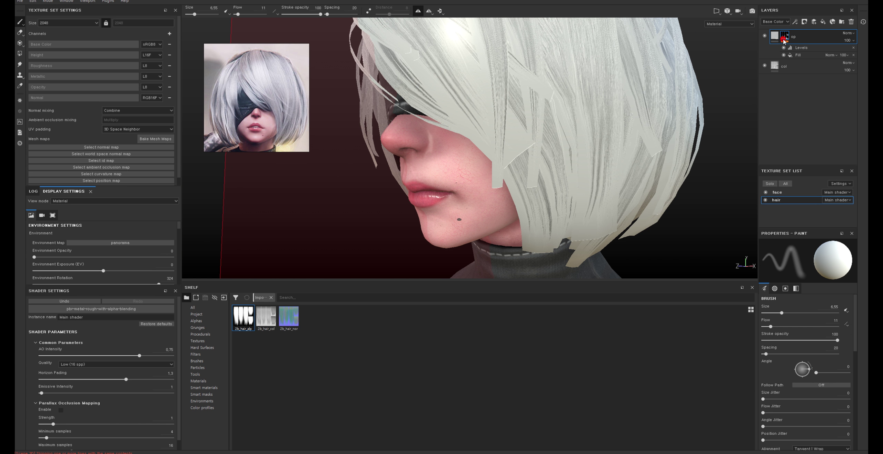
{"action": "left_click", "coordinate": [801, 46]}
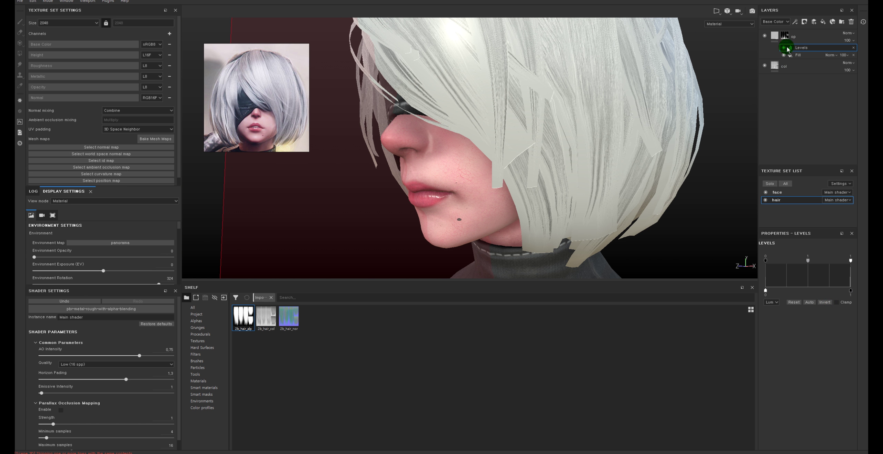
{"action": "left_click", "coordinate": [825, 302]}
{"action": "left_click", "coordinate": [774, 35]}
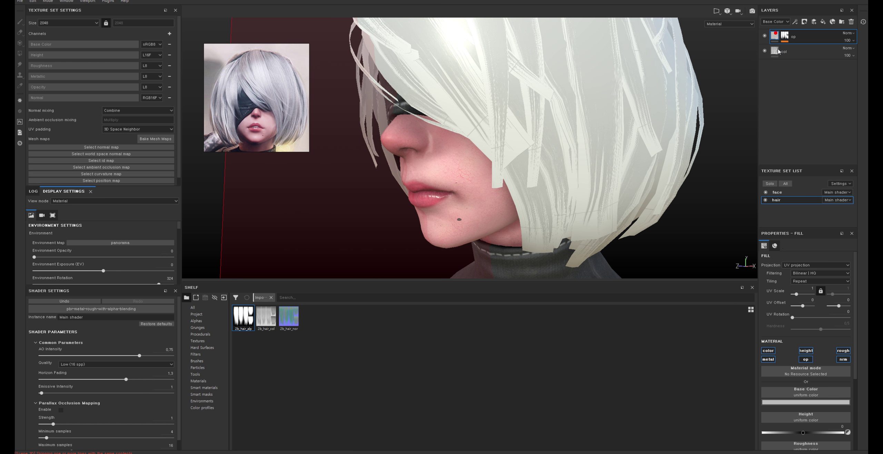
- Leave only the opacity channel on op and set its opacity to 0
{"action": "left_click", "coordinate": [768, 359]}
{"action": "left_click", "coordinate": [768, 350]}
{"action": "left_click", "coordinate": [805, 350]}
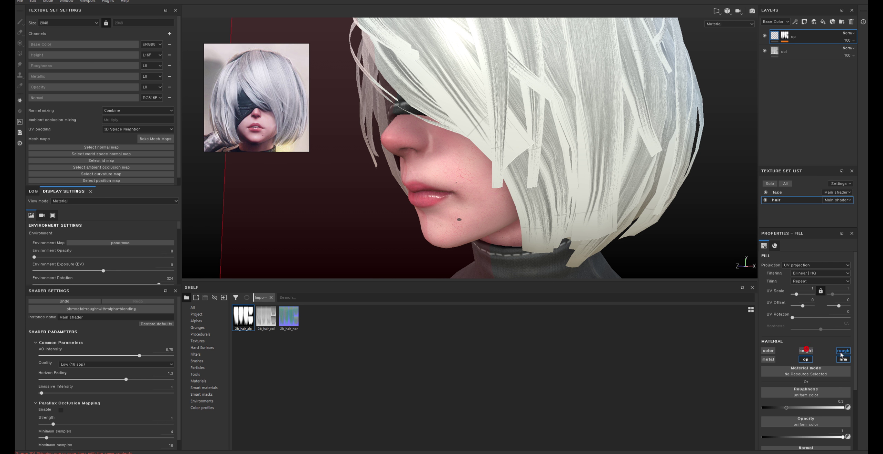
{"action": "left_click", "coordinate": [843, 351]}
{"action": "left_click_drag", "start_coordinate": [837, 411], "coordinate": [672, 410]}
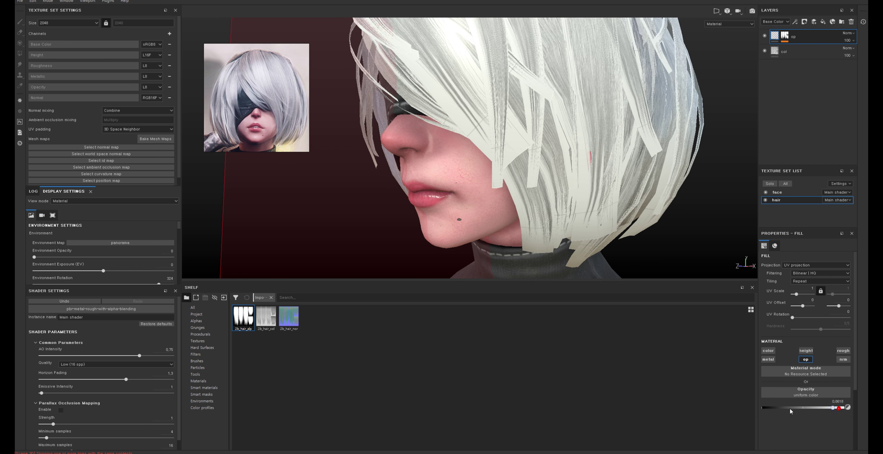
- Toggle the mask Levels invert again and check the mask from the back of the head
{"action": "left_click", "coordinate": [786, 39]}
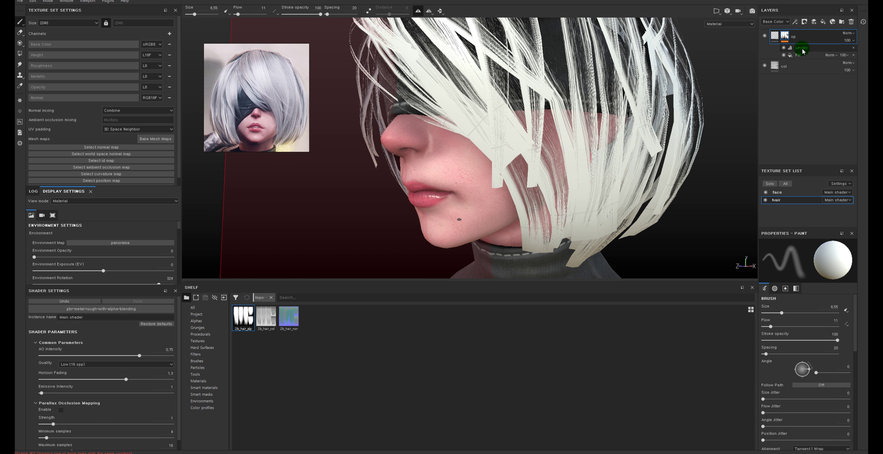
{"action": "left_click", "coordinate": [795, 21]}
{"action": "left_click", "coordinate": [824, 302]}
{"action": "right_click_drag", "start_coordinate": [566, 159], "coordinate": [566, 179], "text": "alt"}
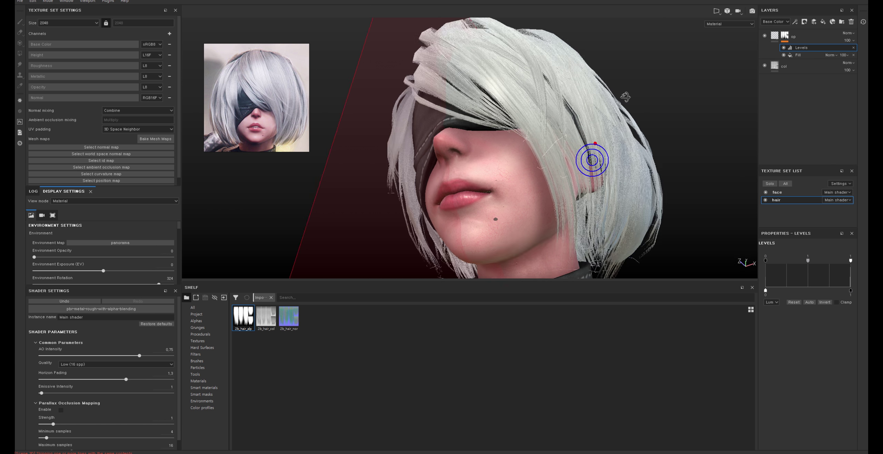
{"action": "mouse_move", "coordinate": [566, 180]}
{"action": "left_mouse_down", "text": "alt"}
{"action": "mouse_move", "coordinate": [571, 73]}
{"action": "mouse_move", "coordinate": [522, 88]}
{"action": "mouse_move", "coordinate": [522, 148]}
{"action": "mouse_move", "coordinate": [542, 142]}
{"action": "left_mouse_up", "text": "alt"}
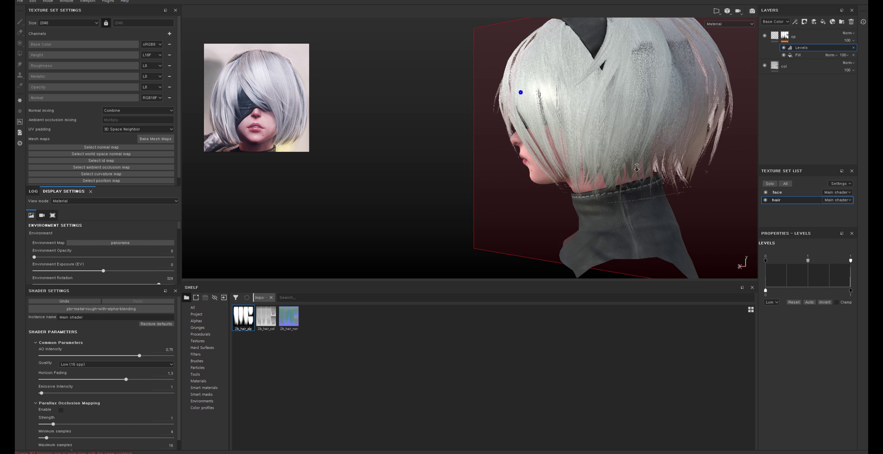
{"action": "left_click", "coordinate": [785, 35], "text": "alt"}
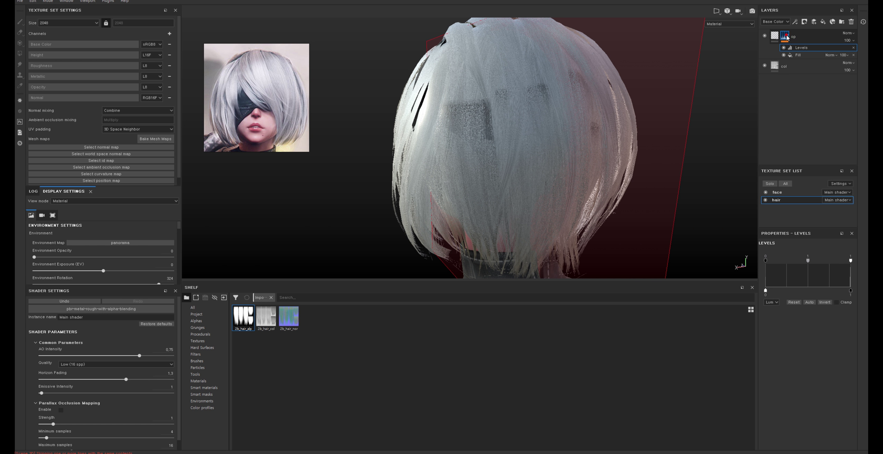
{"action": "scroll", "coordinate": [623, 120], "scroll_direction": "up", "scroll_amount": 5}
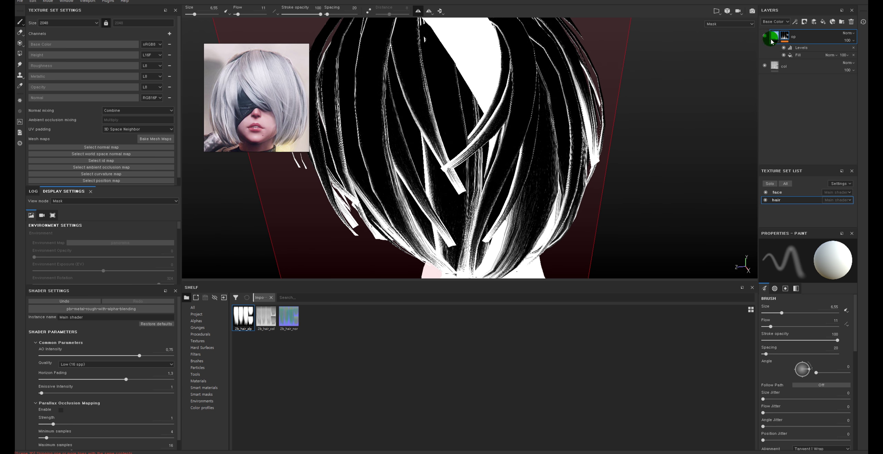
{"action": "left_click", "coordinate": [777, 38]}
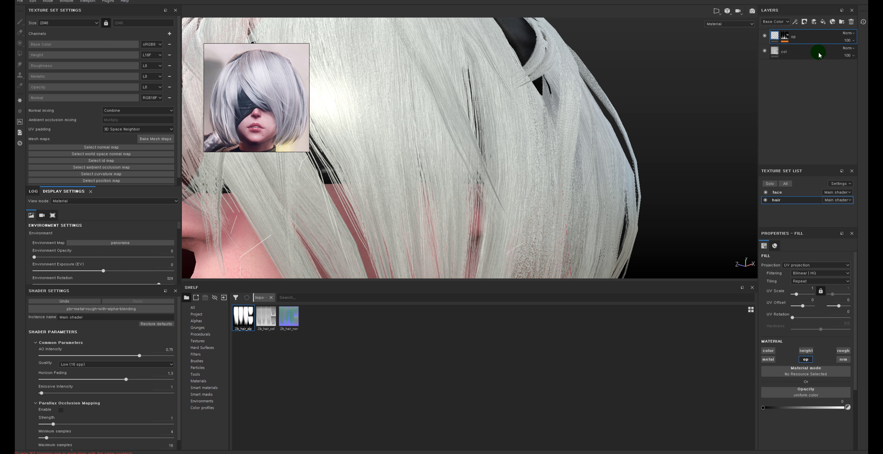
- Invert the mask Levels and test the op fill opacity at full, then back at 0
{"action": "left_click", "coordinate": [785, 36]}
{"action": "left_click", "coordinate": [801, 47]}
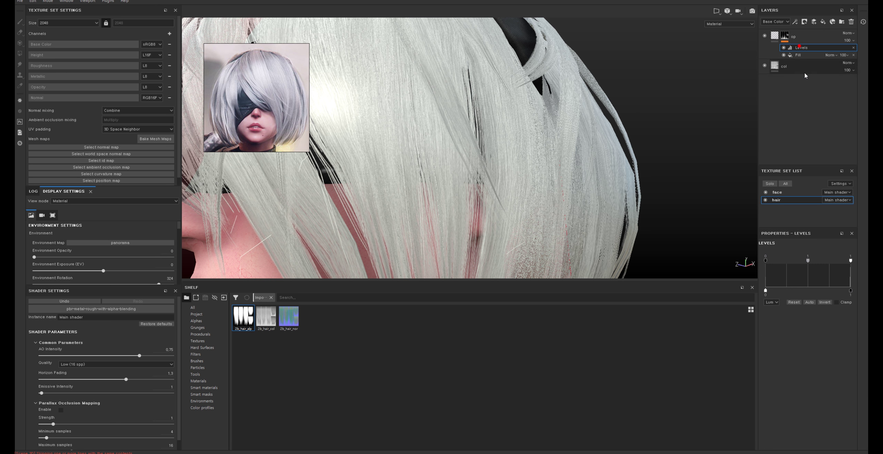
{"action": "left_click", "coordinate": [825, 301]}
{"action": "left_click", "coordinate": [785, 35]}
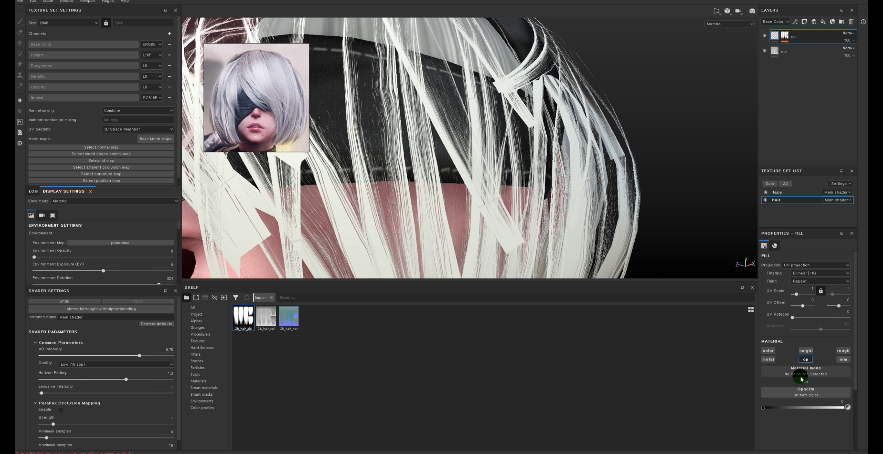
{"action": "left_click_drag", "start_coordinate": [767, 409], "coordinate": [843, 407]}
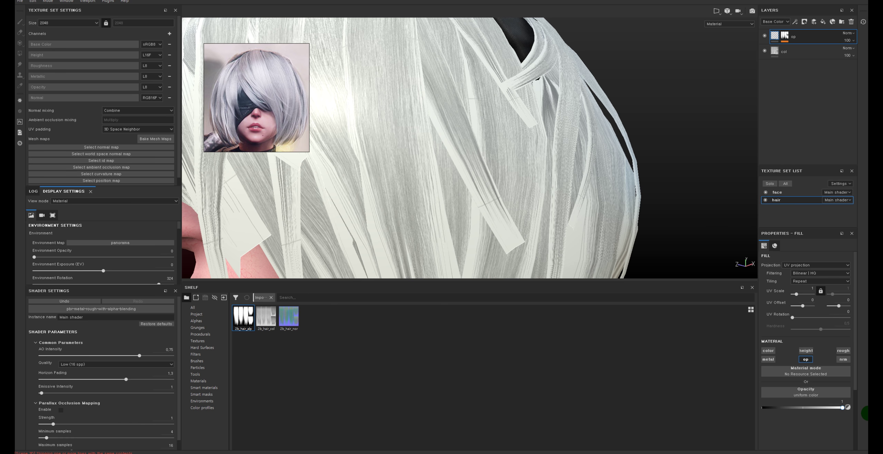
{"action": "scroll", "coordinate": [423, 128], "scroll_direction": "down", "scroll_amount": 5}
{"action": "mouse_move", "coordinate": [424, 128]}
{"action": "left_mouse_down", "text": "alt"}
{"action": "mouse_move", "coordinate": [568, 55]}
{"action": "mouse_move", "coordinate": [568, 43]}
{"action": "mouse_move", "coordinate": [621, 144]}
{"action": "left_mouse_up", "text": "alt"}
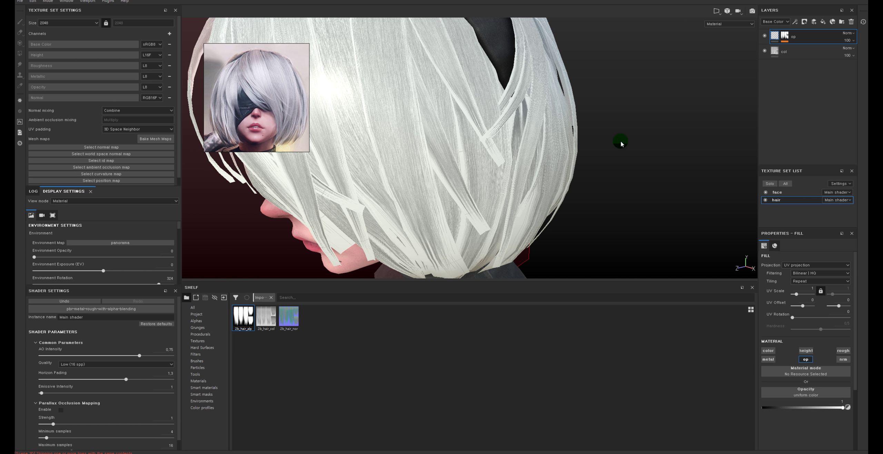
{"action": "left_click_drag", "start_coordinate": [843, 407], "coordinate": [762, 407]}
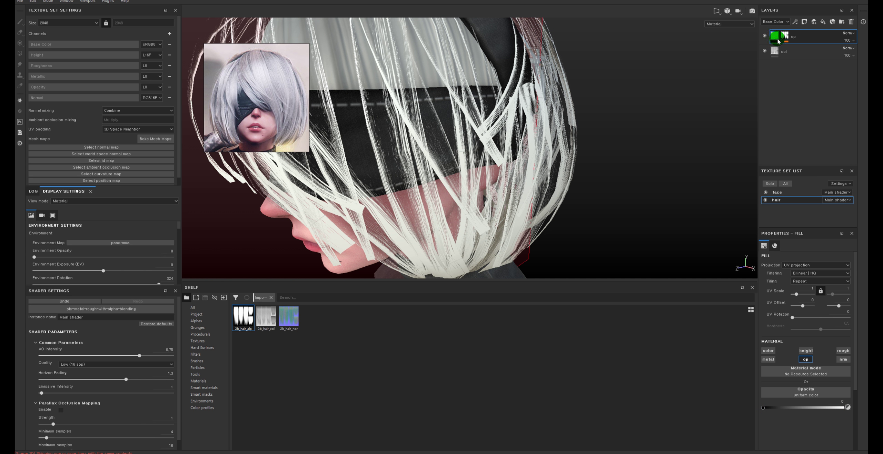
- Add another Levels effect to the op mask, inverted so the hair looks solid
{"action": "right_click", "coordinate": [790, 43]}
{"action": "left_click", "coordinate": [801, 48]}
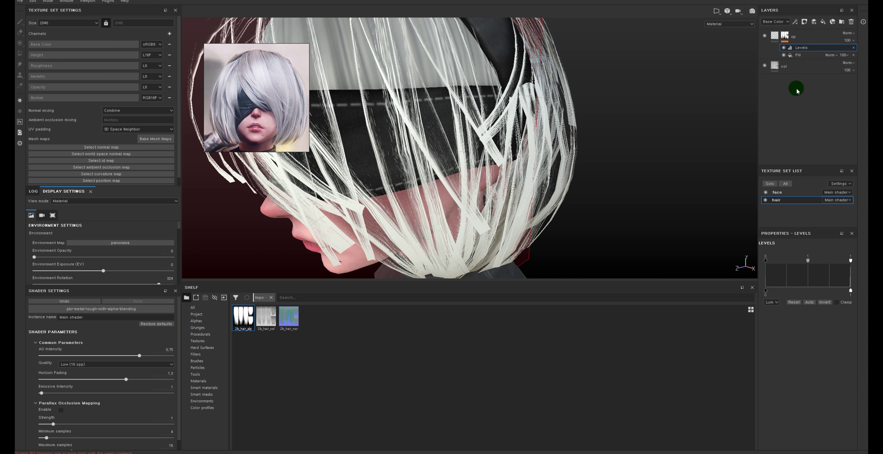
{"action": "left_click", "coordinate": [826, 303]}
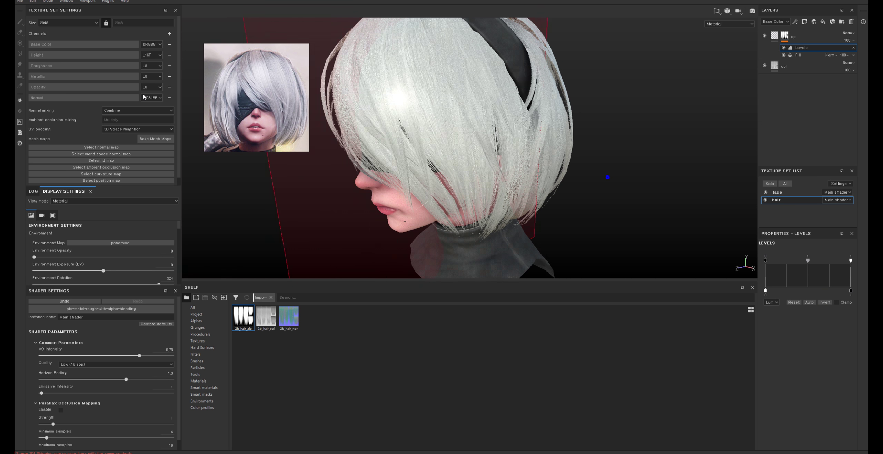
{"action": "left_click_drag", "start_coordinate": [635, 144], "coordinate": [688, 127], "text": "alt"}
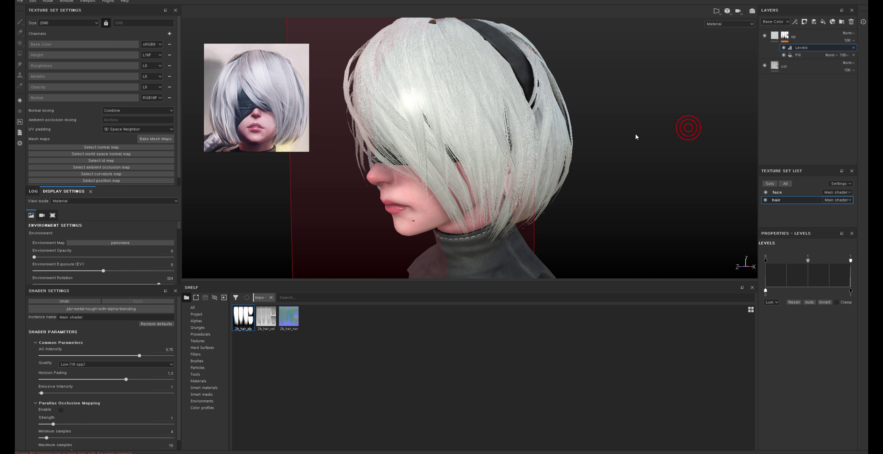
{"action": "key", "text": "alt"}
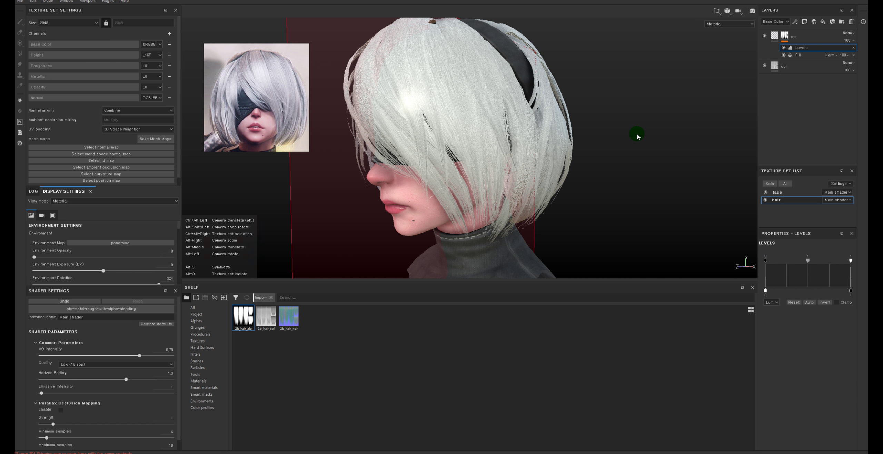
{"action": "left_click_drag", "start_coordinate": [655, 144], "coordinate": [636, 136], "text": "alt"}
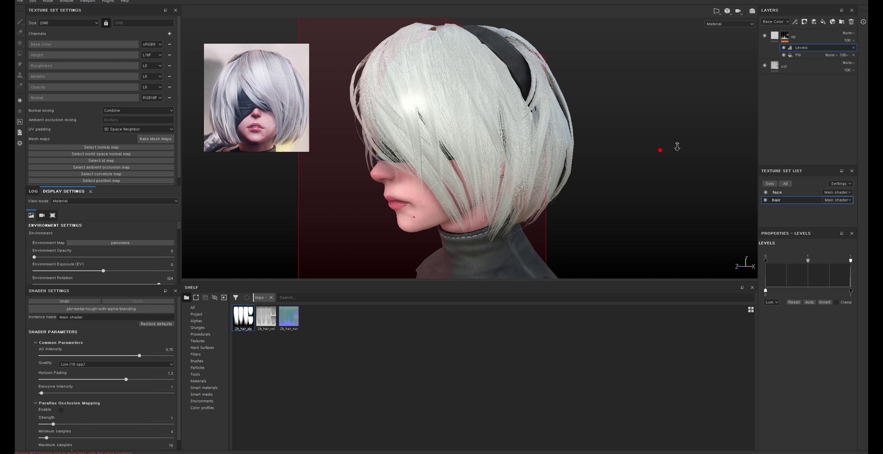
{"action": "left_click", "coordinate": [20, 1]}
- Save the project under a new 2b_ file name (2b_7) and rotate the lighting around the head
{"action": "left_click", "coordinate": [43, 76]}
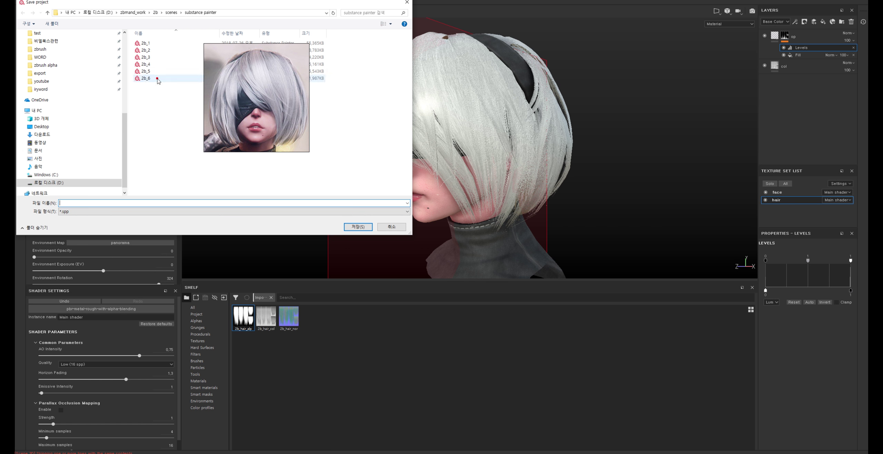
{"action": "left_click", "coordinate": [89, 203]}
{"action": "type", "text": "2b_"}
{"action": "key", "text": "Return"}
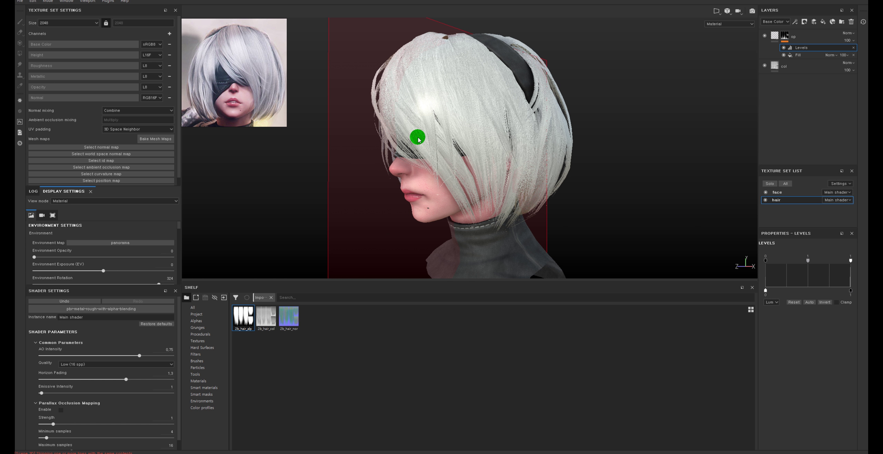
{"action": "left_click_drag", "start_coordinate": [418, 139], "coordinate": [645, 132], "text": "alt"}
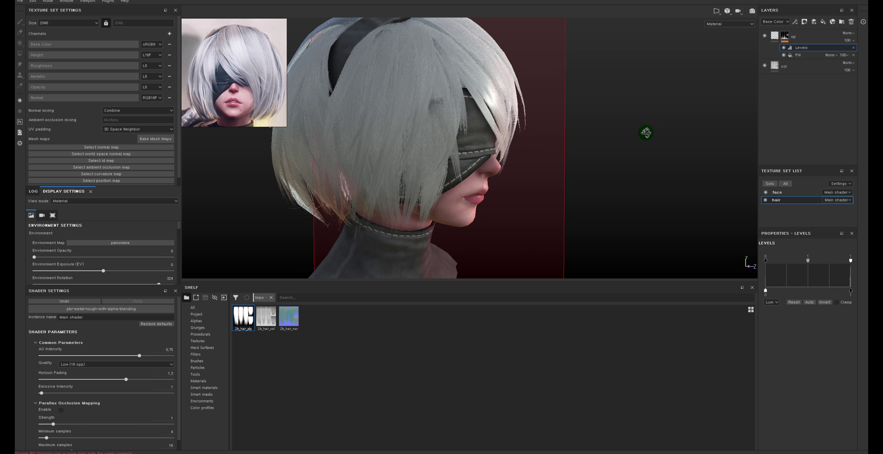
{"action": "right_click_drag", "start_coordinate": [646, 132], "coordinate": [548, 132], "text": "shift"}
{"action": "mouse_move", "coordinate": [605, 141]}
{"action": "right_mouse_down", "text": "alt"}
{"action": "mouse_move", "coordinate": [553, 121]}
{"action": "mouse_move", "coordinate": [576, 177]}
{"action": "right_mouse_up", "text": "alt"}
- Try the Soft_1Front, studio_02 and studio_05 environment maps, settling on tomoco_studio
{"action": "left_click", "coordinate": [135, 244]}
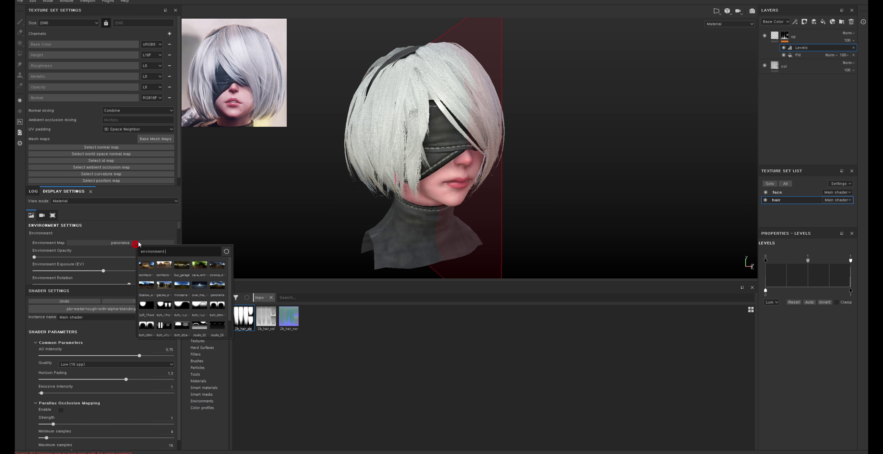
{"action": "scroll", "coordinate": [177, 296], "scroll_direction": "down", "scroll_amount": 1}
{"action": "left_click", "coordinate": [148, 291]}
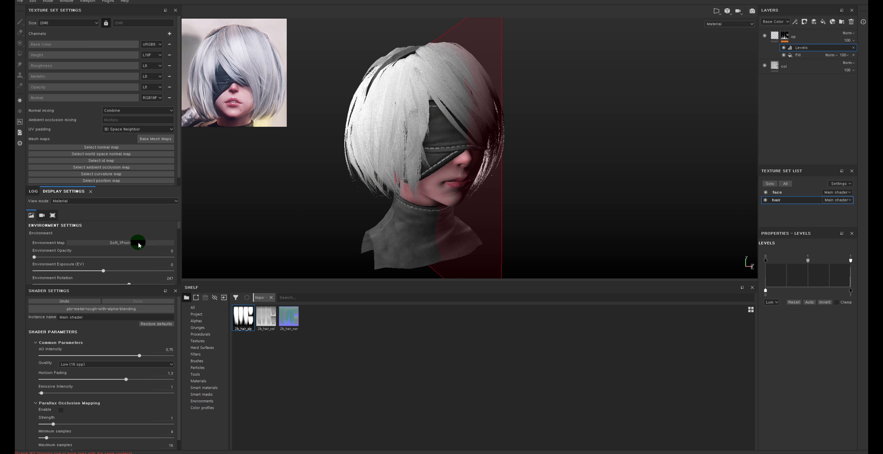
{"action": "left_click", "coordinate": [138, 242]}
{"action": "left_click", "coordinate": [202, 307]}
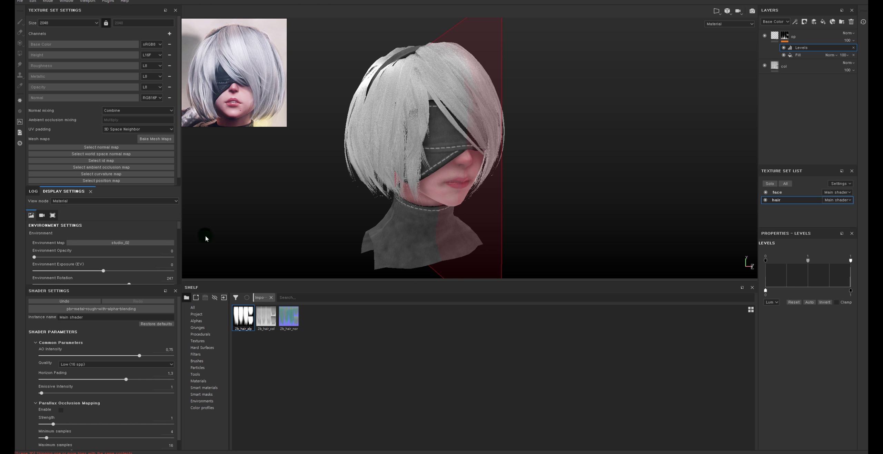
{"action": "left_click_drag", "start_coordinate": [205, 238], "coordinate": [259, 214], "text": "alt"}
{"action": "left_click", "coordinate": [125, 243]}
{"action": "left_click", "coordinate": [160, 314]}
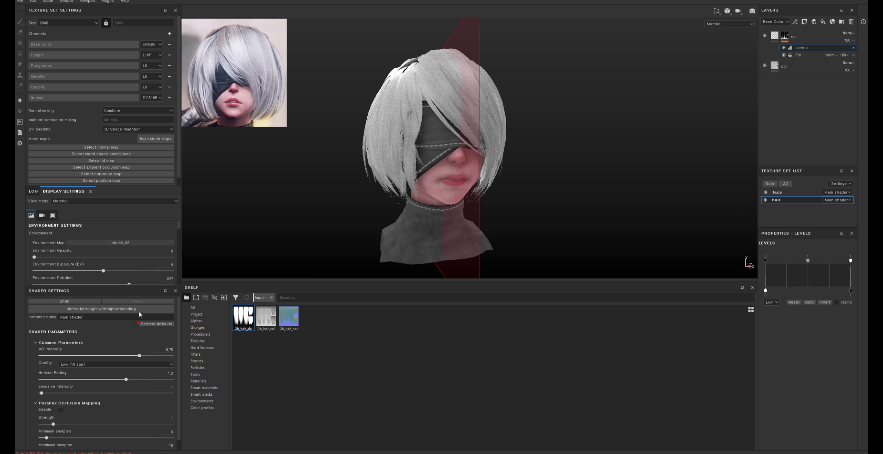
{"action": "left_click", "coordinate": [134, 242]}
{"action": "left_click", "coordinate": [135, 324]}
{"action": "left_click", "coordinate": [138, 243]}
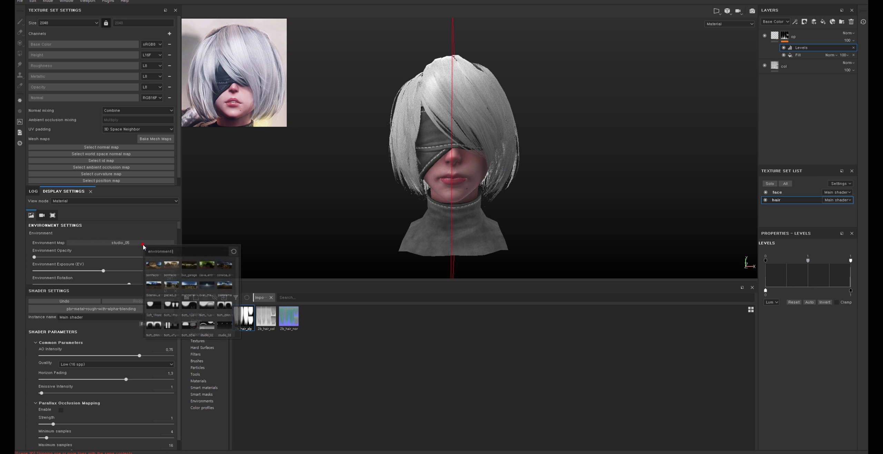
{"action": "left_click", "coordinate": [172, 320]}
{"action": "left_click_drag", "start_coordinate": [262, 221], "coordinate": [366, 209], "text": "alt"}
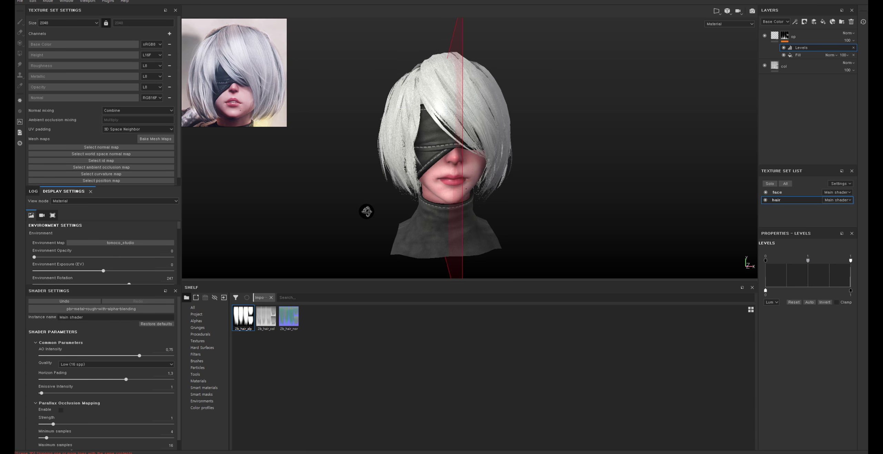
- Turn on viewport shadows with a reduced shadow opacity
{"action": "scroll", "coordinate": [63, 259], "scroll_direction": "down", "scroll_amount": 3}
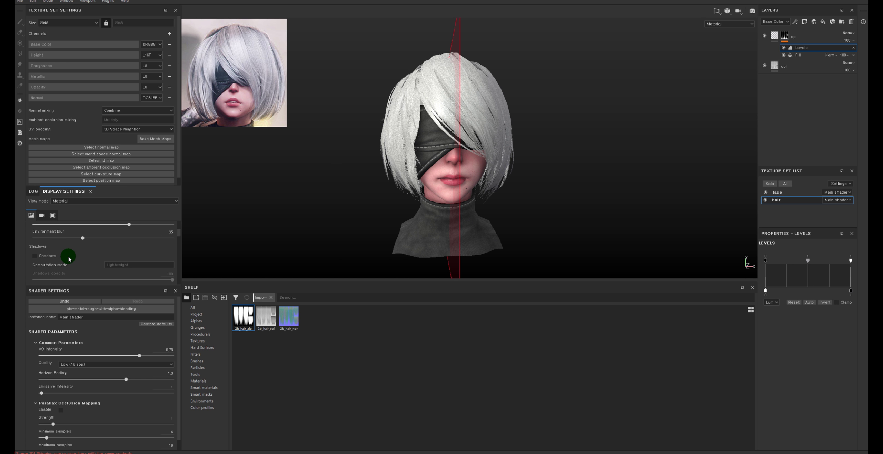
{"action": "left_click", "coordinate": [46, 258]}
{"action": "left_click_drag", "start_coordinate": [172, 280], "coordinate": [74, 280]}
{"action": "scroll", "coordinate": [521, 190], "scroll_direction": "up", "scroll_amount": 3}
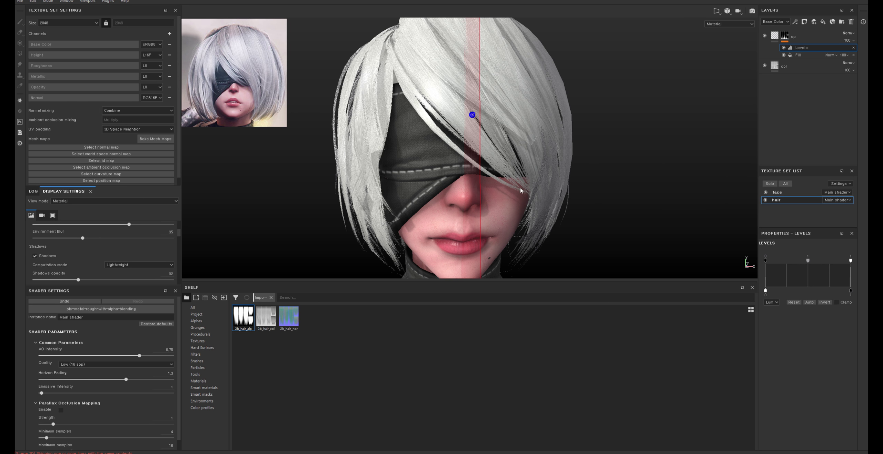
{"action": "mouse_move", "coordinate": [521, 190]}
{"action": "left_mouse_down", "text": "alt"}
{"action": "mouse_move", "coordinate": [644, 177]}
{"action": "mouse_move", "coordinate": [608, 137]}
{"action": "mouse_move", "coordinate": [511, 140]}
{"action": "mouse_move", "coordinate": [528, 162]}
{"action": "mouse_move", "coordinate": [528, 88]}
{"action": "mouse_move", "coordinate": [508, 102]}
{"action": "mouse_move", "coordinate": [519, 191]}
{"action": "mouse_move", "coordinate": [533, 207]}
{"action": "left_mouse_up", "text": "alt"}
- Inspect the hair from above and below, then select the op layer's mask
{"action": "left_click", "coordinate": [777, 35]}
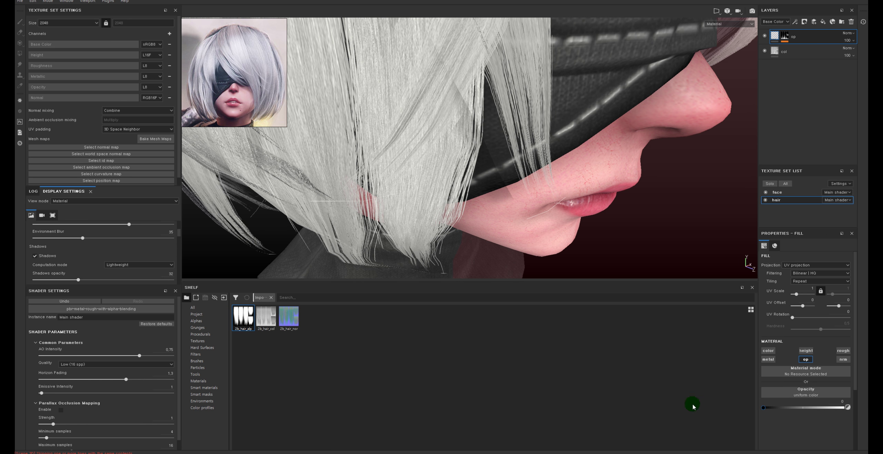
{"action": "mouse_move", "coordinate": [586, 191]}
{"action": "left_mouse_down", "text": "alt"}
{"action": "mouse_move", "coordinate": [534, 45]}
{"action": "mouse_move", "coordinate": [573, 112]}
{"action": "mouse_move", "coordinate": [507, 145]}
{"action": "left_mouse_up", "text": "alt"}
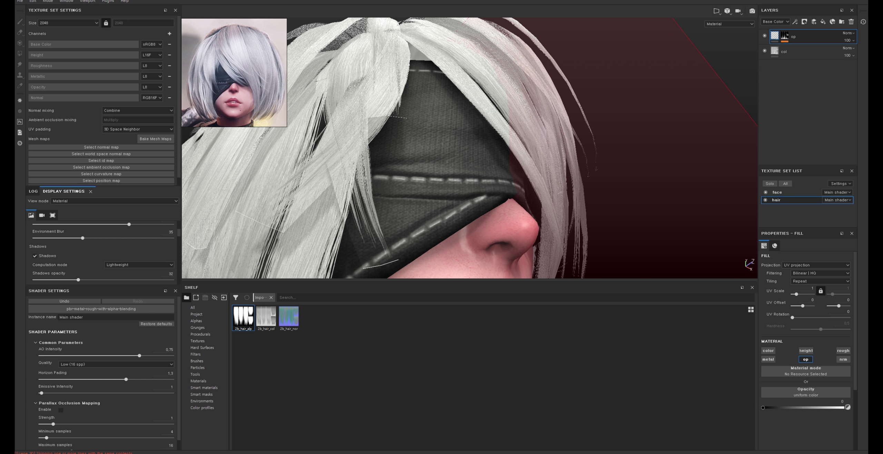
{"action": "mouse_move", "coordinate": [601, 93]}
{"action": "left_mouse_down", "text": "alt"}
{"action": "mouse_move", "coordinate": [636, 99]}
{"action": "mouse_move", "coordinate": [591, 74]}
{"action": "mouse_move", "coordinate": [441, 163]}
{"action": "mouse_move", "coordinate": [514, 76]}
{"action": "mouse_move", "coordinate": [608, 104]}
{"action": "left_mouse_up", "text": "alt"}
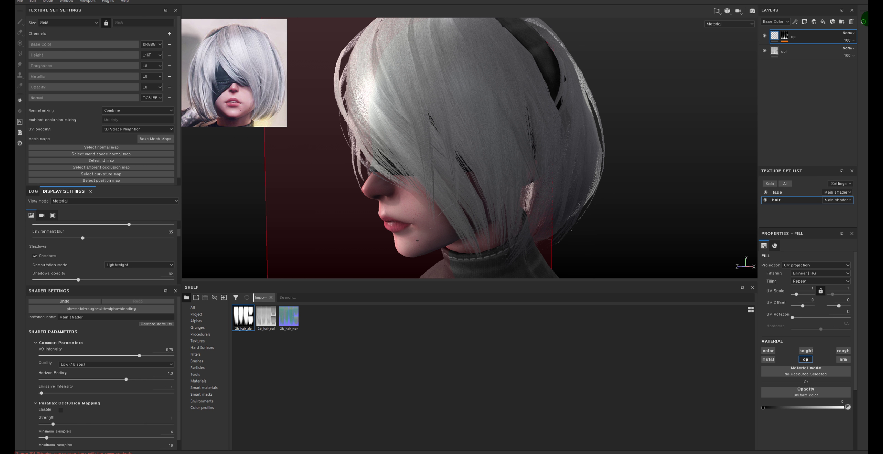
{"action": "left_click", "coordinate": [786, 36]}
- Add a Levels effect to the op mask and split the viewport into 3D and 2D views
{"action": "right_click", "coordinate": [787, 35]}
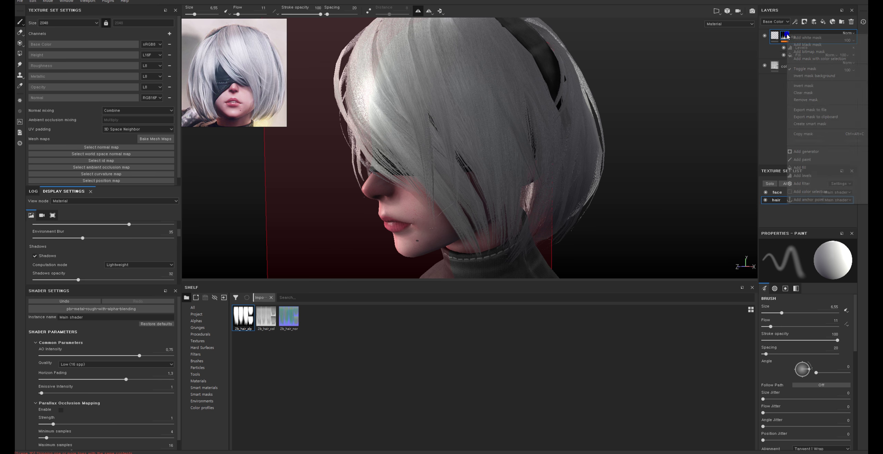
{"action": "left_click", "coordinate": [805, 176]}
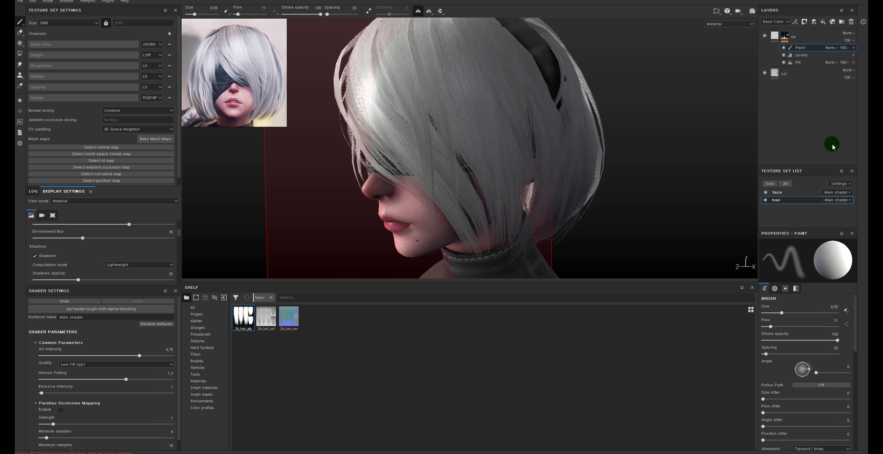
{"action": "key", "text": "F1"}
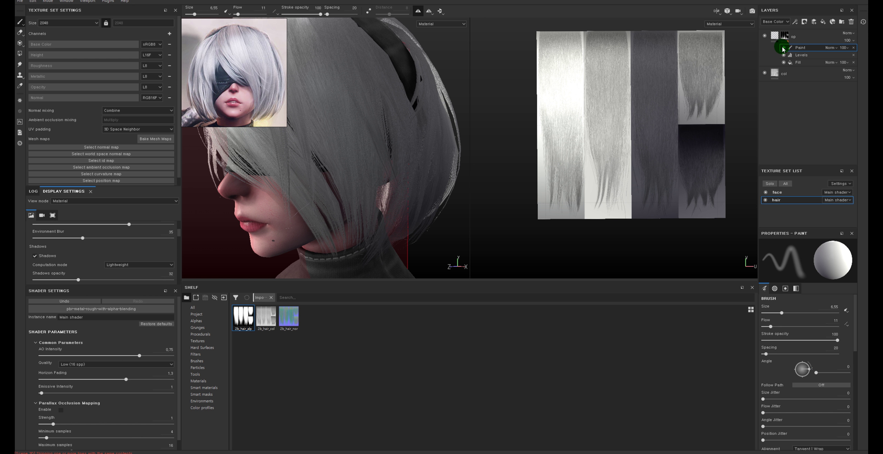
{"action": "left_click", "coordinate": [785, 36], "text": "alt"}
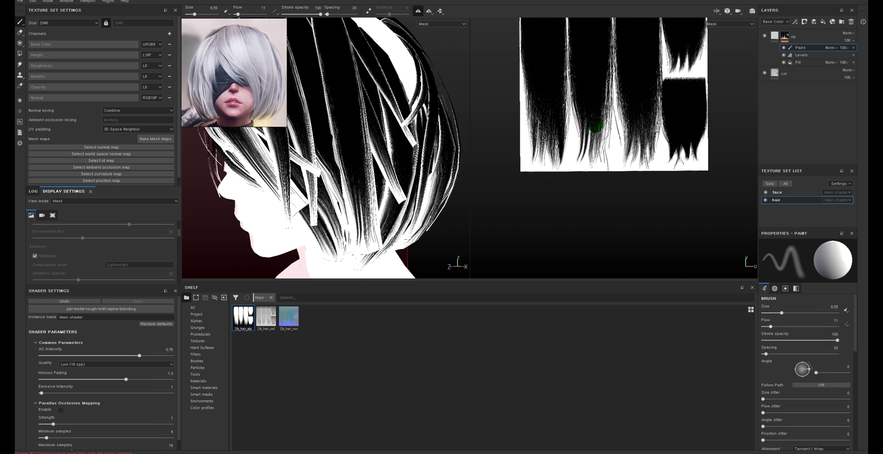
{"action": "scroll", "coordinate": [591, 161], "scroll_direction": "up", "scroll_amount": 3}
{"action": "mouse_move", "coordinate": [455, 220]}
{"action": "right_mouse_down", "text": "alt"}
{"action": "mouse_move", "coordinate": [295, 198]}
{"action": "mouse_move", "coordinate": [334, 149]}
{"action": "right_mouse_up", "text": "alt"}
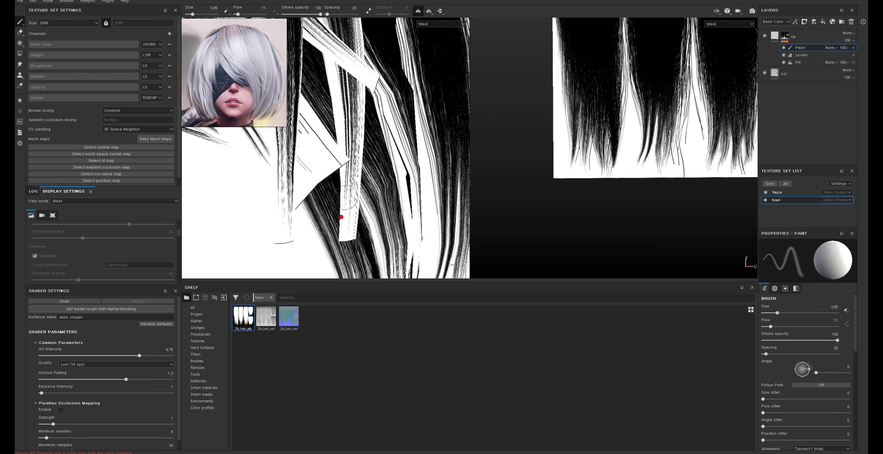
- Load the Basic Hard brush at a smaller size and zoom in on the hair strands
{"action": "left_click", "coordinate": [206, 361]}
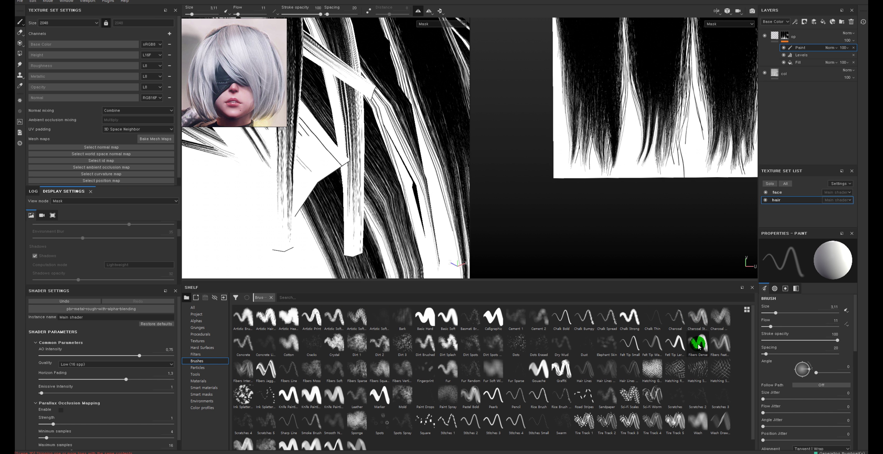
{"action": "left_click", "coordinate": [429, 320]}
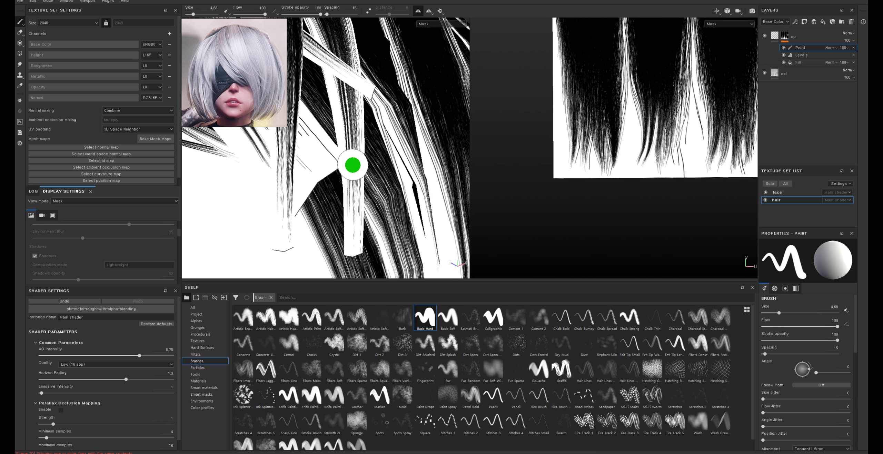
{"action": "left_click_drag", "start_coordinate": [351, 165], "coordinate": [353, 169], "text": "alt"}
{"action": "right_click_drag", "start_coordinate": [354, 169], "coordinate": [385, 159], "text": "ctrl"}
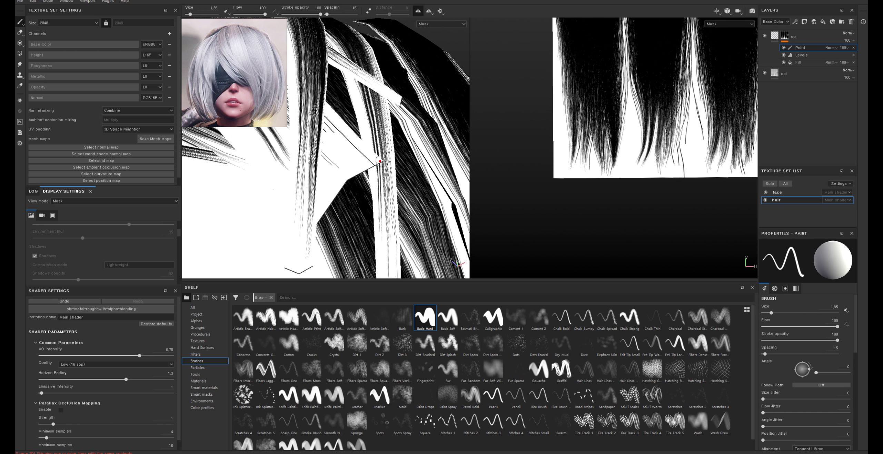
{"action": "scroll", "coordinate": [653, 151], "scroll_direction": "down", "scroll_amount": 2}
{"action": "scroll", "coordinate": [657, 134], "scroll_direction": "up", "scroll_amount": 1}
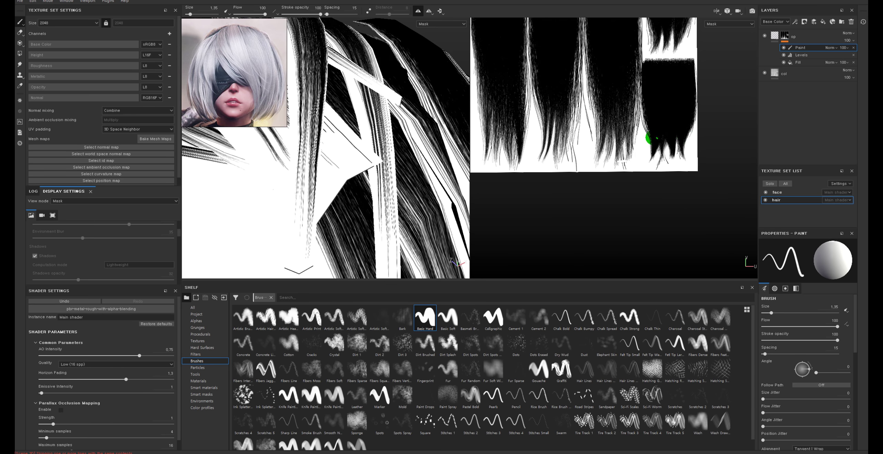
{"action": "scroll", "coordinate": [645, 140], "scroll_direction": "up", "scroll_amount": 1}
{"action": "scroll", "coordinate": [627, 163], "scroll_direction": "up", "scroll_amount": 1}
{"action": "scroll", "coordinate": [627, 173], "scroll_direction": "up", "scroll_amount": 1}
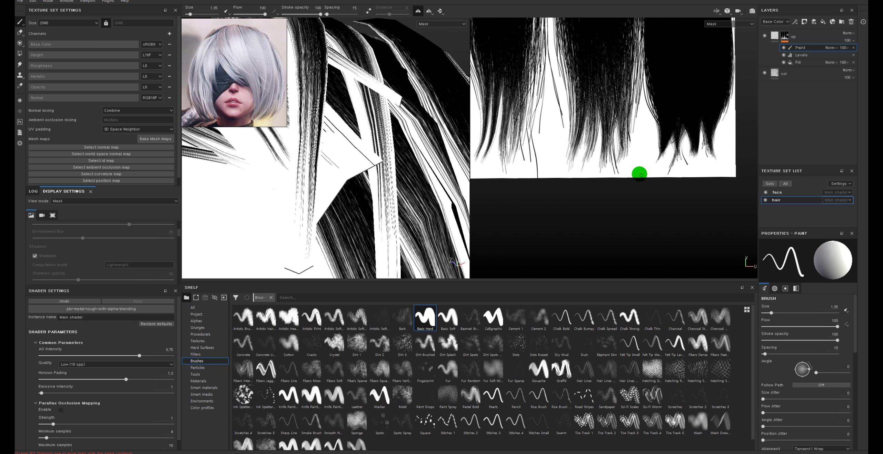
{"action": "left_click_drag", "start_coordinate": [349, 185], "coordinate": [424, 192], "text": "alt"}
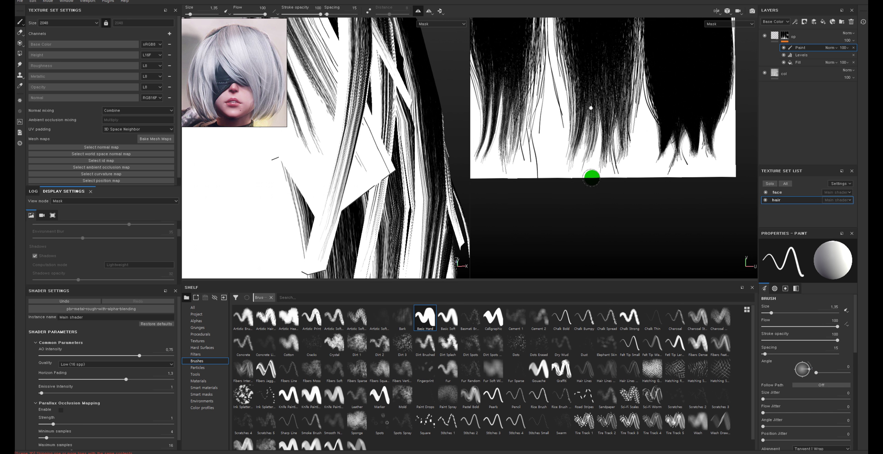
- Return to a single wide 3D view and orbit the face into profile
{"action": "mouse_move", "coordinate": [858, 348]}
{"action": "left_mouse_down"}
{"action": "mouse_move", "coordinate": [865, 398]}
{"action": "mouse_move", "coordinate": [850, 335]}
{"action": "left_mouse_up"}
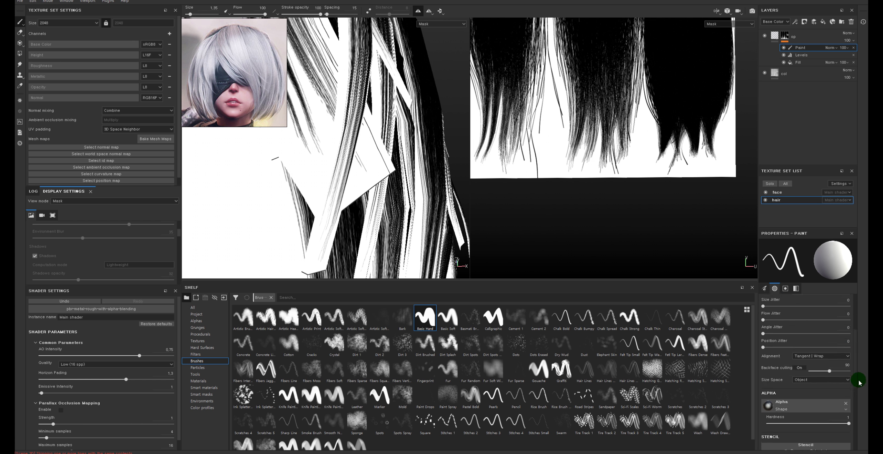
{"action": "left_click_drag", "start_coordinate": [336, 224], "coordinate": [337, 193], "text": "alt"}
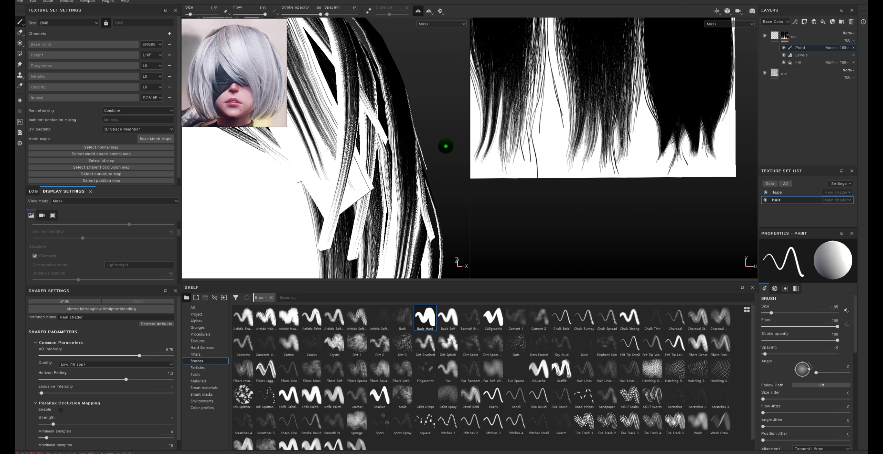
{"action": "key", "text": "F2"}
{"action": "mouse_move", "coordinate": [445, 146]}
{"action": "left_mouse_down", "text": "alt"}
{"action": "mouse_move", "coordinate": [491, 143]}
{"action": "mouse_move", "coordinate": [536, 118]}
{"action": "mouse_move", "coordinate": [536, 131]}
{"action": "mouse_move", "coordinate": [611, 134]}
{"action": "mouse_move", "coordinate": [588, 85]}
{"action": "mouse_move", "coordinate": [581, 104]}
{"action": "mouse_move", "coordinate": [602, 168]}
{"action": "left_mouse_up", "text": "alt"}
- Add a new fill layer named col1 above the col layer
{"action": "key", "text": "m"}
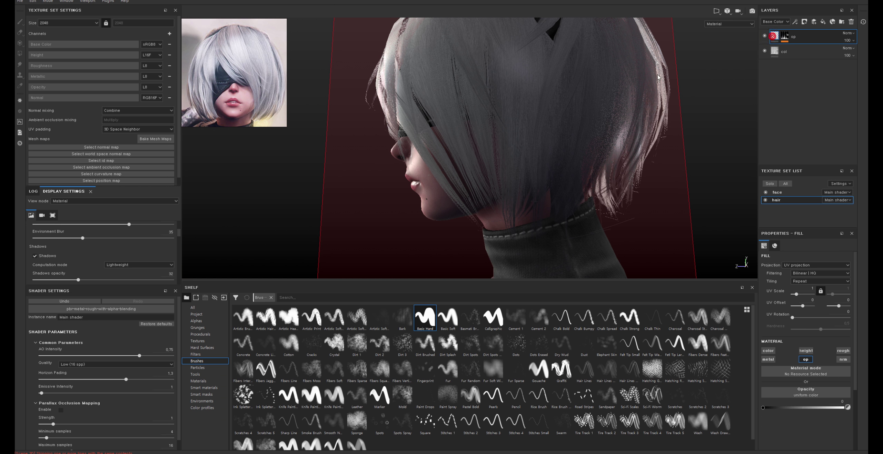
{"action": "mouse_move", "coordinate": [658, 77]}
{"action": "left_mouse_down", "text": "alt"}
{"action": "mouse_move", "coordinate": [585, 174]}
{"action": "mouse_move", "coordinate": [542, 132]}
{"action": "mouse_move", "coordinate": [415, 106]}
{"action": "mouse_move", "coordinate": [630, 178]}
{"action": "mouse_move", "coordinate": [593, 175]}
{"action": "mouse_move", "coordinate": [631, 144]}
{"action": "mouse_move", "coordinate": [494, 126]}
{"action": "mouse_move", "coordinate": [611, 157]}
{"action": "mouse_move", "coordinate": [475, 132]}
{"action": "left_mouse_up", "text": "alt"}
{"action": "scroll", "coordinate": [475, 133], "scroll_direction": "up", "scroll_amount": 5}
{"action": "scroll", "coordinate": [475, 132], "scroll_direction": "up", "scroll_amount": 2}
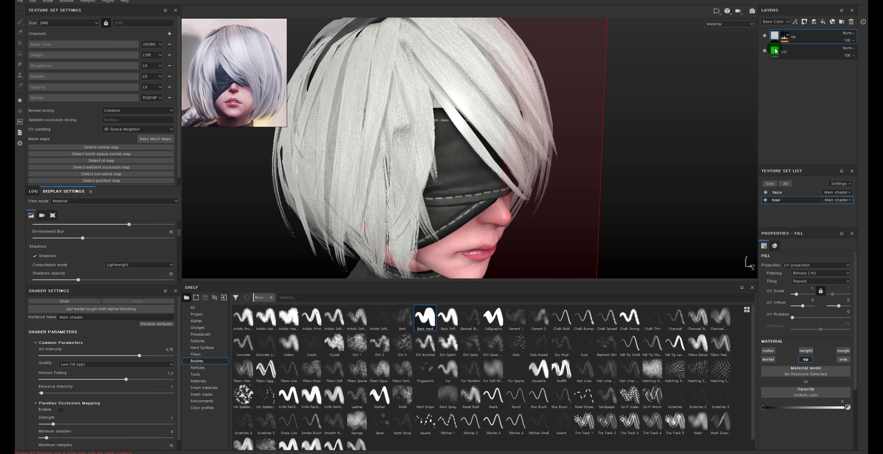
{"action": "left_click", "coordinate": [775, 51]}
{"action": "left_click", "coordinate": [823, 22]}
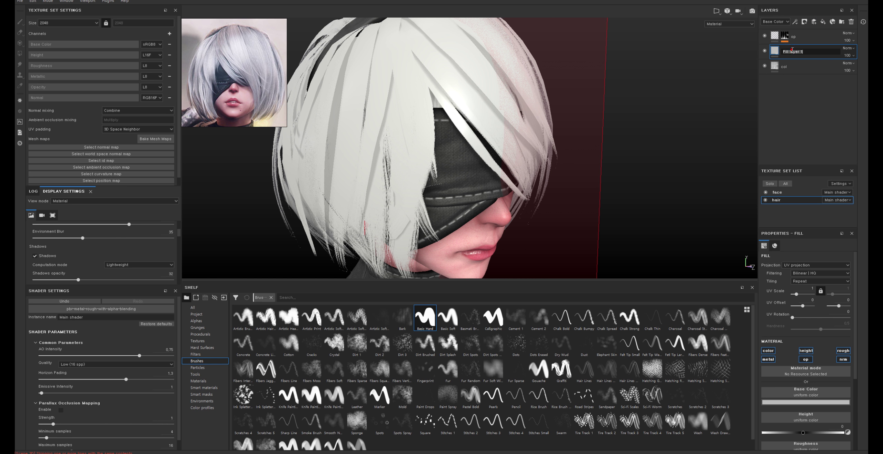
{"action": "type", "text": "col1"}
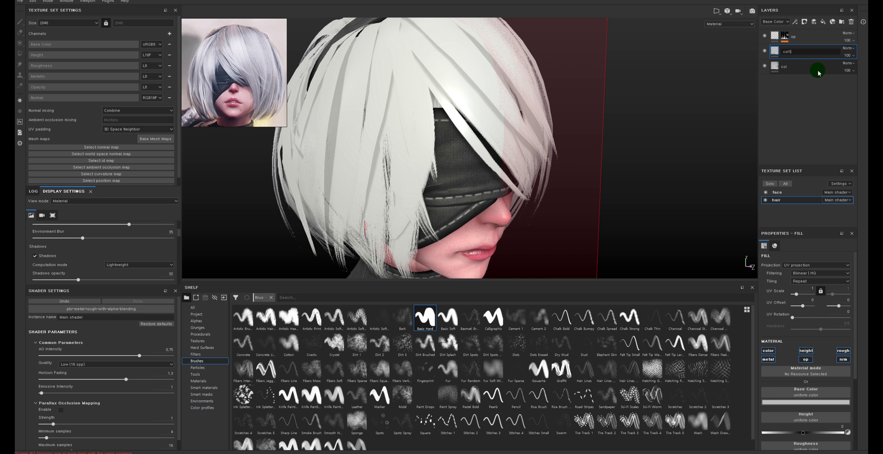
{"action": "left_click", "coordinate": [771, 55]}
- Search all assets for fur and pick the Fur 3 texture
{"action": "left_click", "coordinate": [197, 314]}
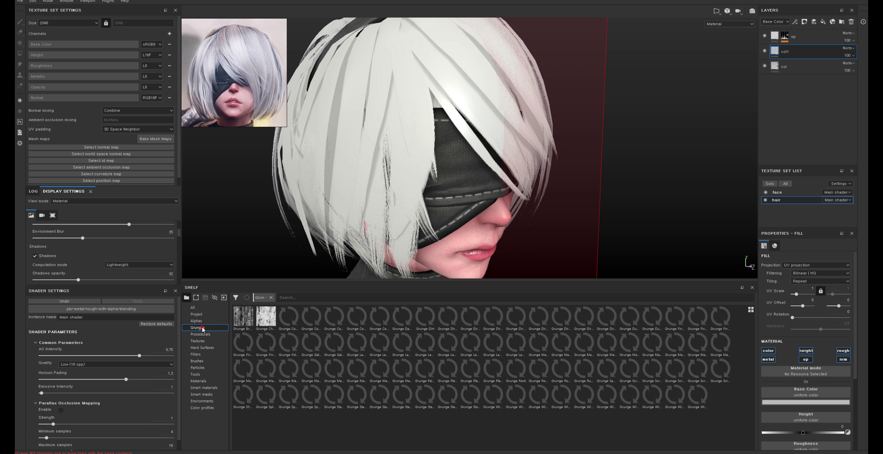
{"action": "left_click", "coordinate": [313, 297]}
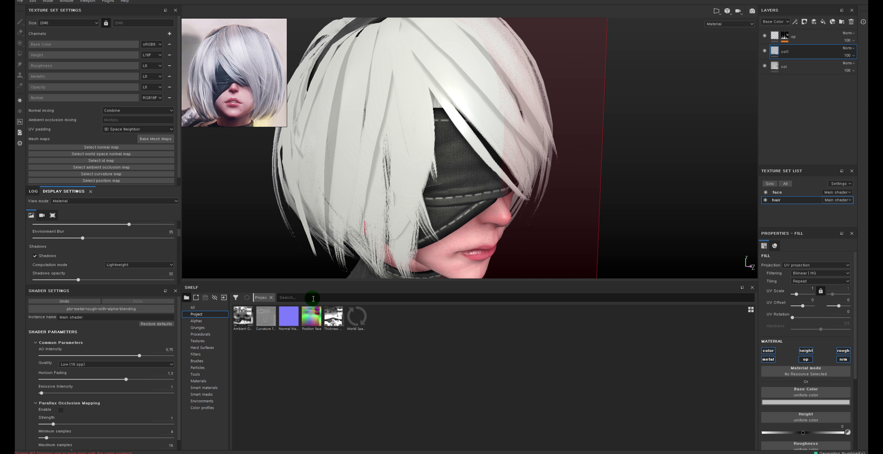
{"action": "type", "text": "tur3"}
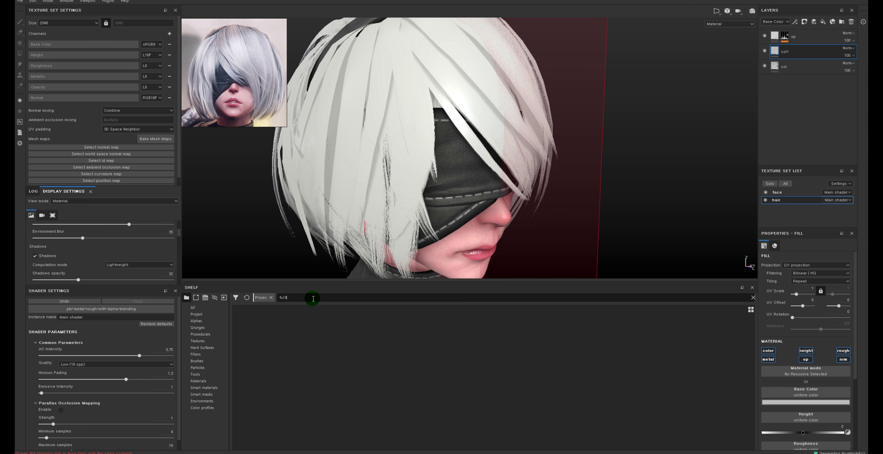
{"action": "left_click", "coordinate": [199, 310]}
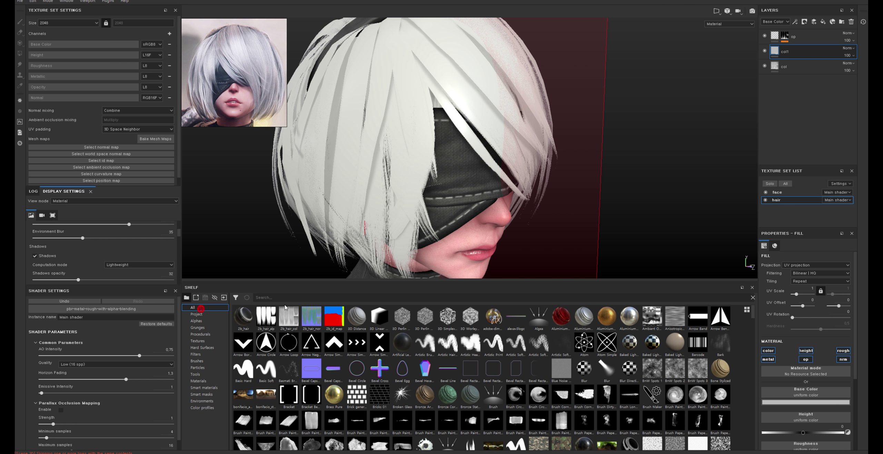
{"action": "left_click", "coordinate": [295, 301]}
{"action": "left_click", "coordinate": [243, 322]}
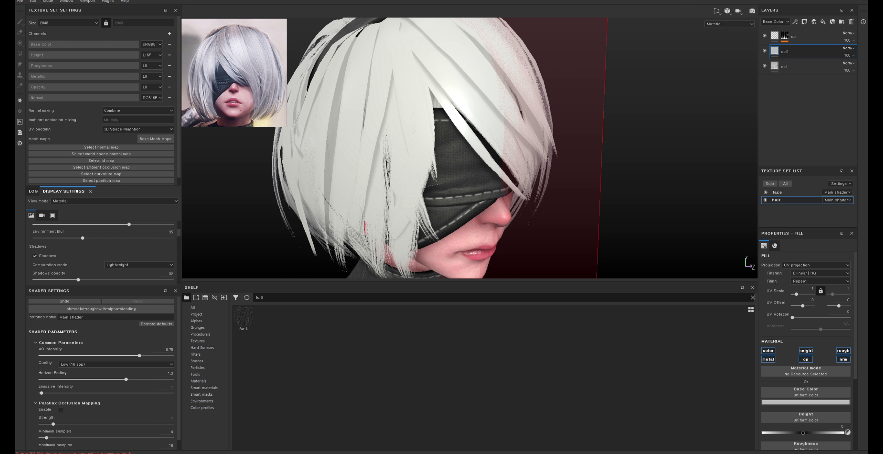
- Give col1 a black mask with a Fill effect
{"action": "right_click", "coordinate": [793, 54]}
{"action": "left_click", "coordinate": [802, 58]}
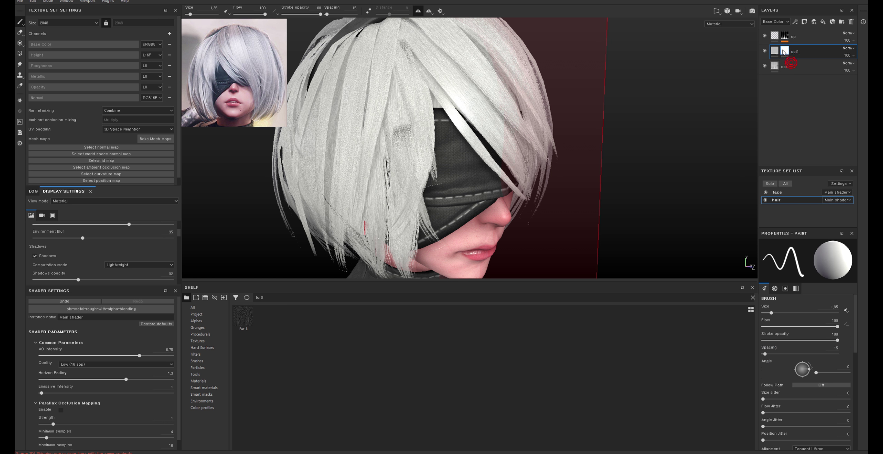
{"action": "right_click", "coordinate": [785, 51]}
{"action": "left_click", "coordinate": [802, 181]}
- Set Fur 3 as the mask fill's grayscale texture and preview the mask
{"action": "left_click_drag", "start_coordinate": [243, 319], "coordinate": [820, 359]}
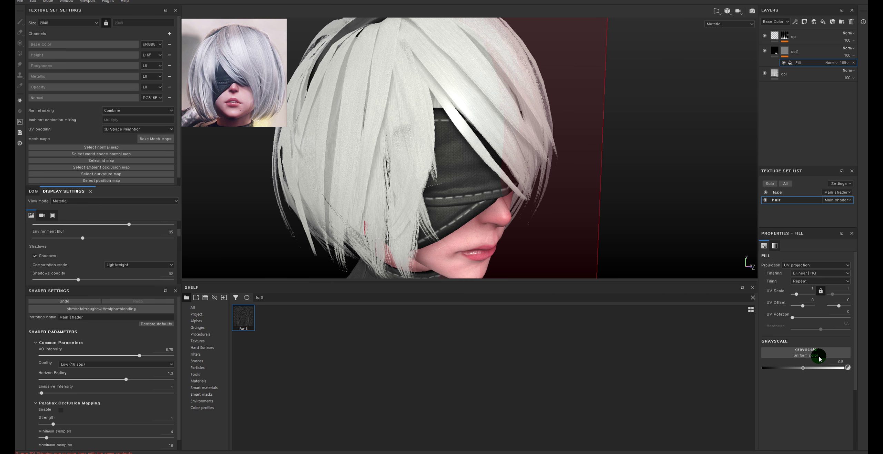
{"action": "left_click_drag", "start_coordinate": [394, 123], "coordinate": [692, 283], "text": "alt"}
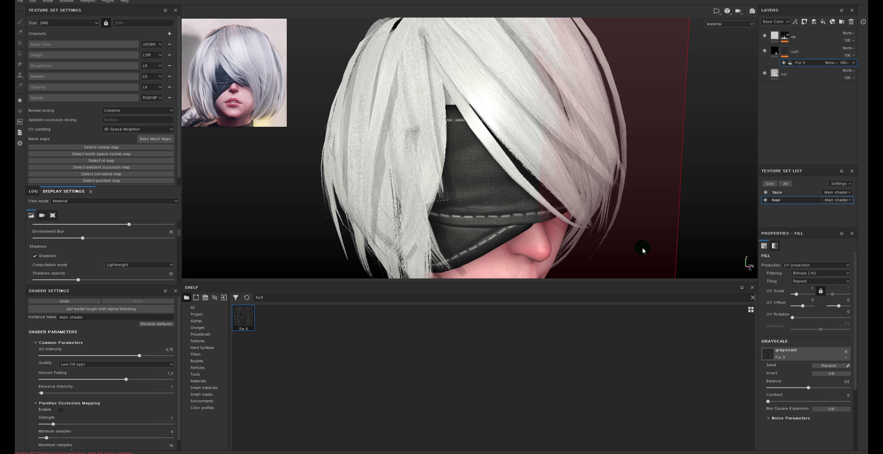
{"action": "key", "text": "F1"}
{"action": "key", "text": "m"}
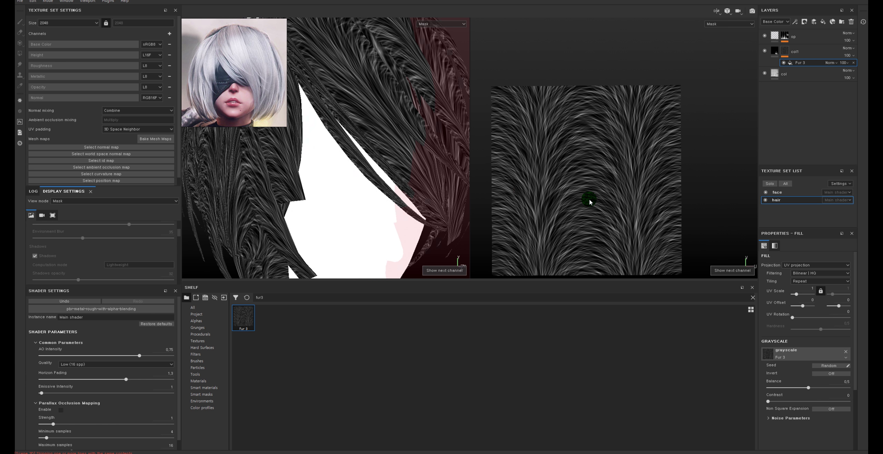
{"action": "key", "text": "c"}
{"action": "key", "text": "c"}
{"action": "key", "text": "c"}
{"action": "key", "text": "c"}
{"action": "key", "text": "c"}
{"action": "key", "text": "c"}
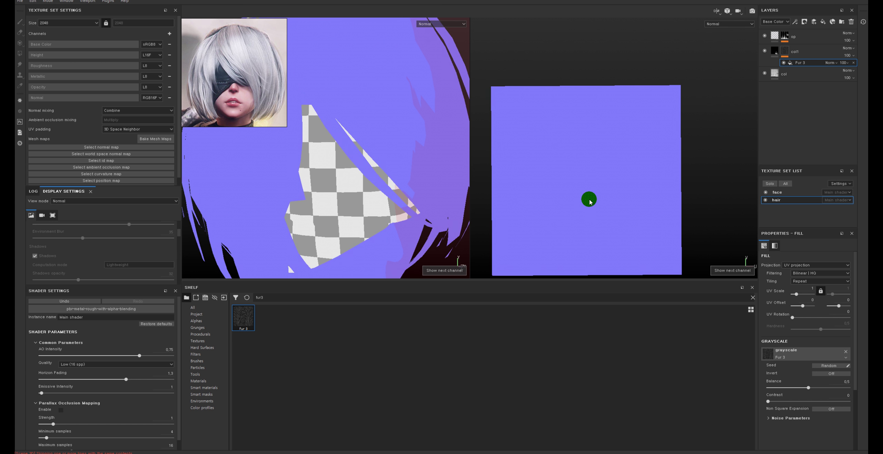
{"action": "key", "text": "m"}
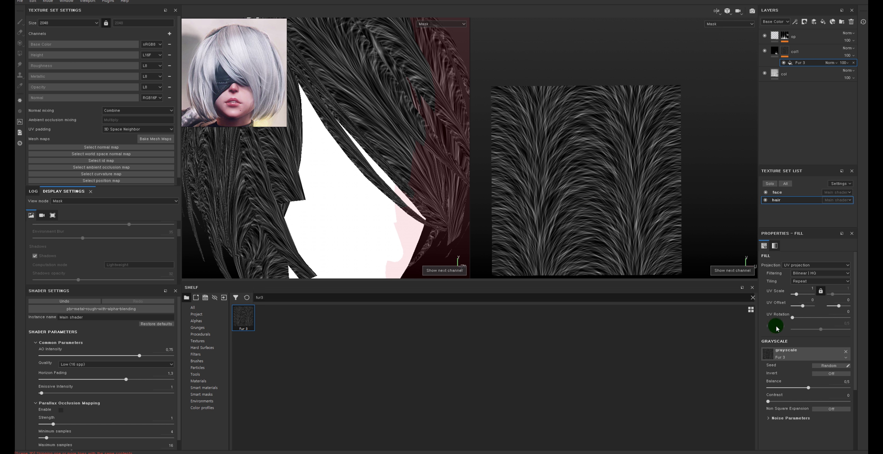
- Unlink the Fur 3 UV scale, rotate it 90°, offset -0.23 and scale 0.84
{"action": "left_click", "coordinate": [822, 291]}
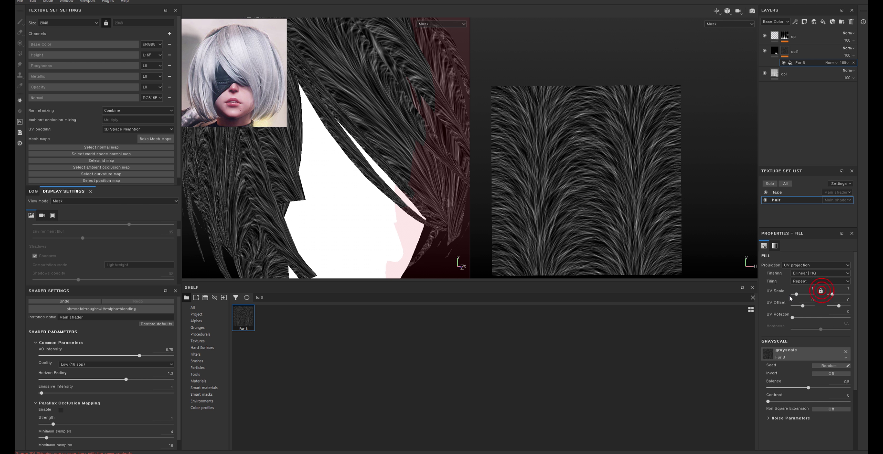
{"action": "left_click_drag", "start_coordinate": [797, 296], "coordinate": [793, 297]}
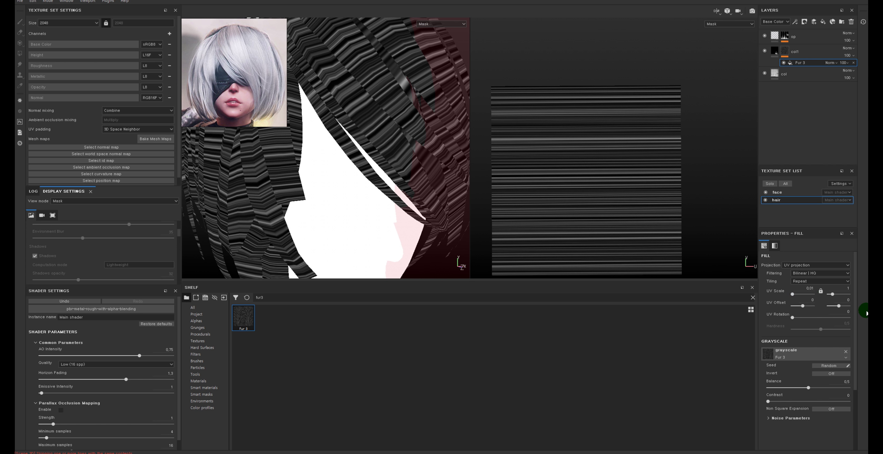
{"action": "left_click", "coordinate": [849, 311]}
{"action": "type", "text": "0"}
{"action": "key", "text": "Return"}
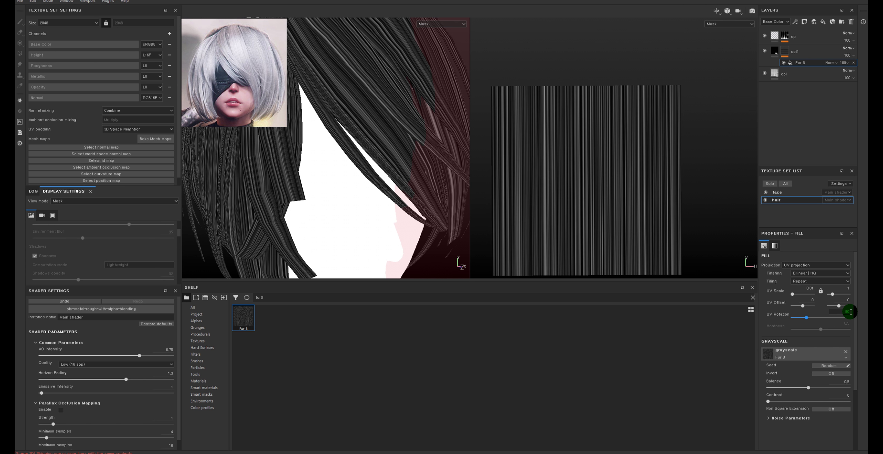
{"action": "mouse_move", "coordinate": [462, 122]}
{"action": "left_mouse_down", "text": "alt"}
{"action": "mouse_move", "coordinate": [293, 163]}
{"action": "mouse_move", "coordinate": [345, 205]}
{"action": "left_mouse_up", "text": "alt"}
{"action": "left_click", "coordinate": [840, 297]}
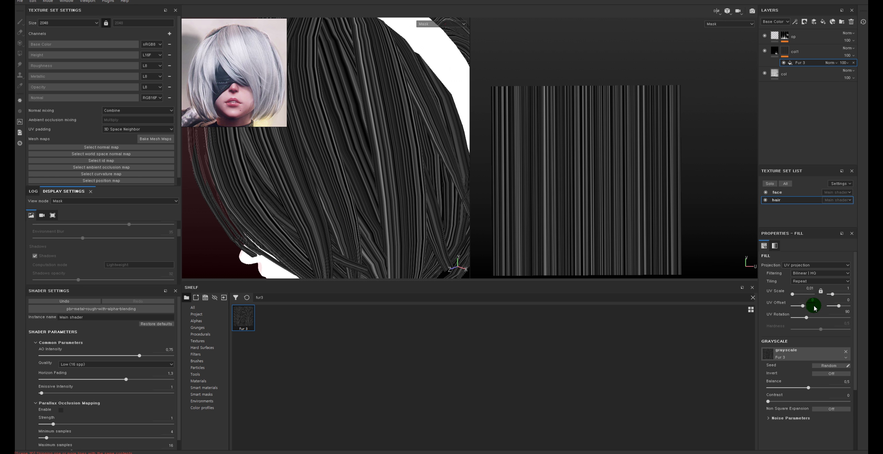
{"action": "left_click_drag", "start_coordinate": [804, 308], "coordinate": [800, 306]}
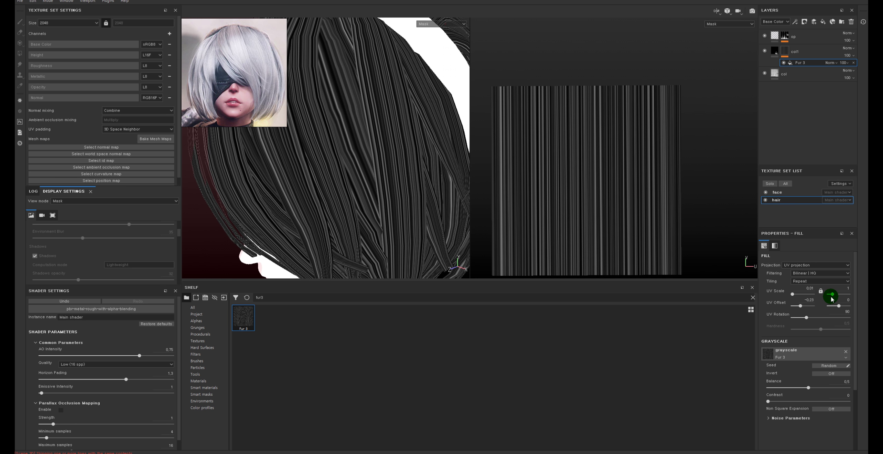
{"action": "left_click_drag", "start_coordinate": [833, 295], "coordinate": [833, 294]}
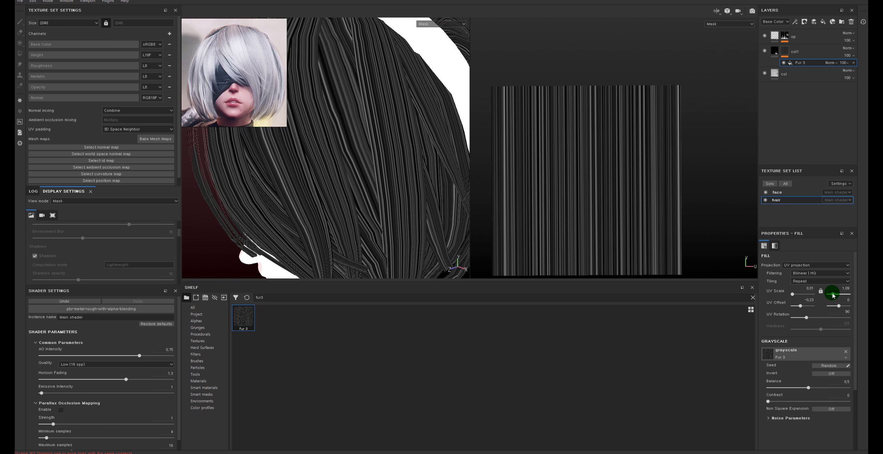
- Return to material view and reduce the Fur 3 mask's UV scale to 0.14
{"action": "left_click", "coordinate": [778, 49]}
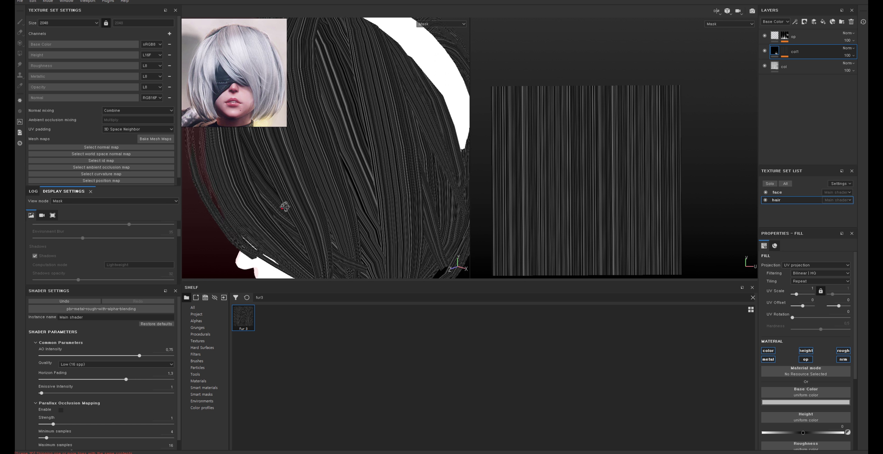
{"action": "scroll", "coordinate": [284, 205], "scroll_direction": "down", "scroll_amount": 5}
{"action": "key", "text": "m"}
{"action": "left_click_drag", "start_coordinate": [311, 168], "coordinate": [347, 138], "text": "alt"}
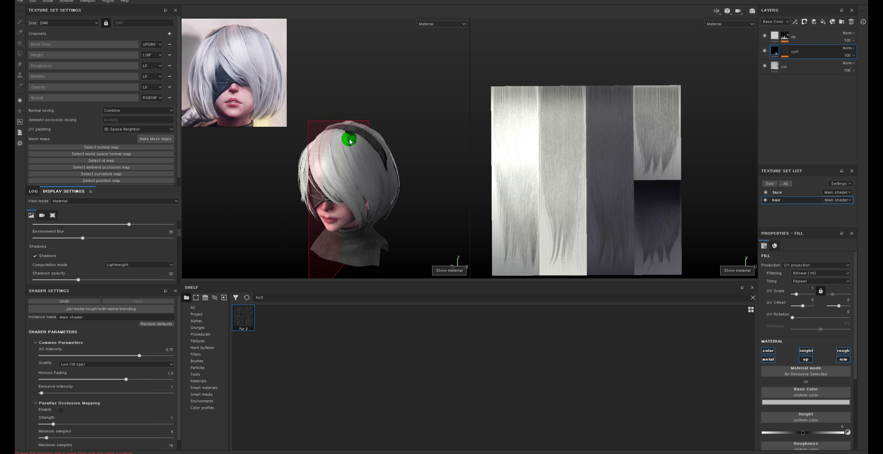
{"action": "scroll", "coordinate": [347, 138], "scroll_direction": "up", "scroll_amount": 5}
{"action": "scroll", "coordinate": [369, 198], "scroll_direction": "up", "scroll_amount": 3}
{"action": "left_click_drag", "start_coordinate": [369, 198], "coordinate": [362, 190], "text": "alt"}
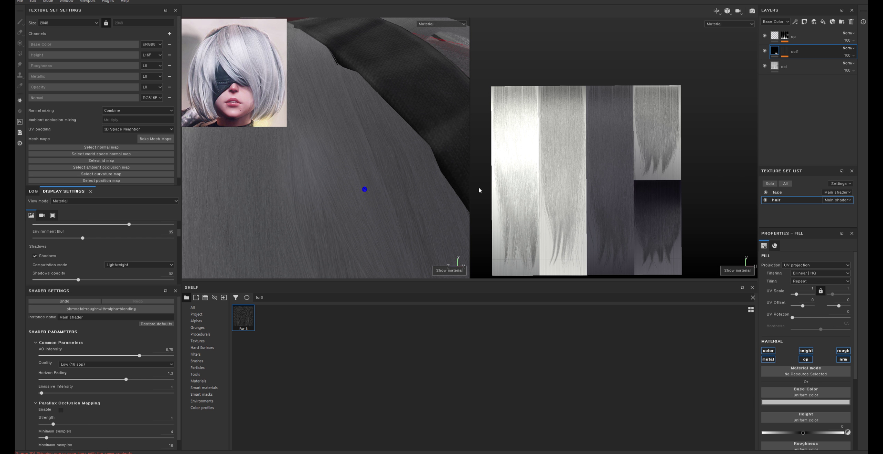
{"action": "left_click", "coordinate": [797, 63]}
{"action": "left_click_drag", "start_coordinate": [832, 297], "coordinate": [830, 295]}
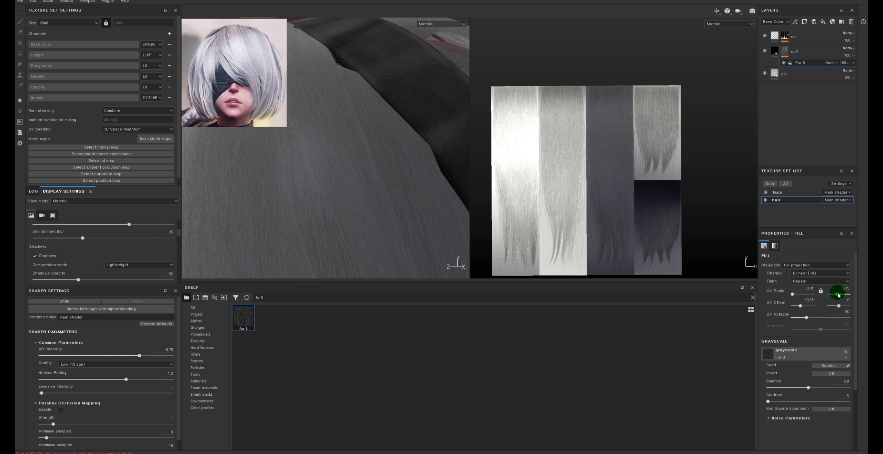
{"action": "left_click_drag", "start_coordinate": [284, 225], "coordinate": [389, 226], "text": "alt"}
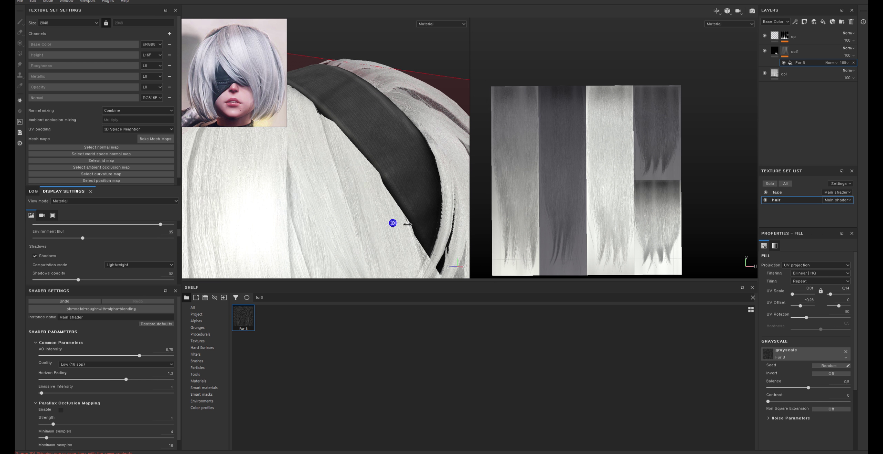
- Switch off roughness and normal in col1's fill content
{"action": "middle_click_drag", "start_coordinate": [371, 221], "coordinate": [345, 190], "text": "alt"}
{"action": "left_click", "coordinate": [776, 50]}
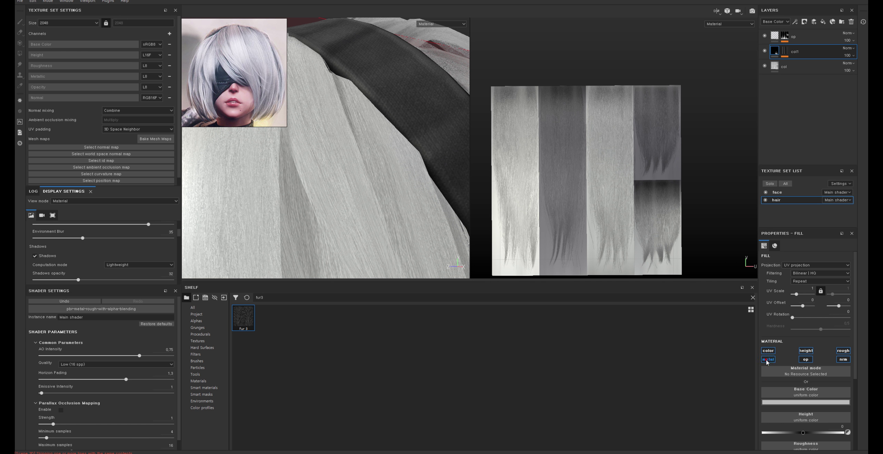
{"action": "left_click", "coordinate": [843, 350]}
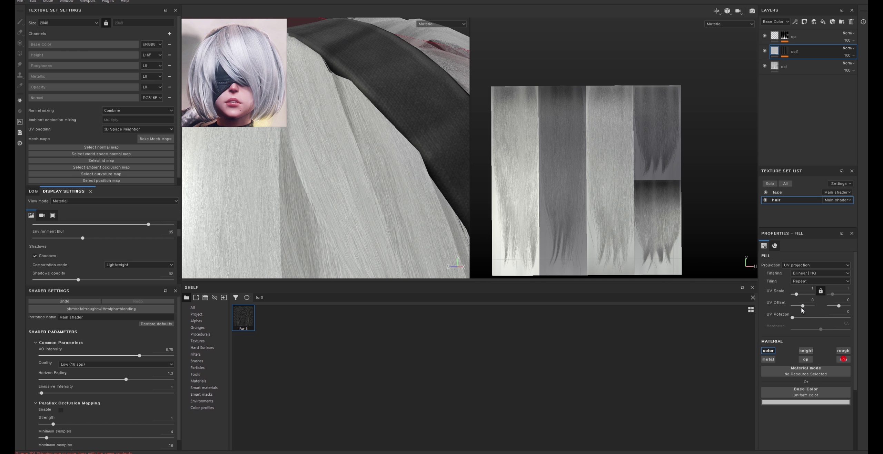
- Add an HSL Perceptive filter to col1 with lightness lowered to 0.28
{"action": "right_click", "coordinate": [775, 53]}
{"action": "left_click", "coordinate": [807, 198]}
{"action": "left_click", "coordinate": [813, 270]}
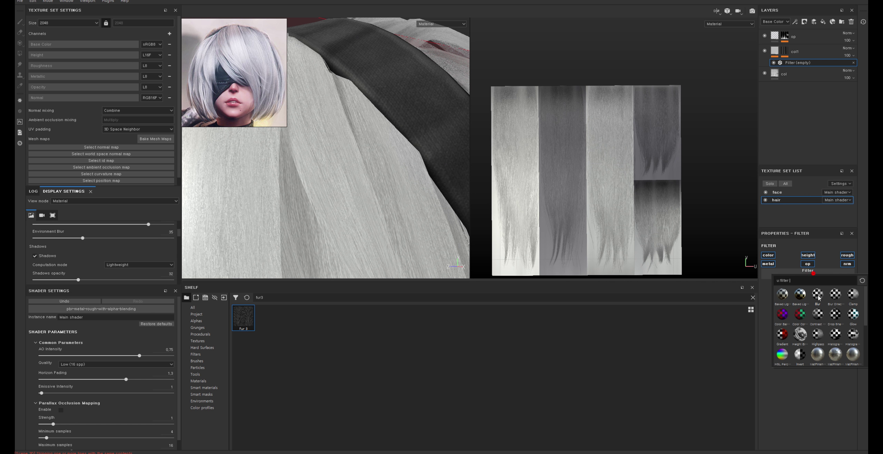
{"action": "left_click", "coordinate": [790, 354]}
{"action": "left_click_drag", "start_coordinate": [807, 337], "coordinate": [792, 336]}
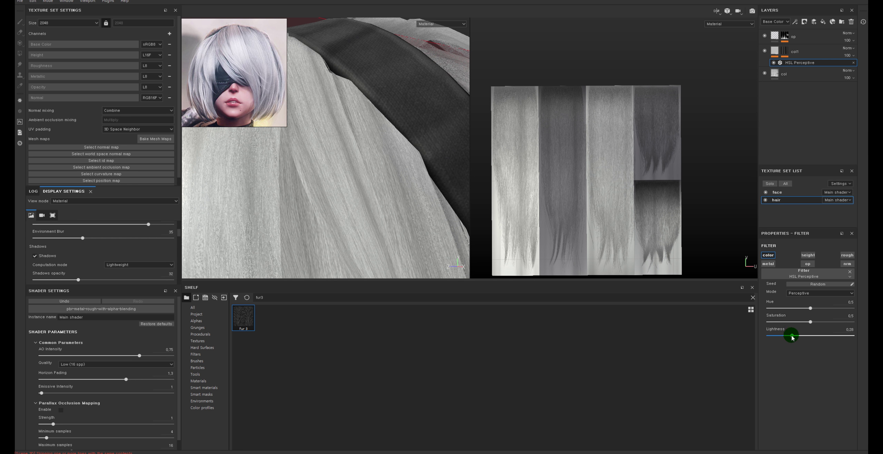
{"action": "right_click_drag", "start_coordinate": [346, 226], "coordinate": [370, 212], "text": "alt"}
{"action": "scroll", "coordinate": [369, 213], "scroll_direction": "up", "scroll_amount": 5}
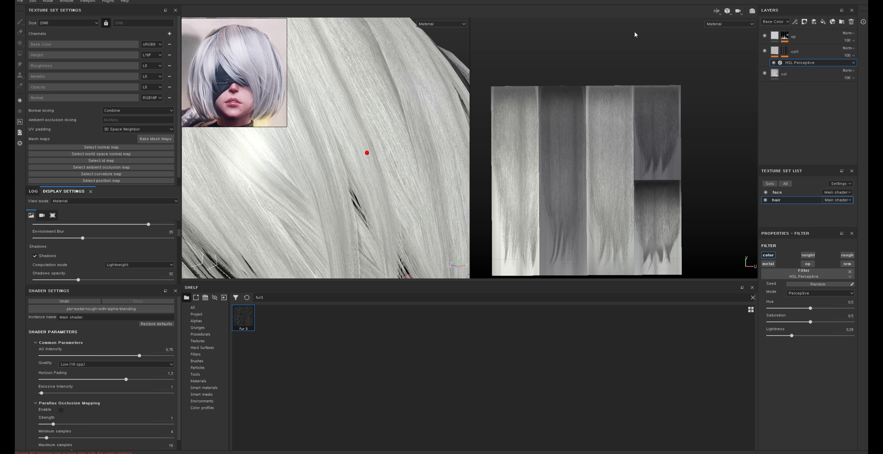
- Raise the Fur 3 UV scale to 0.46 and set col1's opacity to 57
{"action": "left_click", "coordinate": [799, 57]}
{"action": "left_click", "coordinate": [802, 63]}
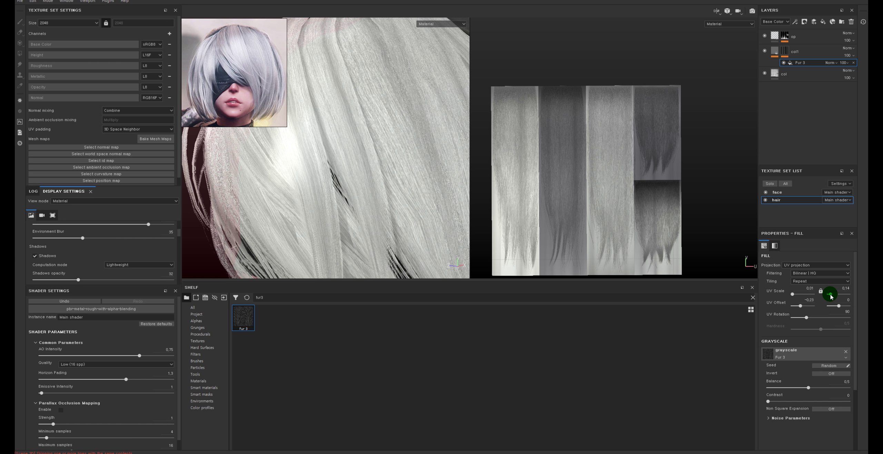
{"action": "left_click_drag", "start_coordinate": [832, 297], "coordinate": [832, 295]}
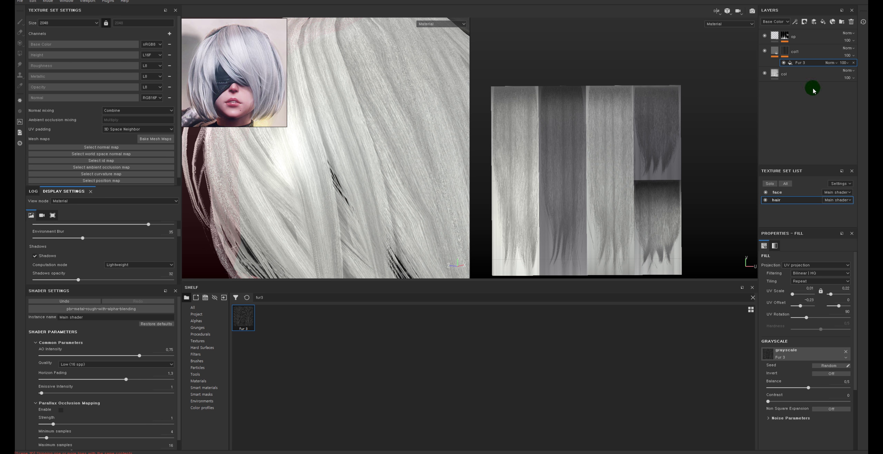
{"action": "left_click", "coordinate": [850, 58]}
{"action": "left_click", "coordinate": [853, 68]}
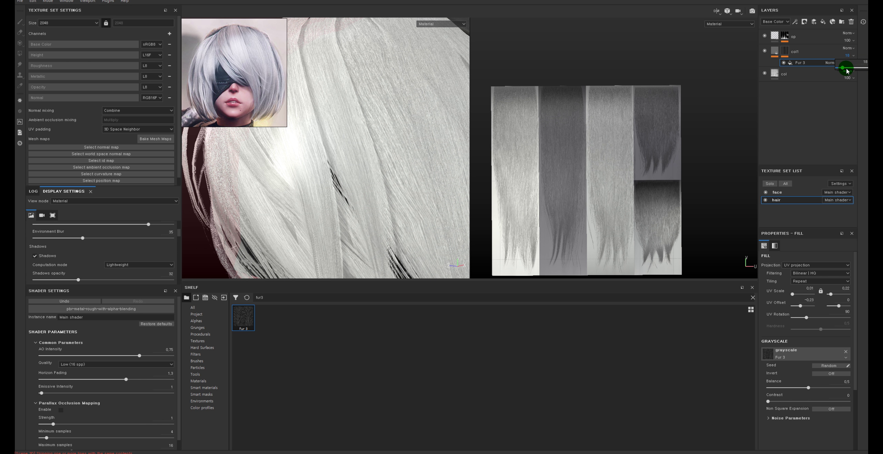
{"action": "left_click", "coordinate": [833, 242]}
- Reset the Fur 3 UV offset to 0 and fine-tune its UV scale
{"action": "left_click", "coordinate": [794, 304]}
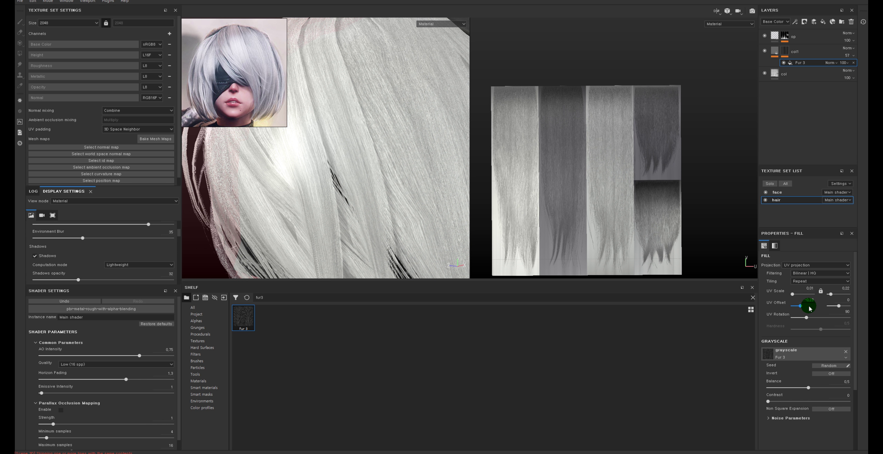
{"action": "mouse_move", "coordinate": [809, 308]}
{"action": "left_mouse_down"}
{"action": "mouse_move", "coordinate": [803, 306]}
{"action": "mouse_move", "coordinate": [828, 297]}
{"action": "left_mouse_up"}
{"action": "left_click", "coordinate": [830, 295]}
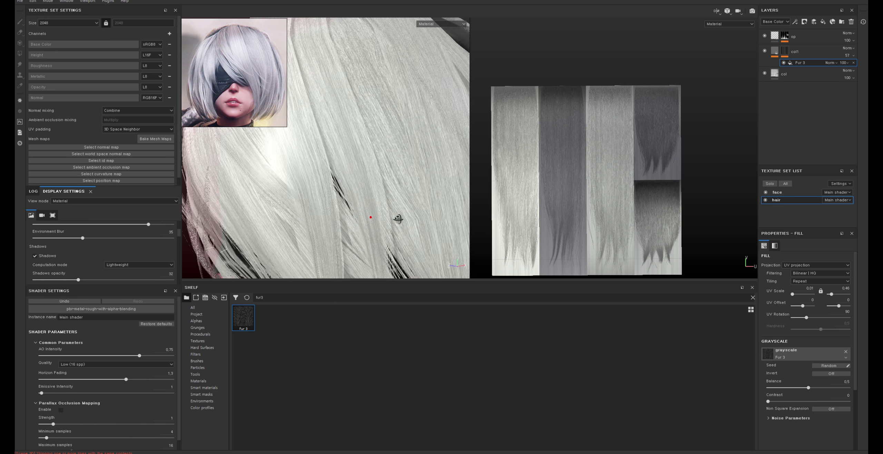
{"action": "mouse_move", "coordinate": [394, 193]}
{"action": "left_mouse_down", "text": "alt"}
{"action": "mouse_move", "coordinate": [438, 267]}
{"action": "mouse_move", "coordinate": [364, 198]}
{"action": "left_mouse_up", "text": "alt"}
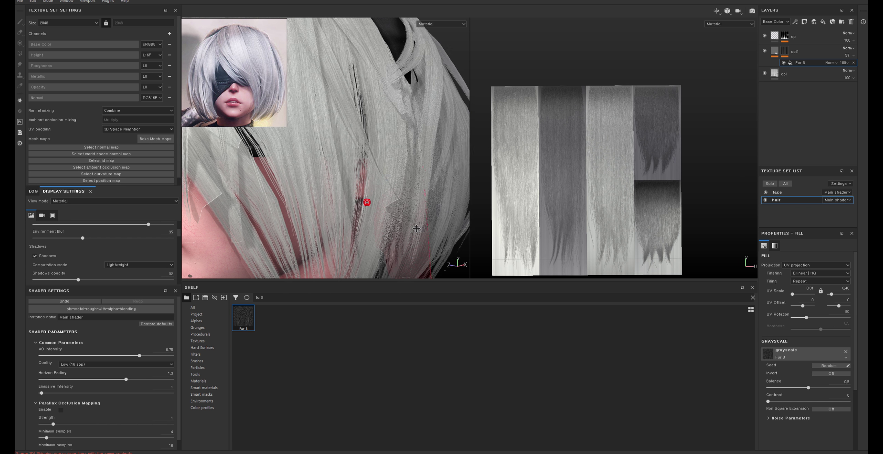
- Set the base col layer's roughness to 1
{"action": "left_click", "coordinate": [781, 73]}
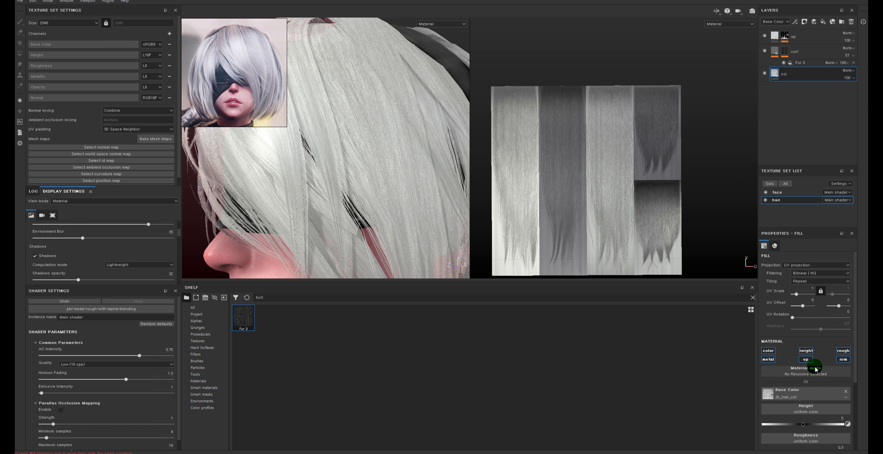
{"action": "scroll", "coordinate": [814, 362], "scroll_direction": "down", "scroll_amount": 2}
{"action": "scroll", "coordinate": [820, 401], "scroll_direction": "down", "scroll_amount": 2}
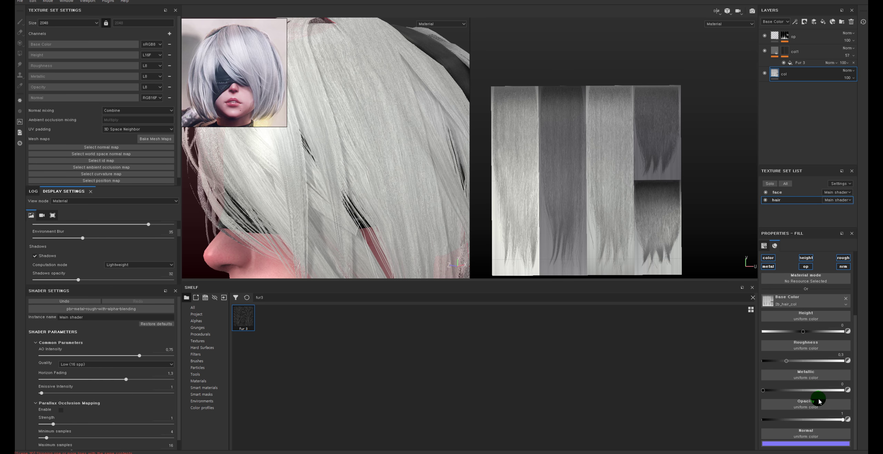
{"action": "left_click", "coordinate": [794, 362]}
- Switch to the 3D-only viewport and orbit around the back of the head
{"action": "mouse_move", "coordinate": [288, 169]}
{"action": "left_mouse_down", "text": "alt"}
{"action": "mouse_move", "coordinate": [448, 211]}
{"action": "mouse_move", "coordinate": [396, 191]}
{"action": "mouse_move", "coordinate": [389, 169]}
{"action": "left_mouse_up", "text": "alt"}
{"action": "scroll", "coordinate": [402, 191], "scroll_direction": "down", "scroll_amount": 5}
{"action": "scroll", "coordinate": [401, 175], "scroll_direction": "up", "scroll_amount": 3}
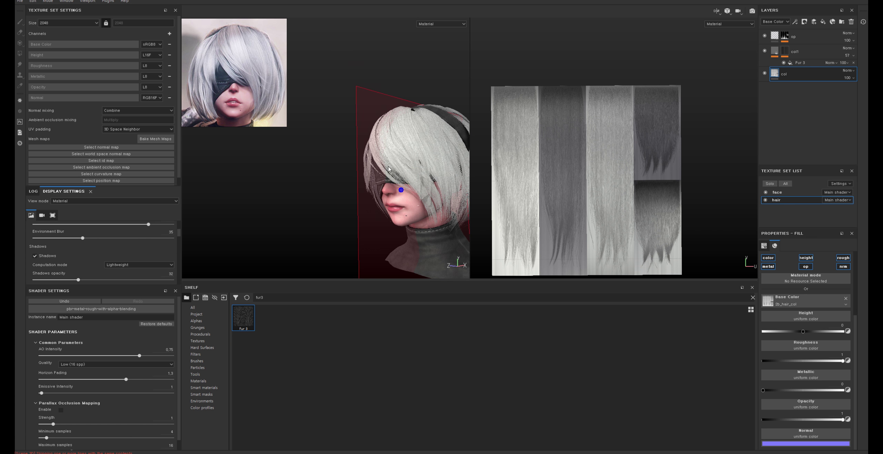
{"action": "scroll", "coordinate": [389, 169], "scroll_direction": "up", "scroll_amount": 3}
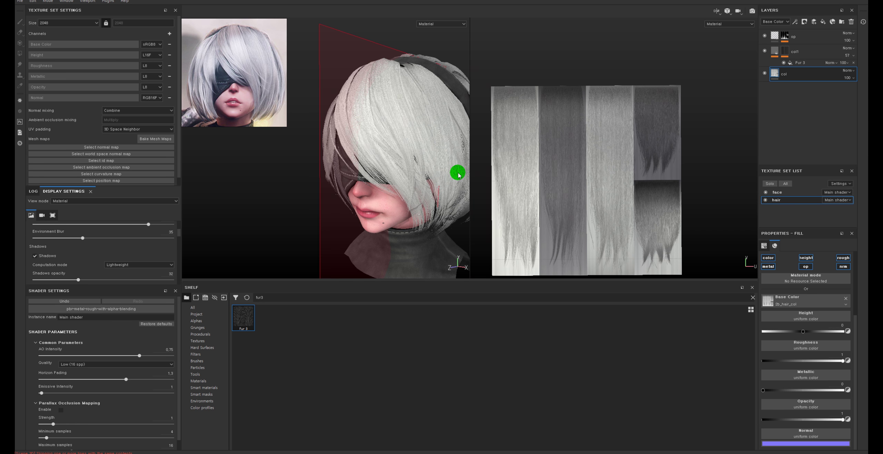
{"action": "key", "text": "F2"}
{"action": "left_click_drag", "start_coordinate": [458, 176], "coordinate": [538, 168], "text": "alt"}
{"action": "scroll", "coordinate": [522, 203], "scroll_direction": "up", "scroll_amount": 3}
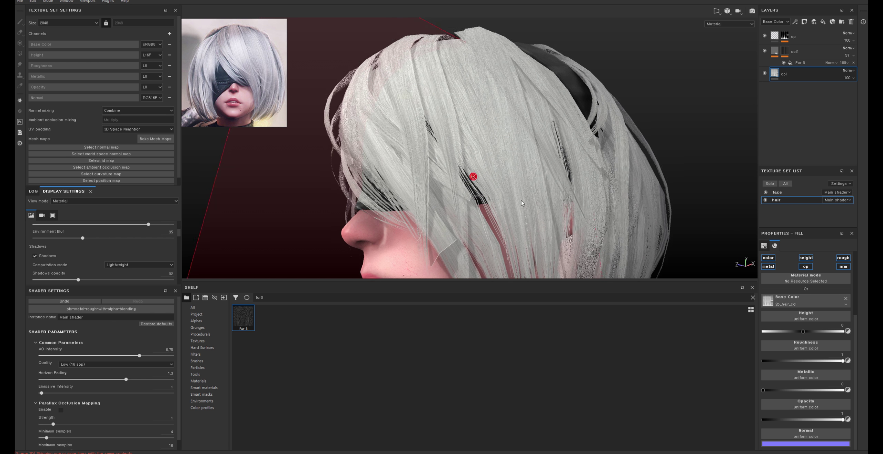
{"action": "mouse_move", "coordinate": [521, 203]}
{"action": "left_mouse_down", "text": "alt"}
{"action": "mouse_move", "coordinate": [583, 121]}
{"action": "mouse_move", "coordinate": [538, 138]}
{"action": "left_mouse_up", "text": "alt"}
{"action": "left_click", "coordinate": [53, 410]}
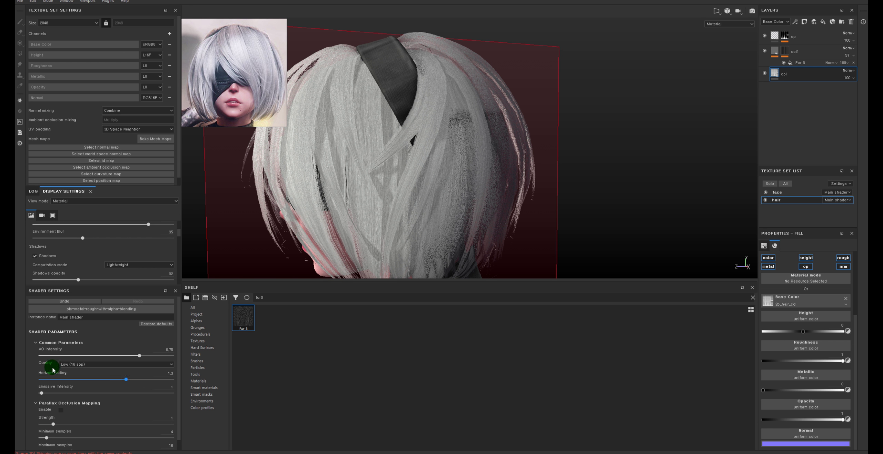
- Enlarge Display Settings, review Environment, Camera and Viewport options, and orbit around the hair
{"action": "left_click", "coordinate": [80, 300]}
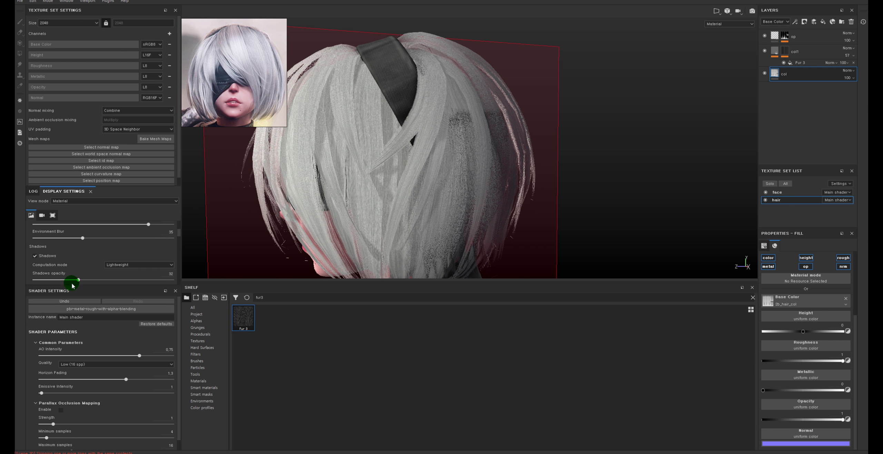
{"action": "left_click_drag", "start_coordinate": [69, 286], "coordinate": [75, 369]}
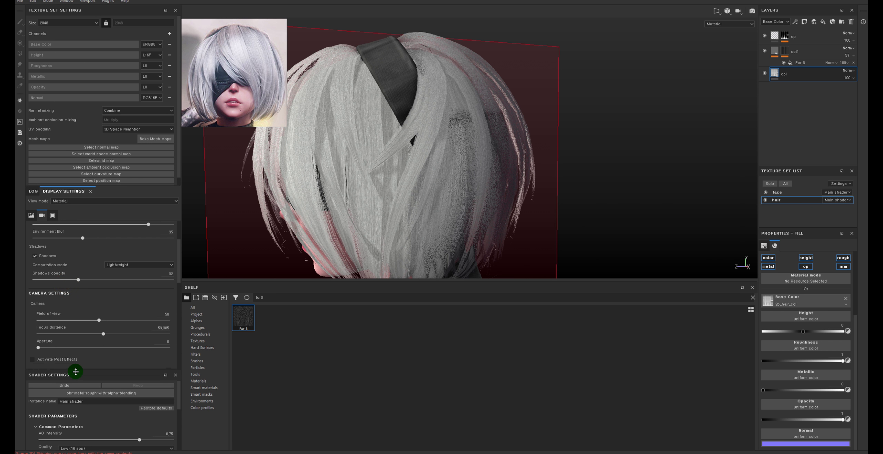
{"action": "scroll", "coordinate": [95, 357], "scroll_direction": "down", "scroll_amount": 3}
{"action": "scroll", "coordinate": [95, 358], "scroll_direction": "down", "scroll_amount": 3}
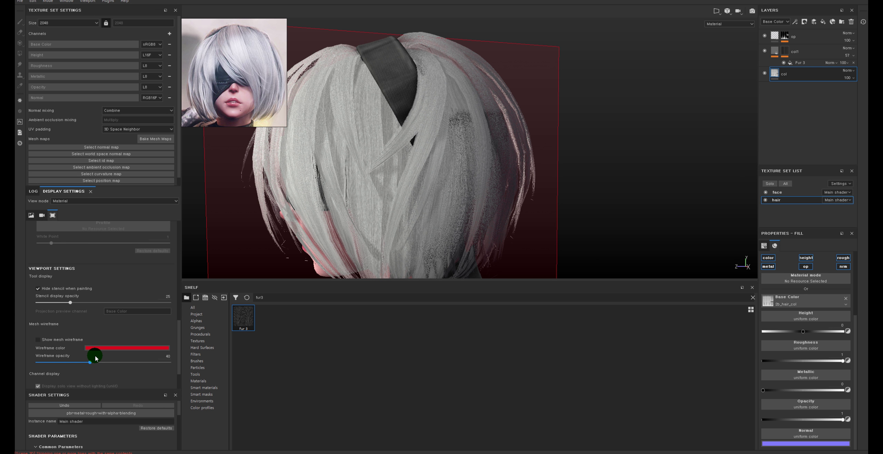
{"action": "scroll", "coordinate": [78, 292], "scroll_direction": "down", "scroll_amount": 2}
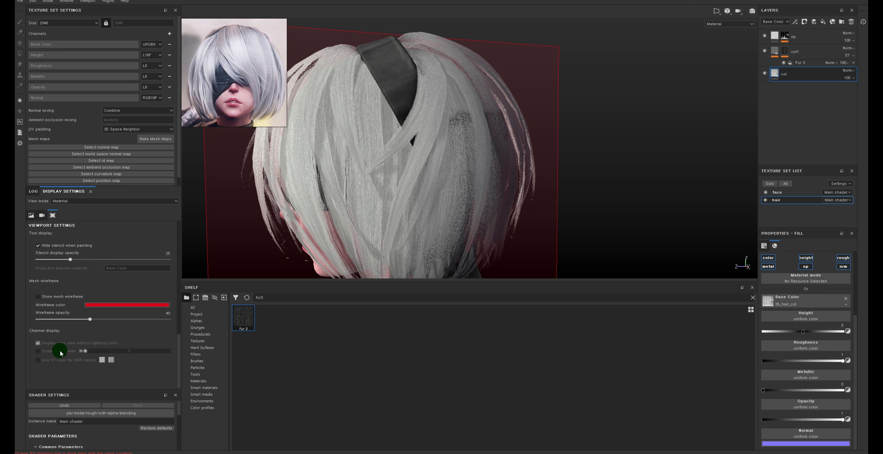
{"action": "scroll", "coordinate": [96, 336], "scroll_direction": "up", "scroll_amount": 2}
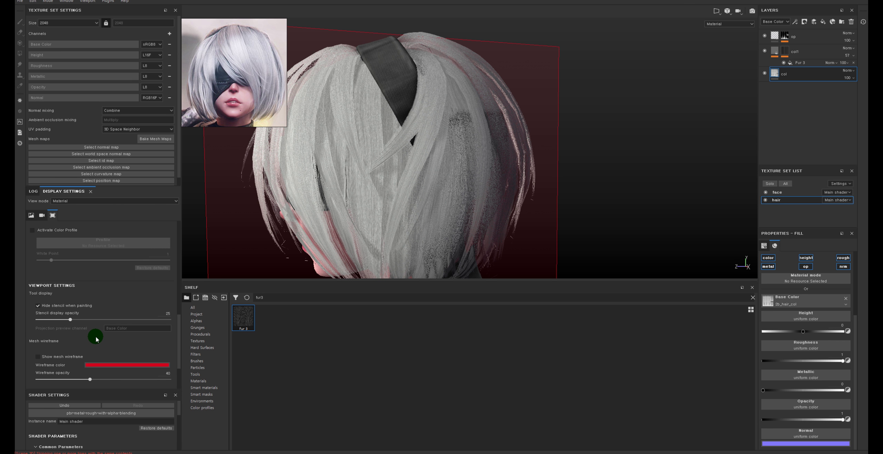
{"action": "scroll", "coordinate": [83, 311], "scroll_direction": "up", "scroll_amount": 2}
{"action": "scroll", "coordinate": [68, 241], "scroll_direction": "up", "scroll_amount": 2}
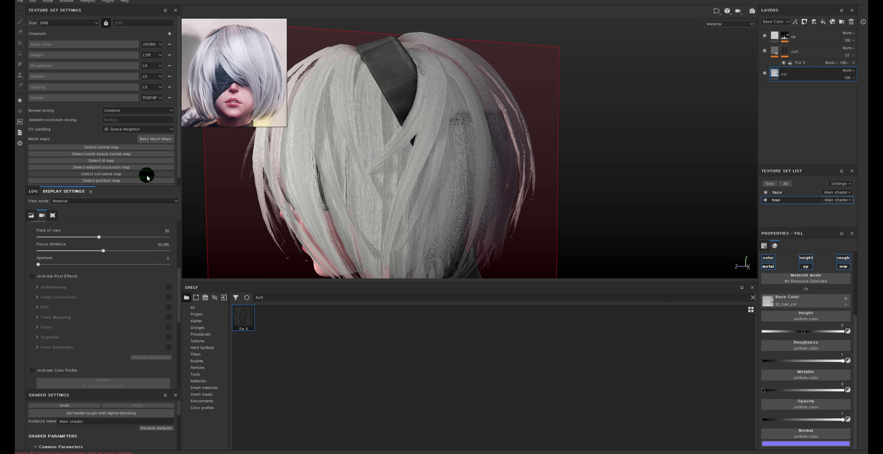
{"action": "scroll", "coordinate": [126, 254], "scroll_direction": "up", "scroll_amount": 4}
{"action": "scroll", "coordinate": [94, 332], "scroll_direction": "up", "scroll_amount": 2}
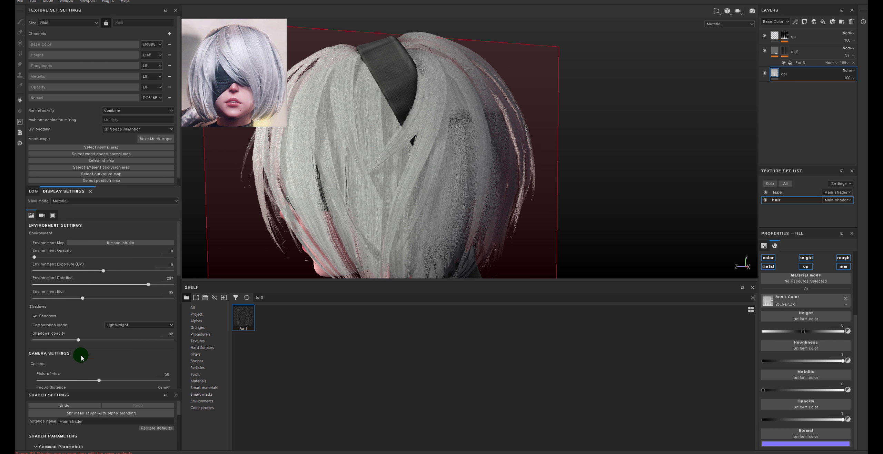
{"action": "scroll", "coordinate": [38, 212], "scroll_direction": "down", "scroll_amount": 2}
{"action": "scroll", "coordinate": [42, 218], "scroll_direction": "down", "scroll_amount": 1}
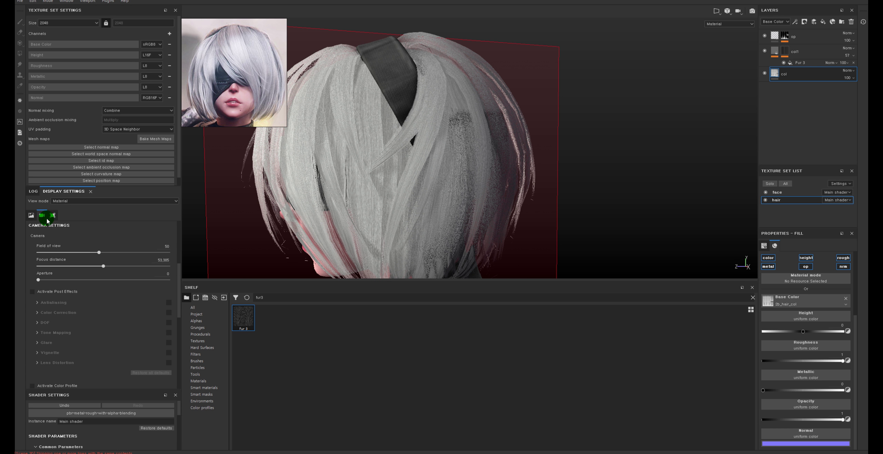
{"action": "scroll", "coordinate": [41, 212], "scroll_direction": "down", "scroll_amount": 3}
{"action": "scroll", "coordinate": [41, 208], "scroll_direction": "down", "scroll_amount": 3}
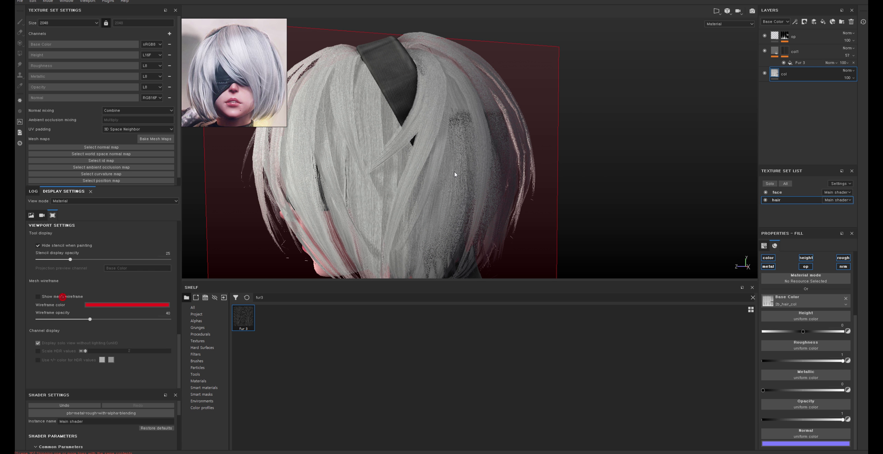
{"action": "left_click_drag", "start_coordinate": [414, 166], "coordinate": [455, 172], "text": "alt"}
{"action": "mouse_move", "coordinate": [400, 154]}
{"action": "left_mouse_down", "text": "alt"}
{"action": "mouse_move", "coordinate": [465, 152]}
{"action": "mouse_move", "coordinate": [434, 159]}
{"action": "left_mouse_up", "text": "alt"}
{"action": "left_click", "coordinate": [730, 17]}
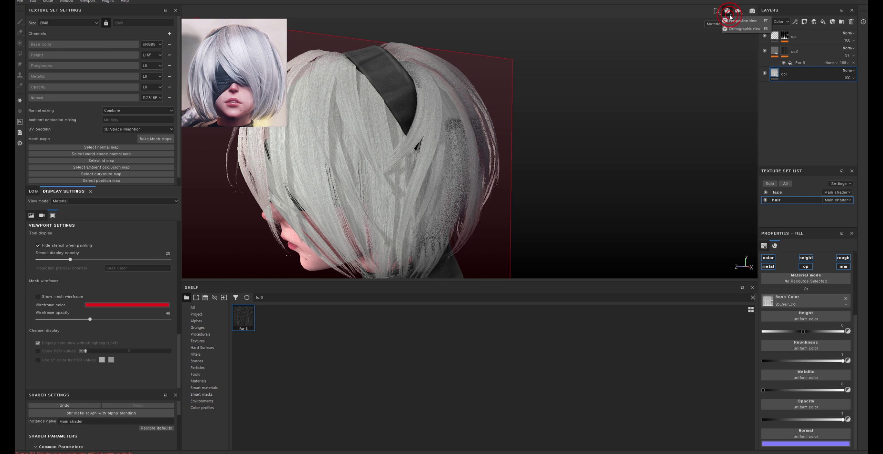
{"action": "left_click", "coordinate": [718, 11]}
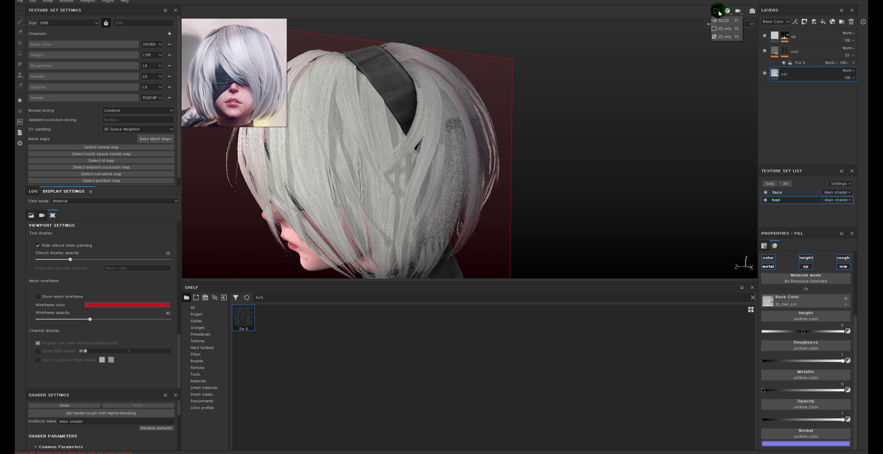
{"action": "left_click", "coordinate": [728, 29]}
{"action": "left_click", "coordinate": [738, 13]}
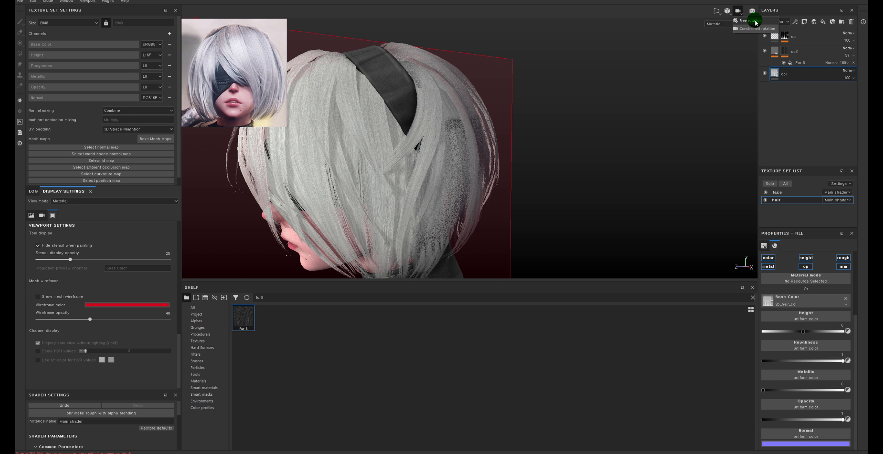
{"action": "left_click", "coordinate": [778, 110]}
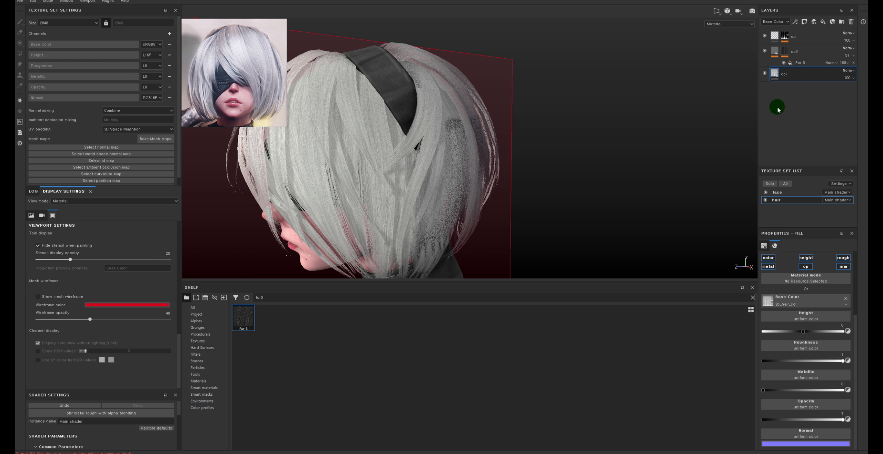
{"action": "left_click", "coordinate": [863, 26]}
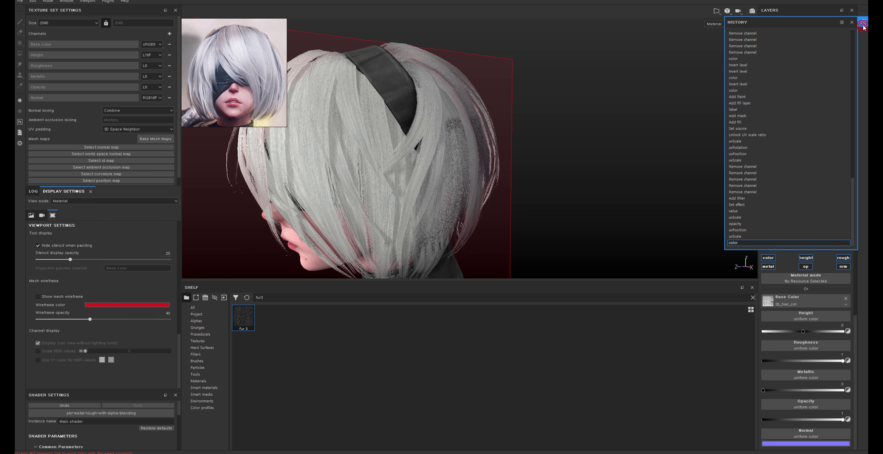
{"action": "left_click", "coordinate": [864, 26]}
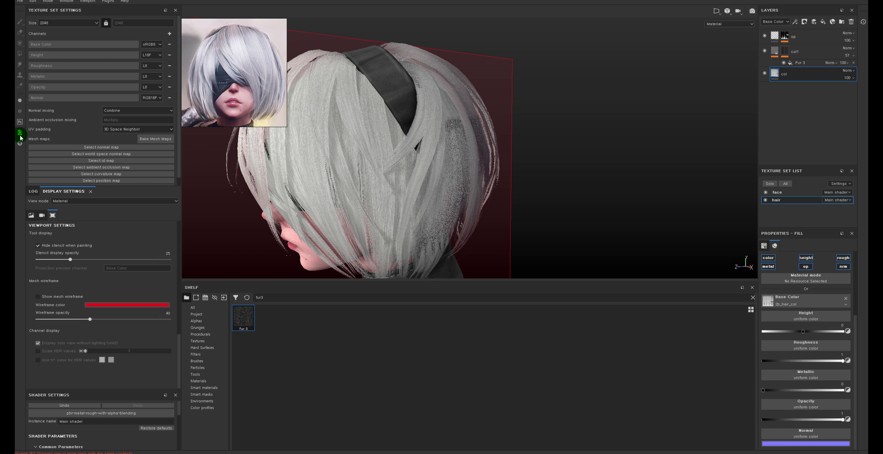
{"action": "left_click", "coordinate": [47, 2]}
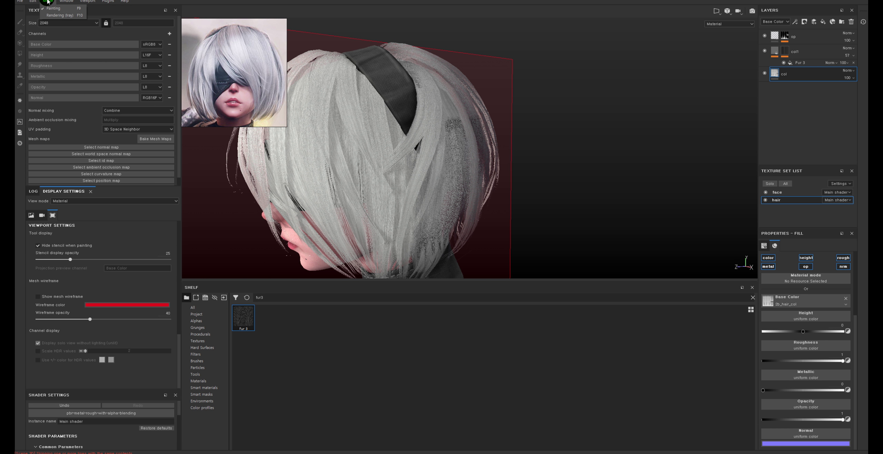
{"action": "left_click", "coordinate": [22, 1]}
{"action": "left_click", "coordinate": [72, 1]}
{"action": "left_click", "coordinate": [81, 2]}
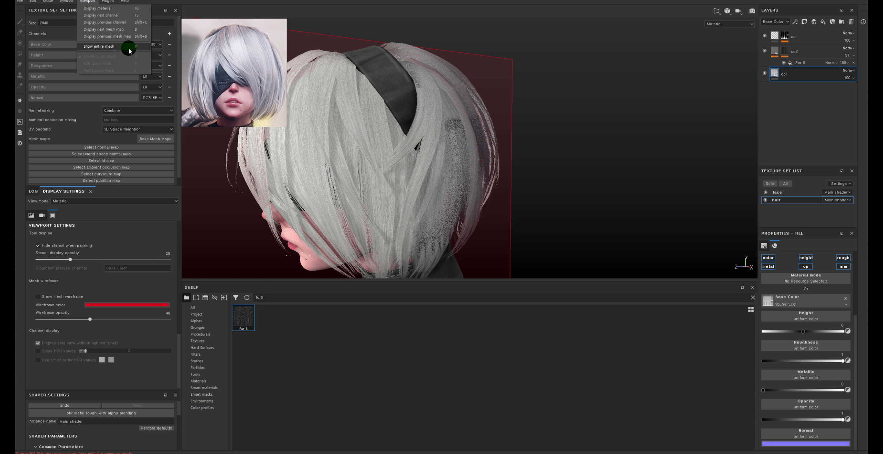
{"action": "left_click", "coordinate": [104, 2]}
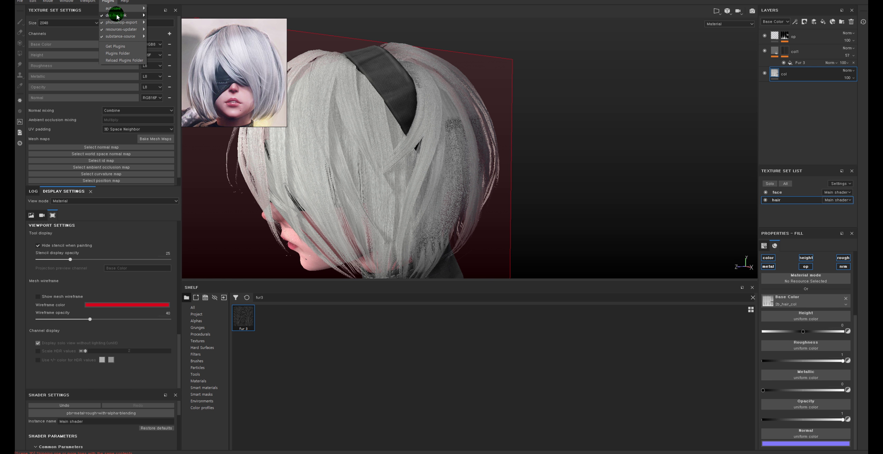
{"action": "left_click", "coordinate": [128, 2]}
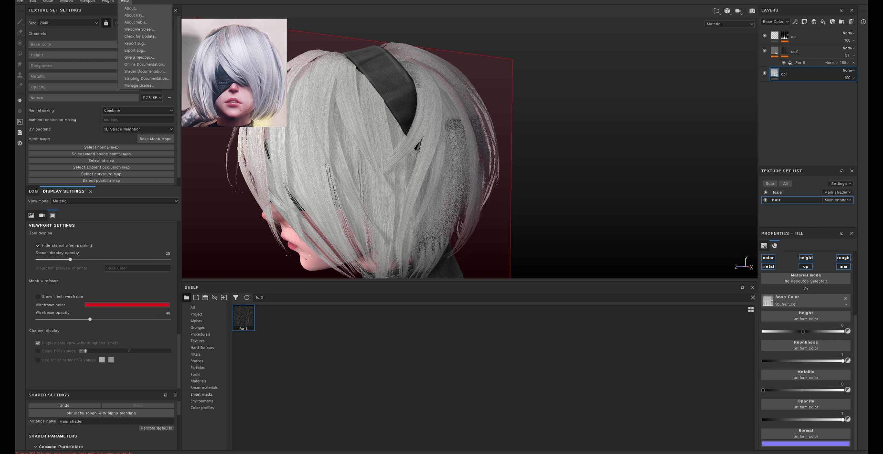
{"action": "key", "text": "Escape"}
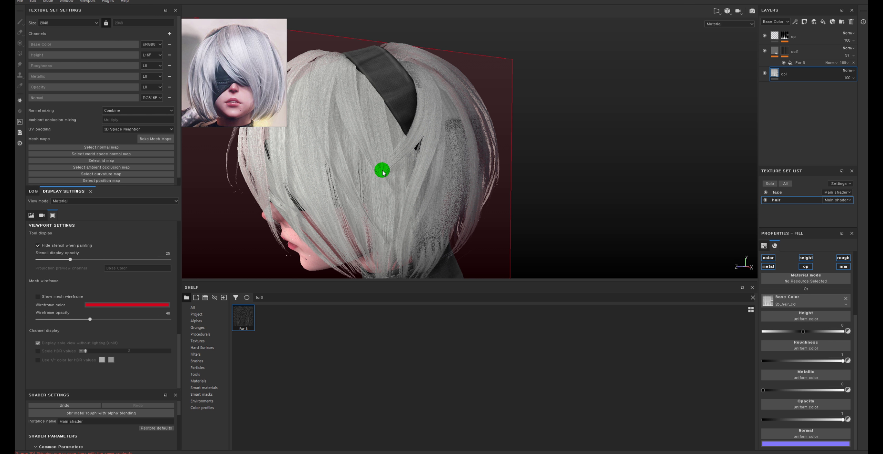
- Frame the face from the front and move the reference picture right
{"action": "left_click_drag", "start_coordinate": [382, 172], "coordinate": [512, 144], "text": "alt"}
{"action": "mouse_move", "coordinate": [513, 144]}
{"action": "right_mouse_down", "text": "alt"}
{"action": "mouse_move", "coordinate": [491, 150]}
{"action": "mouse_move", "coordinate": [643, 144]}
{"action": "right_mouse_up", "text": "alt"}
{"action": "middle_click_drag", "start_coordinate": [555, 125], "coordinate": [595, 191], "text": "alt"}
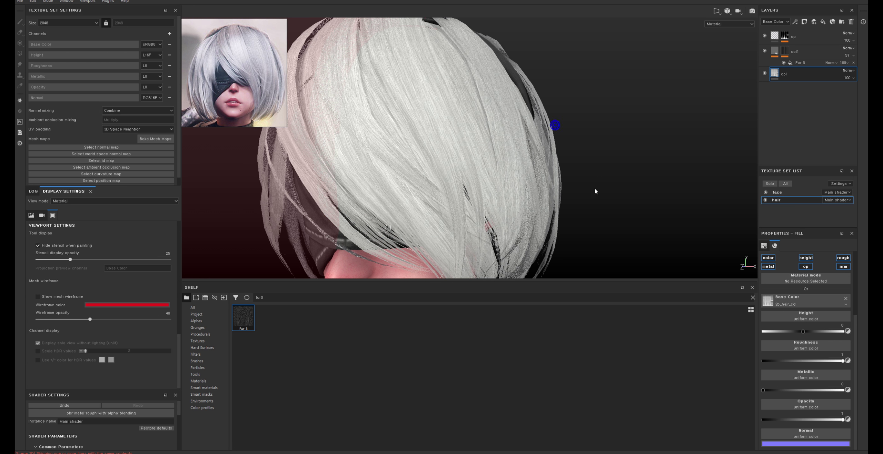
{"action": "mouse_move", "coordinate": [595, 191]}
{"action": "left_mouse_down", "text": "alt"}
{"action": "mouse_move", "coordinate": [561, 154]}
{"action": "mouse_move", "coordinate": [591, 157]}
{"action": "mouse_move", "coordinate": [586, 148]}
{"action": "left_mouse_up", "text": "alt"}
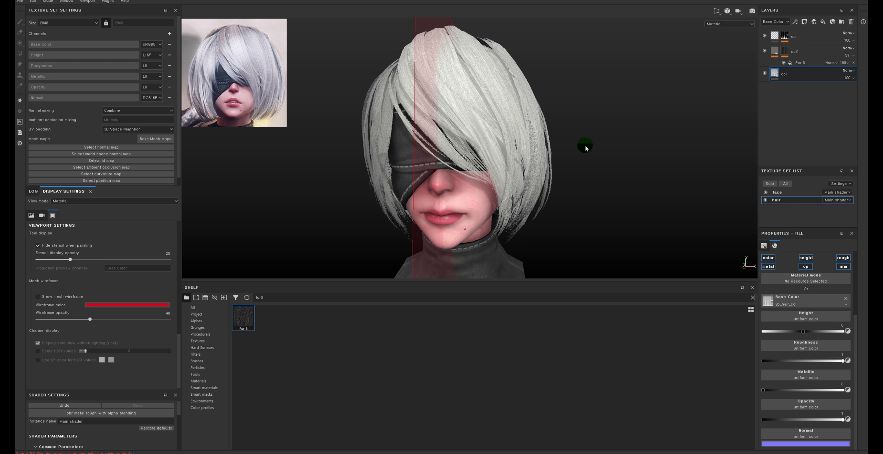
{"action": "left_click_drag", "start_coordinate": [193, 61], "coordinate": [263, 61]}
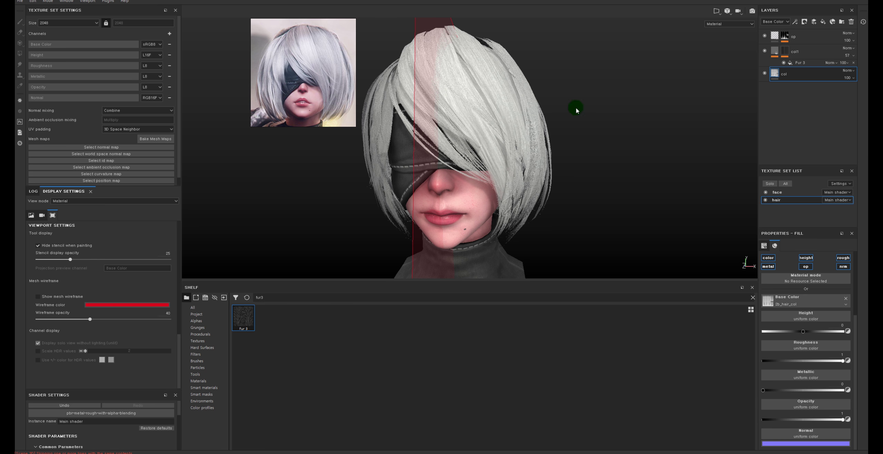
- Narrow the camera field of view to 15
{"action": "scroll", "coordinate": [576, 110], "scroll_direction": "down", "scroll_amount": 3}
{"action": "scroll", "coordinate": [562, 108], "scroll_direction": "down", "scroll_amount": 3}
{"action": "scroll", "coordinate": [100, 280], "scroll_direction": "up", "scroll_amount": 5}
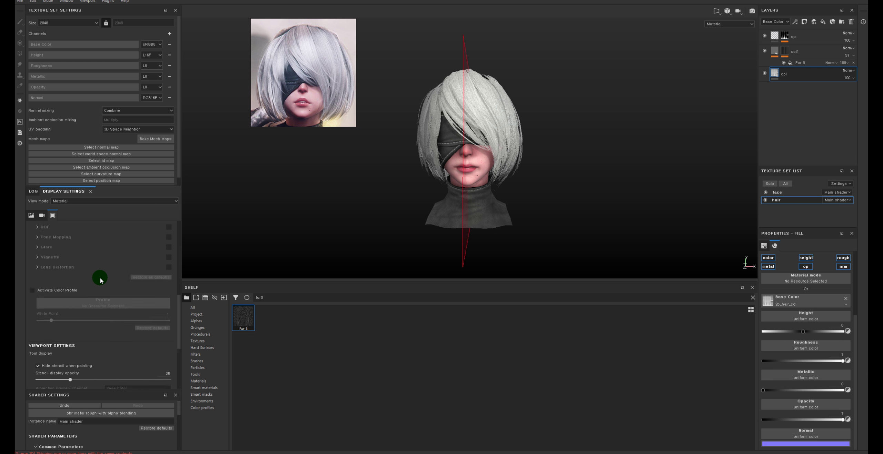
{"action": "scroll", "coordinate": [100, 281], "scroll_direction": "up", "scroll_amount": 5}
{"action": "left_click", "coordinate": [100, 315]}
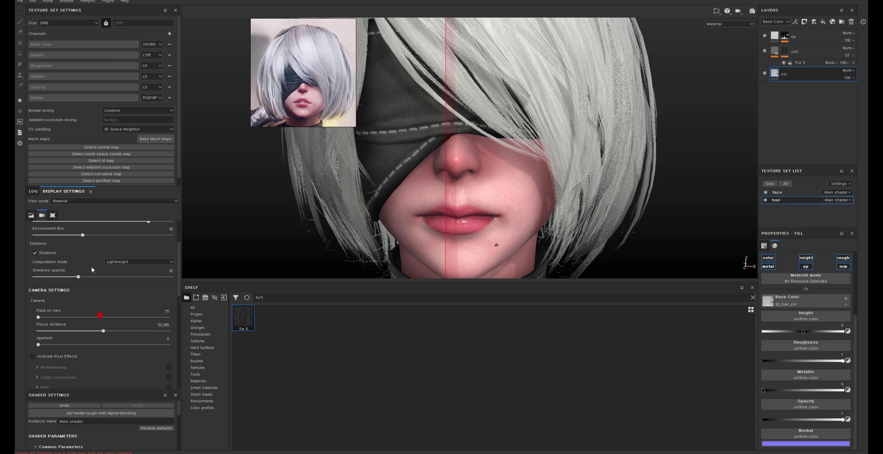
{"action": "scroll", "coordinate": [540, 221], "scroll_direction": "down", "scroll_amount": 3}
{"action": "scroll", "coordinate": [644, 196], "scroll_direction": "down", "scroll_amount": 2}
{"action": "scroll", "coordinate": [548, 134], "scroll_direction": "up", "scroll_amount": 2}
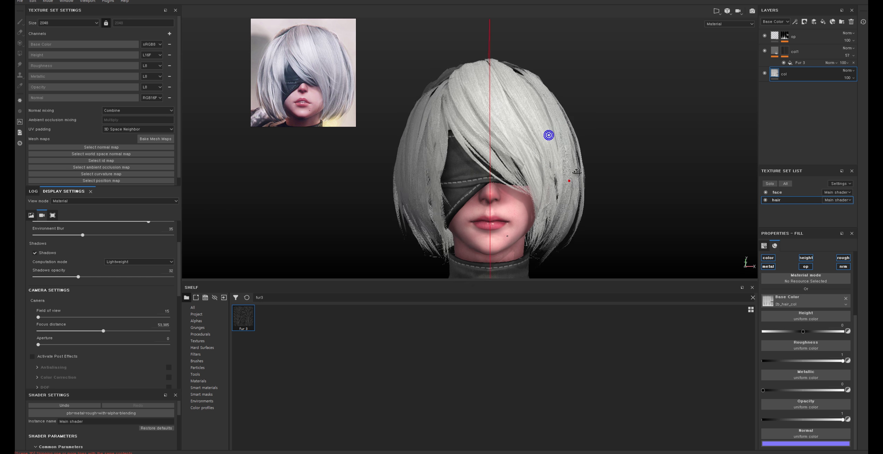
{"action": "left_click_drag", "start_coordinate": [46, 301], "coordinate": [52, 319]}
- Zoom in close on the hair strands and view them from above and behind
{"action": "left_click_drag", "start_coordinate": [616, 174], "coordinate": [601, 207], "text": "alt"}
{"action": "right_click_drag", "start_coordinate": [600, 206], "coordinate": [562, 177], "text": "alt"}
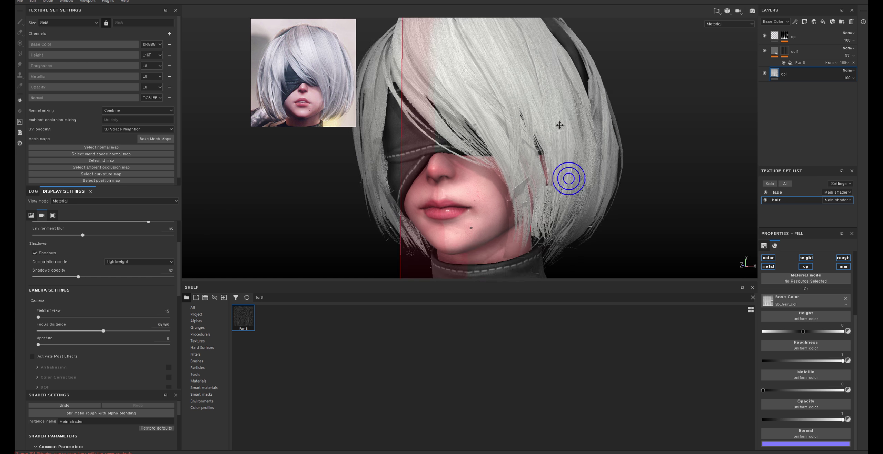
{"action": "left_click_drag", "start_coordinate": [562, 177], "coordinate": [509, 102], "text": "alt"}
{"action": "middle_click_drag", "start_coordinate": [508, 102], "coordinate": [511, 144], "text": "alt"}
{"action": "right_click_drag", "start_coordinate": [511, 144], "coordinate": [603, 140], "text": "alt"}
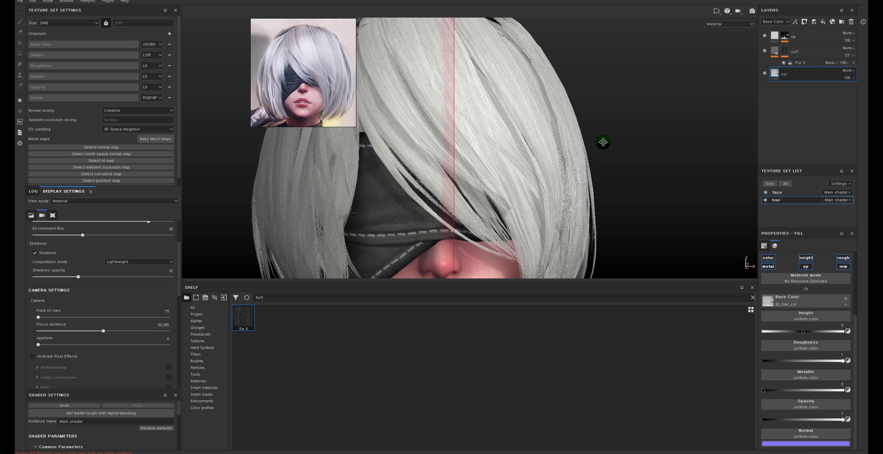
{"action": "left_click_drag", "start_coordinate": [603, 140], "coordinate": [576, 137], "text": "alt"}
{"action": "mouse_move", "coordinate": [647, 112]}
{"action": "left_mouse_down", "text": "alt"}
{"action": "mouse_move", "coordinate": [720, 96]}
{"action": "mouse_move", "coordinate": [617, 108]}
{"action": "left_mouse_up", "text": "alt"}
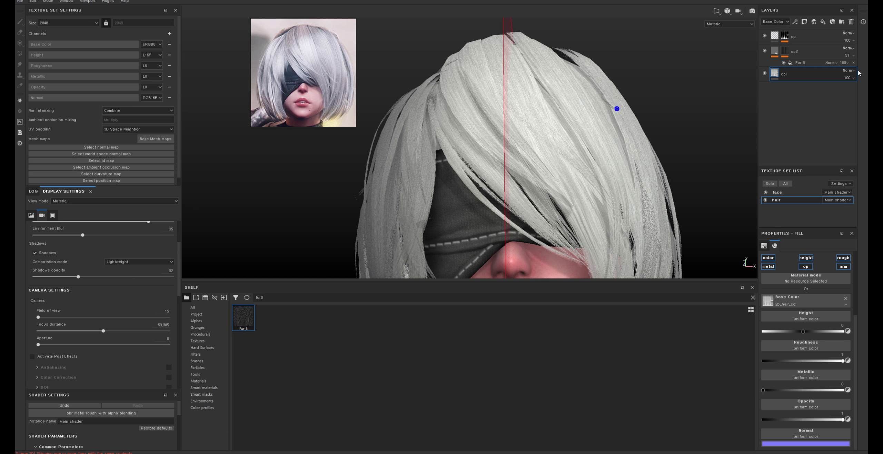
- Toggle col1's visibility to compare the hair shading
{"action": "left_click", "coordinate": [764, 51]}
{"action": "left_click", "coordinate": [764, 51]}
{"action": "left_click", "coordinate": [764, 51]}
{"action": "left_click", "coordinate": [764, 51]}
- Add an HSL Perceptive filter to col, test its sliders, then reset them to 0.5
{"action": "right_click", "coordinate": [774, 77]}
{"action": "left_click", "coordinate": [815, 220]}
{"action": "left_click", "coordinate": [815, 292]}
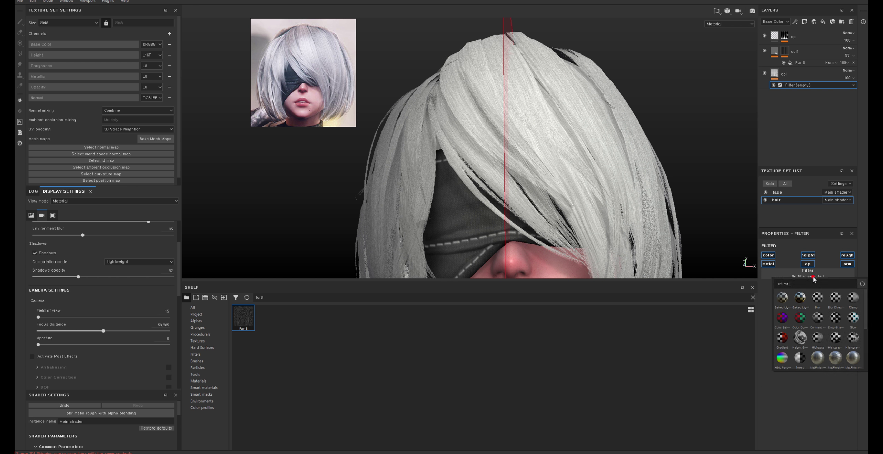
{"action": "left_click", "coordinate": [782, 359]}
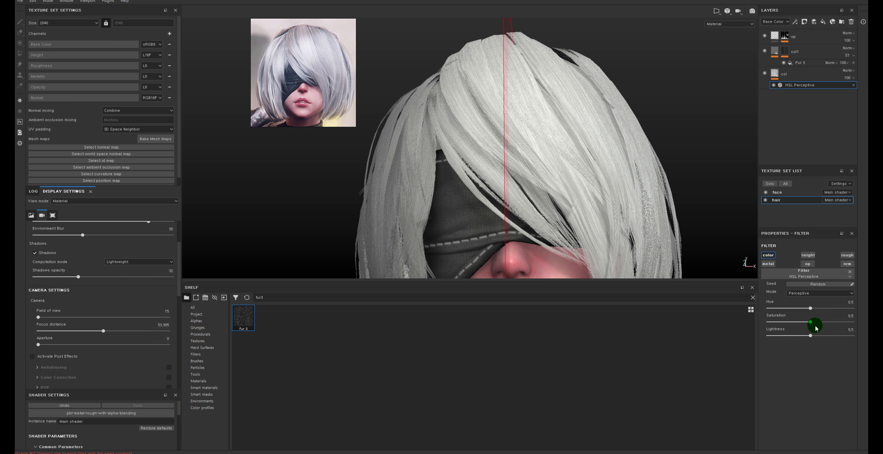
{"action": "mouse_move", "coordinate": [810, 322]}
{"action": "left_mouse_down"}
{"action": "mouse_move", "coordinate": [841, 322]}
{"action": "mouse_move", "coordinate": [814, 309]}
{"action": "mouse_move", "coordinate": [828, 335]}
{"action": "mouse_move", "coordinate": [819, 335]}
{"action": "left_mouse_up"}
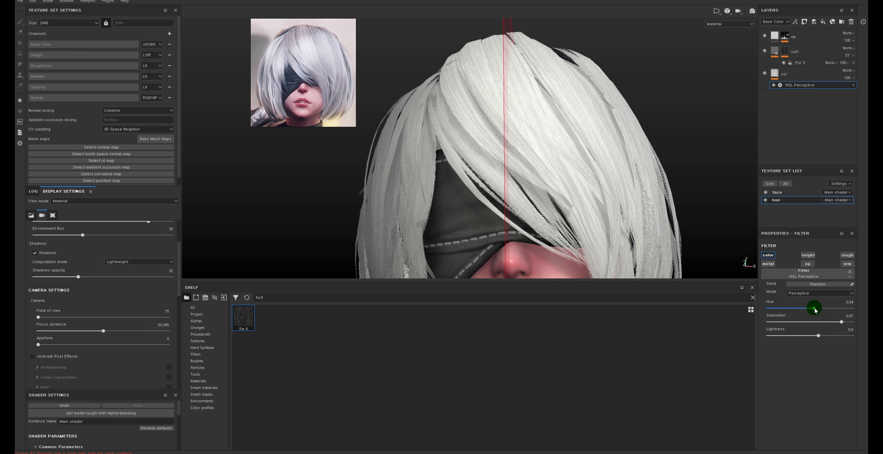
{"action": "left_click_drag", "start_coordinate": [812, 308], "coordinate": [810, 308]}
{"action": "left_click_drag", "start_coordinate": [818, 335], "coordinate": [811, 336]}
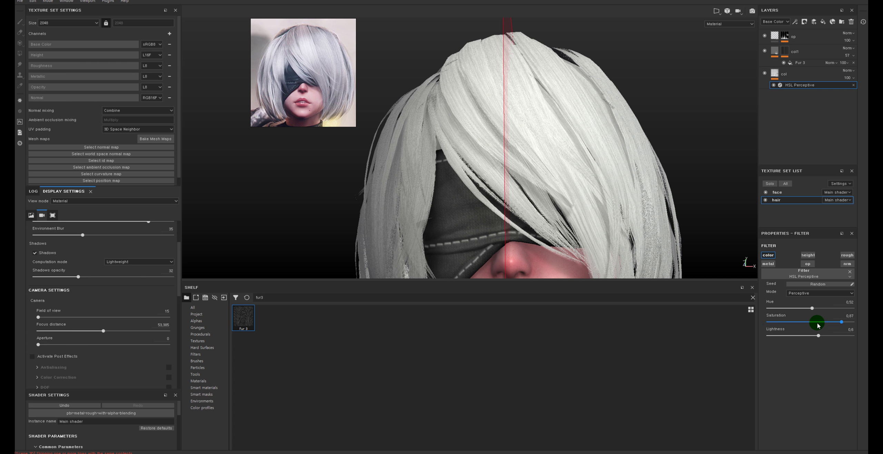
{"action": "right_click", "coordinate": [840, 321]}
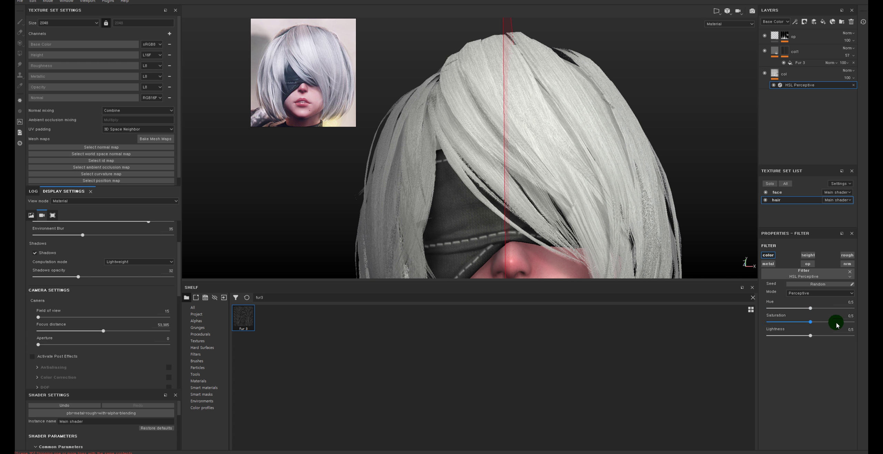
- Toggle the filter and op layer visibility to compare, then select col1's mask
{"action": "left_click", "coordinate": [774, 85]}
{"action": "left_click", "coordinate": [765, 36]}
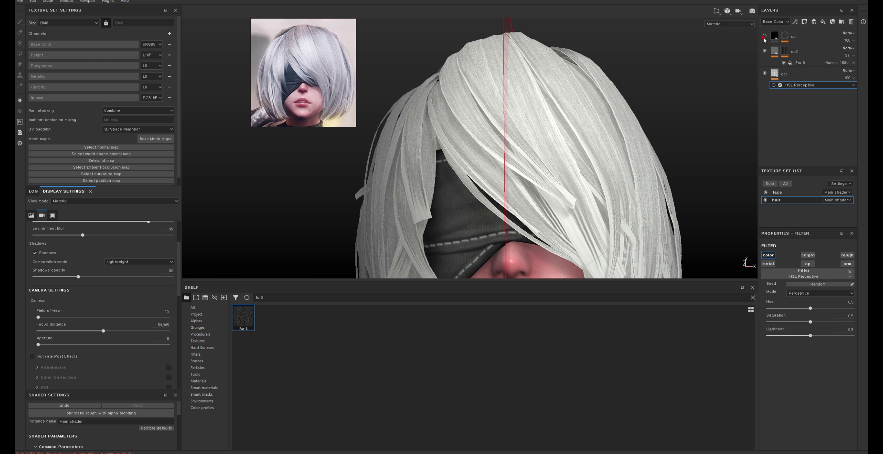
{"action": "left_click", "coordinate": [765, 36]}
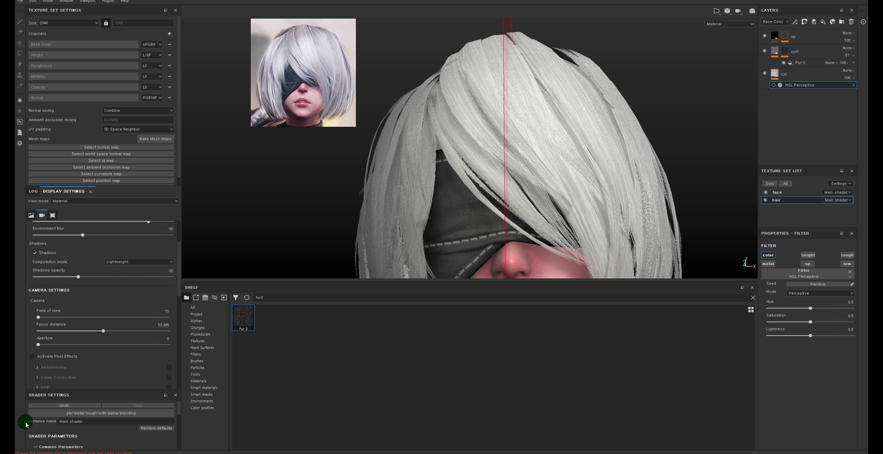
{"action": "left_click", "coordinate": [782, 51]}
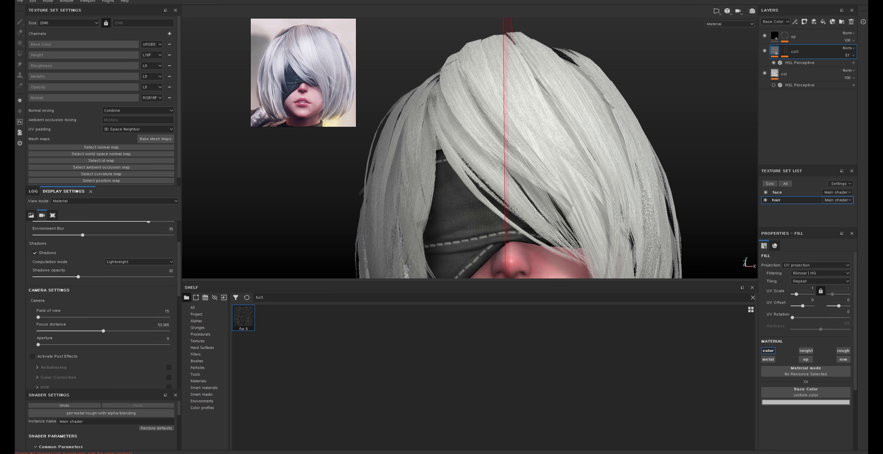
- Switch between col1's mask and fill to view the Fur 3 streaks in black and white
{"action": "left_click", "coordinate": [53, 215]}
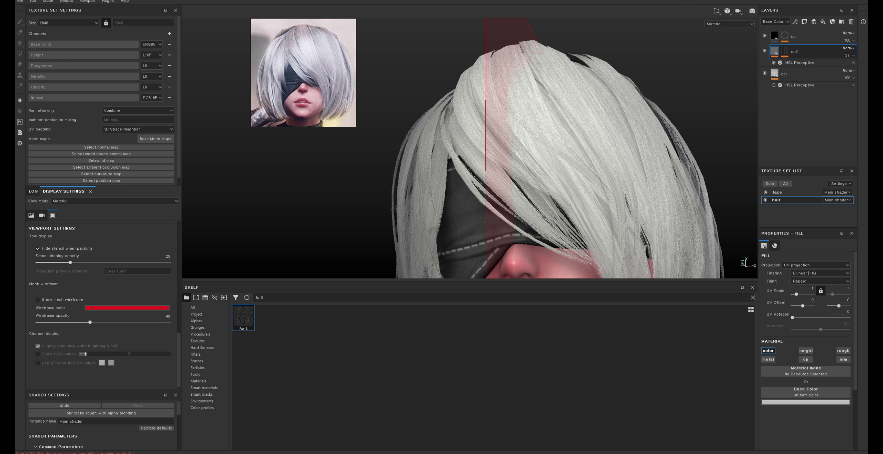
{"action": "left_click", "coordinate": [788, 51]}
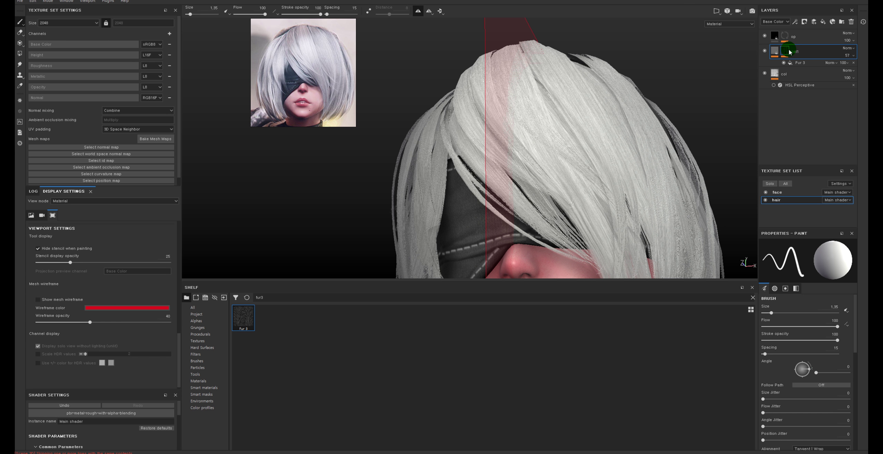
{"action": "left_click", "coordinate": [788, 51], "text": "alt"}
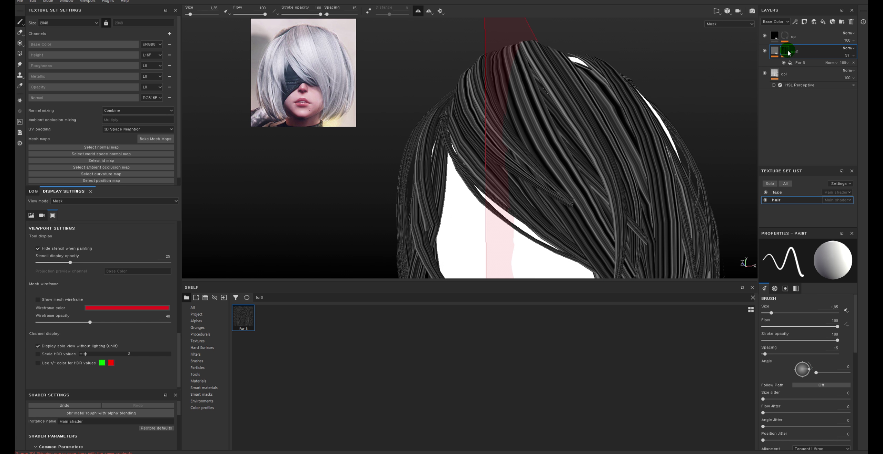
{"action": "left_click", "coordinate": [775, 55]}
{"action": "left_click", "coordinate": [775, 53]}
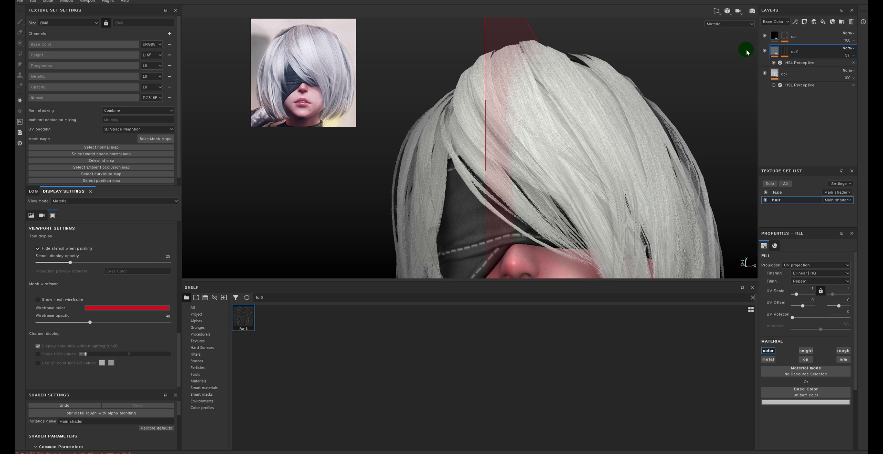
{"action": "left_click", "coordinate": [785, 51]}
{"action": "left_click", "coordinate": [785, 52], "text": "alt"}
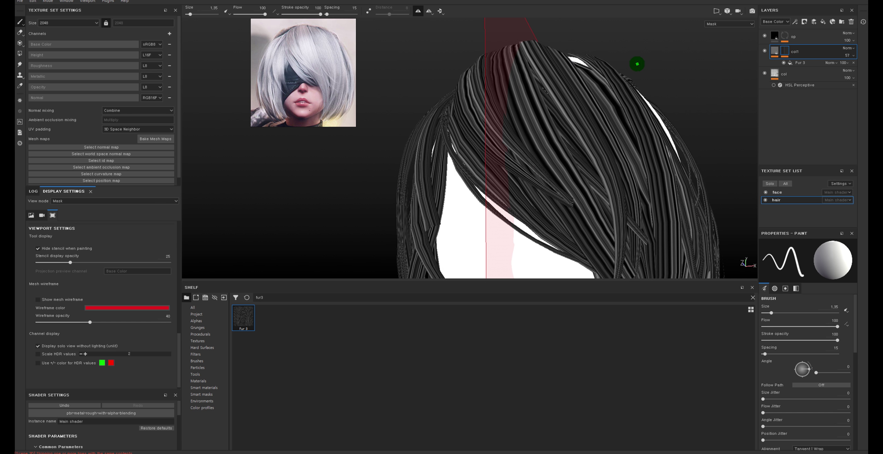
{"action": "scroll", "coordinate": [636, 63], "scroll_direction": "up", "scroll_amount": 3}
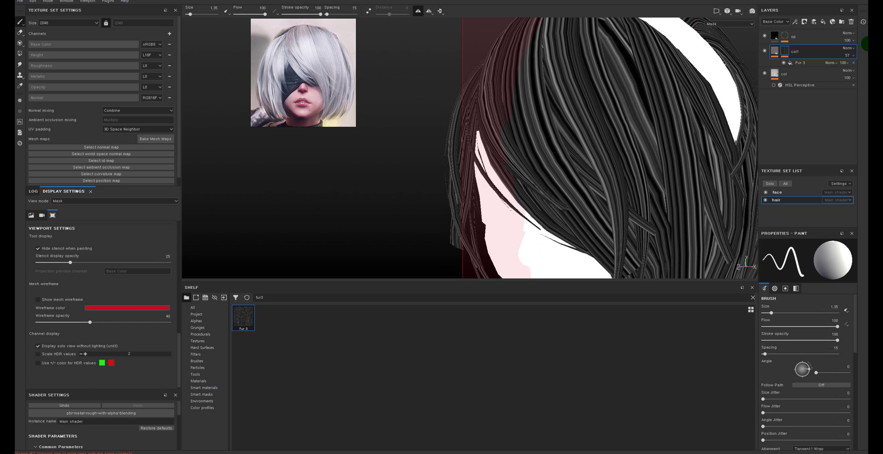
{"action": "left_click", "coordinate": [791, 61]}
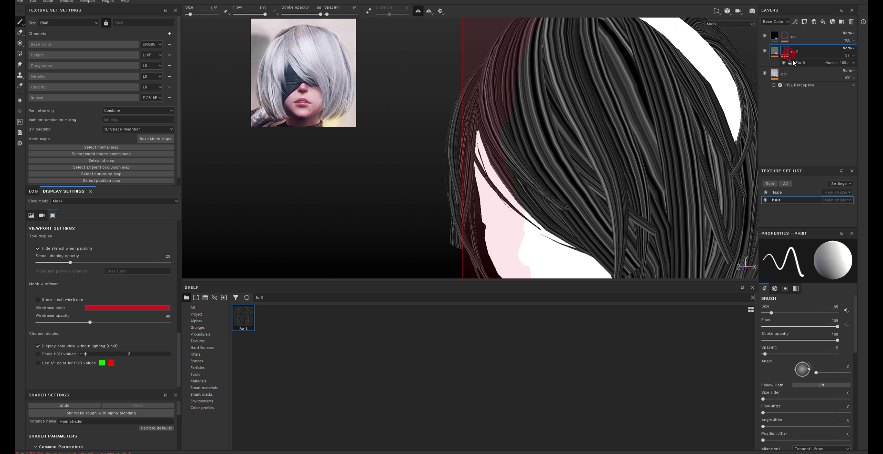
{"action": "left_click", "coordinate": [786, 51]}
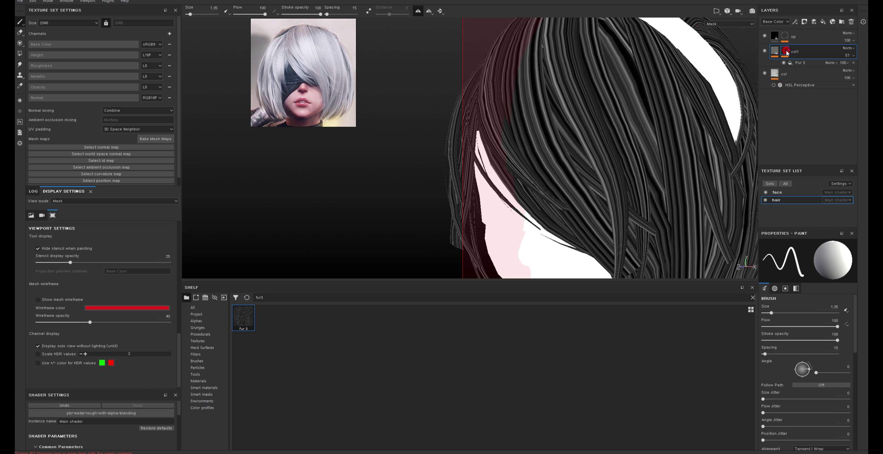
- Try different UV scales on col1's Fur 3 fill, settling back at 0.46
{"action": "left_click", "coordinate": [790, 62]}
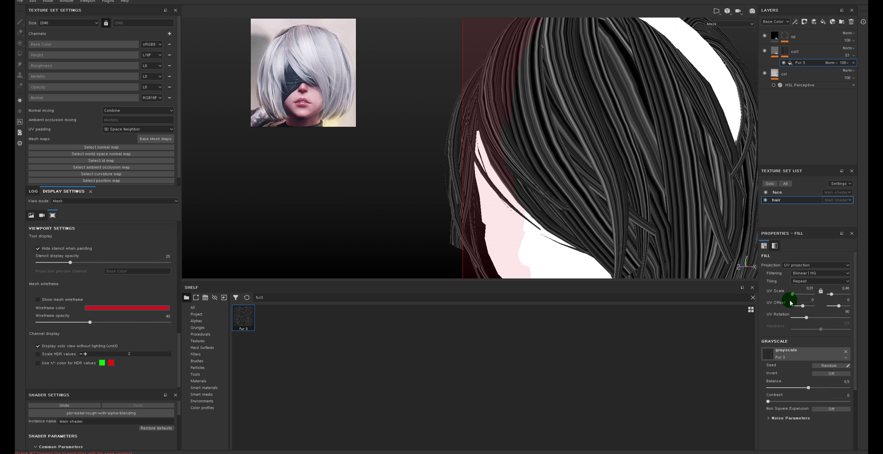
{"action": "left_click", "coordinate": [821, 292]}
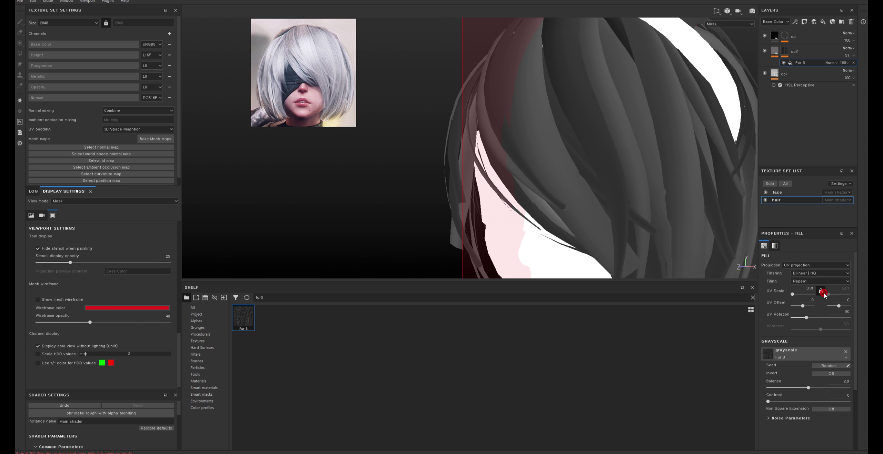
{"action": "left_click", "coordinate": [823, 293]}
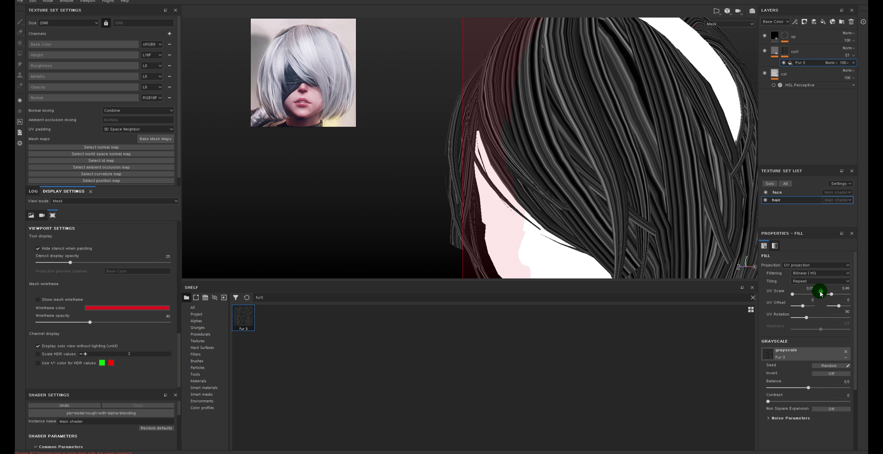
{"action": "left_click_drag", "start_coordinate": [831, 293], "coordinate": [844, 297]}
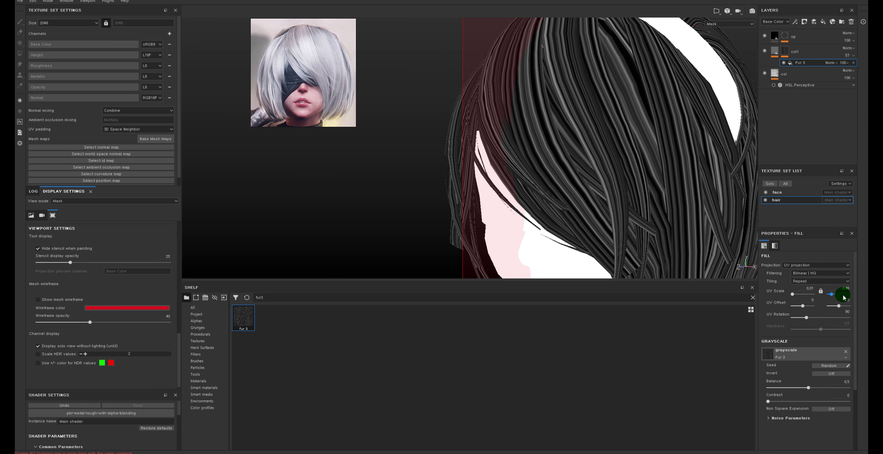
{"action": "left_click", "coordinate": [848, 282]}
- Orbit the hair, reselect col1's mask and return the viewport to material view
{"action": "mouse_move", "coordinate": [679, 127]}
{"action": "left_mouse_down", "text": "alt"}
{"action": "mouse_move", "coordinate": [593, 126]}
{"action": "mouse_move", "coordinate": [447, 147]}
{"action": "left_mouse_up", "text": "alt"}
{"action": "left_click", "coordinate": [789, 52]}
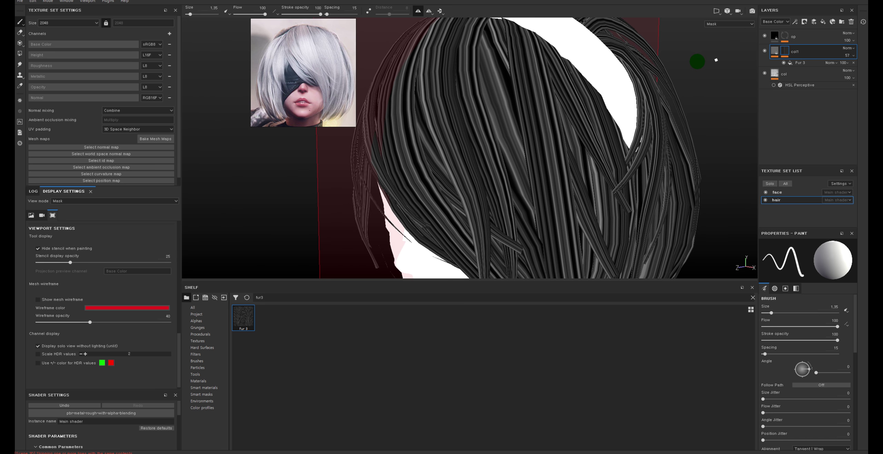
{"action": "key", "text": "alt"}
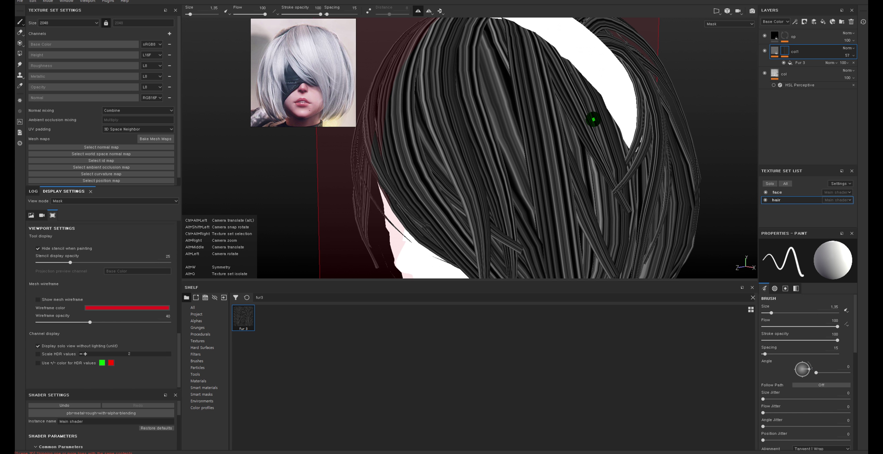
{"action": "key", "text": "ctrl+z"}
{"action": "key", "text": "ctrl+z"}
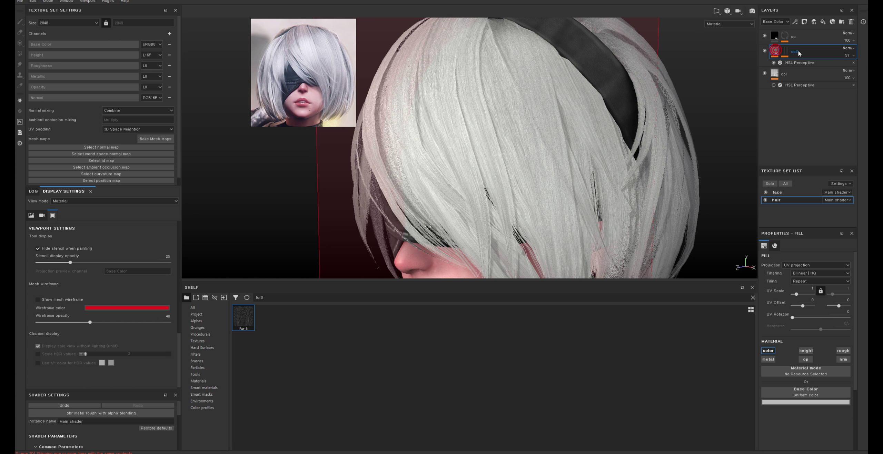
- Toggle col1's visibility to compare, then duplicate it as a new layer named col2
{"action": "left_click_drag", "start_coordinate": [574, 96], "coordinate": [607, 104], "text": "alt"}
{"action": "left_click", "coordinate": [765, 51]}
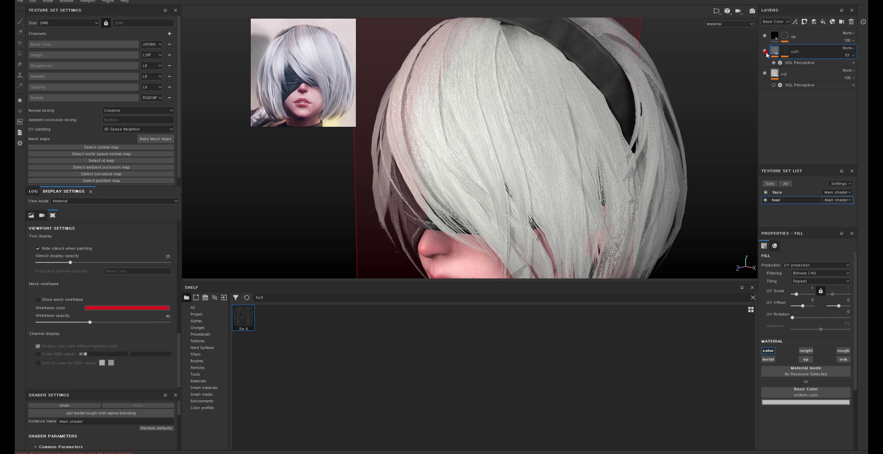
{"action": "left_click", "coordinate": [764, 50]}
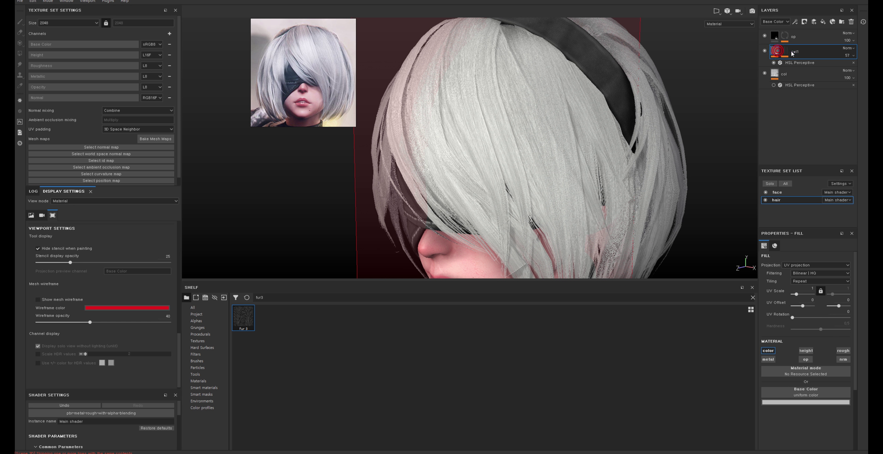
{"action": "key", "text": "ctrl+d"}
{"action": "double_click", "coordinate": [807, 54]}
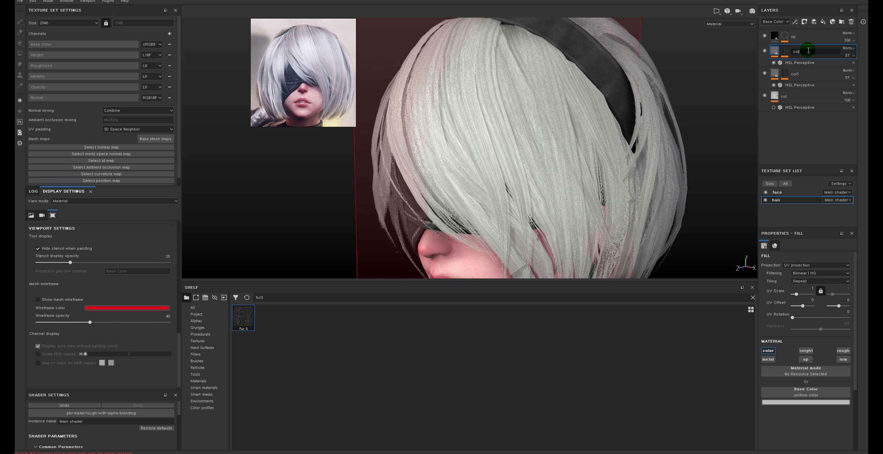
{"action": "type", "text": "2"}
{"action": "key", "text": "Return"}
- Set col2's HSL Perceptive Lightness and Saturation to 1, and layer opacity to 100
{"action": "left_click", "coordinate": [800, 62]}
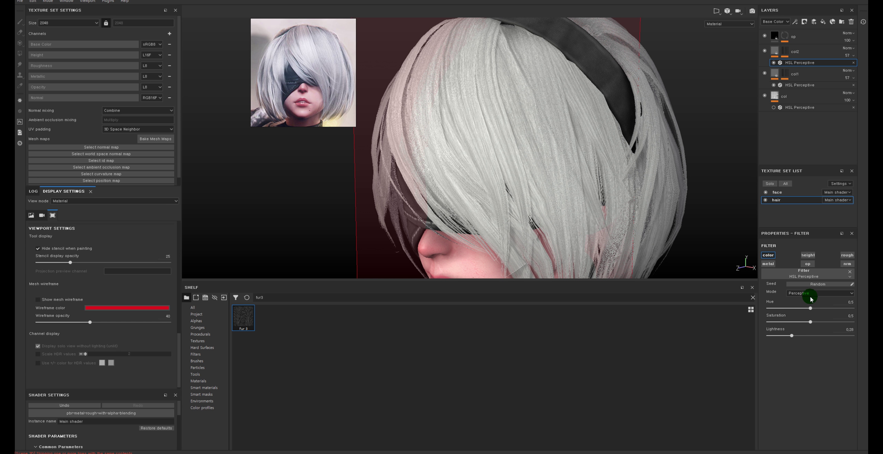
{"action": "left_click_drag", "start_coordinate": [795, 334], "coordinate": [861, 334]}
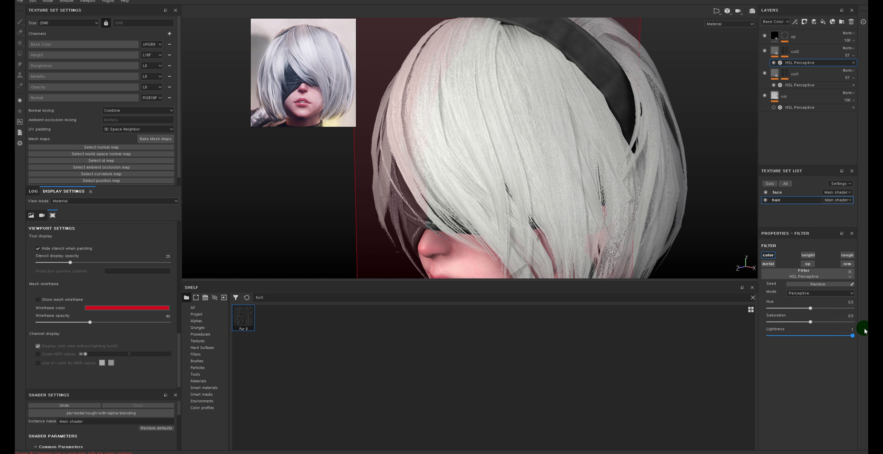
{"action": "left_click_drag", "start_coordinate": [817, 318], "coordinate": [859, 321]}
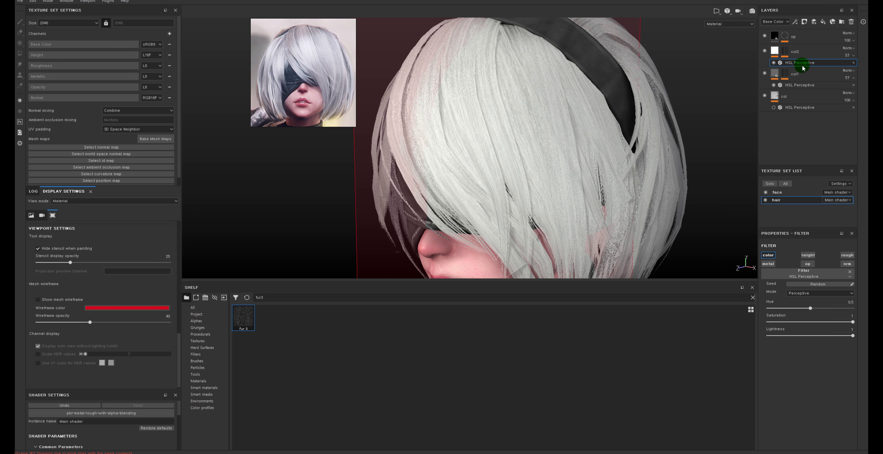
{"action": "left_click_drag", "start_coordinate": [846, 57], "coordinate": [863, 57]}
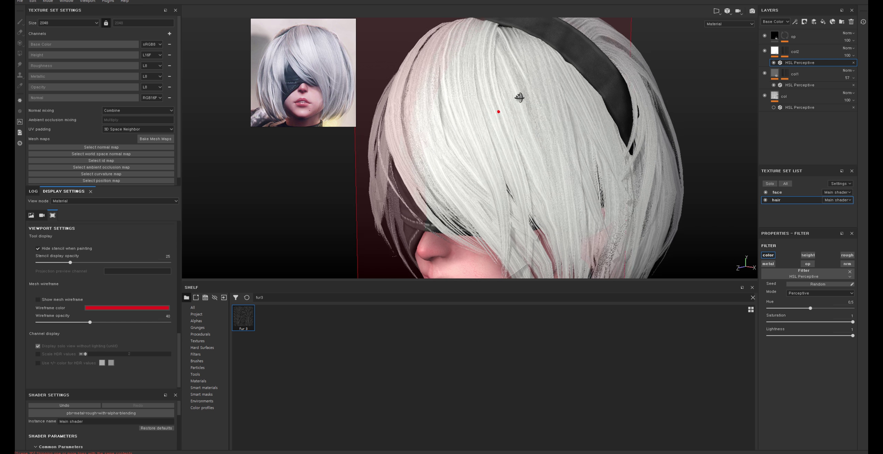
{"action": "scroll", "coordinate": [531, 69], "scroll_direction": "up", "scroll_amount": 5}
{"action": "scroll", "coordinate": [552, 157], "scroll_direction": "up", "scroll_amount": 2}
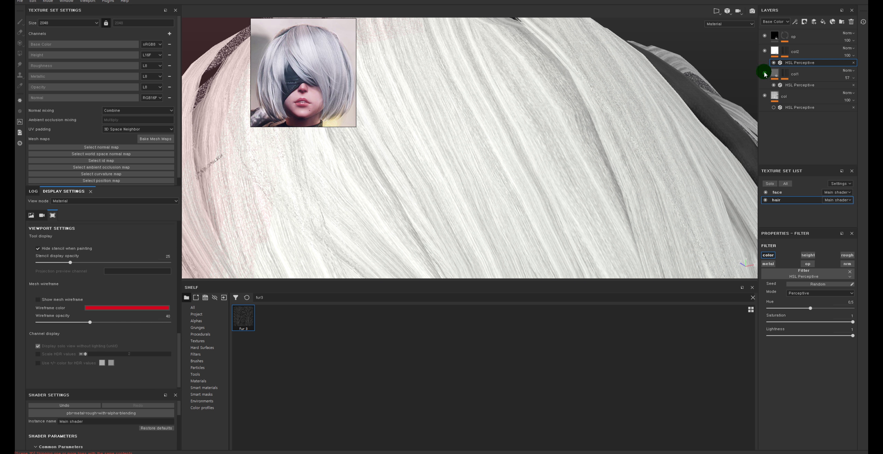
- Toggle col2's visibility to compare, then add a Levels effect to its mask
{"action": "left_click", "coordinate": [764, 51]}
{"action": "left_click", "coordinate": [765, 51]}
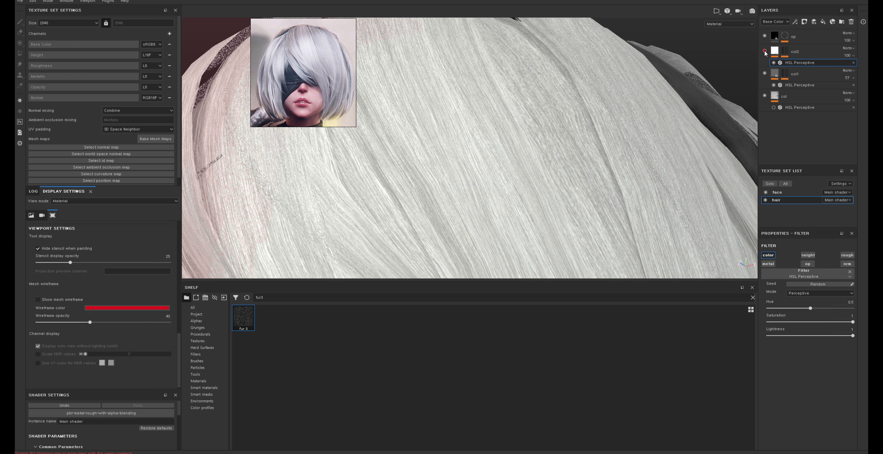
{"action": "left_click", "coordinate": [765, 52]}
{"action": "right_click", "coordinate": [784, 51]}
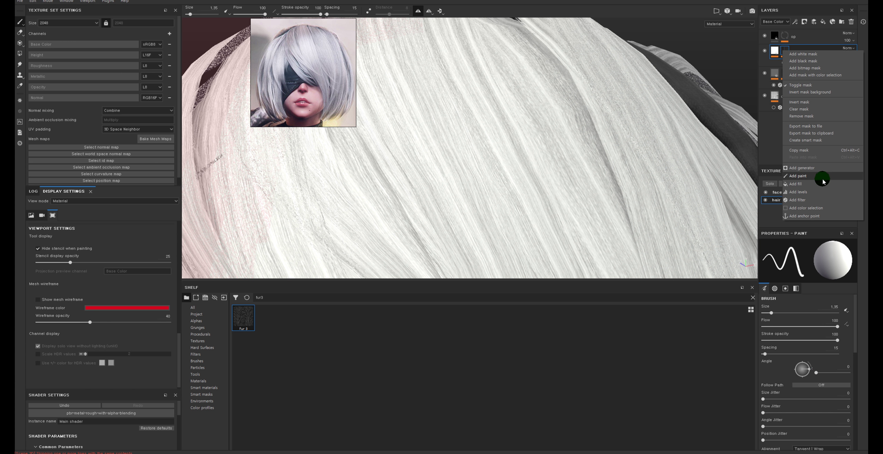
{"action": "left_click", "coordinate": [818, 190]}
- Set the mask Levels black point to 0.149 and midtones to 0.606
{"action": "mouse_move", "coordinate": [809, 263]}
{"action": "left_mouse_down"}
{"action": "mouse_move", "coordinate": [779, 262]}
{"action": "mouse_move", "coordinate": [812, 261]}
{"action": "left_mouse_up"}
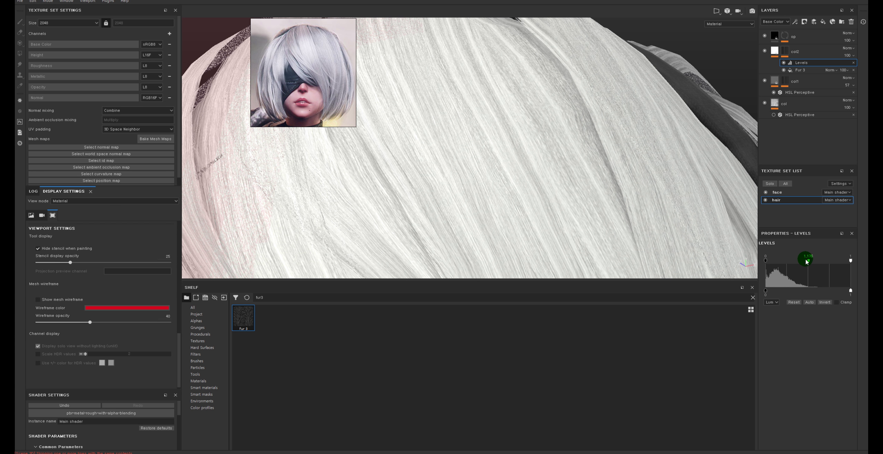
{"action": "left_click", "coordinate": [765, 261]}
{"action": "left_click_drag", "start_coordinate": [771, 264], "coordinate": [804, 261]}
{"action": "left_click_drag", "start_coordinate": [580, 147], "coordinate": [587, 167], "text": "alt"}
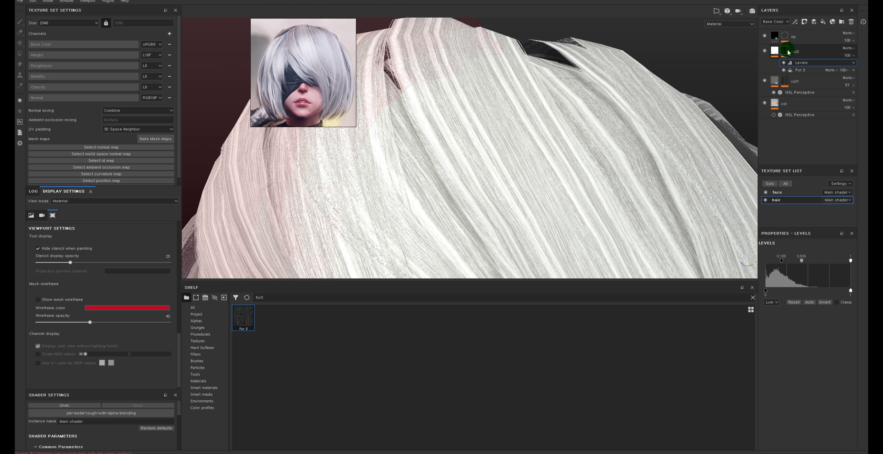
- Raise the UV scale of col2's Fur 3 mask fill to 3.07 for finer streaks
{"action": "left_click", "coordinate": [800, 69]}
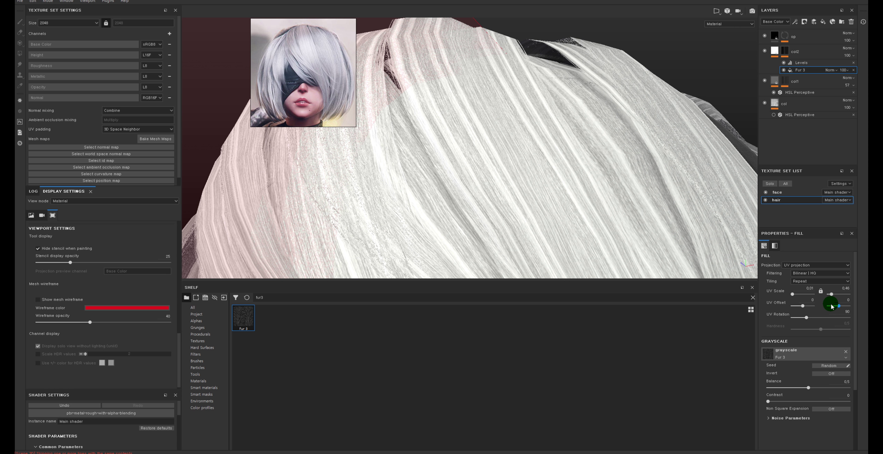
{"action": "left_click_drag", "start_coordinate": [831, 295], "coordinate": [834, 295]}
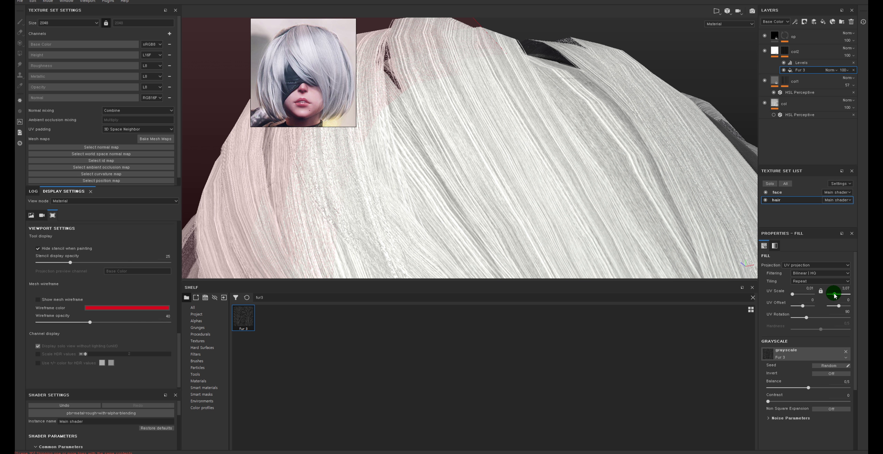
{"action": "mouse_move", "coordinate": [578, 204]}
{"action": "left_mouse_down", "text": "alt"}
{"action": "mouse_move", "coordinate": [582, 120]}
{"action": "mouse_move", "coordinate": [538, 85]}
{"action": "left_mouse_up", "text": "alt"}
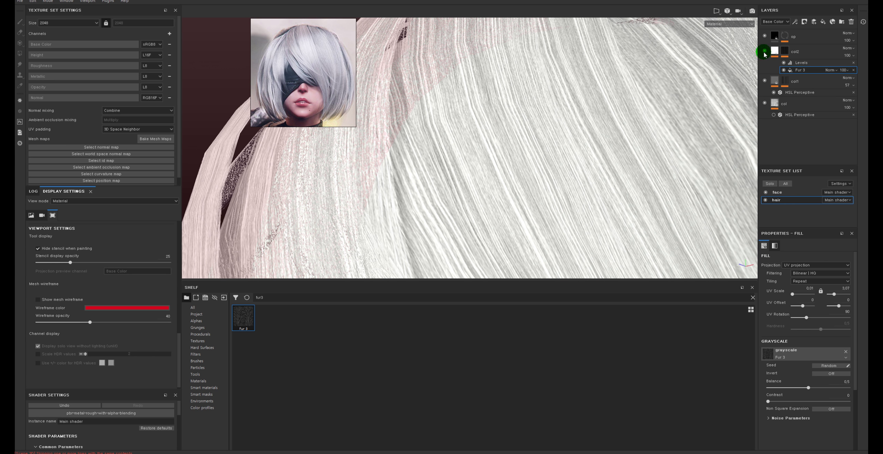
{"action": "left_click", "coordinate": [764, 51]}
{"action": "left_click", "coordinate": [764, 51]}
{"action": "mouse_move", "coordinate": [618, 171]}
{"action": "right_mouse_down", "text": "alt"}
{"action": "mouse_move", "coordinate": [512, 152]}
{"action": "mouse_move", "coordinate": [404, 92]}
{"action": "mouse_move", "coordinate": [535, 134]}
{"action": "right_mouse_up", "text": "alt"}
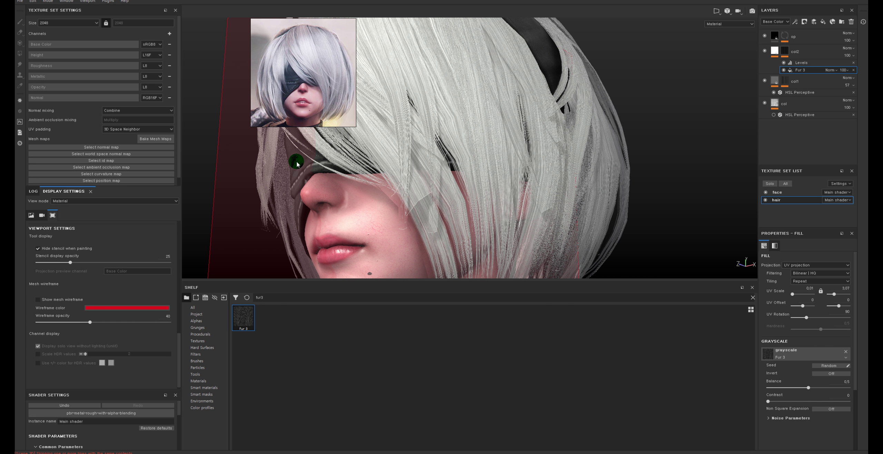
{"action": "right_click_drag", "start_coordinate": [537, 136], "coordinate": [285, 150], "text": "alt"}
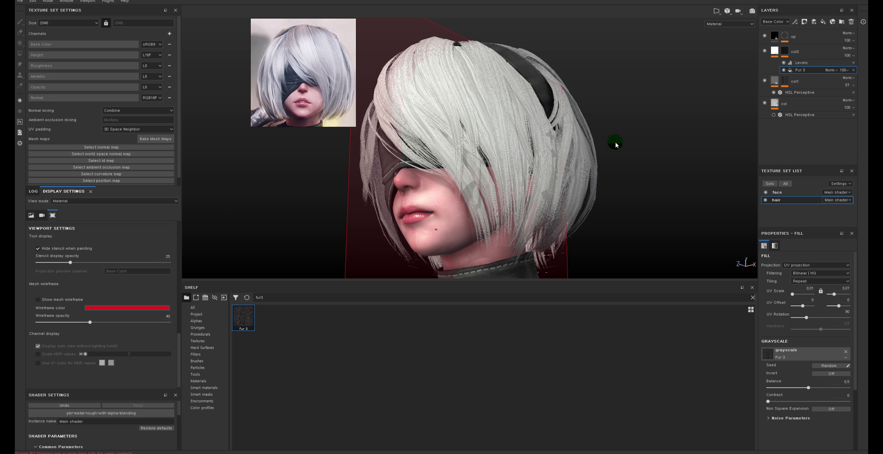
{"action": "key", "text": "ctrl+z"}
{"action": "key", "text": "ctrl+z"}
{"action": "key", "text": "ctrl+z"}
{"action": "left_click_drag", "start_coordinate": [615, 142], "coordinate": [503, 174], "text": "alt"}
{"action": "right_click_drag", "start_coordinate": [503, 174], "coordinate": [524, 102], "text": "alt"}
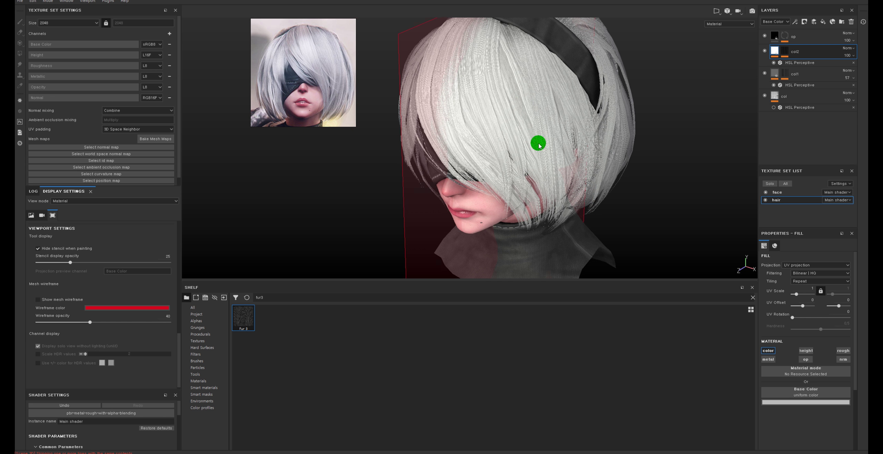
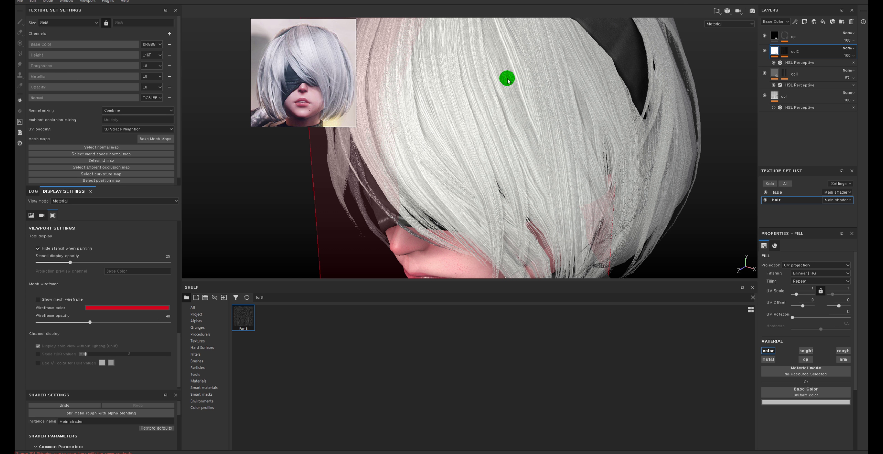
- Orbit the head to review the hair from the front and left side
{"action": "scroll", "coordinate": [552, 111], "scroll_direction": "down", "scroll_amount": 5}
{"action": "mouse_move", "coordinate": [551, 110]}
{"action": "left_mouse_down", "text": "alt"}
{"action": "mouse_move", "coordinate": [609, 79]}
{"action": "mouse_move", "coordinate": [575, 94]}
{"action": "mouse_move", "coordinate": [625, 122]}
{"action": "left_mouse_up", "text": "alt"}
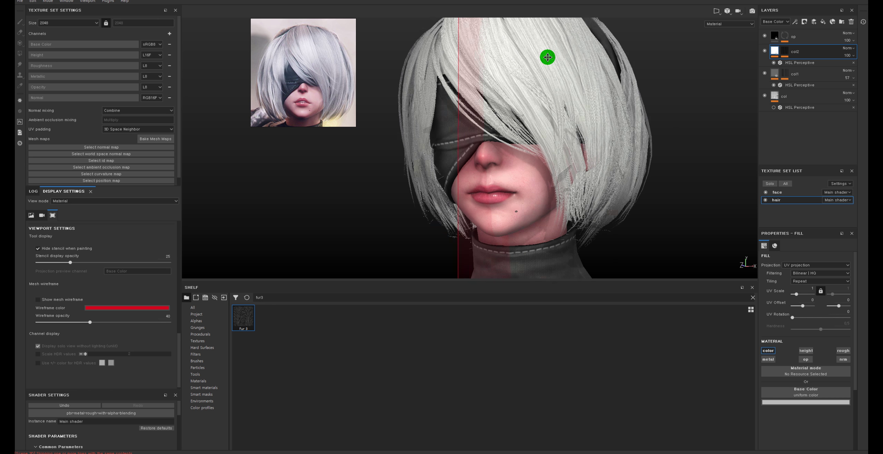
{"action": "left_click_drag", "start_coordinate": [568, 99], "coordinate": [595, 147], "text": "alt"}
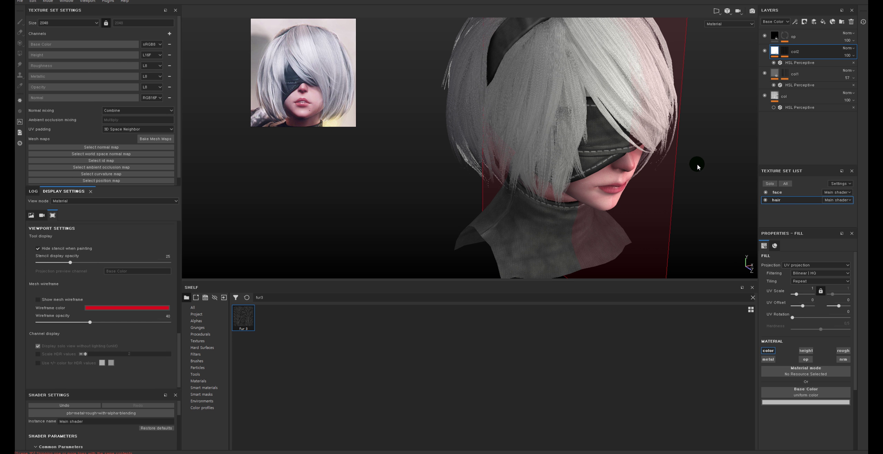
{"action": "left_click_drag", "start_coordinate": [682, 181], "coordinate": [588, 158], "text": "alt"}
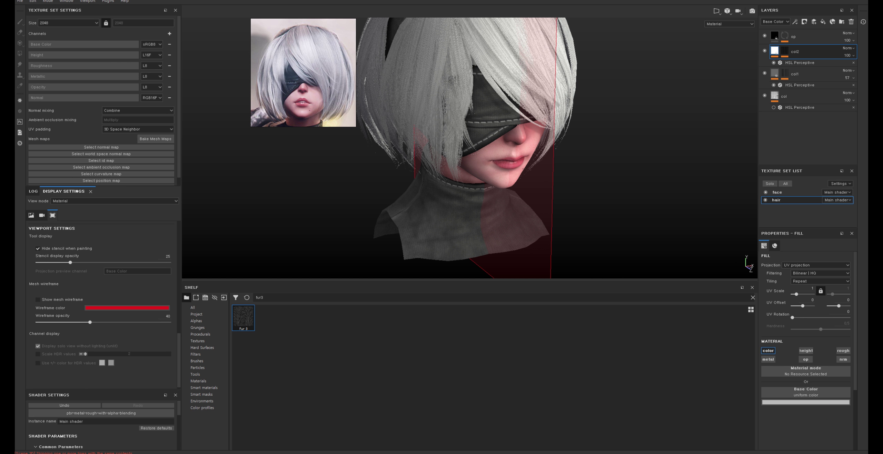
{"action": "left_click", "coordinate": [294, 297]}
{"action": "type", "text": "dcs"}
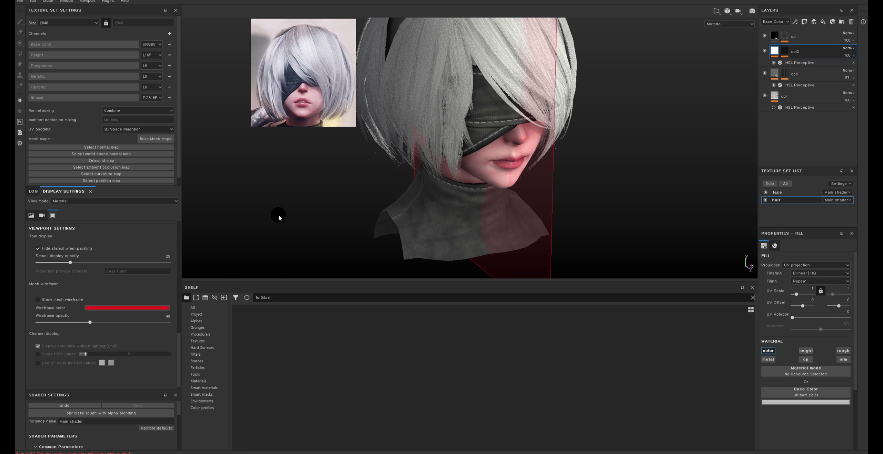
{"action": "left_click_drag", "start_coordinate": [279, 217], "coordinate": [299, 197], "text": "alt"}
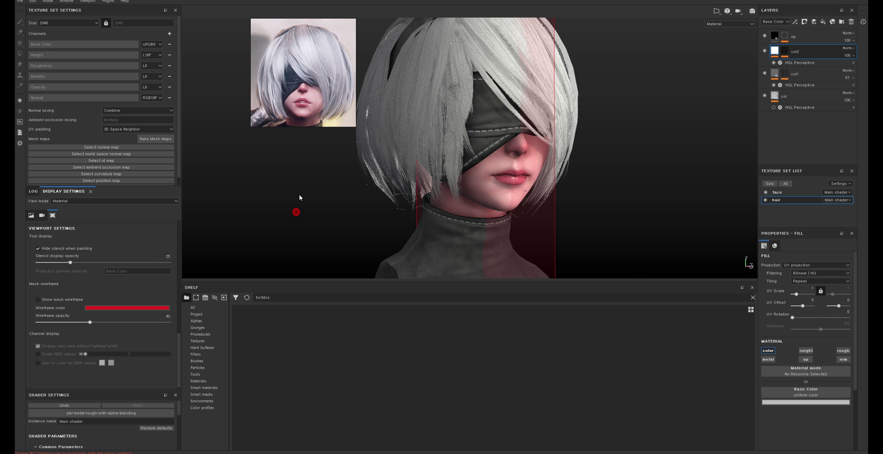
{"action": "key", "text": "alt"}
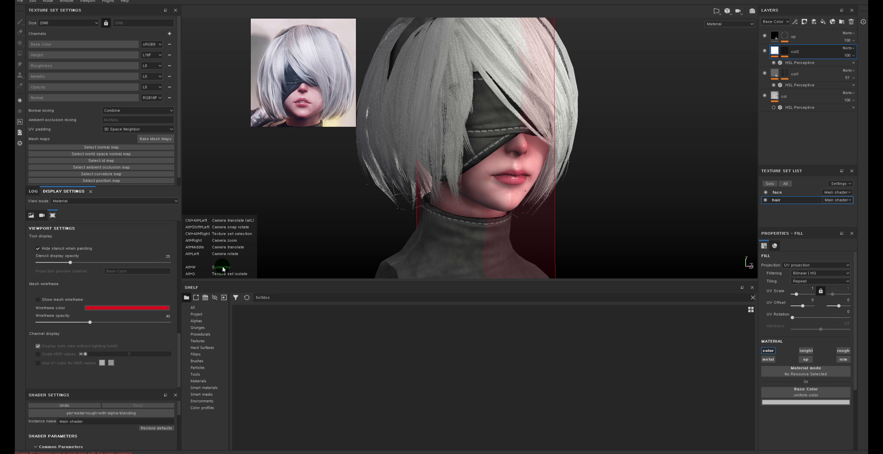
{"action": "left_click_drag", "start_coordinate": [357, 231], "coordinate": [325, 235], "text": "alt"}
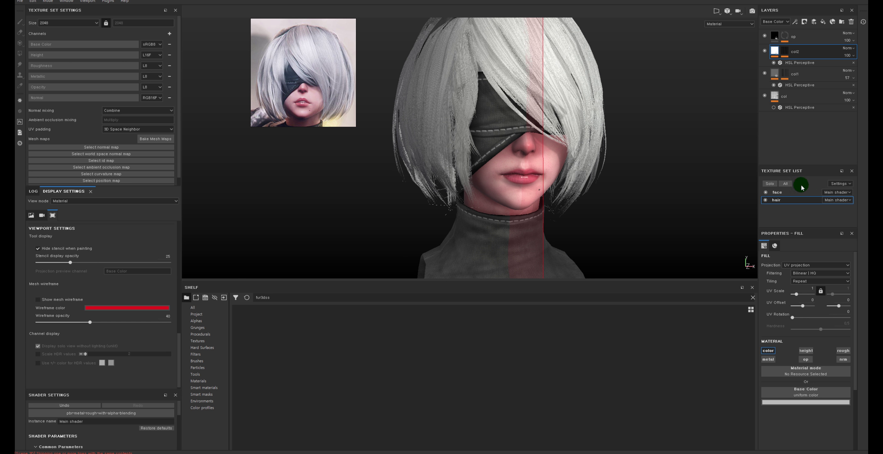
- Hide the hair cards and make the face texture set active
{"action": "left_click", "coordinate": [766, 192]}
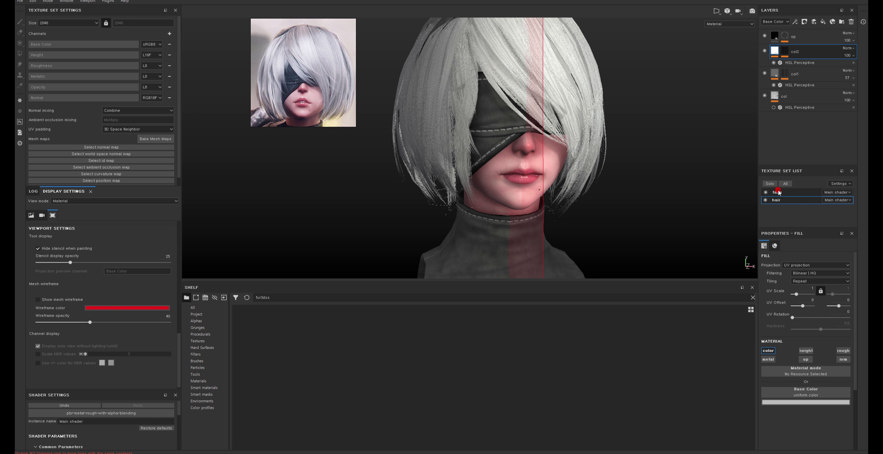
{"action": "left_click", "coordinate": [790, 201]}
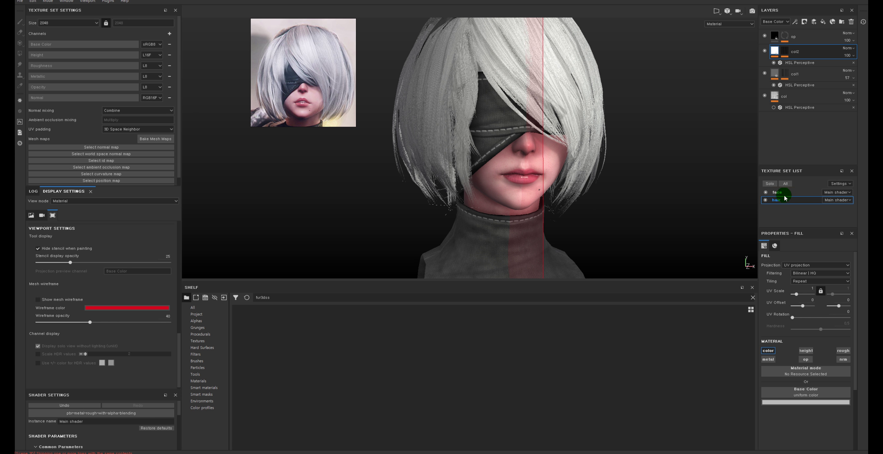
{"action": "left_click", "coordinate": [782, 193]}
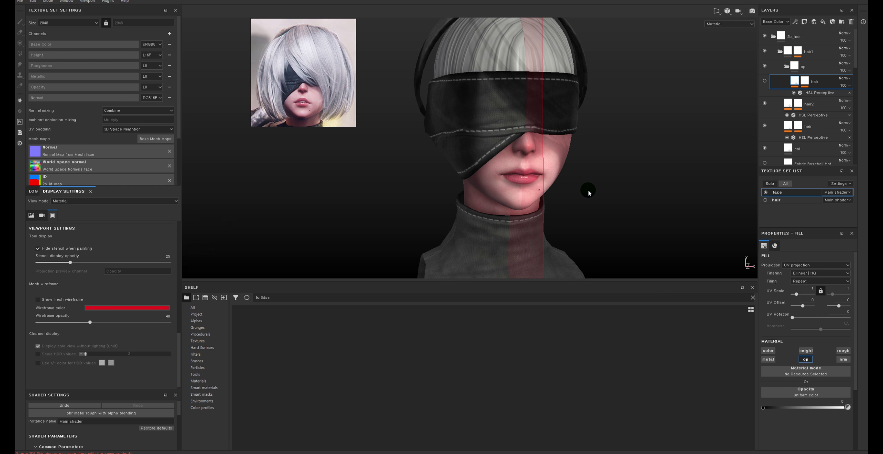
- Show the hair again, make the hair texture set active, and re-show the face
{"action": "mouse_move", "coordinate": [622, 189]}
{"action": "left_mouse_down", "text": "alt"}
{"action": "mouse_move", "coordinate": [605, 188]}
{"action": "mouse_move", "coordinate": [626, 189]}
{"action": "left_mouse_up", "text": "alt"}
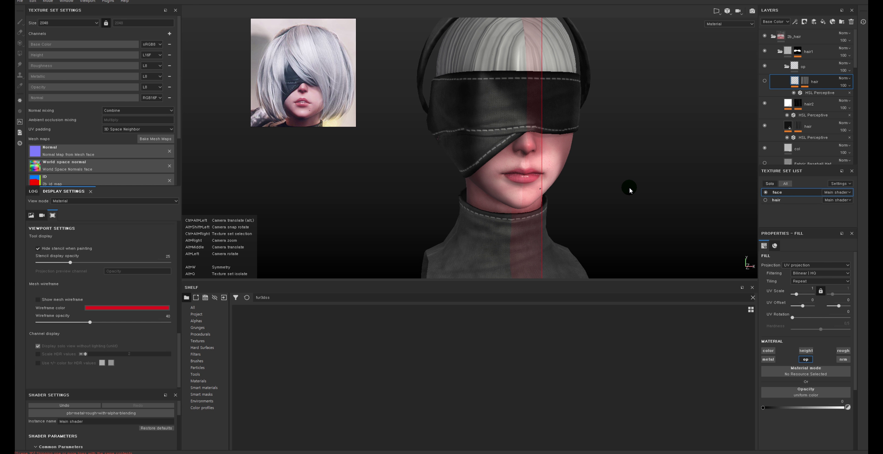
{"action": "key", "text": "alt"}
{"action": "key", "text": "alt"}
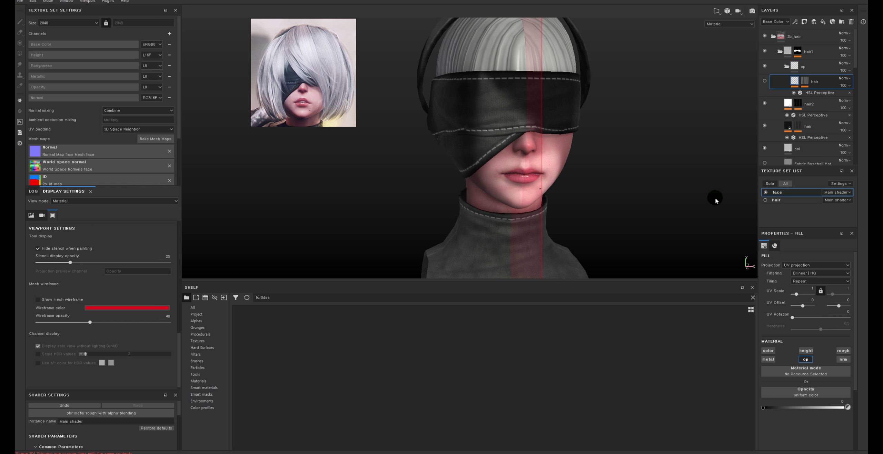
{"action": "mouse_move", "coordinate": [716, 200]}
{"action": "left_mouse_down", "text": "alt"}
{"action": "mouse_move", "coordinate": [644, 196]}
{"action": "mouse_move", "coordinate": [665, 190]}
{"action": "left_mouse_up", "text": "alt"}
{"action": "left_click", "coordinate": [765, 200]}
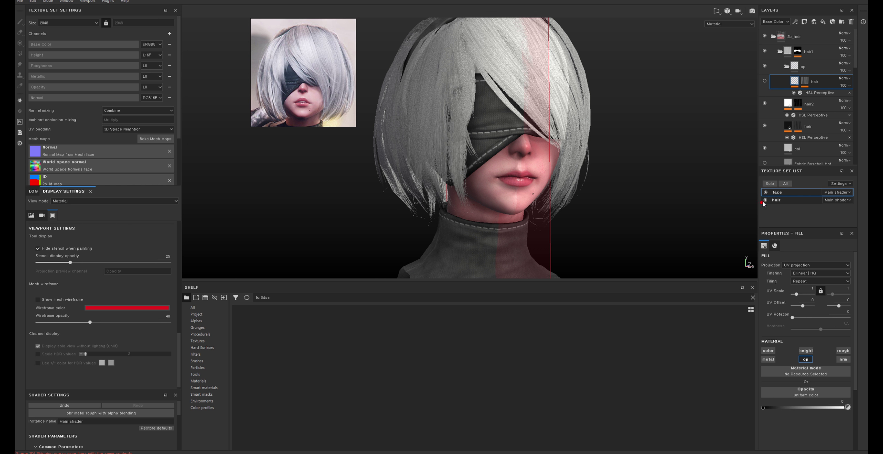
{"action": "left_click", "coordinate": [781, 202]}
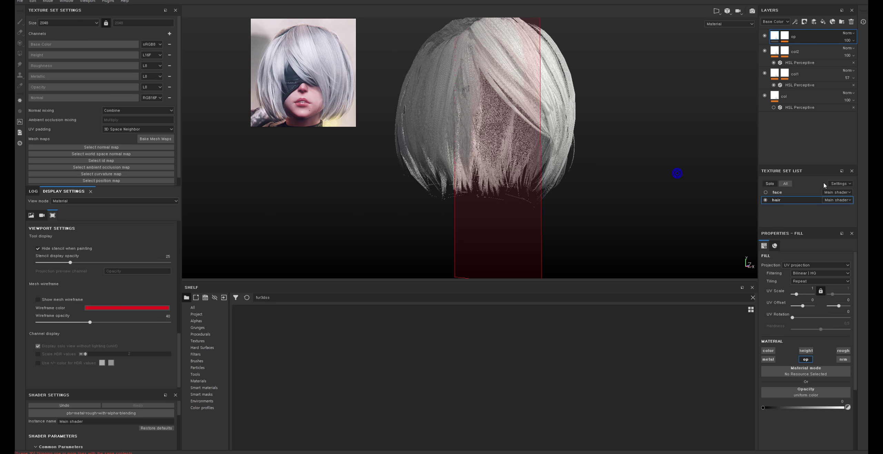
{"action": "left_click", "coordinate": [765, 192]}
{"action": "mouse_move", "coordinate": [517, 86]}
{"action": "left_mouse_down", "text": "alt"}
{"action": "mouse_move", "coordinate": [548, 75]}
{"action": "mouse_move", "coordinate": [561, 100]}
{"action": "mouse_move", "coordinate": [506, 144]}
{"action": "mouse_move", "coordinate": [494, 142]}
{"action": "mouse_move", "coordinate": [591, 140]}
{"action": "mouse_move", "coordinate": [445, 181]}
{"action": "mouse_move", "coordinate": [583, 158]}
{"action": "mouse_move", "coordinate": [629, 132]}
{"action": "mouse_move", "coordinate": [500, 202]}
{"action": "mouse_move", "coordinate": [546, 154]}
{"action": "left_mouse_up", "text": "alt"}
- Cycle through the hair's mask and Base Color channels, then return to full material view
{"action": "key", "text": "c"}
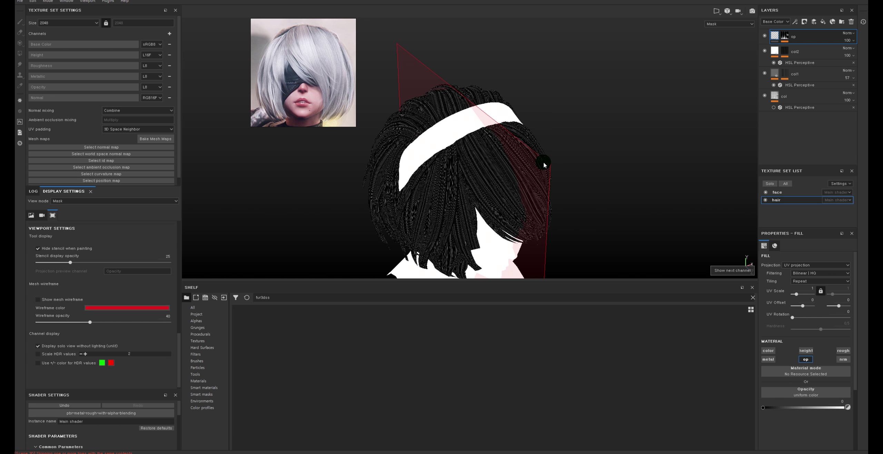
{"action": "key", "text": "c"}
{"action": "mouse_move", "coordinate": [500, 168]}
{"action": "left_mouse_down", "text": "alt"}
{"action": "mouse_move", "coordinate": [579, 172]}
{"action": "mouse_move", "coordinate": [540, 103]}
{"action": "mouse_move", "coordinate": [619, 81]}
{"action": "mouse_move", "coordinate": [648, 55]}
{"action": "mouse_move", "coordinate": [435, 59]}
{"action": "mouse_move", "coordinate": [617, 110]}
{"action": "left_mouse_up", "text": "alt"}
{"action": "mouse_move", "coordinate": [617, 111]}
{"action": "right_mouse_down", "text": "alt"}
{"action": "mouse_move", "coordinate": [540, 114]}
{"action": "mouse_move", "coordinate": [599, 165]}
{"action": "mouse_move", "coordinate": [591, 154]}
{"action": "right_mouse_up", "text": "alt"}
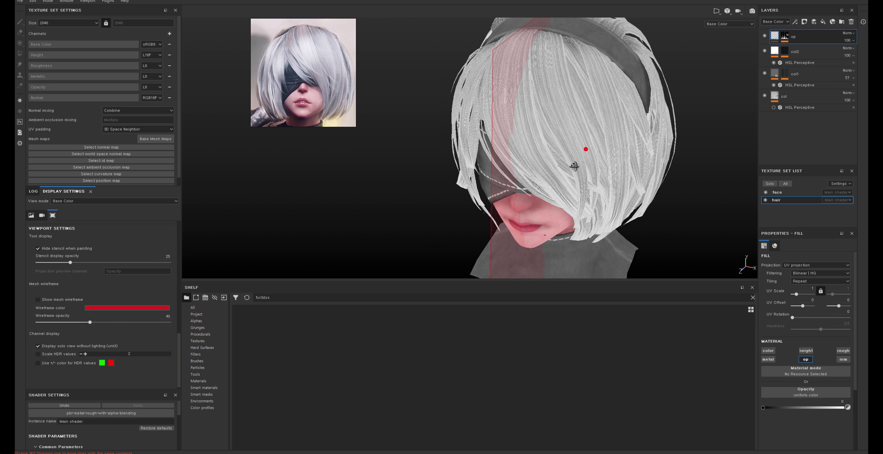
{"action": "mouse_move", "coordinate": [591, 153]}
{"action": "left_mouse_down", "text": "alt"}
{"action": "mouse_move", "coordinate": [594, 135]}
{"action": "mouse_move", "coordinate": [581, 134]}
{"action": "left_mouse_up", "text": "alt"}
{"action": "key", "text": "m"}
{"action": "right_click_drag", "start_coordinate": [581, 134], "coordinate": [597, 170], "text": "alt"}
- Expand the op layer's mask stack to inspect it, then collapse it again
{"action": "left_click", "coordinate": [785, 35]}
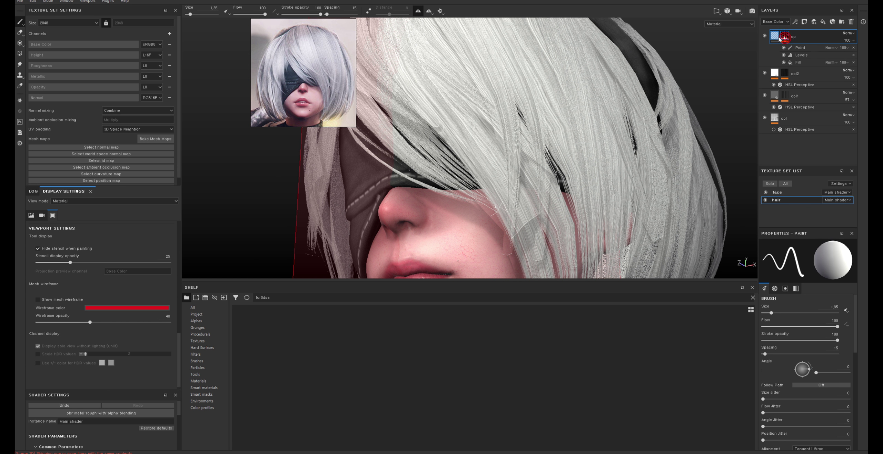
{"action": "left_click", "coordinate": [782, 37], "text": "alt"}
{"action": "right_click_drag", "start_coordinate": [678, 79], "coordinate": [650, 114], "text": "alt"}
{"action": "mouse_move", "coordinate": [624, 93]}
{"action": "left_mouse_down", "text": "alt"}
{"action": "mouse_move", "coordinate": [656, 130]}
{"action": "mouse_move", "coordinate": [712, 73]}
{"action": "left_mouse_up", "text": "alt"}
{"action": "left_click", "coordinate": [774, 36]}
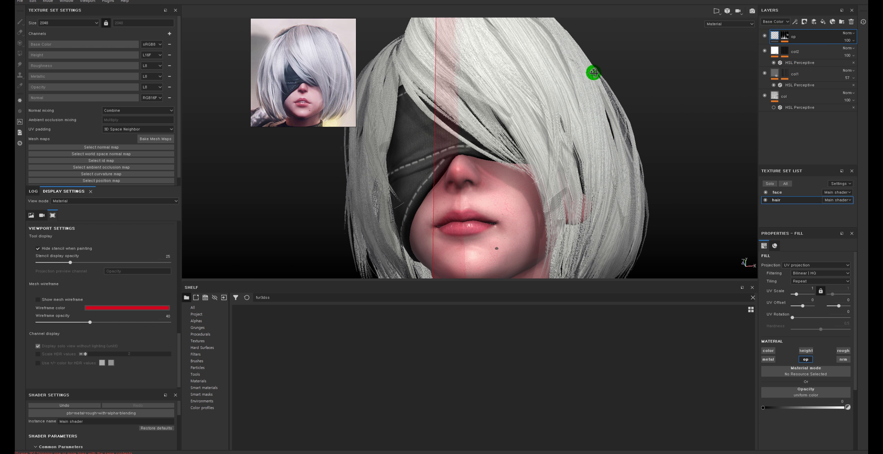
- Orbit to a three-quarter view and hide all panels for a full-screen head view
{"action": "mouse_move", "coordinate": [638, 86]}
{"action": "left_mouse_down", "text": "alt"}
{"action": "mouse_move", "coordinate": [508, 111]}
{"action": "mouse_move", "coordinate": [690, 72]}
{"action": "mouse_move", "coordinate": [692, 84]}
{"action": "mouse_move", "coordinate": [613, 93]}
{"action": "mouse_move", "coordinate": [516, 155]}
{"action": "left_mouse_up", "text": "alt"}
{"action": "scroll", "coordinate": [692, 85], "scroll_direction": "down", "scroll_amount": 3}
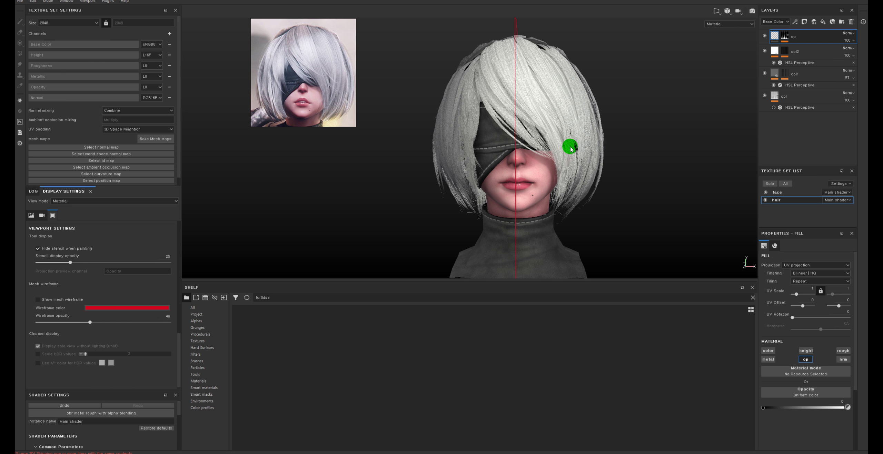
{"action": "mouse_move", "coordinate": [637, 103]}
{"action": "left_mouse_down", "text": "alt"}
{"action": "mouse_move", "coordinate": [617, 102]}
{"action": "mouse_move", "coordinate": [494, 272]}
{"action": "left_mouse_up", "text": "alt"}
{"action": "key", "text": "Tab"}
{"action": "mouse_move", "coordinate": [636, 216]}
{"action": "left_mouse_down", "text": "alt"}
{"action": "mouse_move", "coordinate": [676, 207]}
{"action": "mouse_move", "coordinate": [566, 193]}
{"action": "mouse_move", "coordinate": [609, 229]}
{"action": "left_mouse_up", "text": "alt"}
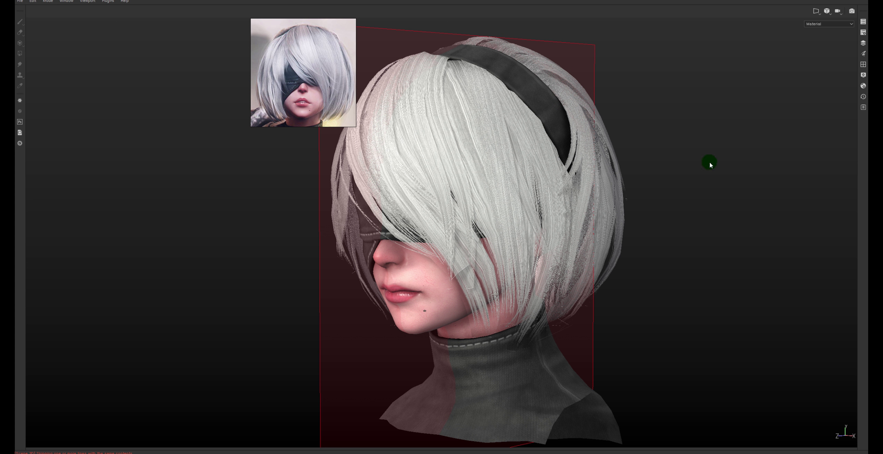
- Orbit the full-screen head to study the hair from above, three-quarter and front
{"action": "mouse_move", "coordinate": [264, 249]}
{"action": "left_mouse_down"}
{"action": "mouse_move", "coordinate": [262, 331]}
{"action": "mouse_move", "coordinate": [526, 273]}
{"action": "mouse_move", "coordinate": [686, 191]}
{"action": "mouse_move", "coordinate": [727, 234]}
{"action": "mouse_move", "coordinate": [390, 254]}
{"action": "mouse_move", "coordinate": [300, 243]}
{"action": "mouse_move", "coordinate": [656, 296]}
{"action": "mouse_move", "coordinate": [481, 262]}
{"action": "mouse_move", "coordinate": [543, 248]}
{"action": "mouse_move", "coordinate": [621, 211]}
{"action": "mouse_move", "coordinate": [373, 278]}
{"action": "mouse_move", "coordinate": [494, 274]}
{"action": "mouse_move", "coordinate": [475, 315]}
{"action": "mouse_move", "coordinate": [528, 282]}
{"action": "mouse_move", "coordinate": [568, 279]}
{"action": "mouse_move", "coordinate": [377, 318]}
{"action": "mouse_move", "coordinate": [528, 301]}
{"action": "mouse_move", "coordinate": [320, 290]}
{"action": "mouse_move", "coordinate": [436, 185]}
{"action": "mouse_move", "coordinate": [472, 223]}
{"action": "mouse_move", "coordinate": [483, 306]}
{"action": "left_mouse_up"}
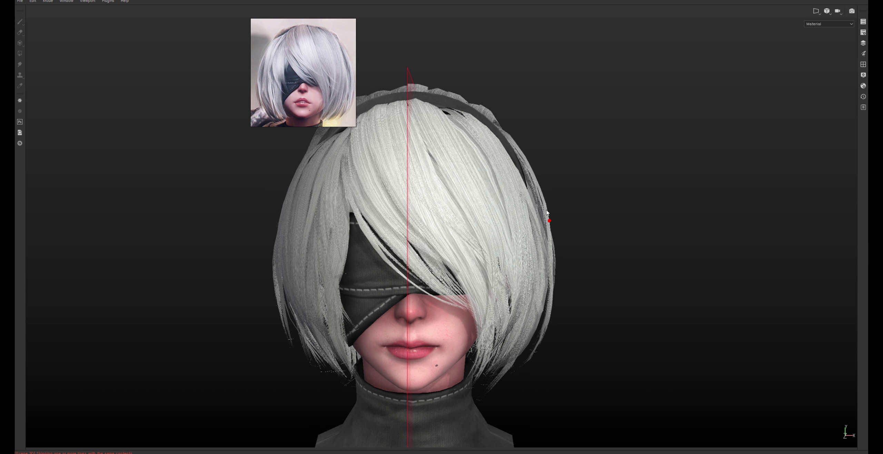
{"action": "left_click_drag", "start_coordinate": [651, 290], "coordinate": [601, 297], "text": "alt"}
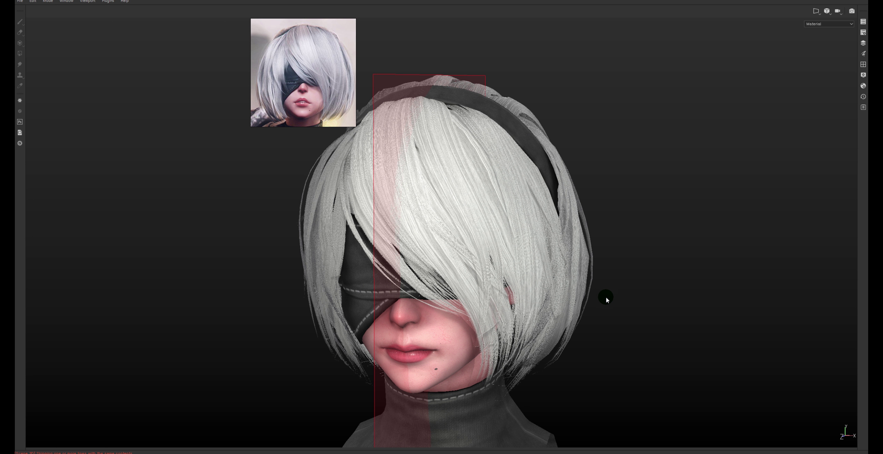
{"action": "mouse_move", "coordinate": [386, 166]}
{"action": "left_mouse_down"}
{"action": "mouse_move", "coordinate": [406, 288]}
{"action": "mouse_move", "coordinate": [447, 176]}
{"action": "left_mouse_up"}
{"action": "mouse_move", "coordinate": [702, 313]}
{"action": "left_mouse_down", "text": "alt"}
{"action": "mouse_move", "coordinate": [709, 315]}
{"action": "mouse_move", "coordinate": [643, 305]}
{"action": "mouse_move", "coordinate": [742, 279]}
{"action": "mouse_move", "coordinate": [571, 289]}
{"action": "mouse_move", "coordinate": [597, 221]}
{"action": "mouse_move", "coordinate": [579, 263]}
{"action": "mouse_move", "coordinate": [497, 235]}
{"action": "mouse_move", "coordinate": [560, 317]}
{"action": "mouse_move", "coordinate": [608, 340]}
{"action": "mouse_move", "coordinate": [730, 341]}
{"action": "mouse_move", "coordinate": [597, 339]}
{"action": "mouse_move", "coordinate": [617, 343]}
{"action": "mouse_move", "coordinate": [580, 285]}
{"action": "left_mouse_up", "text": "alt"}
- Restore the side panels and orbit the head to a three-quarter angle
{"action": "key", "text": "Tab"}
{"action": "mouse_move", "coordinate": [601, 213]}
{"action": "left_mouse_down", "text": "alt"}
{"action": "mouse_move", "coordinate": [503, 207]}
{"action": "mouse_move", "coordinate": [534, 291]}
{"action": "left_mouse_up", "text": "alt"}
{"action": "left_click", "coordinate": [533, 278]}
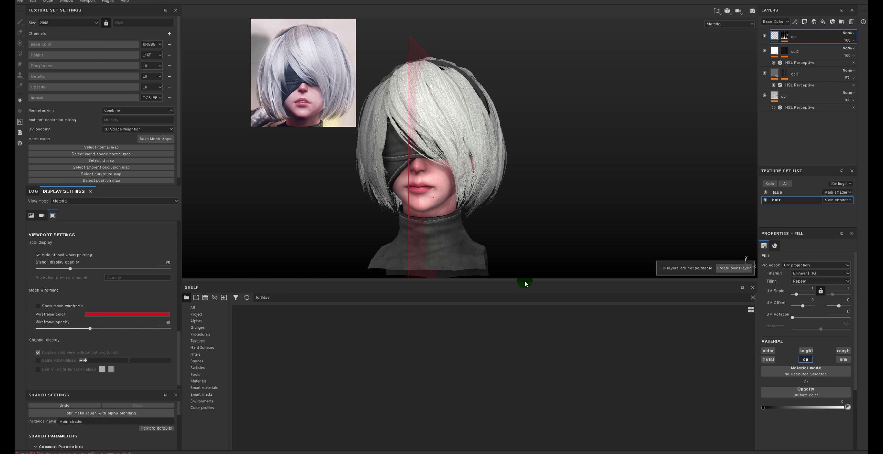
- Shrink the shelf to enlarge the 3D view and bring up the texture export settings
{"action": "left_click_drag", "start_coordinate": [524, 281], "coordinate": [524, 404]}
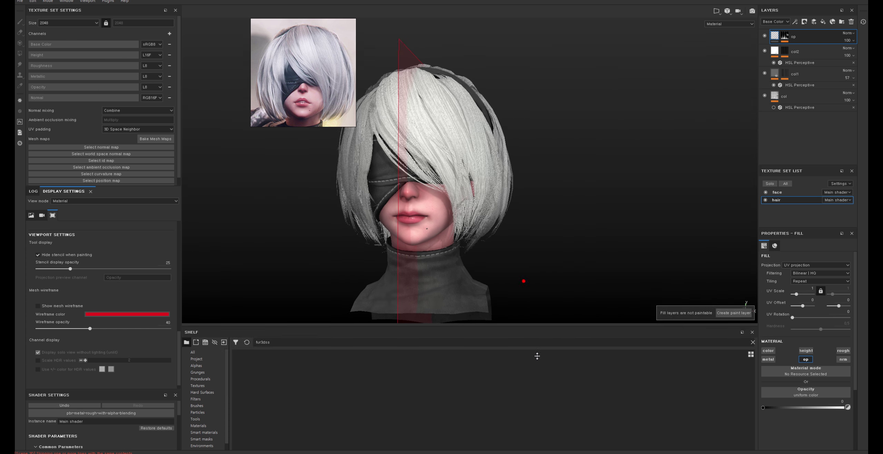
{"action": "left_click_drag", "start_coordinate": [525, 315], "coordinate": [556, 280], "text": "alt"}
{"action": "key", "text": "ctrl+shift+e"}
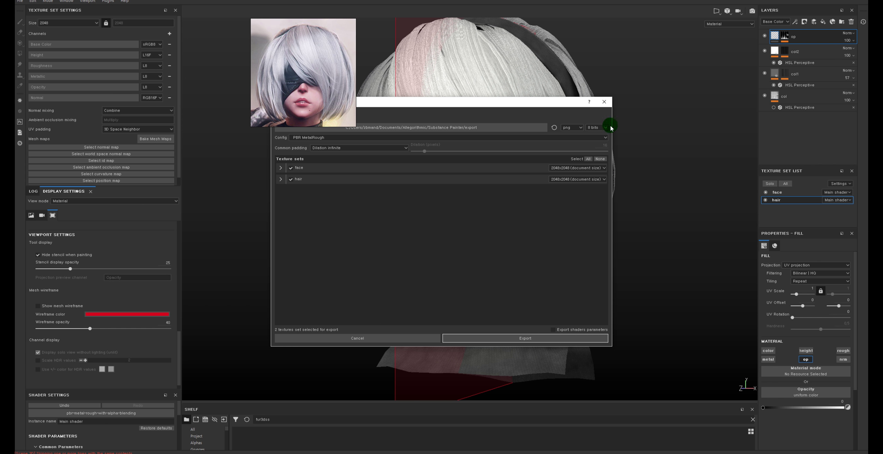
{"action": "left_click_drag", "start_coordinate": [399, 105], "coordinate": [425, 132]}
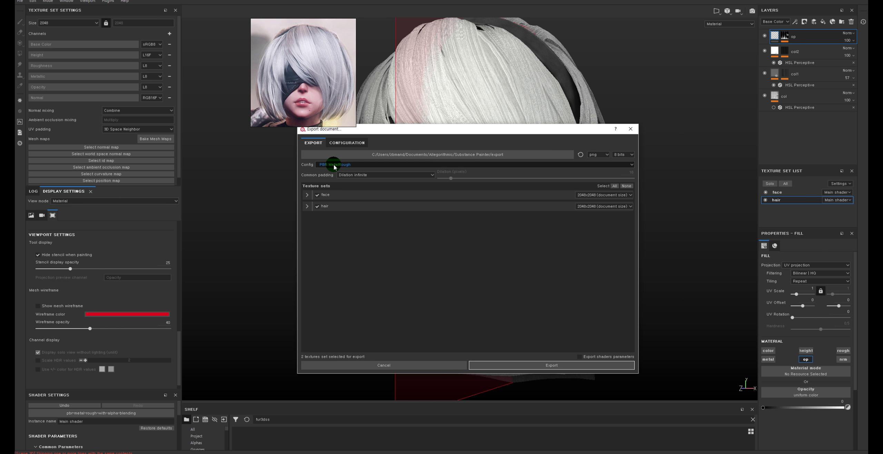
- Close the export settings without exporting and select the hair's col2 layer
{"action": "left_click", "coordinate": [630, 128]}
{"action": "mouse_move", "coordinate": [510, 186]}
{"action": "left_mouse_down", "text": "alt"}
{"action": "mouse_move", "coordinate": [545, 158]}
{"action": "mouse_move", "coordinate": [585, 183]}
{"action": "mouse_move", "coordinate": [562, 168]}
{"action": "left_mouse_up", "text": "alt"}
{"action": "left_click", "coordinate": [773, 53]}
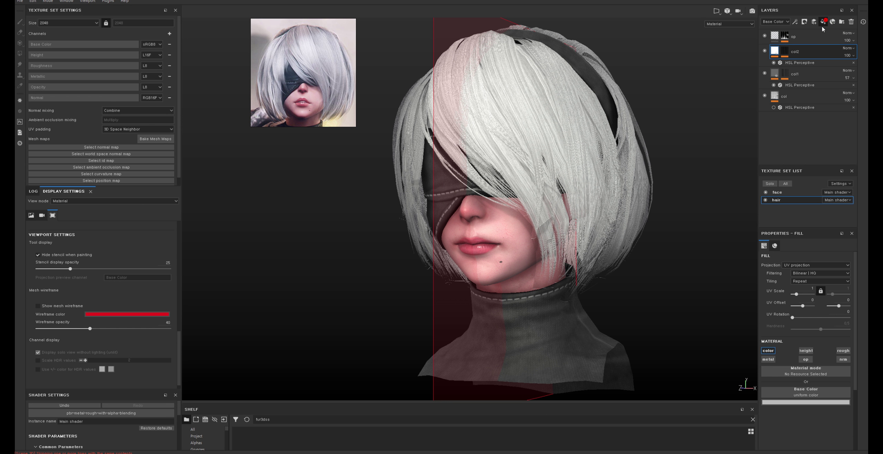
- Add a nor fill layer above col2 that affects only the Normal channel
{"action": "left_click", "coordinate": [823, 22]}
{"action": "left_click", "coordinate": [789, 51]}
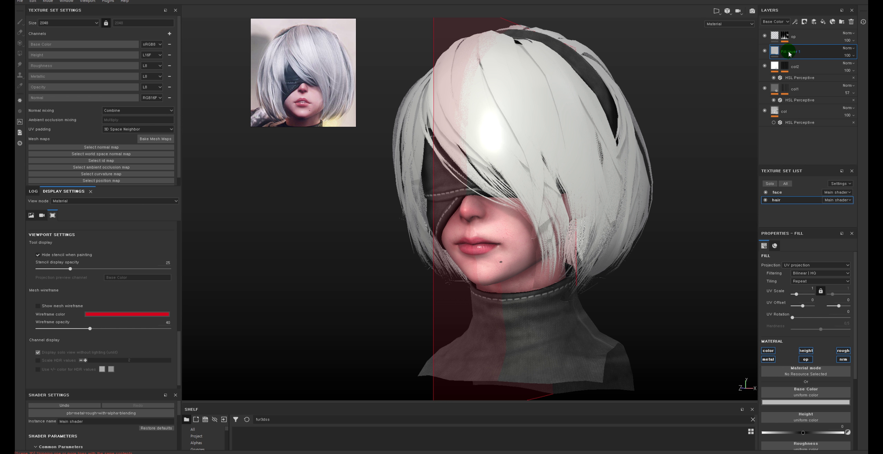
{"action": "double_click", "coordinate": [789, 52]}
{"action": "left_click", "coordinate": [769, 351]}
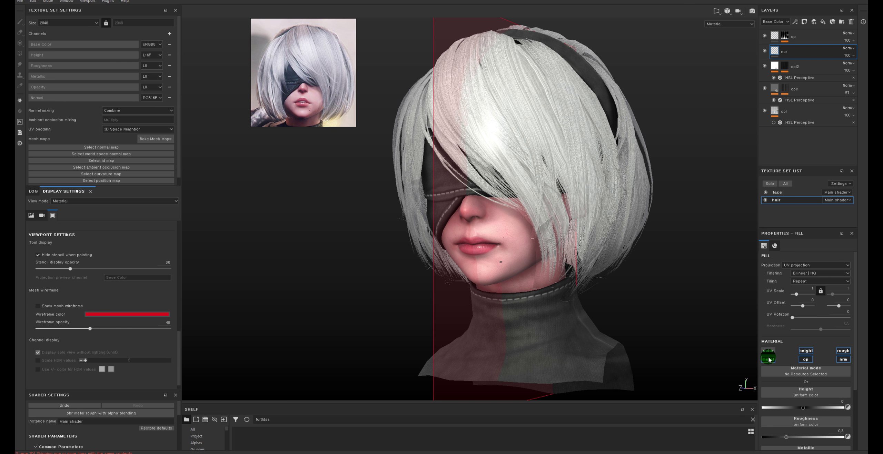
{"action": "left_click", "coordinate": [805, 351]}
{"action": "left_click", "coordinate": [844, 350]}
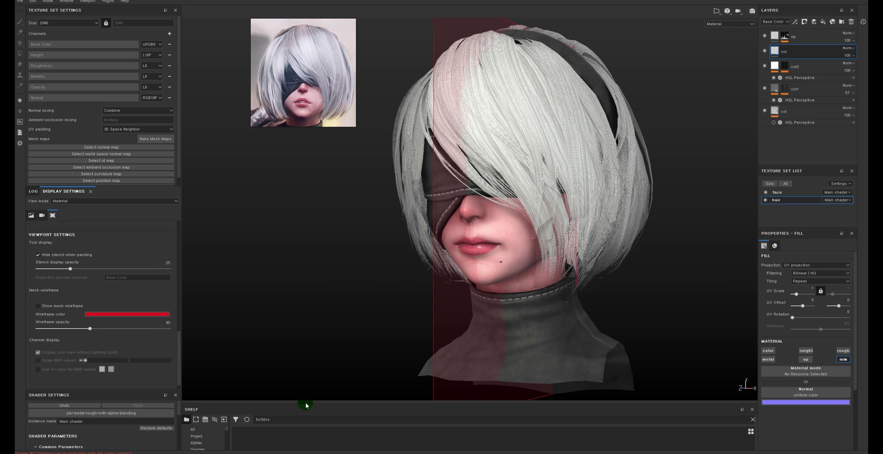
- Show all shelf resources and drag 2b_hair_nor toward the fill layer's Normal slot
{"action": "left_click_drag", "start_coordinate": [304, 403], "coordinate": [305, 290]}
{"action": "left_click", "coordinate": [196, 322]}
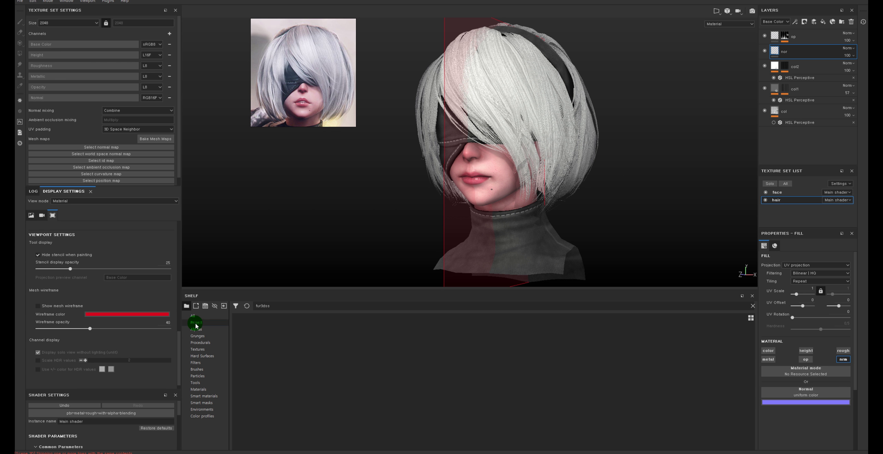
{"action": "left_click", "coordinate": [208, 322]}
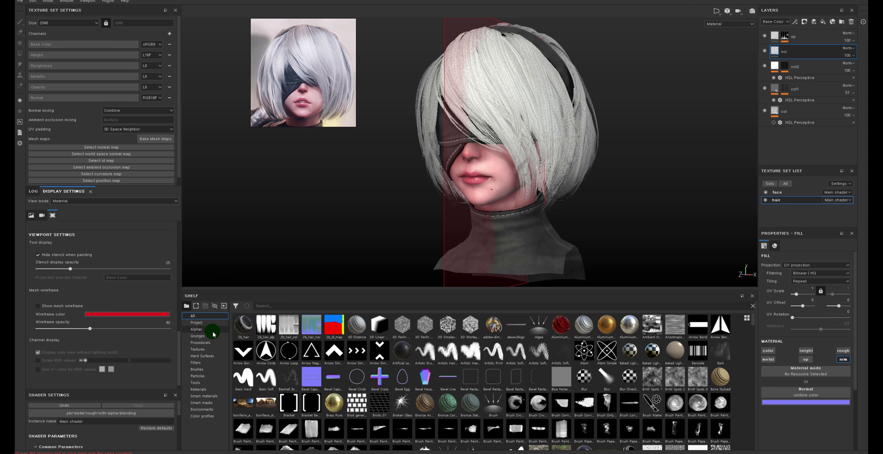
{"action": "left_click", "coordinate": [305, 332]}
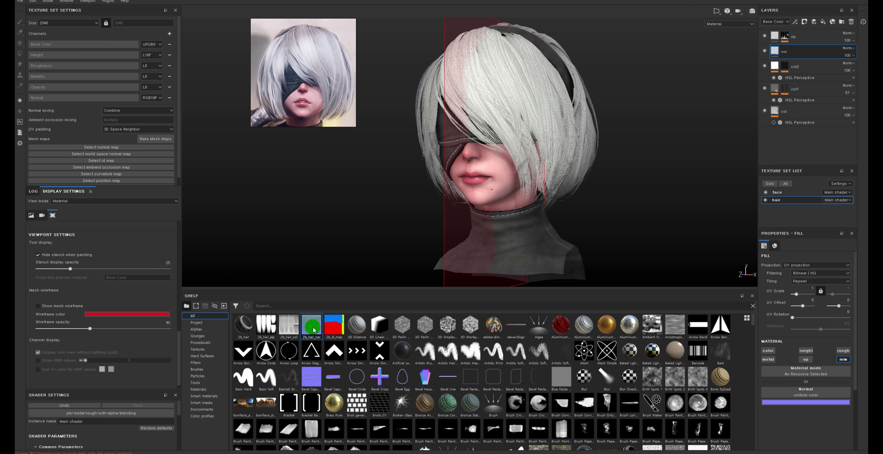
{"action": "left_click_drag", "start_coordinate": [314, 330], "coordinate": [827, 394]}
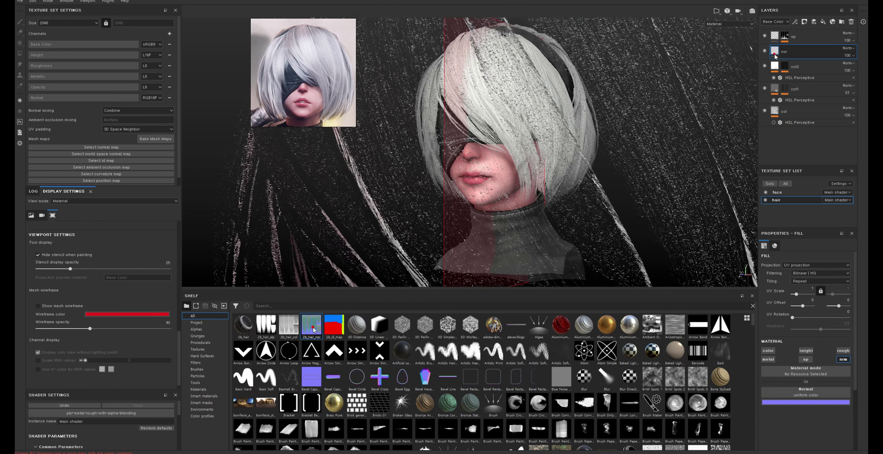
- Assign 2b_hair_nor as the normal map and add a Normal-channel Levels effect
{"action": "left_click_drag", "start_coordinate": [314, 330], "coordinate": [806, 392]}
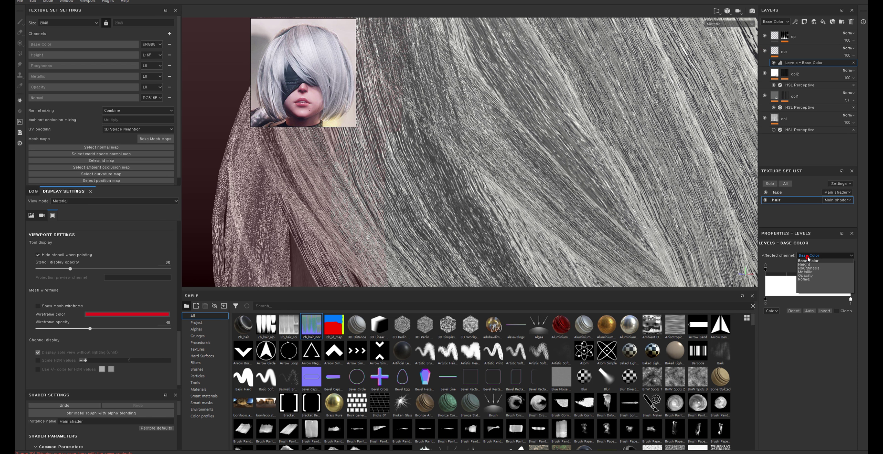
{"action": "left_click", "coordinate": [808, 259]}
{"action": "left_click", "coordinate": [852, 61]}
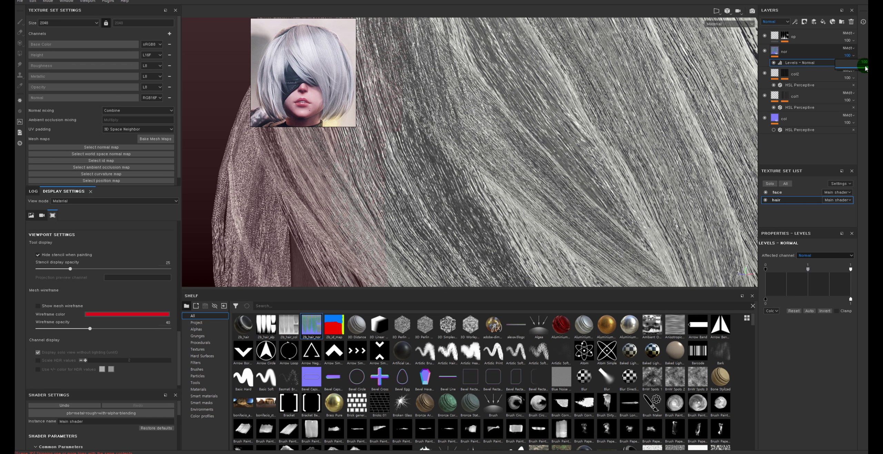
{"action": "type", "text": "1"}
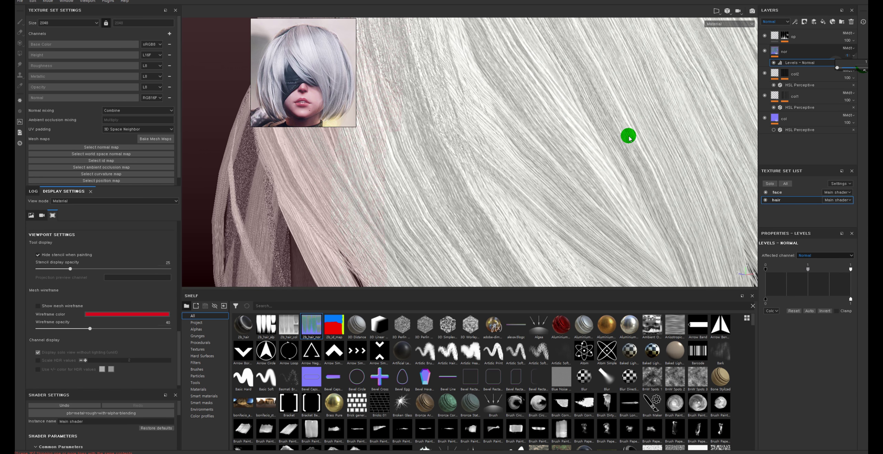
- Orbit to the face and bangs and check the single-channel views
{"action": "mouse_move", "coordinate": [660, 189]}
{"action": "left_mouse_down", "text": "alt"}
{"action": "mouse_move", "coordinate": [614, 149]}
{"action": "mouse_move", "coordinate": [493, 124]}
{"action": "mouse_move", "coordinate": [629, 118]}
{"action": "mouse_move", "coordinate": [605, 119]}
{"action": "left_mouse_up", "text": "alt"}
{"action": "key", "text": "c"}
{"action": "key", "text": "c"}
{"action": "key", "text": "c"}
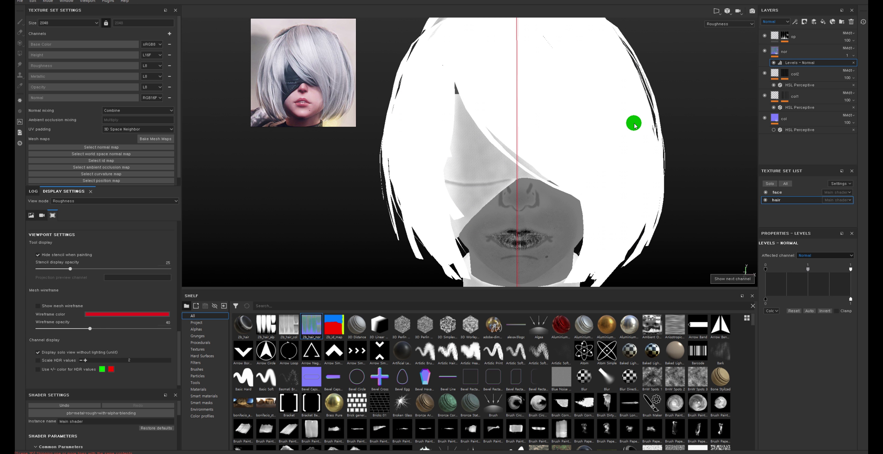
{"action": "key", "text": "c"}
{"action": "key", "text": "c"}
{"action": "key", "text": "c"}
{"action": "key", "text": "c"}
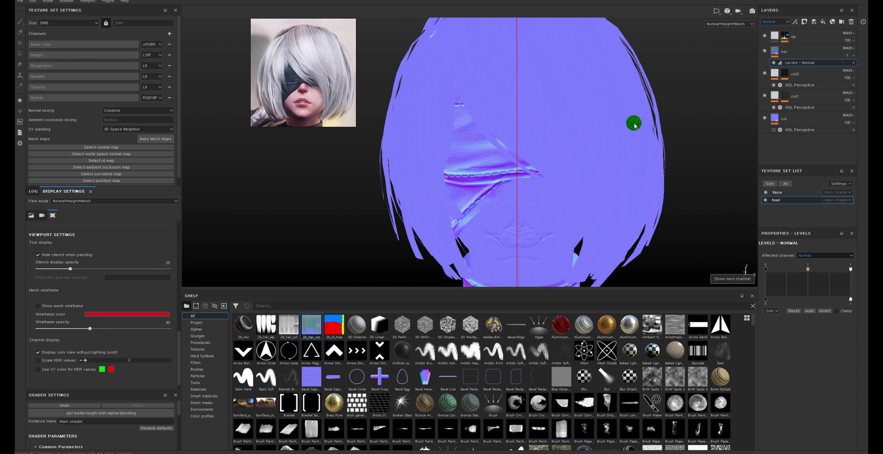
{"action": "scroll", "coordinate": [545, 118], "scroll_direction": "up", "scroll_amount": 5}
{"action": "scroll", "coordinate": [563, 93], "scroll_direction": "up", "scroll_amount": 5}
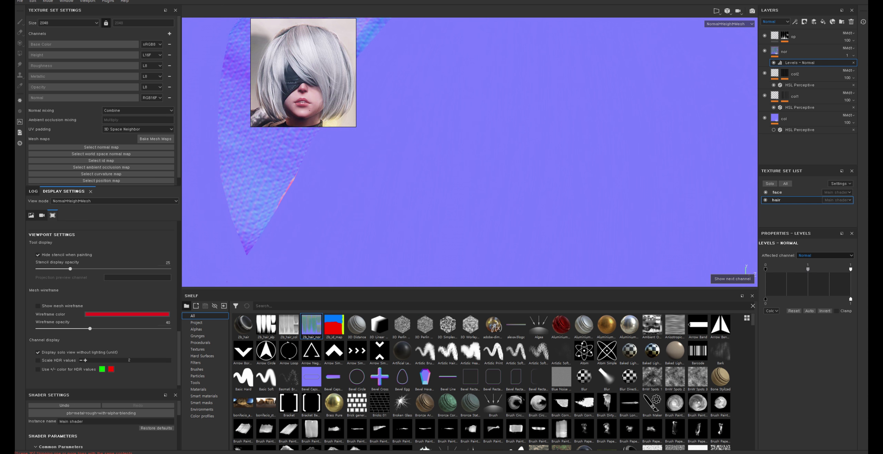
{"action": "scroll", "coordinate": [448, 154], "scroll_direction": "down", "scroll_amount": 5}
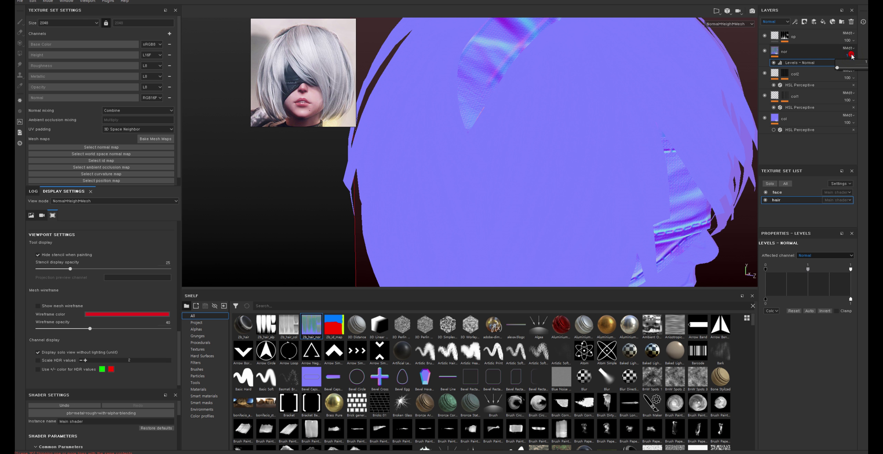
- Hide the nor layer, return to material view, and bring up the export settings
{"action": "left_click", "coordinate": [862, 62]}
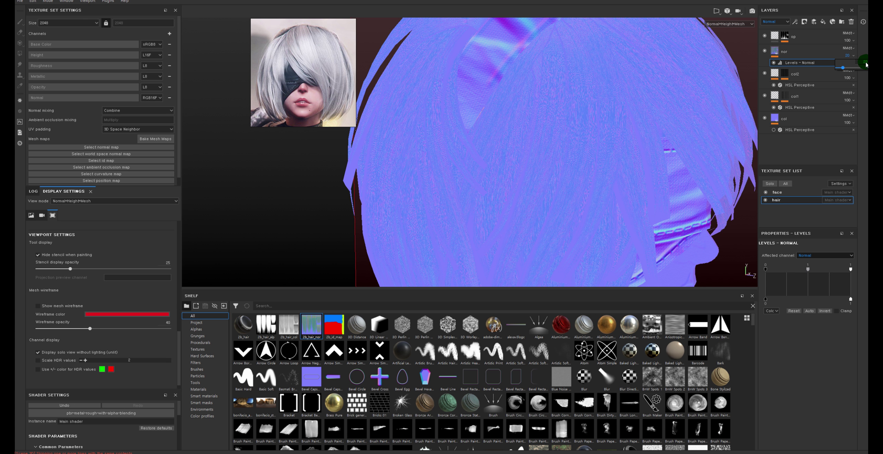
{"action": "left_click", "coordinate": [765, 51]}
{"action": "key", "text": "m"}
{"action": "key", "text": "ctrl+shift+e"}
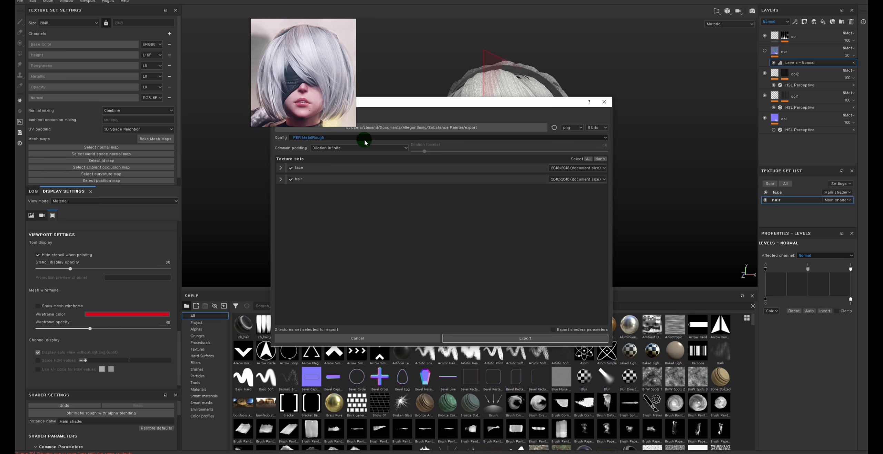
- Export face and hair with PBR MetalRough and shader parameters off, then dismiss the message
{"action": "left_click", "coordinate": [419, 160]}
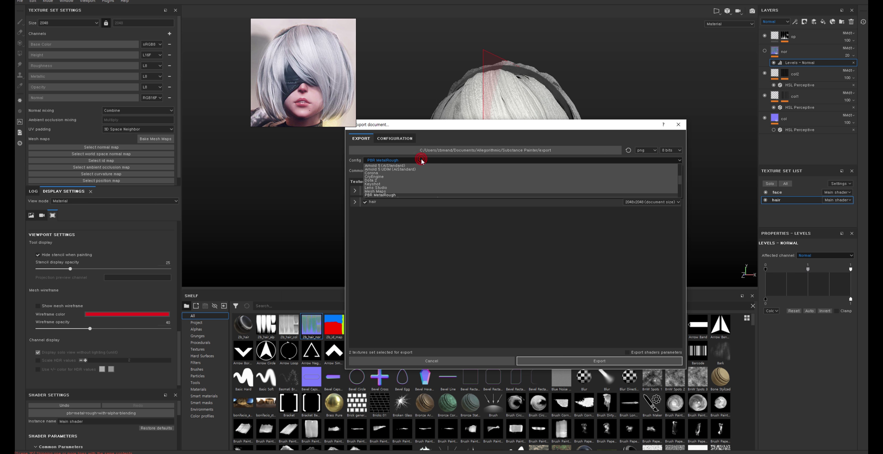
{"action": "left_click", "coordinate": [638, 355]}
{"action": "left_click", "coordinate": [593, 362]}
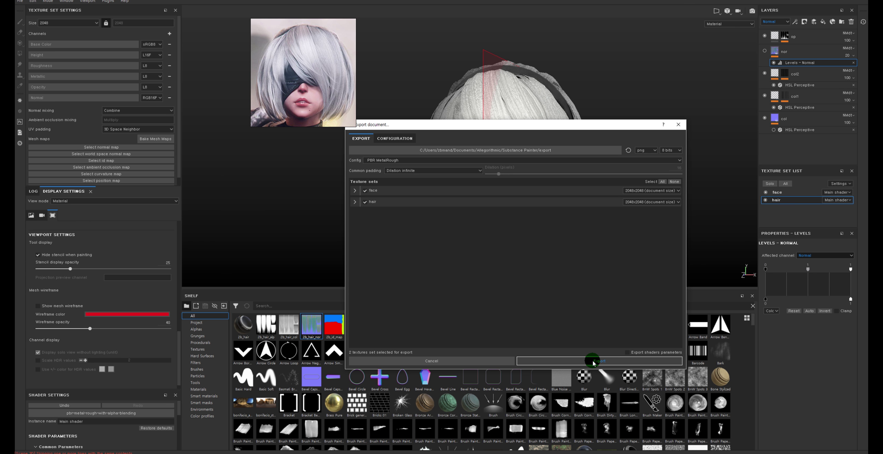
{"action": "left_click", "coordinate": [593, 361]}
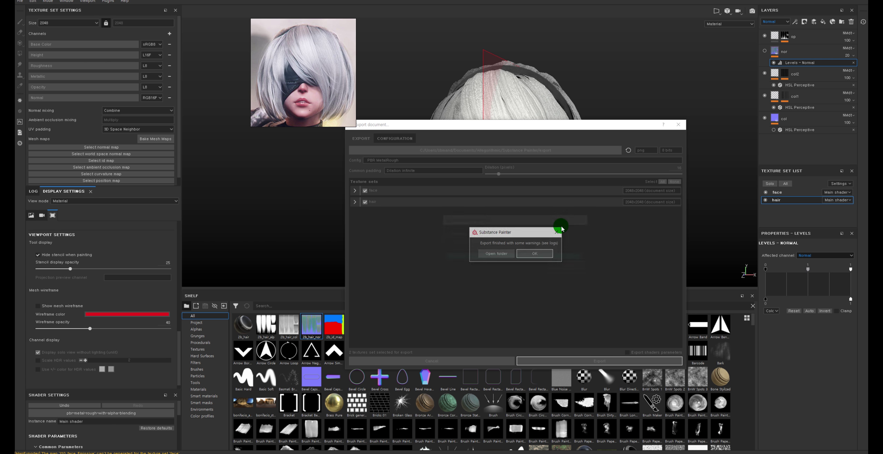
{"action": "left_click", "coordinate": [502, 254]}
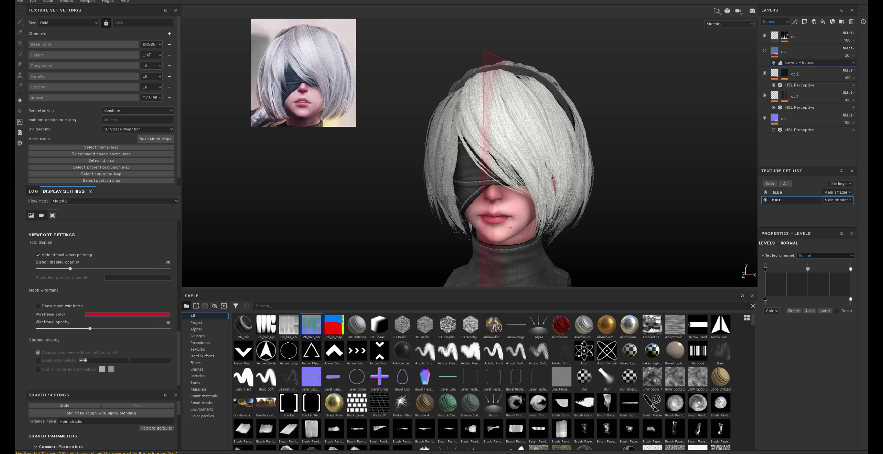
{"action": "left_click_drag", "start_coordinate": [508, 166], "coordinate": [394, 129]}
{"action": "mouse_move", "coordinate": [420, 191]}
{"action": "left_mouse_down", "text": "alt"}
{"action": "mouse_move", "coordinate": [485, 201]}
{"action": "mouse_move", "coordinate": [559, 294]}
{"action": "mouse_move", "coordinate": [571, 404]}
{"action": "left_mouse_up", "text": "alt"}
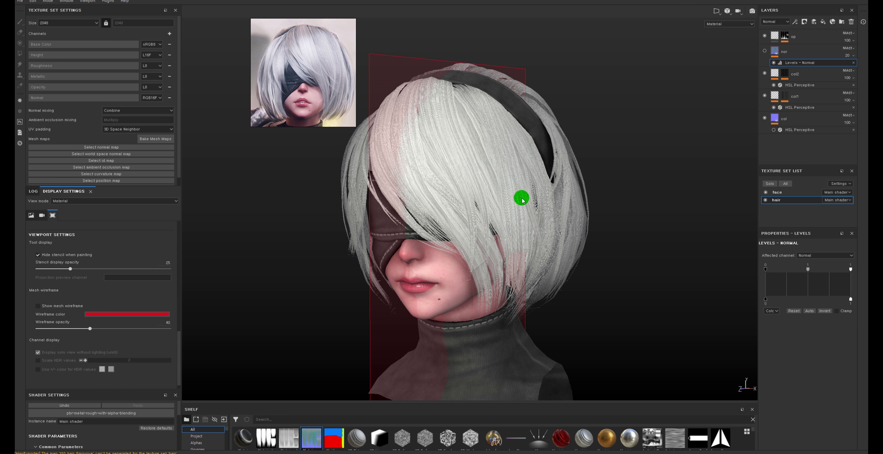
{"action": "mouse_move", "coordinate": [522, 199]}
{"action": "left_mouse_down", "text": "alt"}
{"action": "mouse_move", "coordinate": [662, 128]}
{"action": "mouse_move", "coordinate": [643, 197]}
{"action": "mouse_move", "coordinate": [662, 178]}
{"action": "left_mouse_up", "text": "alt"}
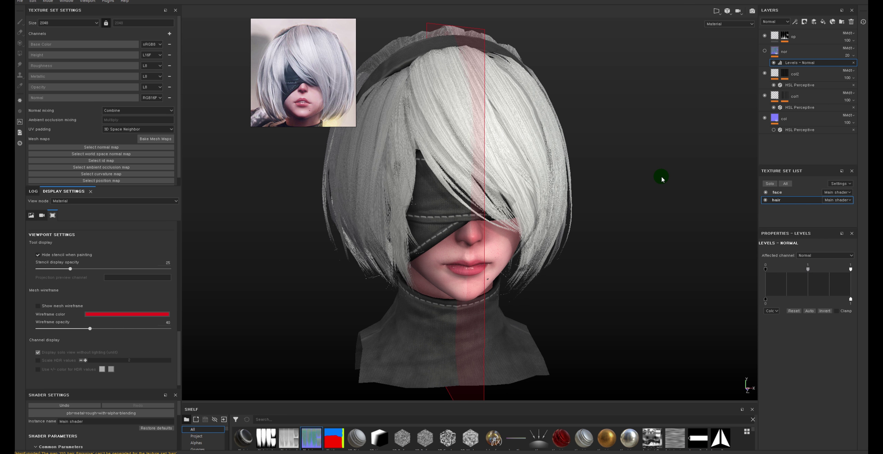
{"action": "mouse_move", "coordinate": [638, 134]}
{"action": "left_mouse_down", "text": "alt"}
{"action": "mouse_move", "coordinate": [654, 138]}
{"action": "mouse_move", "coordinate": [637, 145]}
{"action": "mouse_move", "coordinate": [641, 149]}
{"action": "left_mouse_up", "text": "alt"}
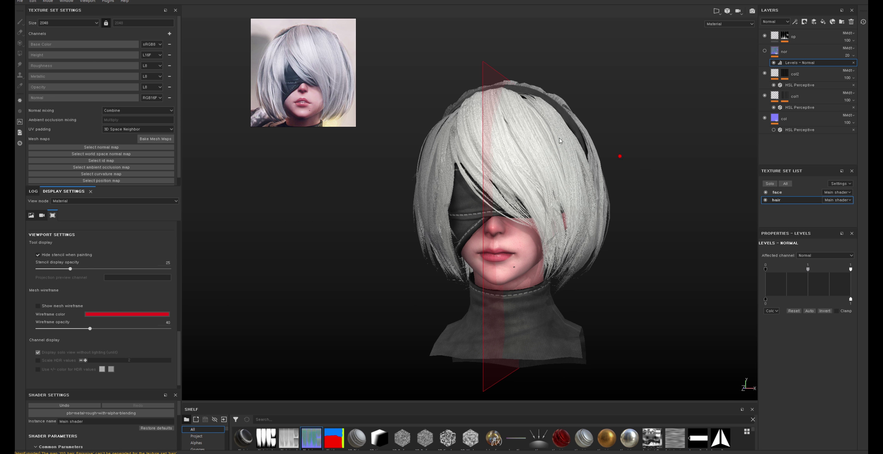
{"action": "left_click", "coordinate": [469, 123]}
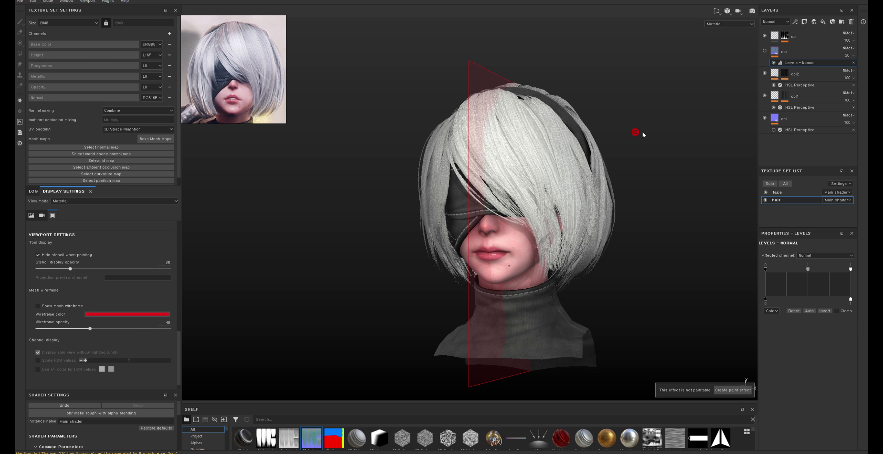
{"action": "key", "text": "ctrl+shift+e"}
- Set the face and hair texture sets to a 4096x4096 export size
{"action": "left_click", "coordinate": [586, 159]}
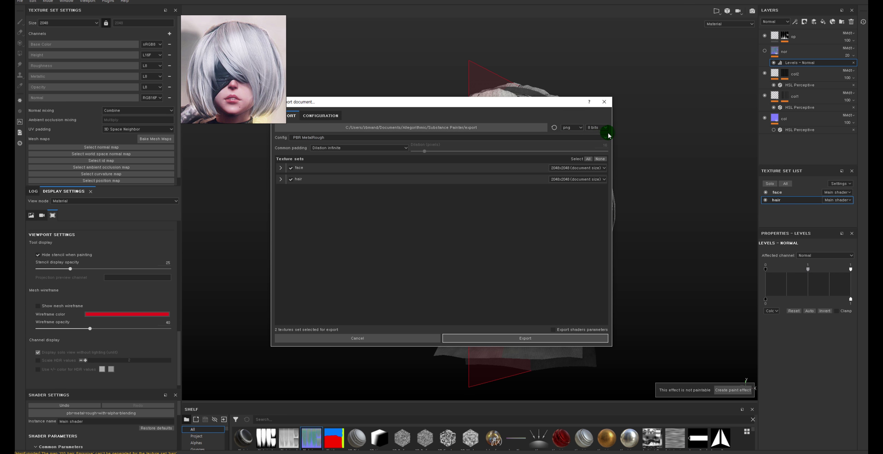
{"action": "left_click", "coordinate": [583, 168]}
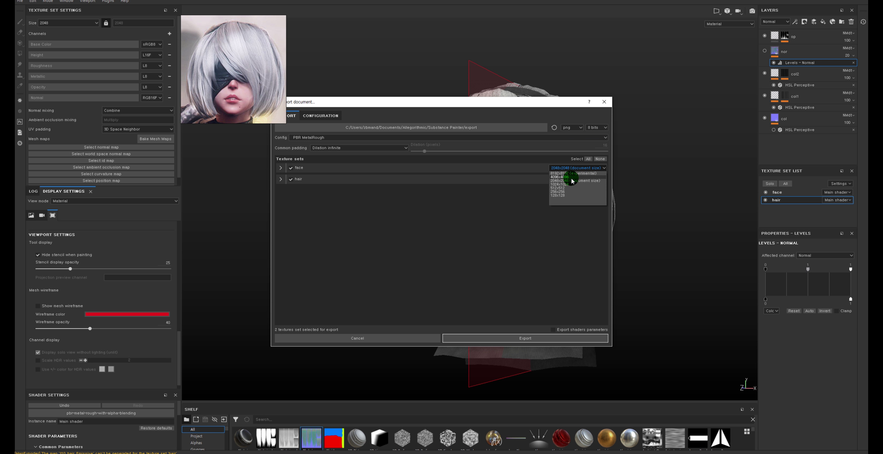
{"action": "left_click", "coordinate": [572, 178]}
{"action": "left_click", "coordinate": [562, 189]}
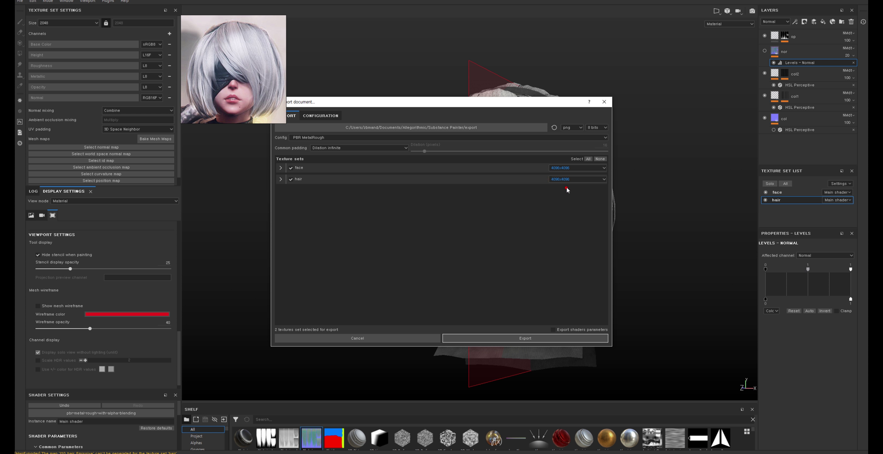
- Export with the PBR SpecGloss from MetalRough preset and dismiss the finished message
{"action": "left_click", "coordinate": [355, 137]}
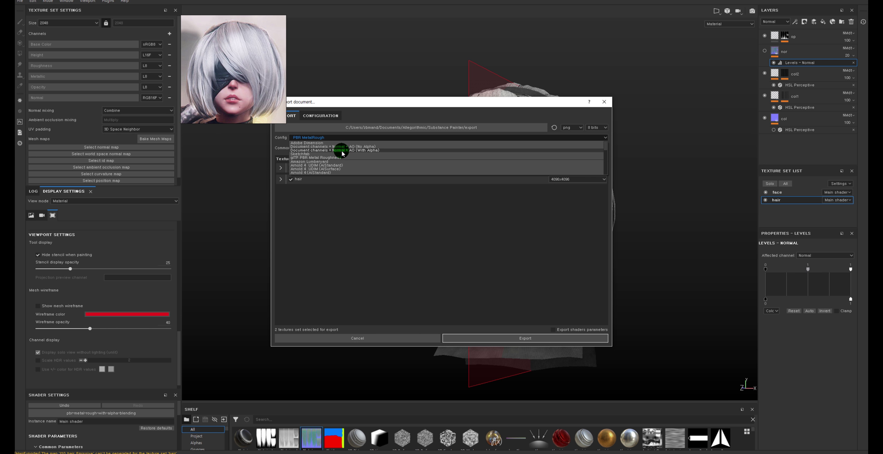
{"action": "scroll", "coordinate": [342, 155], "scroll_direction": "down", "scroll_amount": 1}
{"action": "scroll", "coordinate": [344, 151], "scroll_direction": "down", "scroll_amount": 2}
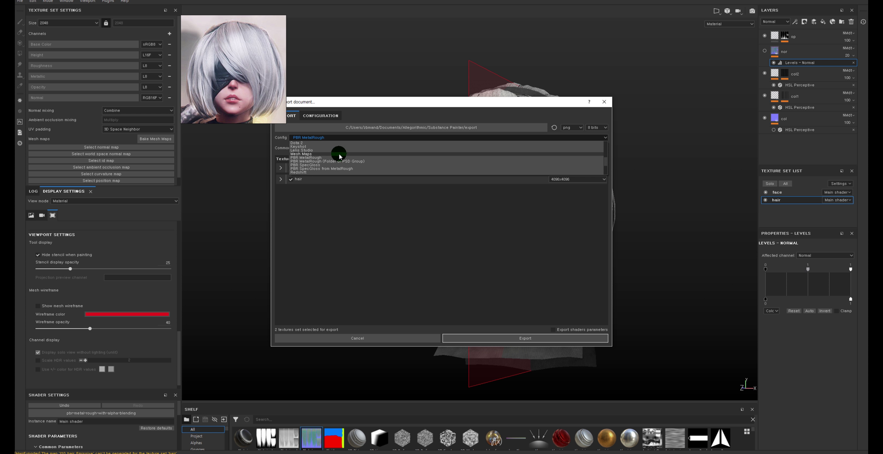
{"action": "left_click", "coordinate": [344, 169]}
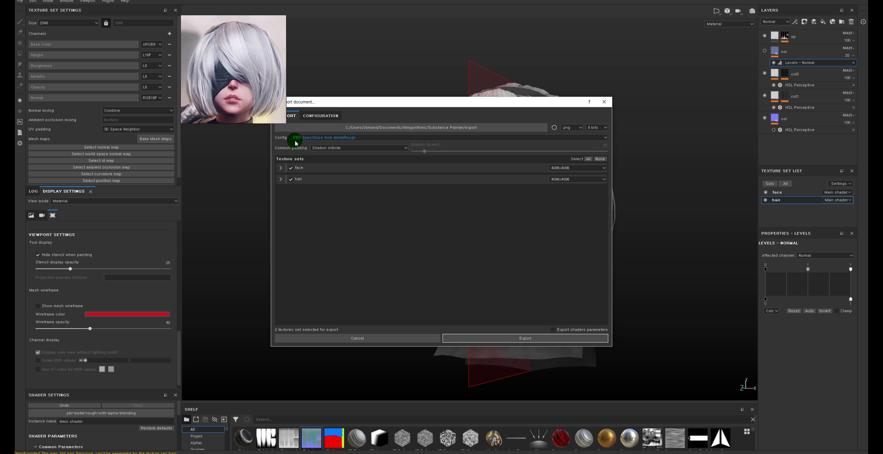
{"action": "left_click", "coordinate": [529, 339]}
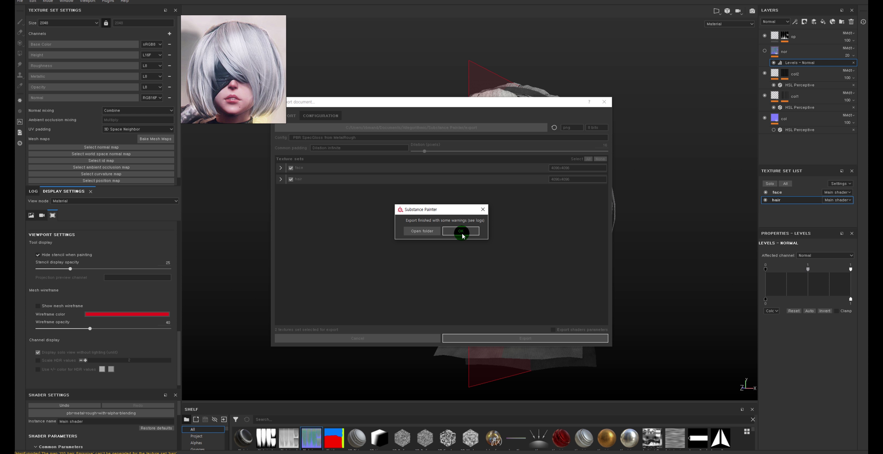
{"action": "left_click", "coordinate": [462, 231]}
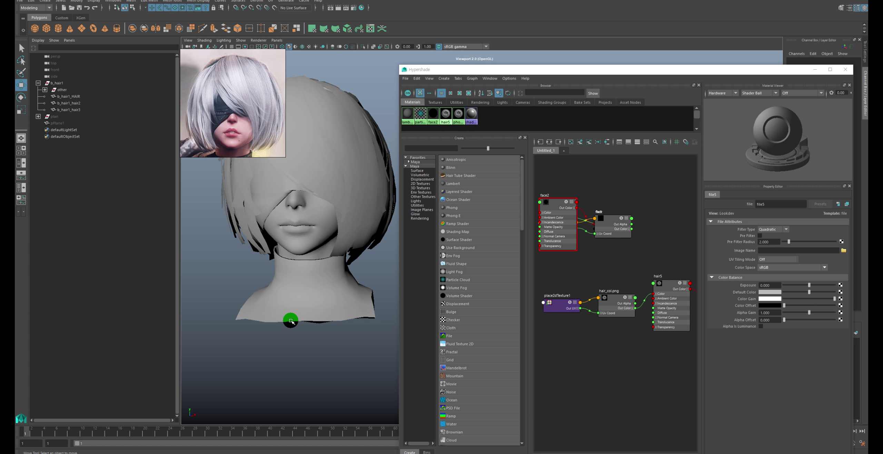
- Browse the texture node's image path to the 2b project's sourceimages\texture folder
{"action": "left_click_drag", "start_coordinate": [549, 206], "coordinate": [658, 199]}
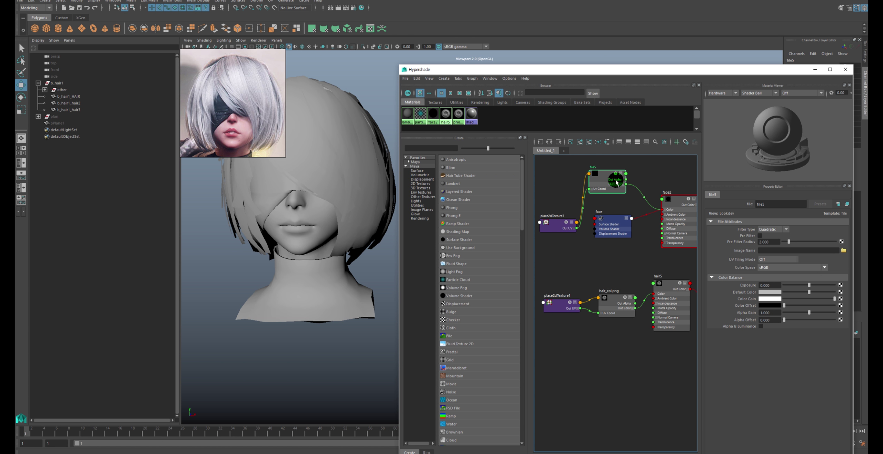
{"action": "left_click", "coordinate": [843, 250]}
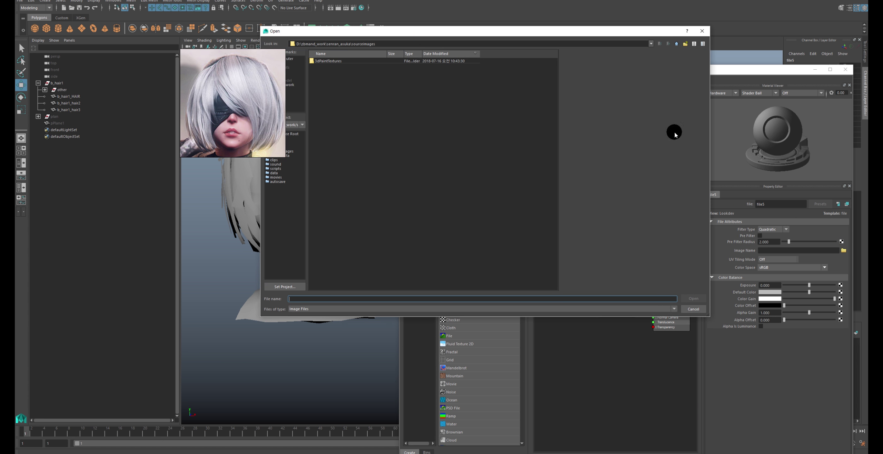
{"action": "left_click", "coordinate": [677, 44]}
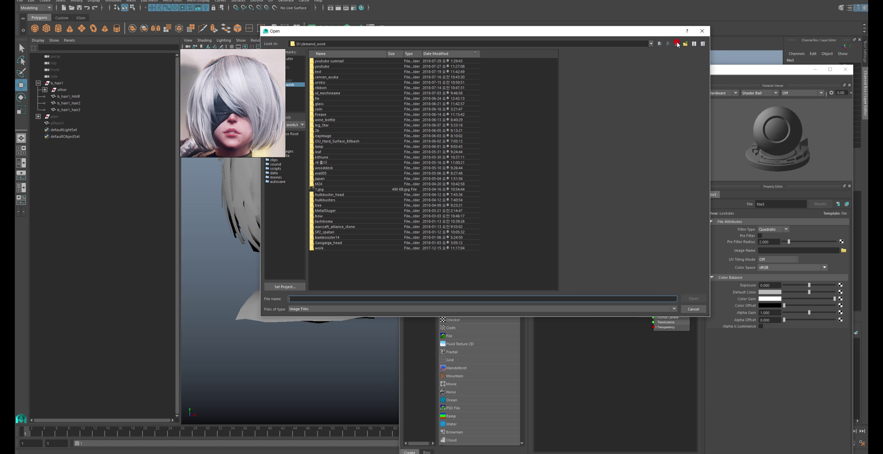
{"action": "left_click", "coordinate": [344, 91]}
{"action": "double_click", "coordinate": [320, 131]}
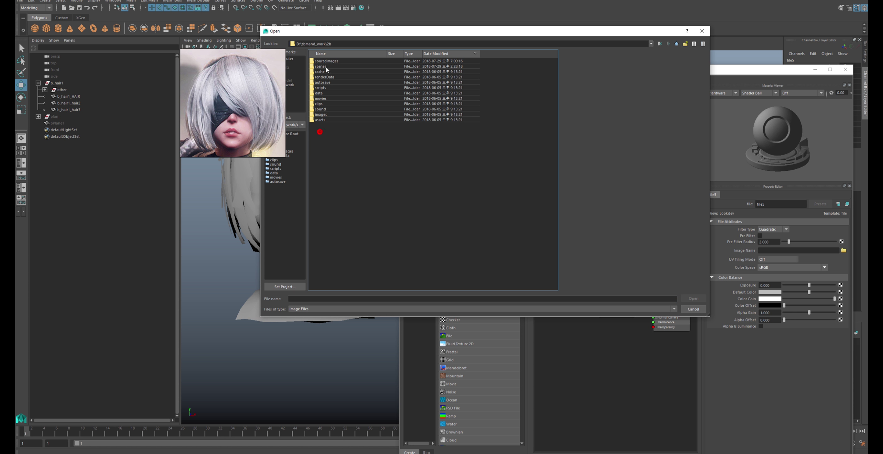
{"action": "double_click", "coordinate": [325, 62]}
{"action": "double_click", "coordinate": [334, 63]}
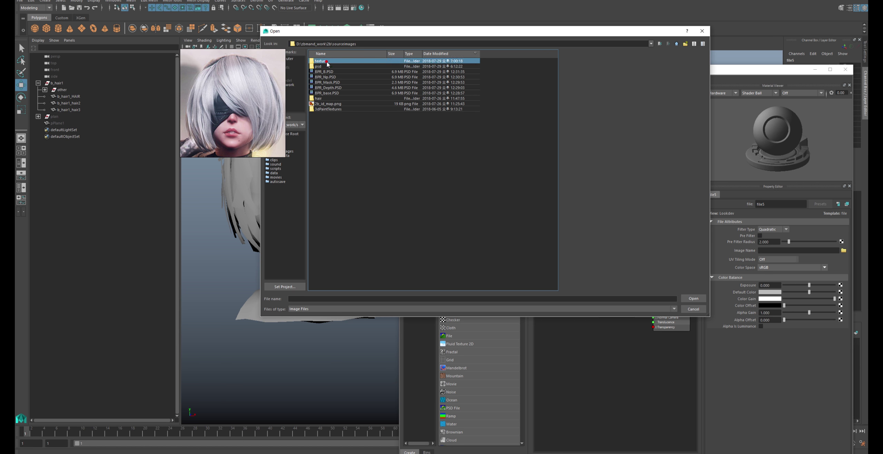
- Preview the exported maps and load t10_face_Diffuse.png as the face texture
{"action": "left_click", "coordinate": [336, 61]}
{"action": "left_click", "coordinate": [341, 93]}
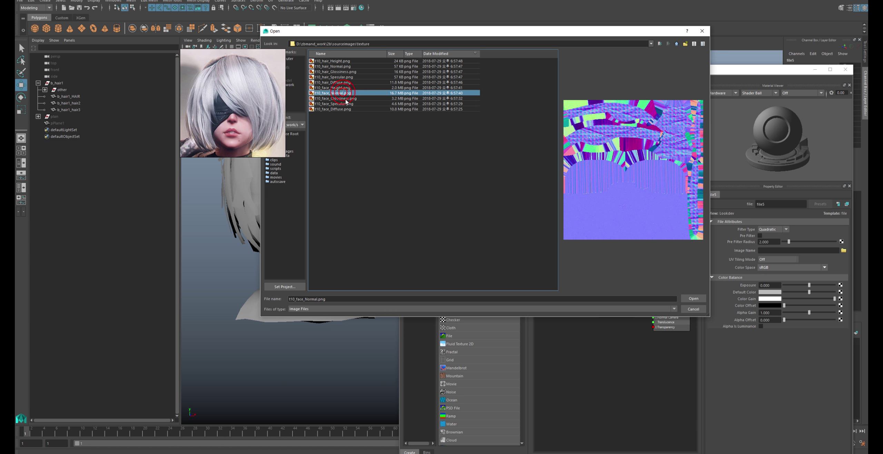
{"action": "left_click", "coordinate": [341, 61]}
{"action": "left_click", "coordinate": [344, 66]}
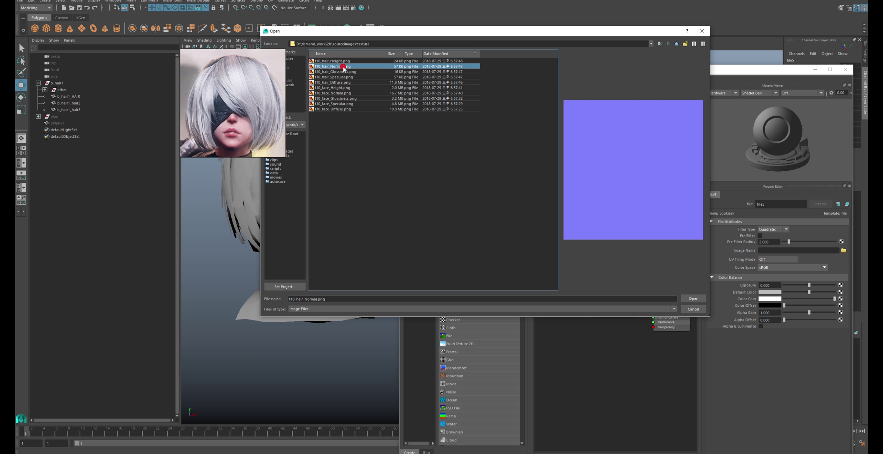
{"action": "left_click", "coordinate": [342, 83]}
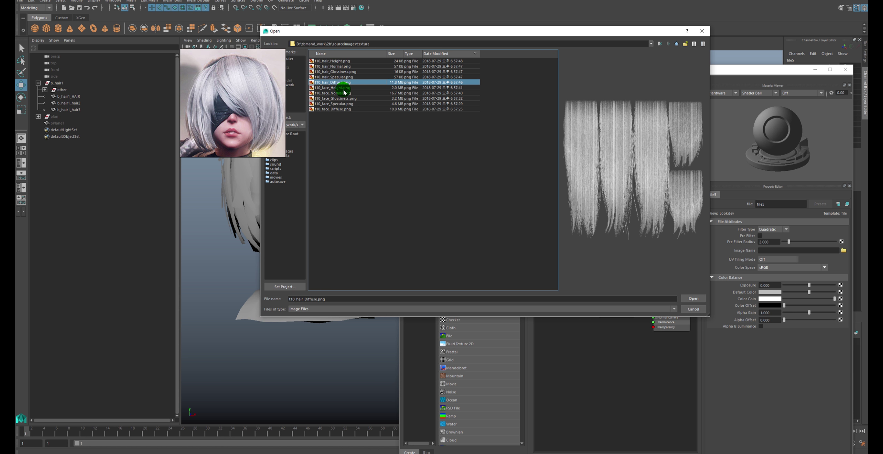
{"action": "left_click", "coordinate": [342, 88]}
{"action": "double_click", "coordinate": [344, 109]}
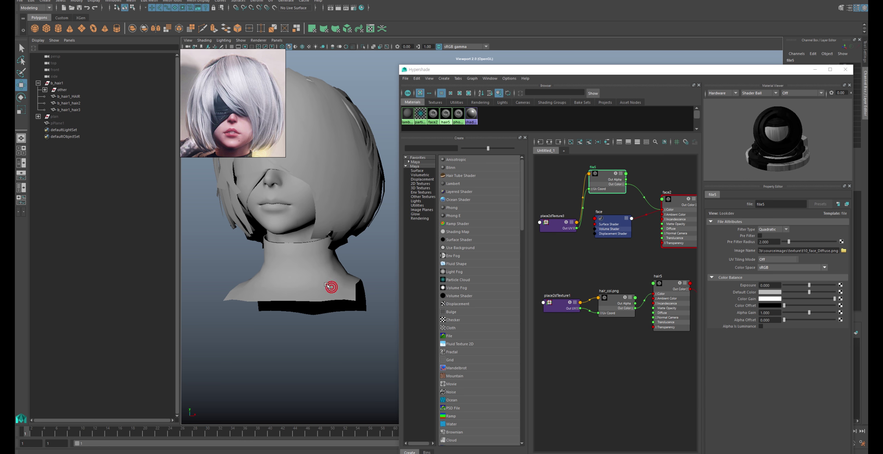
- Show textured display and zoom in on the painted lips, mouth and nose
{"action": "key", "text": "6"}
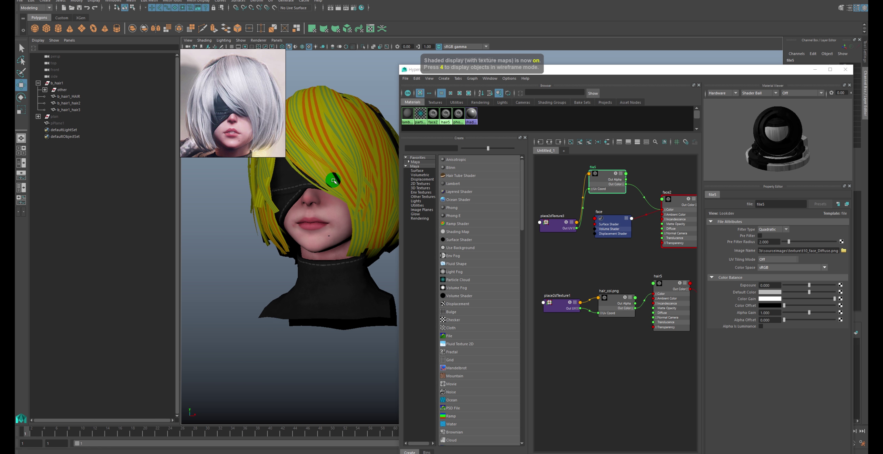
{"action": "left_click_drag", "start_coordinate": [346, 153], "coordinate": [339, 182], "text": "alt"}
{"action": "scroll", "coordinate": [328, 204], "scroll_direction": "up", "scroll_amount": 8}
{"action": "left_click_drag", "start_coordinate": [316, 228], "coordinate": [315, 236], "text": "alt"}
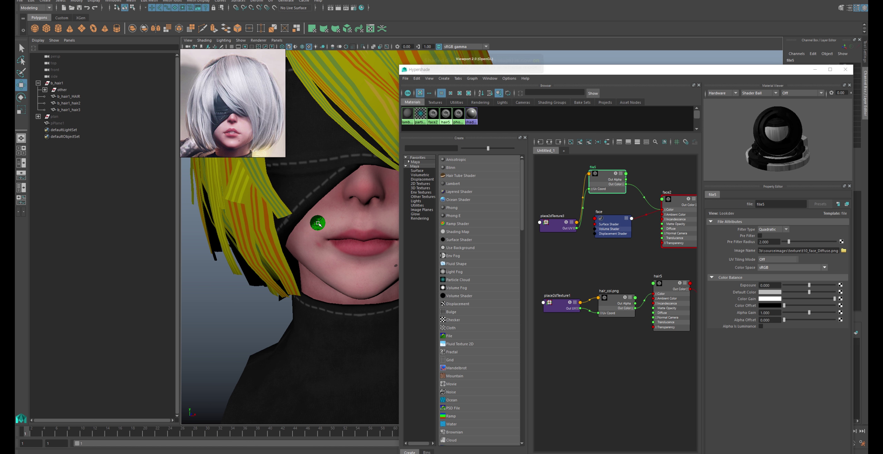
{"action": "scroll", "coordinate": [315, 230], "scroll_direction": "up", "scroll_amount": 5}
{"action": "middle_click_drag", "start_coordinate": [315, 223], "coordinate": [349, 256], "text": "alt"}
{"action": "middle_click_drag", "start_coordinate": [245, 242], "coordinate": [315, 248], "text": "alt"}
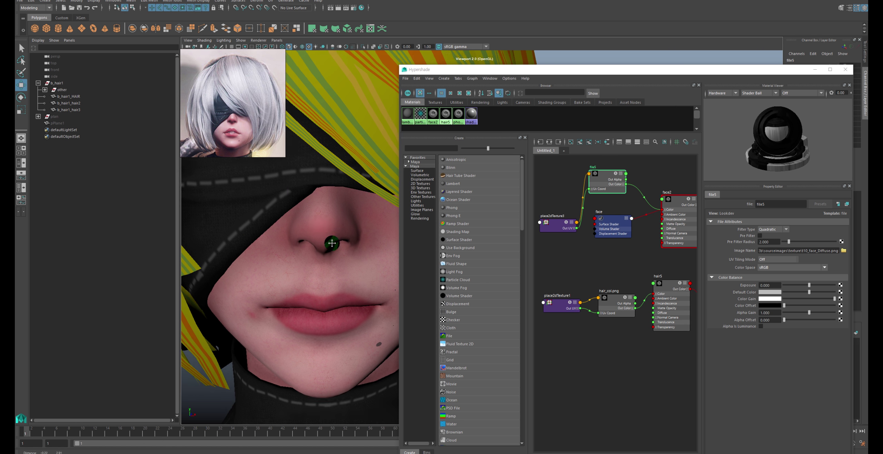
- Orbit and zoom around the whole head and hair to review the face texture
{"action": "mouse_move", "coordinate": [315, 213]}
{"action": "left_mouse_down", "text": "alt"}
{"action": "mouse_move", "coordinate": [329, 252]}
{"action": "mouse_move", "coordinate": [340, 251]}
{"action": "left_mouse_up", "text": "alt"}
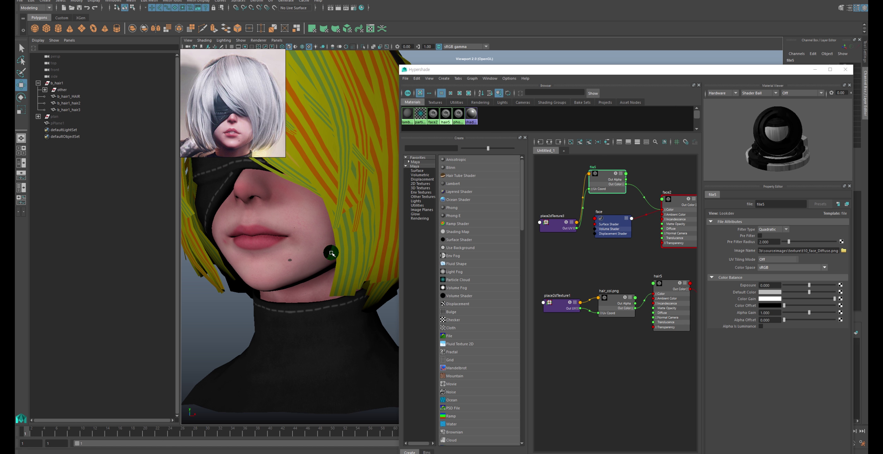
{"action": "scroll", "coordinate": [331, 252], "scroll_direction": "down", "scroll_amount": 6}
{"action": "scroll", "coordinate": [344, 271], "scroll_direction": "up", "scroll_amount": 2}
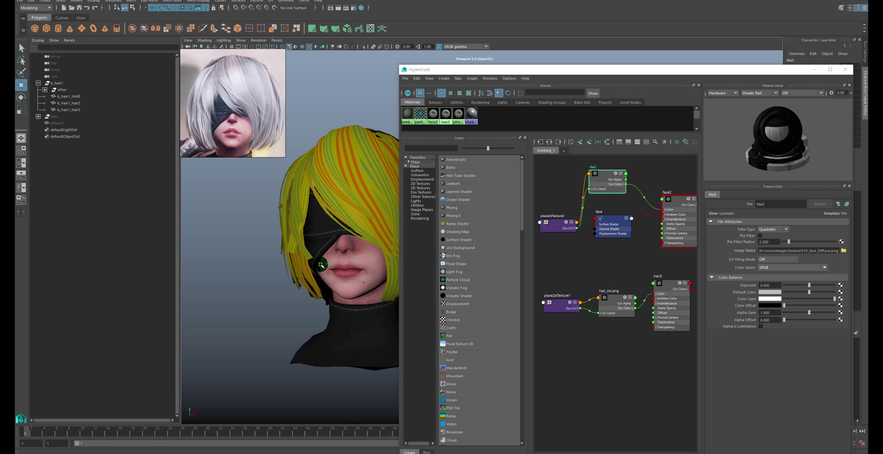
{"action": "scroll", "coordinate": [248, 270], "scroll_direction": "down", "scroll_amount": 2}
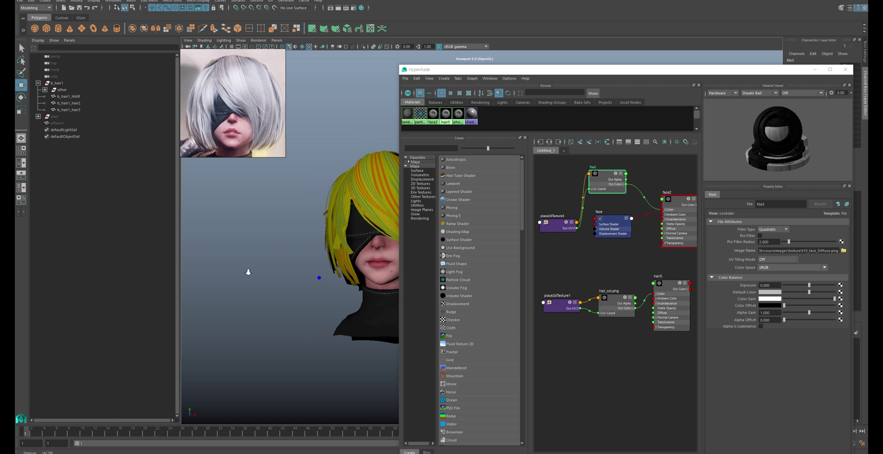
{"action": "scroll", "coordinate": [260, 252], "scroll_direction": "down", "scroll_amount": 2}
{"action": "mouse_move", "coordinate": [260, 253]}
{"action": "left_mouse_down", "text": "alt"}
{"action": "mouse_move", "coordinate": [327, 241]}
{"action": "mouse_move", "coordinate": [361, 279]}
{"action": "left_mouse_up", "text": "alt"}
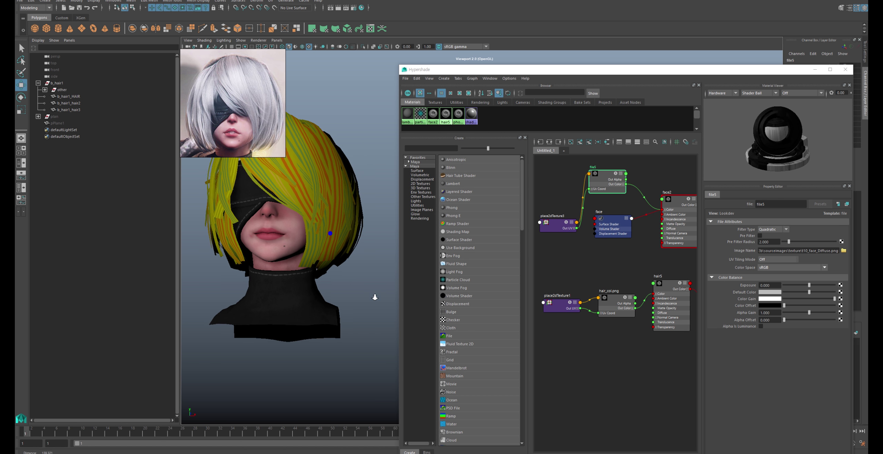
{"action": "scroll", "coordinate": [325, 261], "scroll_direction": "up", "scroll_amount": 2}
{"action": "scroll", "coordinate": [322, 296], "scroll_direction": "up", "scroll_amount": 3}
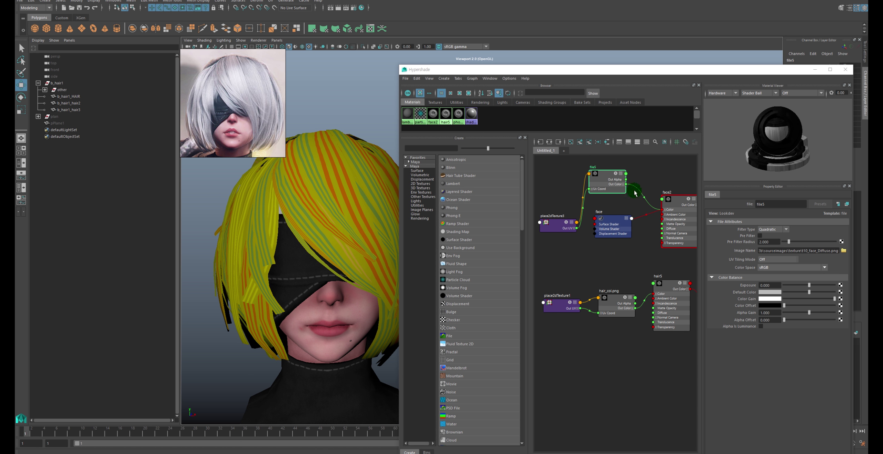
{"action": "scroll", "coordinate": [317, 217], "scroll_direction": "down", "scroll_amount": 2}
- Load texture\t10_hair_Diffuse.png into the hair5 material's hair_col.png file node
{"action": "left_click", "coordinate": [296, 201]}
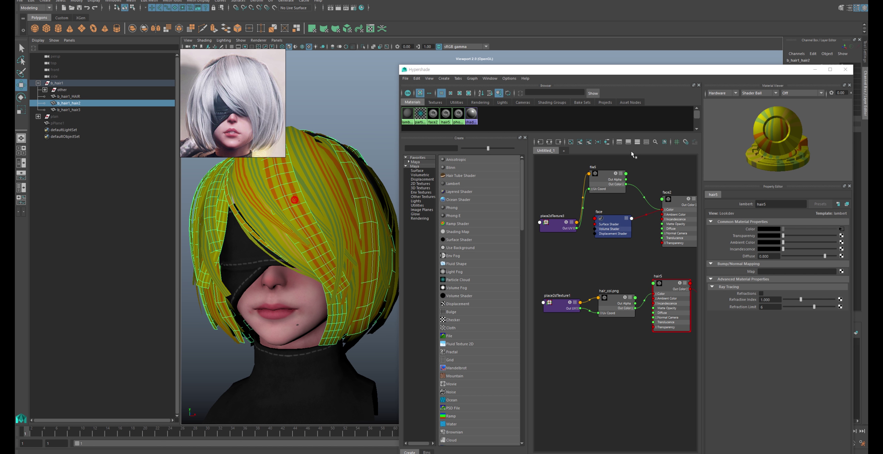
{"action": "left_click", "coordinate": [606, 142]}
{"action": "left_click", "coordinate": [607, 297]}
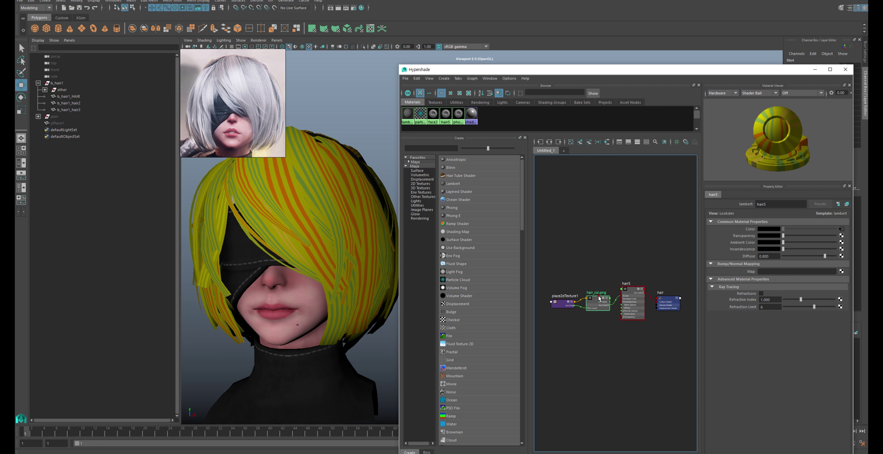
{"action": "left_click", "coordinate": [844, 252]}
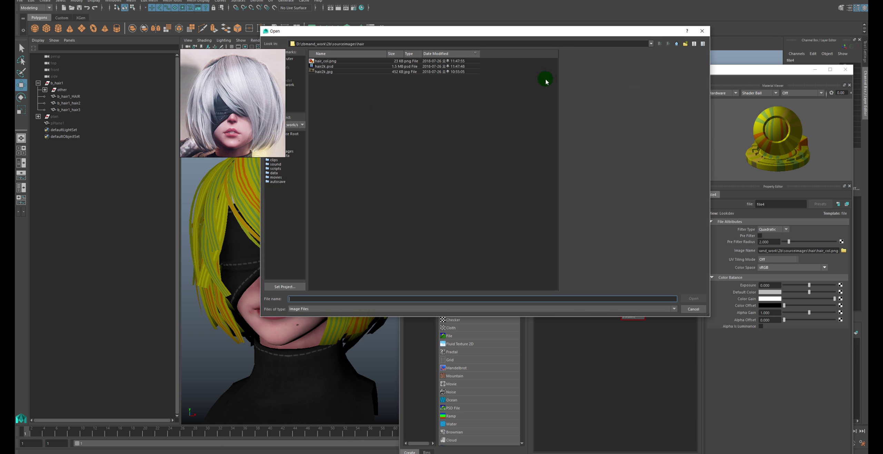
{"action": "left_click", "coordinate": [675, 44]}
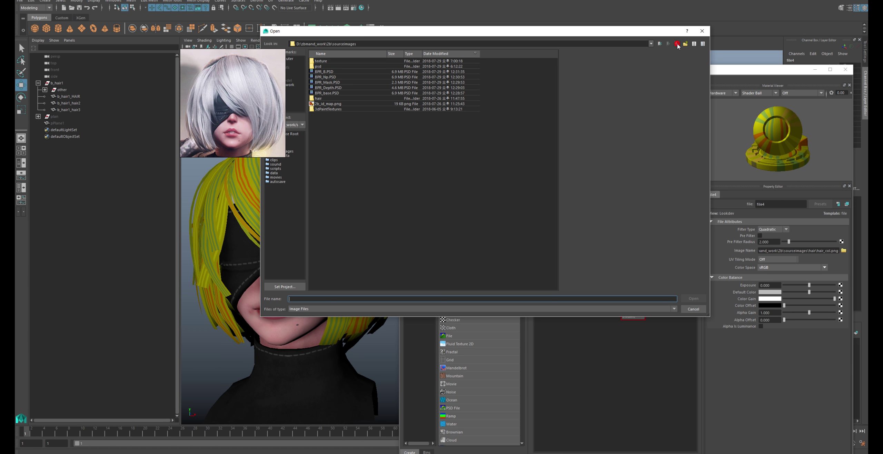
{"action": "double_click", "coordinate": [338, 61]}
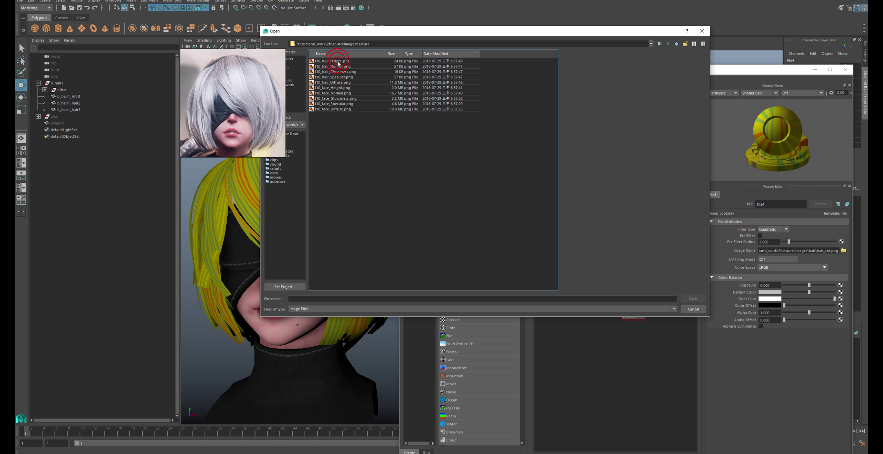
{"action": "left_click", "coordinate": [337, 60]}
{"action": "double_click", "coordinate": [341, 83]}
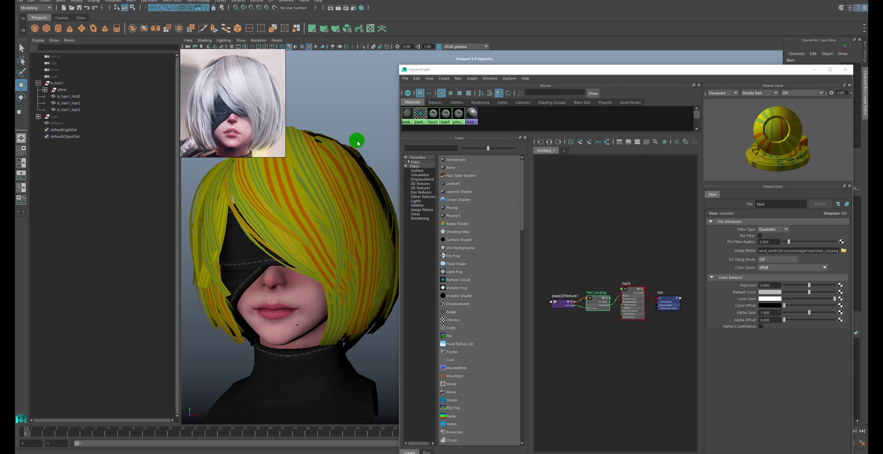
- Tidy the hair5 network in the node graph and select the hair5 material
{"action": "left_click_drag", "start_coordinate": [349, 143], "coordinate": [355, 155], "text": "alt"}
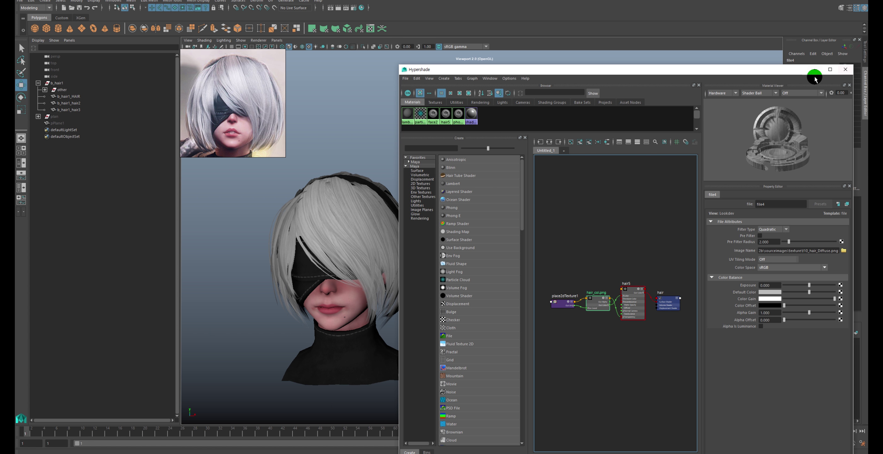
{"action": "left_click_drag", "start_coordinate": [598, 296], "coordinate": [592, 236]}
{"action": "right_click_drag", "start_coordinate": [600, 241], "coordinate": [589, 286], "text": "alt"}
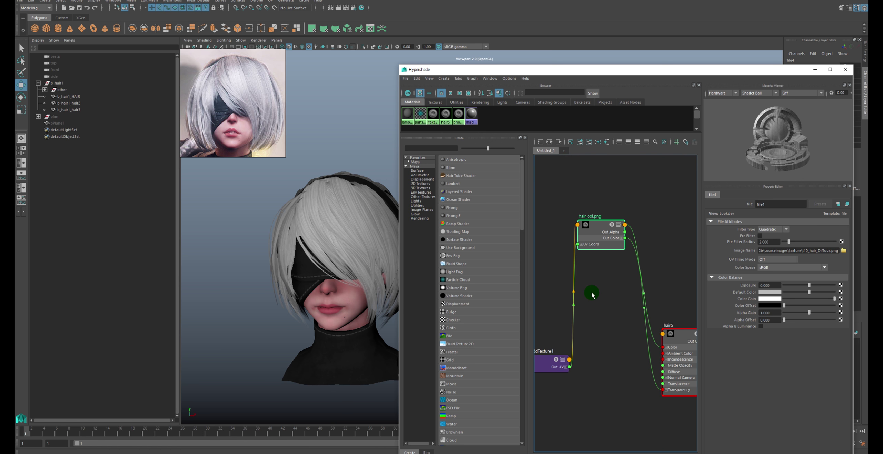
{"action": "middle_click_drag", "start_coordinate": [588, 285], "coordinate": [550, 275], "text": "alt"}
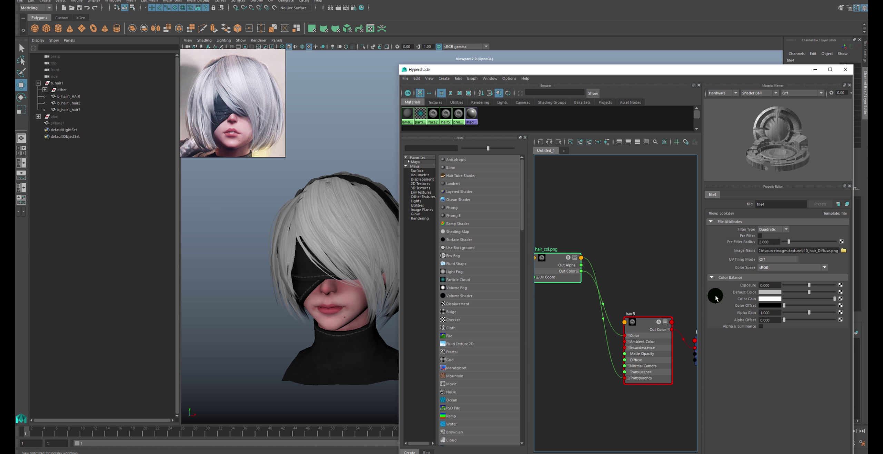
{"action": "left_click", "coordinate": [643, 320]}
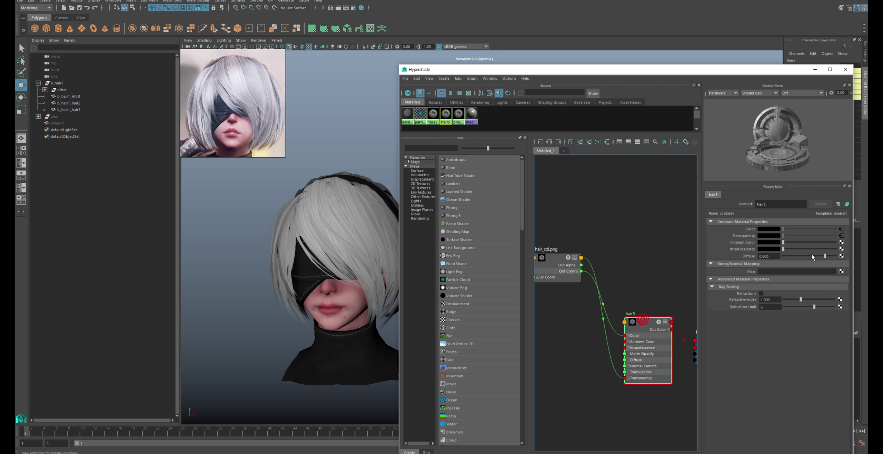
{"action": "left_click", "coordinate": [821, 64]}
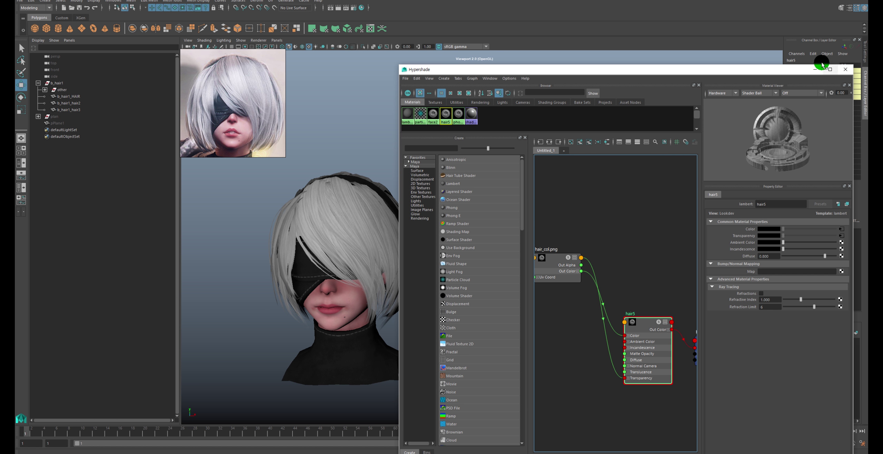
- Review the newly textured hair from above and behind, selecting the b_hair1_hair3 mesh
{"action": "left_click_drag", "start_coordinate": [477, 154], "coordinate": [430, 177], "text": "alt"}
{"action": "mouse_move", "coordinate": [430, 177]}
{"action": "right_mouse_down", "text": "alt"}
{"action": "mouse_move", "coordinate": [412, 263]}
{"action": "mouse_move", "coordinate": [431, 252]}
{"action": "right_mouse_up", "text": "alt"}
{"action": "mouse_move", "coordinate": [431, 252]}
{"action": "left_mouse_down", "text": "alt"}
{"action": "mouse_move", "coordinate": [418, 269]}
{"action": "mouse_move", "coordinate": [365, 253]}
{"action": "mouse_move", "coordinate": [589, 169]}
{"action": "mouse_move", "coordinate": [630, 246]}
{"action": "left_mouse_up", "text": "alt"}
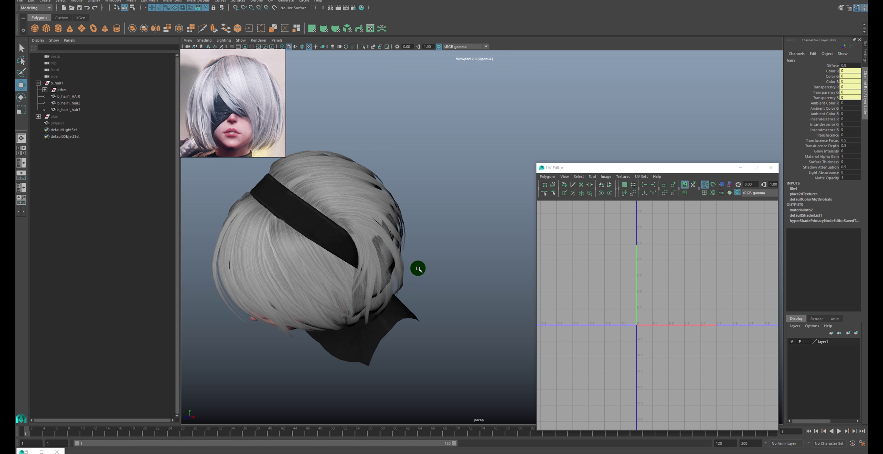
{"action": "left_click", "coordinate": [418, 268]}
{"action": "left_click_drag", "start_coordinate": [591, 172], "coordinate": [504, 184], "text": "alt"}
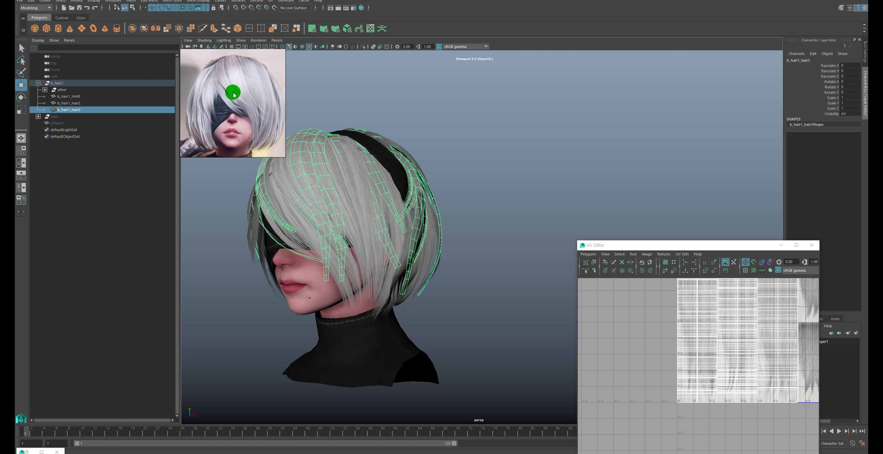
- Choose Depth Peeling transparency in Viewport 2.0 options, then close those settings and the UV Editor
{"action": "left_click", "coordinate": [241, 40]}
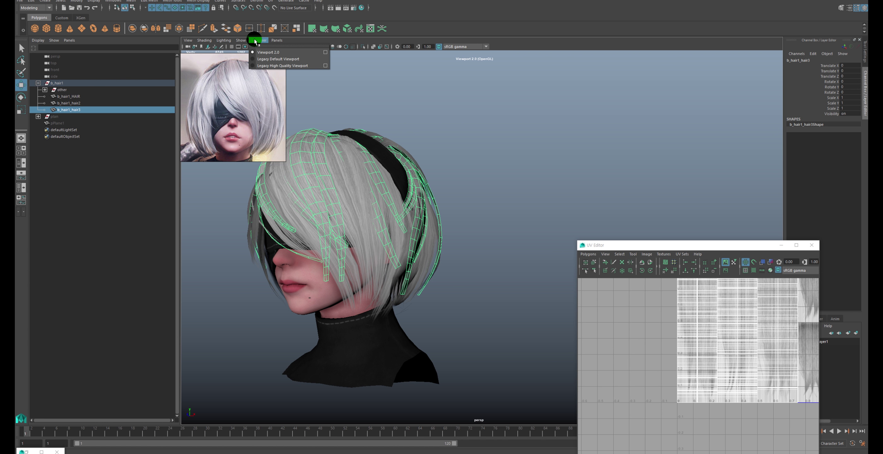
{"action": "left_click", "coordinate": [325, 52]}
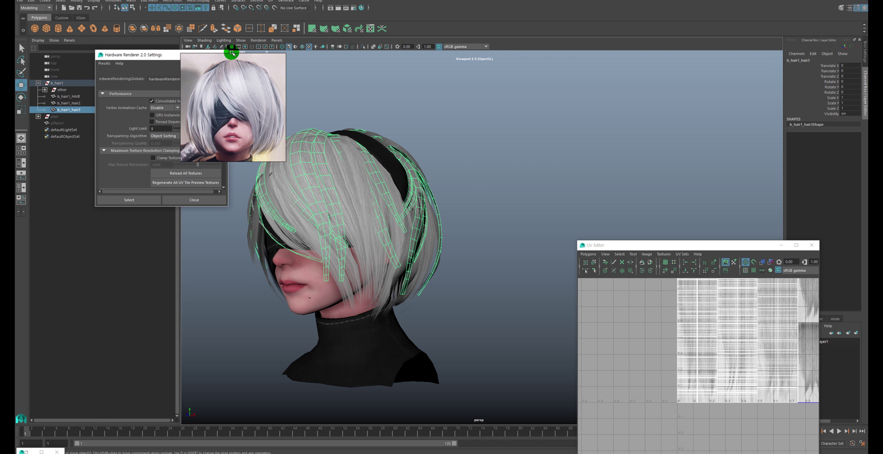
{"action": "left_click_drag", "start_coordinate": [161, 55], "coordinate": [664, 101]}
{"action": "left_click", "coordinate": [674, 182]}
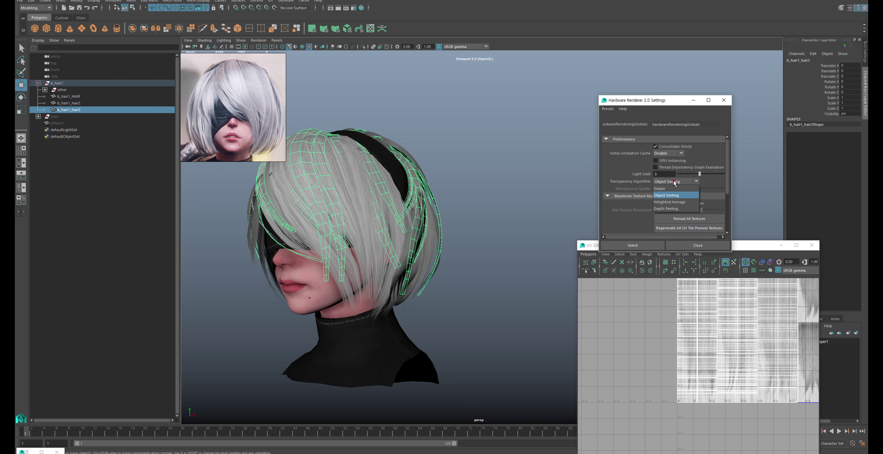
{"action": "left_click", "coordinate": [678, 209]}
{"action": "left_click", "coordinate": [633, 245]}
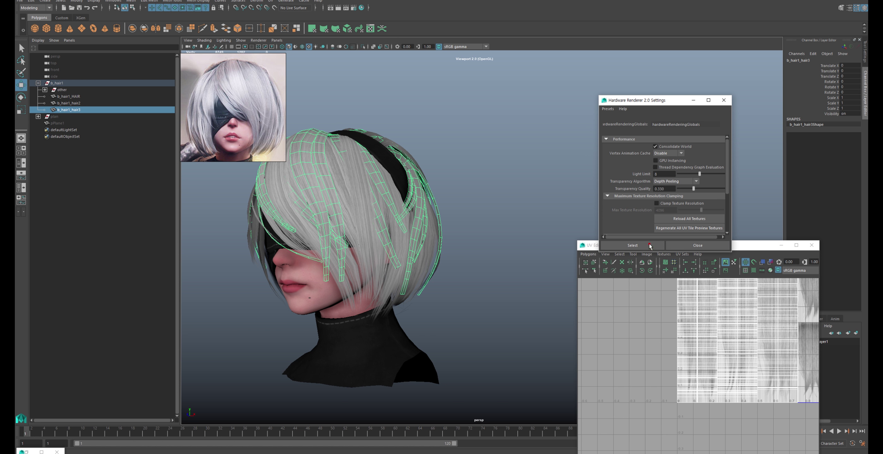
{"action": "mouse_move", "coordinate": [509, 158]}
{"action": "left_mouse_down", "text": "alt"}
{"action": "mouse_move", "coordinate": [425, 177]}
{"action": "mouse_move", "coordinate": [457, 174]}
{"action": "left_mouse_up", "text": "alt"}
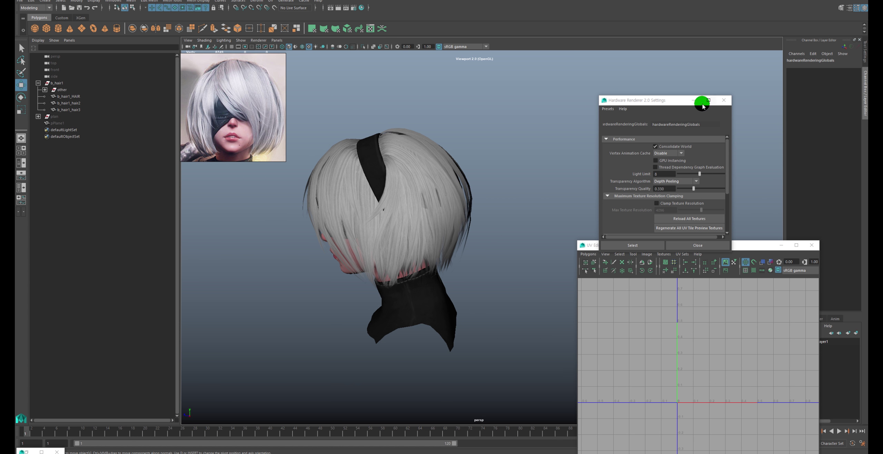
{"action": "left_click", "coordinate": [724, 100]}
{"action": "left_click", "coordinate": [809, 244]}
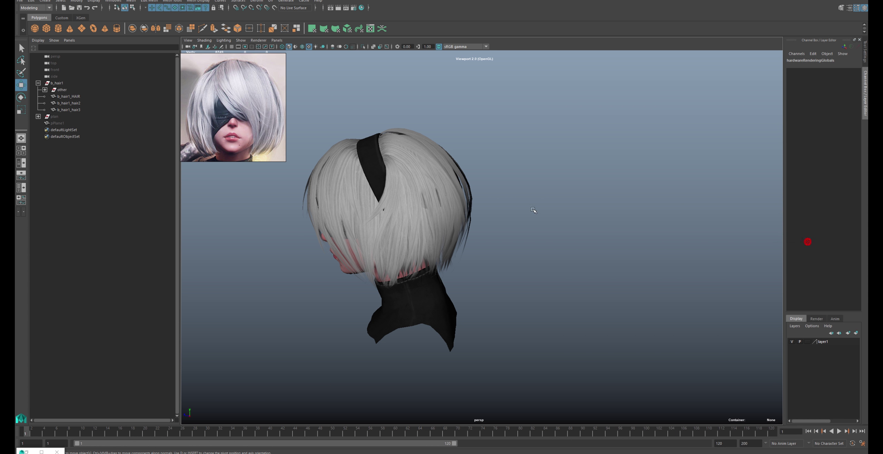
{"action": "mouse_move", "coordinate": [533, 207]}
{"action": "left_mouse_down", "text": "alt"}
{"action": "mouse_move", "coordinate": [572, 235]}
{"action": "mouse_move", "coordinate": [614, 242]}
{"action": "left_mouse_up", "text": "alt"}
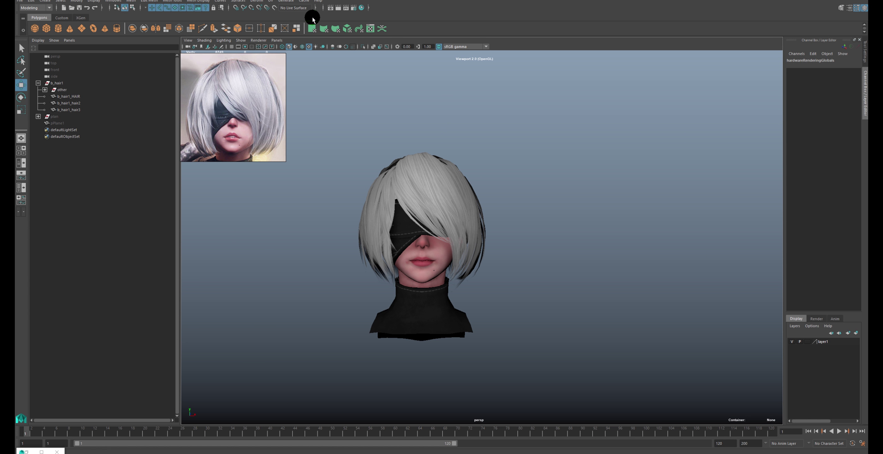
- Switch to the custom tool collection, float the Modeling Toolkit beside the viewport, and open the UV Editor (Ctrl+U)
{"action": "left_click", "coordinate": [71, 18]}
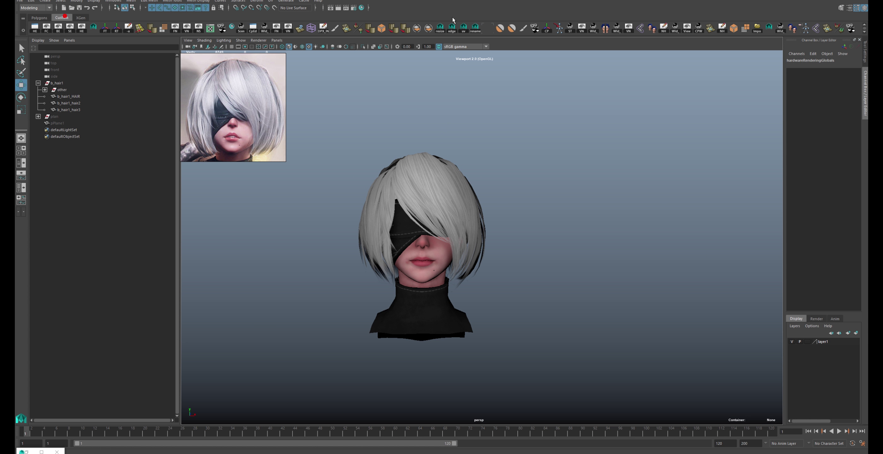
{"action": "left_click", "coordinate": [571, 152]}
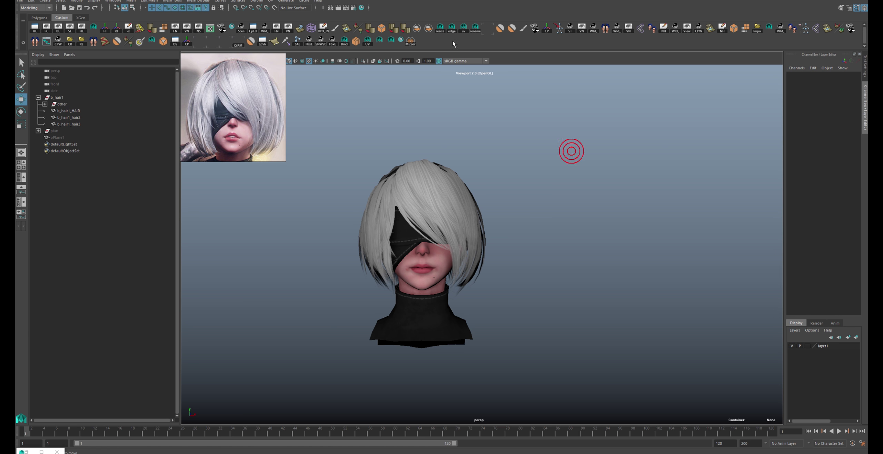
{"action": "left_click", "coordinate": [841, 8]}
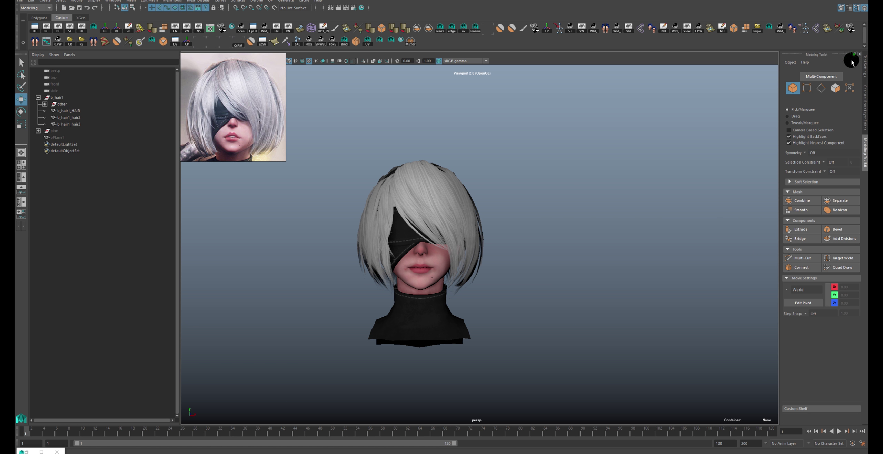
{"action": "left_click_drag", "start_coordinate": [852, 62], "coordinate": [333, 64]}
{"action": "left_click", "coordinate": [580, 139]}
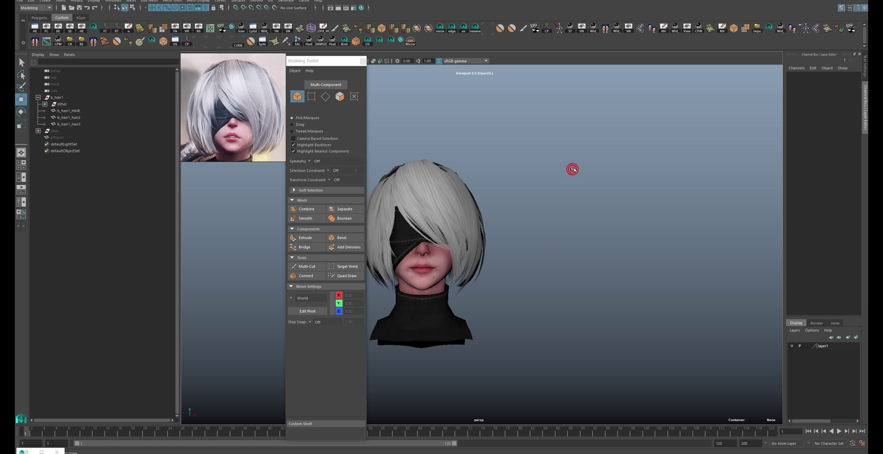
{"action": "key", "text": "ctrl+u"}
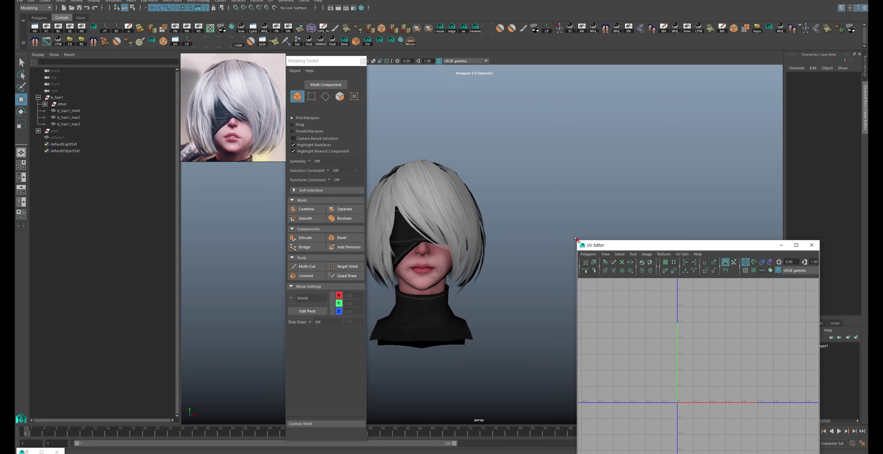
- Shrink the UV Editor and pull a fringe vertex of the hair mesh to the left
{"action": "left_click_drag", "start_coordinate": [577, 239], "coordinate": [648, 286]}
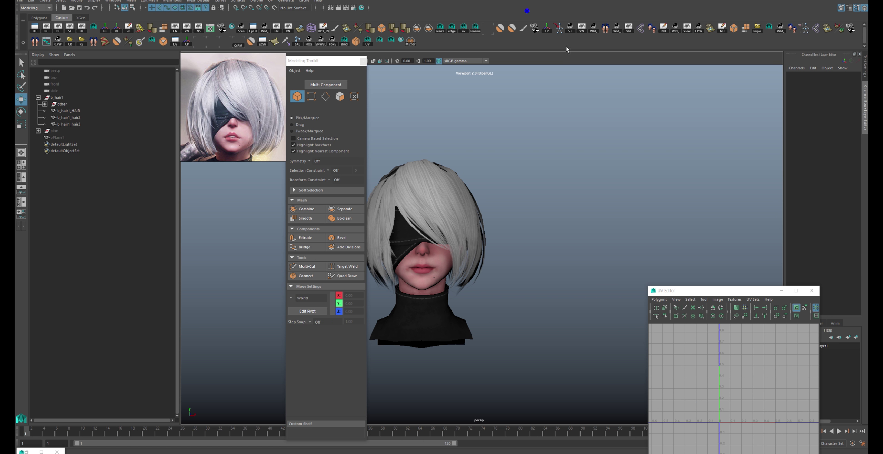
{"action": "scroll", "coordinate": [463, 125], "scroll_direction": "up", "scroll_amount": 5}
{"action": "left_click_drag", "start_coordinate": [457, 123], "coordinate": [534, 170], "text": "alt"}
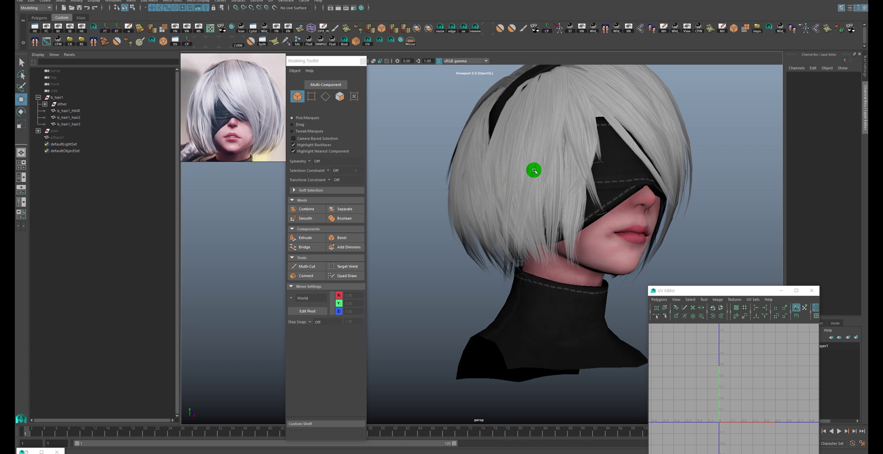
{"action": "middle_click_drag", "start_coordinate": [534, 170], "coordinate": [496, 183], "text": "alt"}
{"action": "left_click_drag", "start_coordinate": [524, 201], "coordinate": [583, 187], "text": "alt"}
{"action": "left_click", "coordinate": [586, 186]}
{"action": "key", "text": "F9"}
{"action": "left_click", "coordinate": [479, 177]}
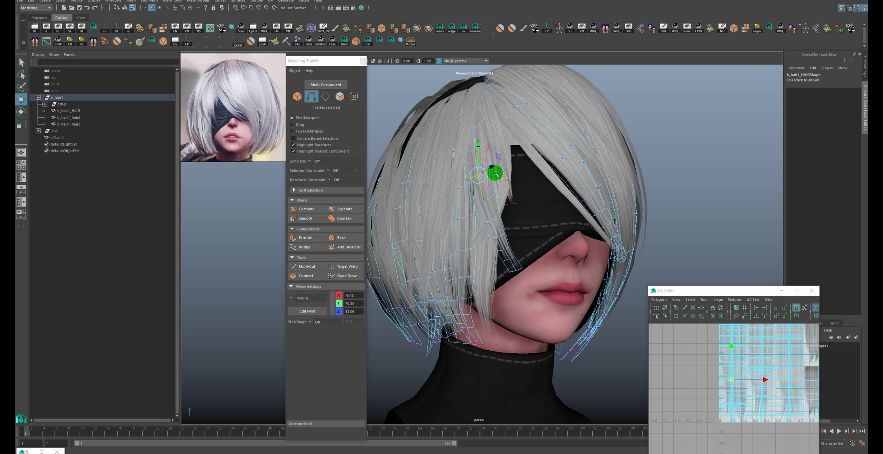
{"action": "key", "text": "grave"}
{"action": "mouse_move", "coordinate": [495, 174]}
{"action": "left_mouse_down"}
{"action": "mouse_move", "coordinate": [482, 177]}
{"action": "mouse_move", "coordinate": [475, 159]}
{"action": "mouse_move", "coordinate": [400, 203]}
{"action": "left_mouse_up"}
{"action": "key", "text": "F8"}
- Nudge the hair vertices near the temple down and left against the blindfold
{"action": "left_click", "coordinate": [617, 122]}
{"action": "right_click_drag", "start_coordinate": [617, 122], "coordinate": [593, 125], "text": "alt"}
{"action": "left_click_drag", "start_coordinate": [593, 125], "coordinate": [520, 152], "text": "alt"}
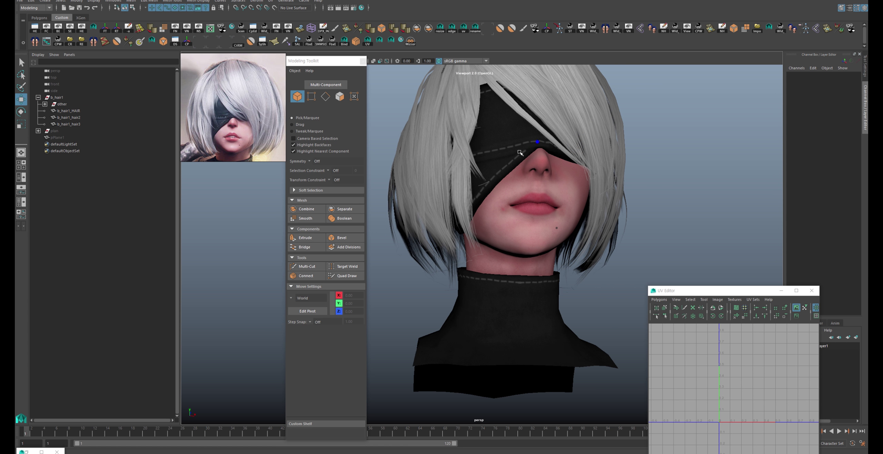
{"action": "left_click", "coordinate": [475, 137]}
{"action": "left_click_drag", "start_coordinate": [475, 136], "coordinate": [463, 150], "text": "alt"}
{"action": "left_click", "coordinate": [456, 166]}
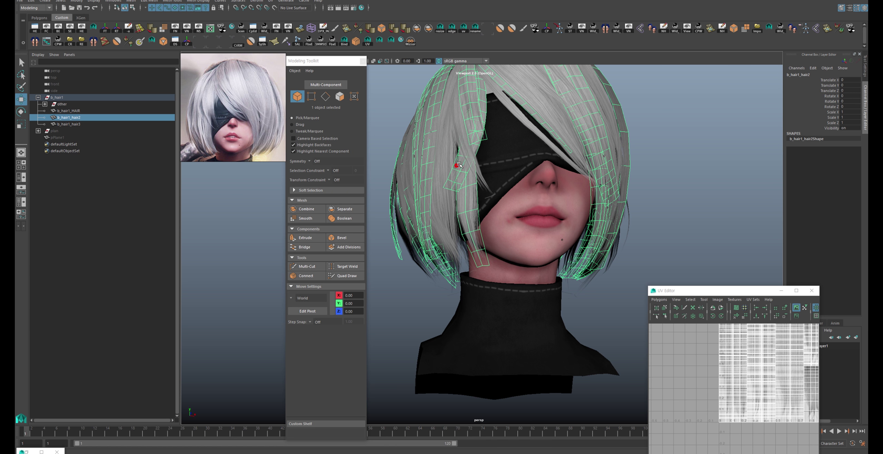
{"action": "right_click_drag", "start_coordinate": [461, 158], "coordinate": [445, 158]}
{"action": "left_click", "coordinate": [474, 192]}
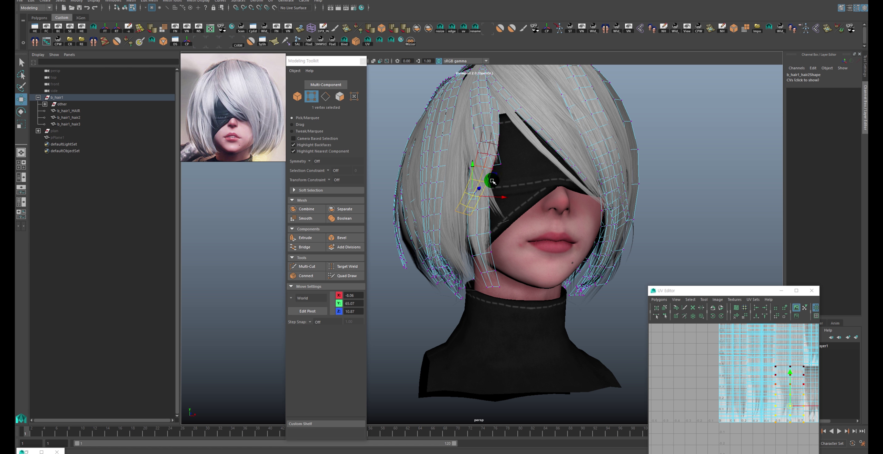
{"action": "left_click_drag", "start_coordinate": [505, 183], "coordinate": [544, 183], "text": "alt"}
{"action": "left_click_drag", "start_coordinate": [644, 188], "coordinate": [639, 196]}
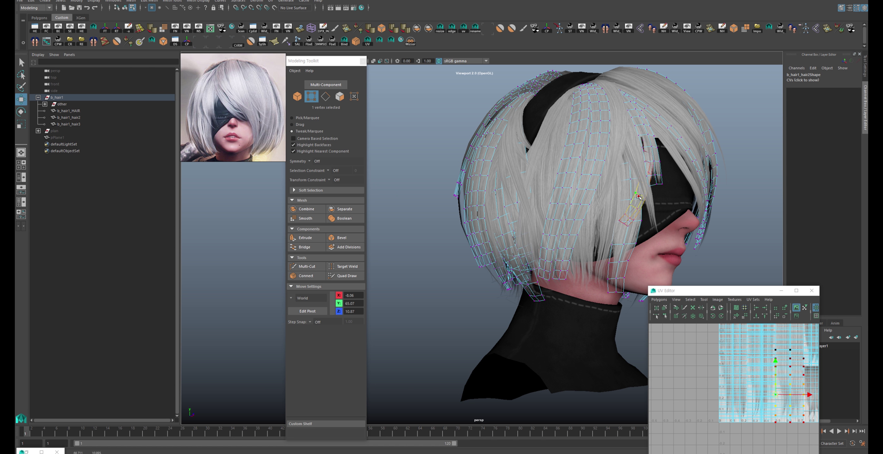
{"action": "left_click", "coordinate": [625, 223]}
{"action": "left_click", "coordinate": [648, 144]}
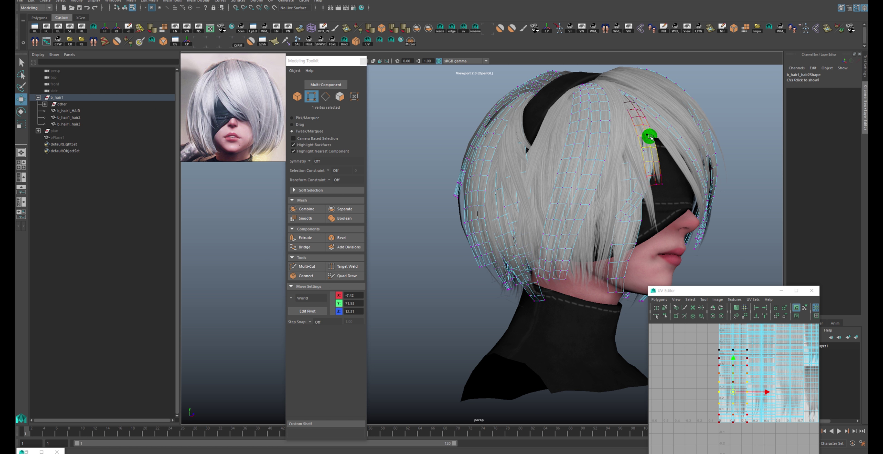
{"action": "left_click", "coordinate": [644, 152]}
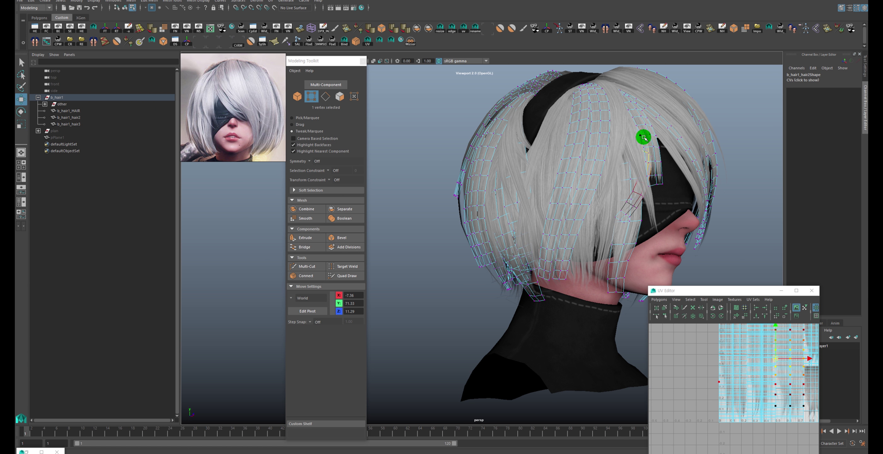
{"action": "key", "text": "F8"}
- Review the adjusted hair from the front and reselect the hair mesh
{"action": "mouse_move", "coordinate": [626, 215]}
{"action": "left_mouse_down", "text": "alt"}
{"action": "mouse_move", "coordinate": [670, 163]}
{"action": "mouse_move", "coordinate": [487, 191]}
{"action": "left_mouse_up", "text": "alt"}
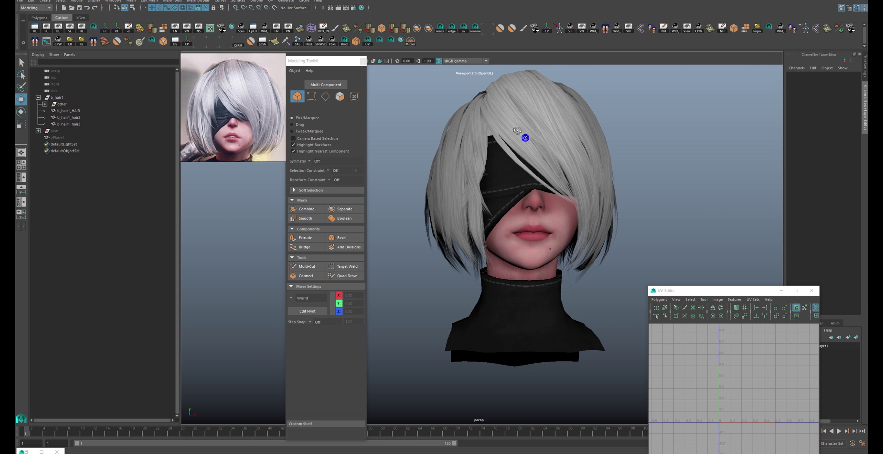
{"action": "left_click", "coordinate": [488, 144]}
{"action": "key", "text": "F8"}
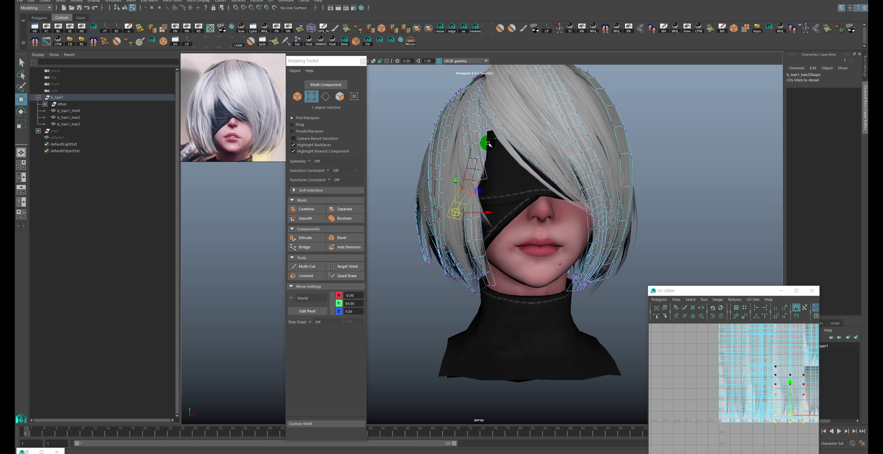
{"action": "key", "text": "F8"}
{"action": "left_click", "coordinate": [678, 112]}
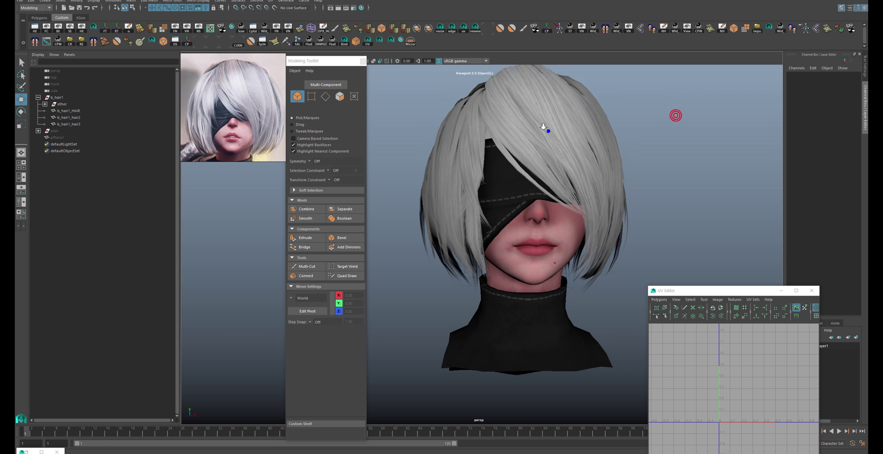
{"action": "mouse_move", "coordinate": [676, 113]}
{"action": "left_mouse_down", "text": "alt"}
{"action": "mouse_move", "coordinate": [508, 142]}
{"action": "mouse_move", "coordinate": [510, 203]}
{"action": "mouse_move", "coordinate": [476, 160]}
{"action": "left_mouse_up", "text": "alt"}
{"action": "left_click", "coordinate": [476, 161]}
- Try face-strip selections on the hair, then reselect the b_hair1_hair2 piece
{"action": "key", "text": "F11"}
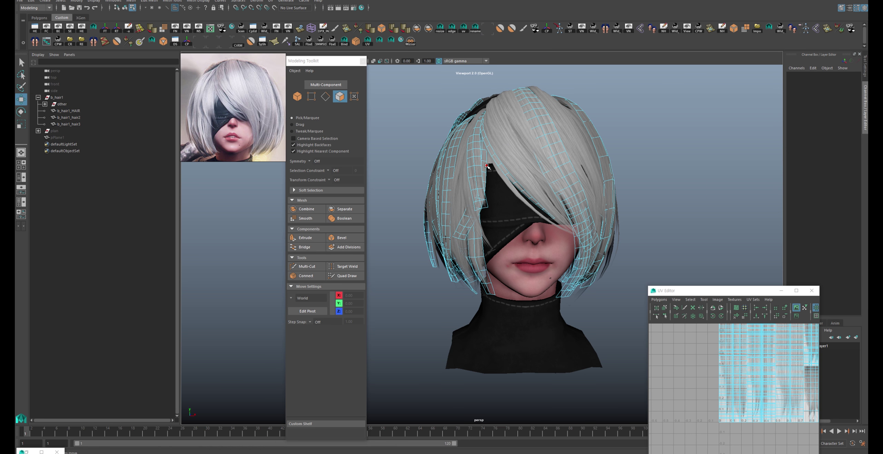
{"action": "double_click", "coordinate": [481, 163]}
{"action": "key", "text": "F8"}
{"action": "left_click", "coordinate": [658, 130]}
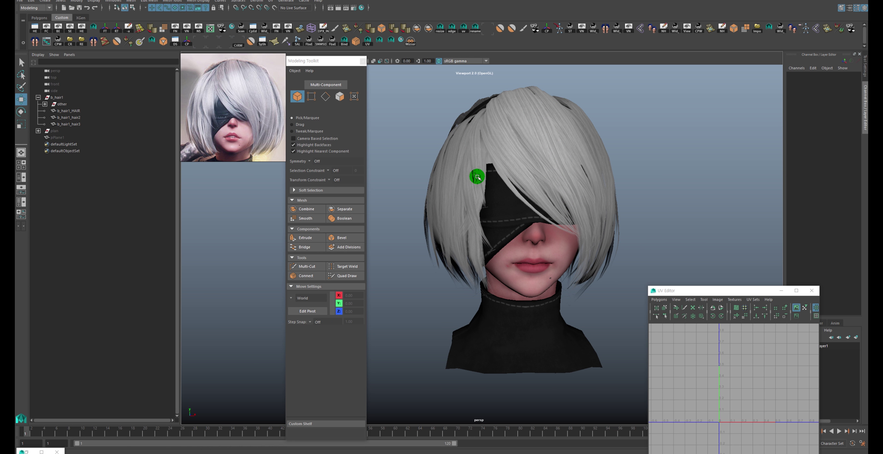
{"action": "left_click", "coordinate": [478, 177]}
{"action": "key", "text": "F11"}
{"action": "left_click", "coordinate": [474, 161]}
{"action": "key", "text": "F8"}
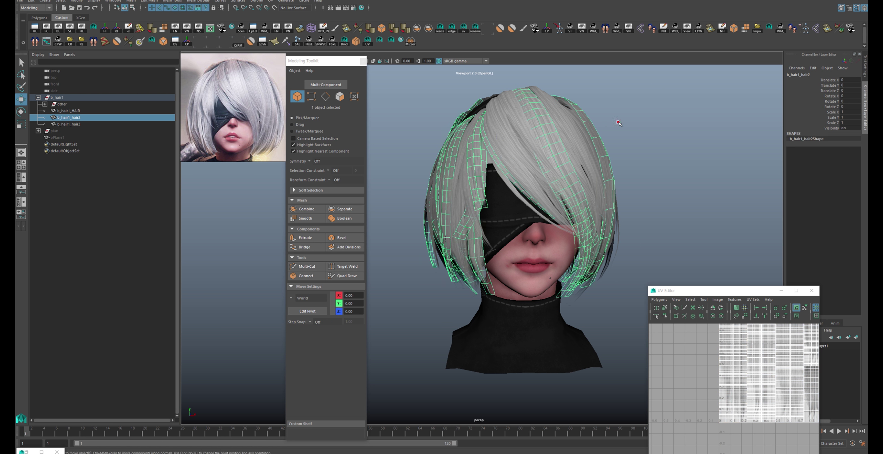
{"action": "left_click", "coordinate": [618, 122]}
{"action": "left_click", "coordinate": [468, 169]}
- Duplicate b_hair1_hair2 as b_hair1_hair4 and lower it below the head
{"action": "scroll", "coordinate": [559, 140], "scroll_direction": "down", "scroll_amount": 2}
{"action": "scroll", "coordinate": [558, 174], "scroll_direction": "down", "scroll_amount": 2}
{"action": "key", "text": "ctrl+d"}
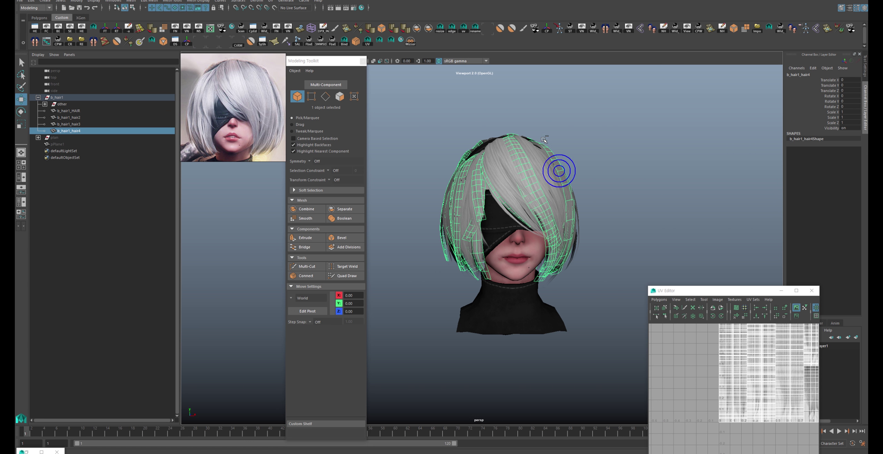
{"action": "left_click_drag", "start_coordinate": [513, 189], "coordinate": [518, 276]}
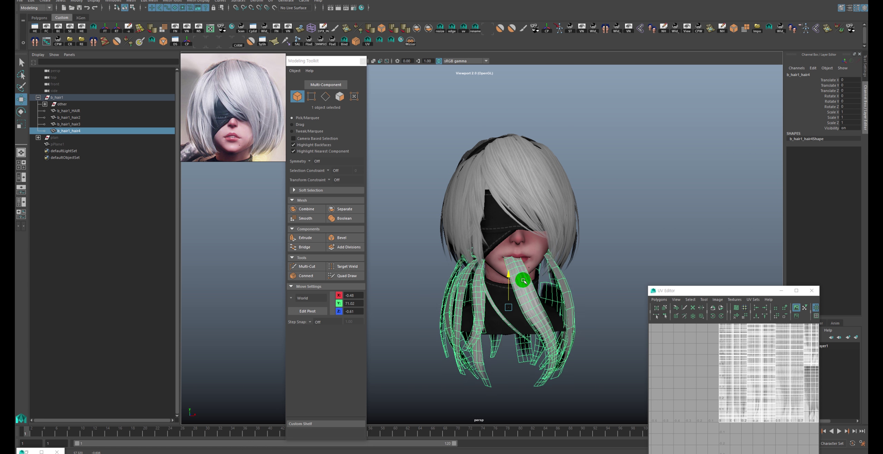
- Extract a vertical 26-face strip from the duplicate as polySurface180
{"action": "key", "text": "F11"}
{"action": "double_click", "coordinate": [474, 295]}
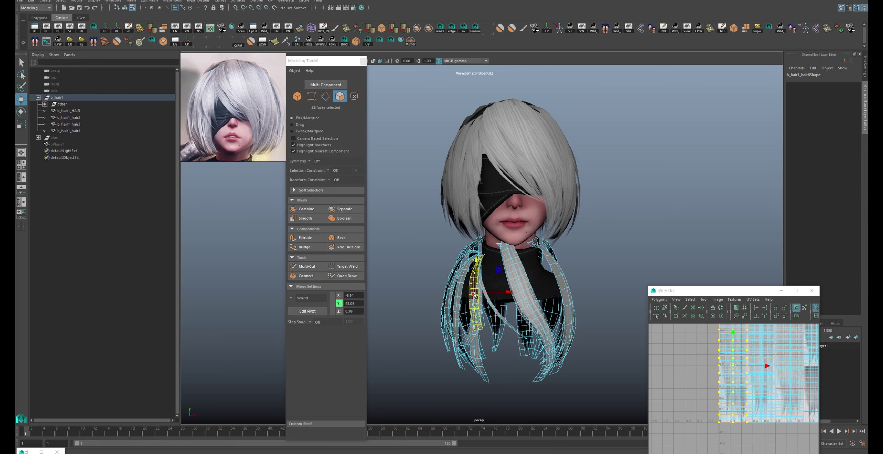
{"action": "left_click", "coordinate": [604, 256]}
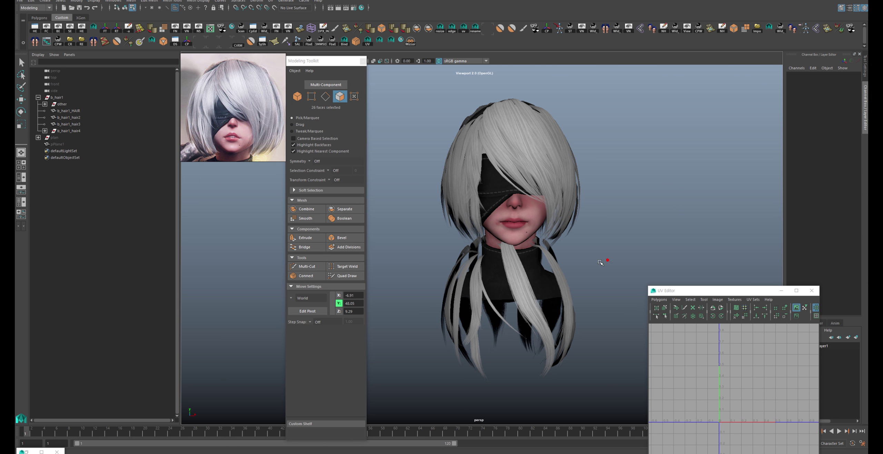
{"action": "left_click", "coordinate": [475, 294]}
{"action": "key", "text": "F8"}
- Select the separated strip polySurface180 and raise it to the top of the head
{"action": "left_click", "coordinate": [474, 287]}
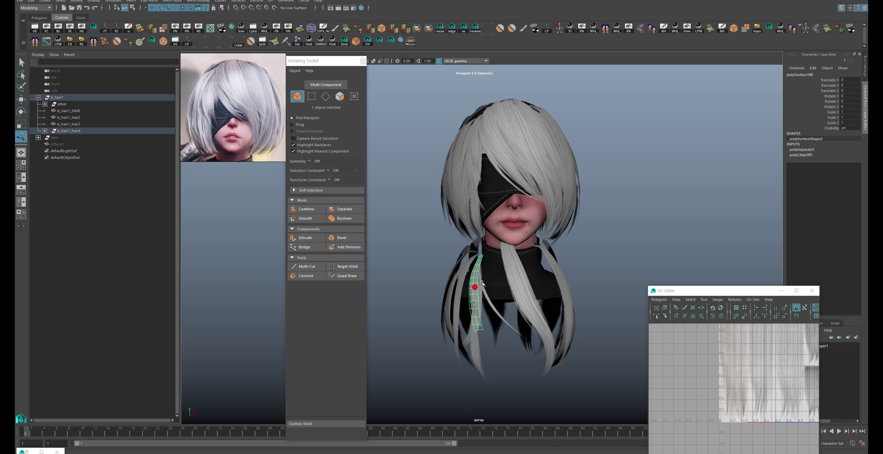
{"action": "key", "text": "e"}
{"action": "key", "text": "w"}
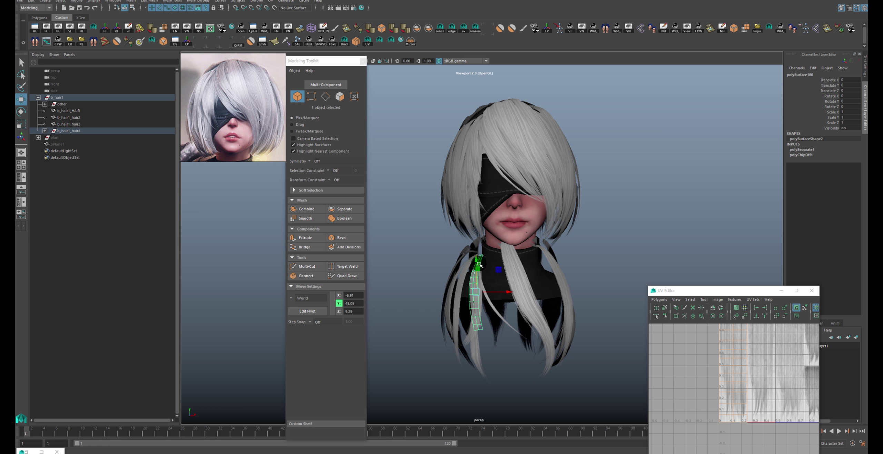
{"action": "left_click_drag", "start_coordinate": [482, 266], "coordinate": [463, 131]}
{"action": "left_click", "coordinate": [477, 260]}
{"action": "left_click_drag", "start_coordinate": [477, 259], "coordinate": [478, 121]}
{"action": "scroll", "coordinate": [499, 147], "scroll_direction": "up", "scroll_amount": 4}
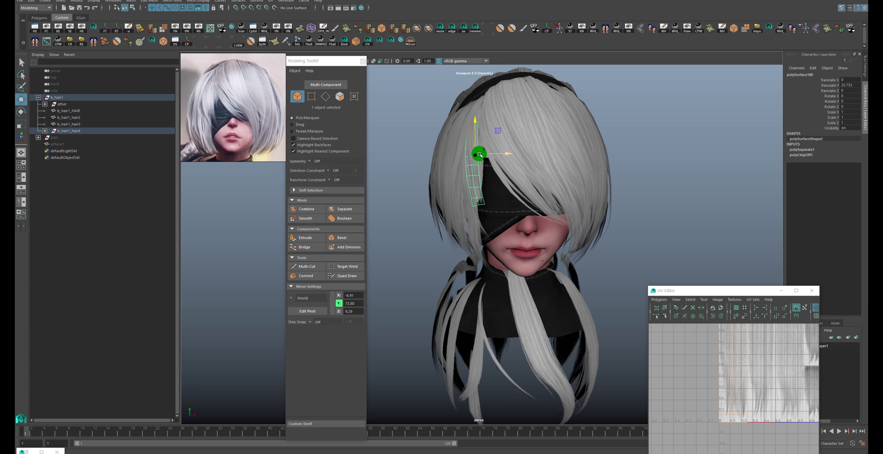
{"action": "key", "text": "ctrl+1"}
{"action": "mouse_move", "coordinate": [479, 154]}
{"action": "left_mouse_down"}
{"action": "mouse_move", "coordinate": [502, 88]}
{"action": "mouse_move", "coordinate": [486, 134]}
{"action": "mouse_move", "coordinate": [502, 134]}
{"action": "mouse_move", "coordinate": [489, 124]}
{"action": "mouse_move", "coordinate": [501, 193]}
{"action": "mouse_move", "coordinate": [522, 170]}
{"action": "left_mouse_up"}
{"action": "key", "text": "ctrl+1"}
- Adjust a single vertex of the strip in vertex mode, then return to object mode
{"action": "key", "text": "r"}
{"action": "key", "text": "e"}
{"action": "key", "text": "w"}
{"action": "key", "text": "F9"}
{"action": "scroll", "coordinate": [500, 173], "scroll_direction": "up", "scroll_amount": 2}
{"action": "left_click", "coordinate": [498, 193]}
{"action": "key", "text": "e"}
{"action": "key", "text": "w"}
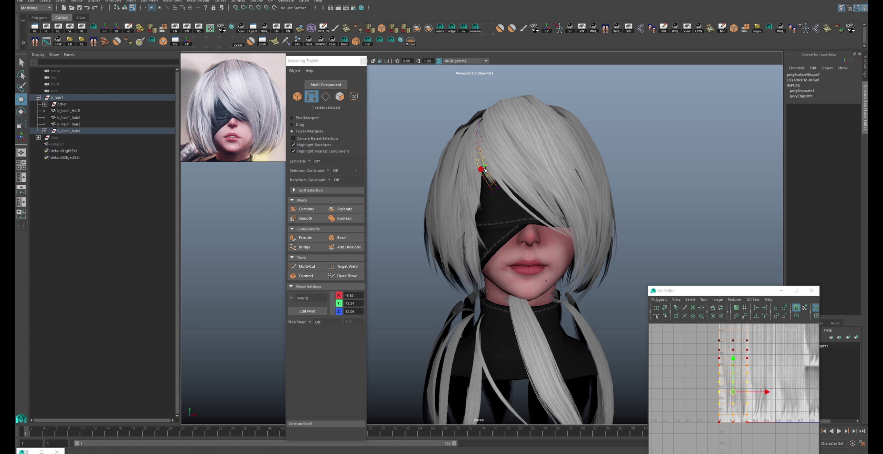
{"action": "key", "text": "F8"}
- Tilt the strip slightly, then pick its vertices and shrink the soft-selection falloff
{"action": "mouse_move", "coordinate": [483, 169]}
{"action": "left_mouse_down", "text": "alt"}
{"action": "mouse_move", "coordinate": [524, 177]}
{"action": "mouse_move", "coordinate": [505, 158]}
{"action": "left_mouse_up", "text": "alt"}
{"action": "left_click", "coordinate": [524, 178]}
{"action": "key", "text": "e"}
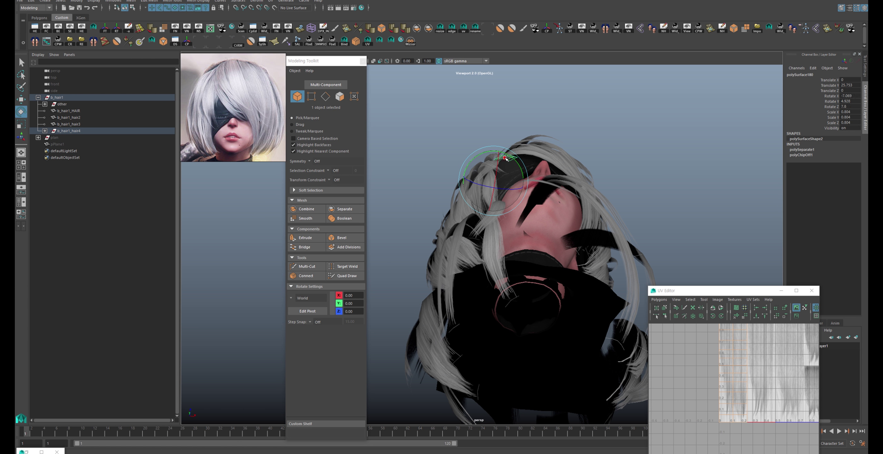
{"action": "left_click_drag", "start_coordinate": [551, 124], "coordinate": [492, 187], "text": "alt"}
{"action": "left_click", "coordinate": [558, 115]}
{"action": "left_click_drag", "start_coordinate": [558, 115], "coordinate": [494, 214], "text": "alt"}
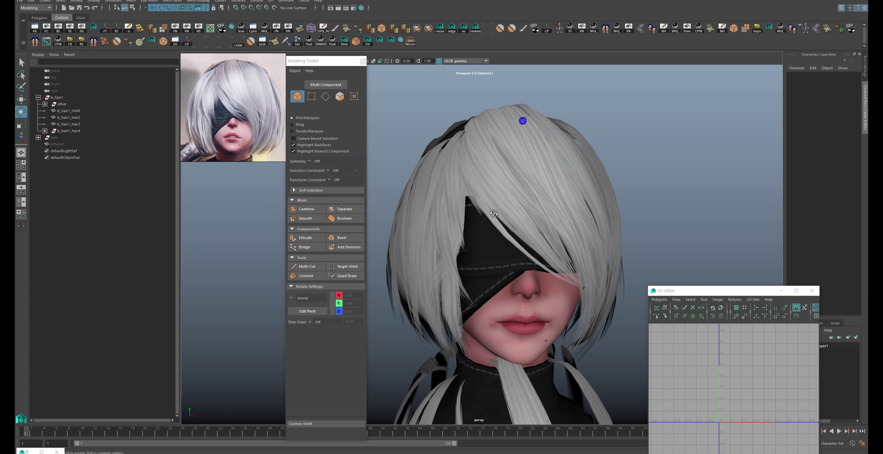
{"action": "left_click", "coordinate": [486, 199]}
{"action": "key", "text": "w"}
{"action": "key", "text": "F9"}
{"action": "left_click", "coordinate": [470, 169]}
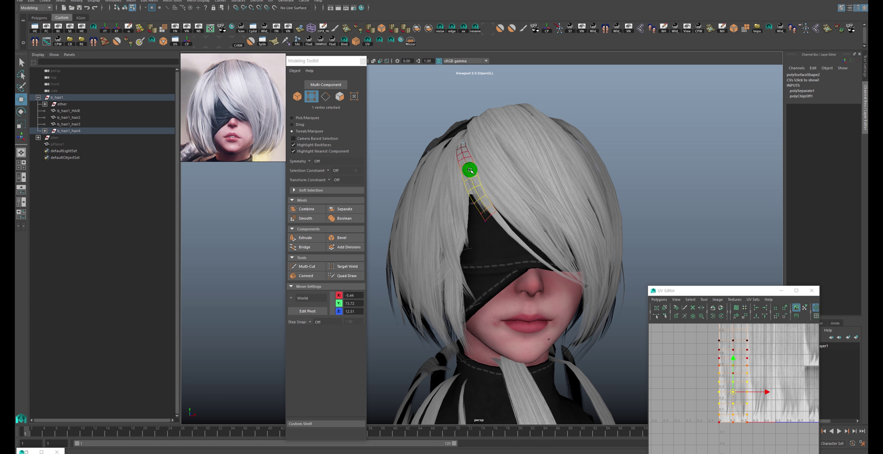
{"action": "left_click", "coordinate": [499, 207]}
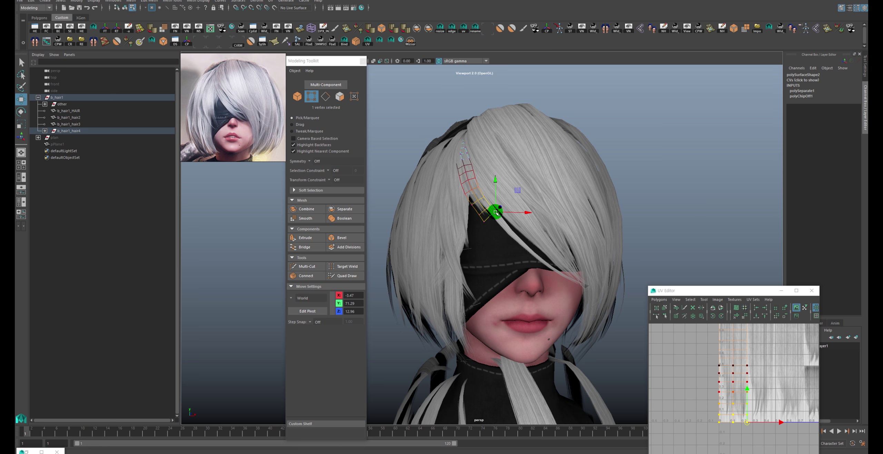
{"action": "middle_click_drag", "start_coordinate": [495, 212], "coordinate": [526, 204]}
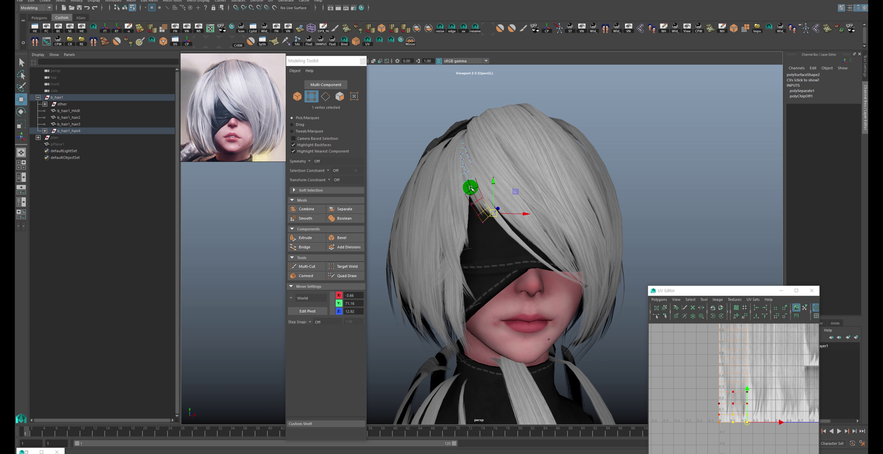
- Reselect the forehead strip, tweak a vertex, then deselect and orbit around the head
{"action": "key", "text": "F8"}
{"action": "left_click", "coordinate": [623, 108]}
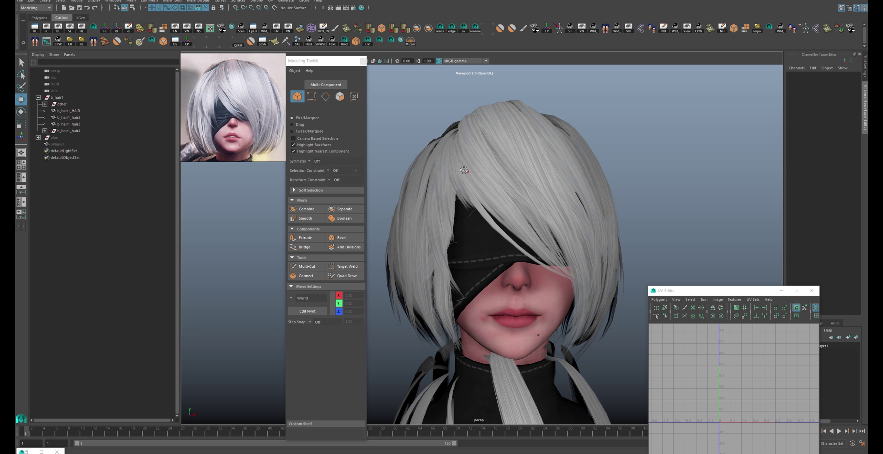
{"action": "left_click", "coordinate": [459, 193]}
{"action": "left_click", "coordinate": [256, 101]}
{"action": "scroll", "coordinate": [509, 187], "scroll_direction": "down", "scroll_amount": 1}
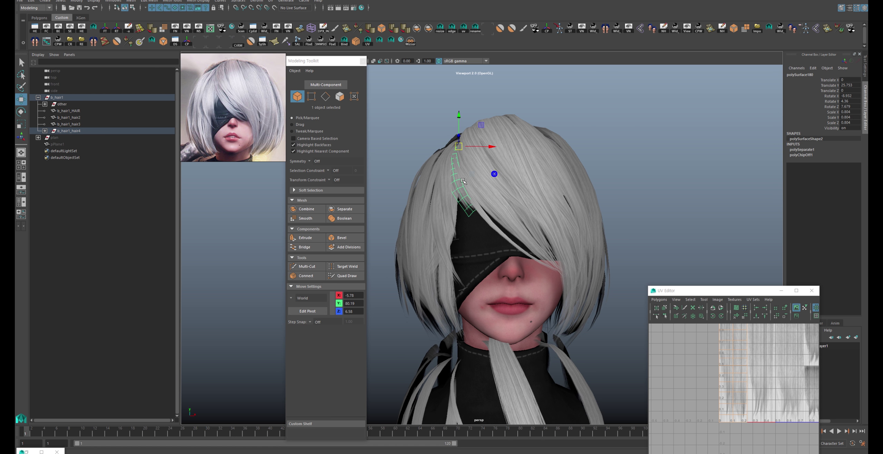
{"action": "key", "text": "F9"}
{"action": "left_click", "coordinate": [451, 180]}
{"action": "key", "text": "F8"}
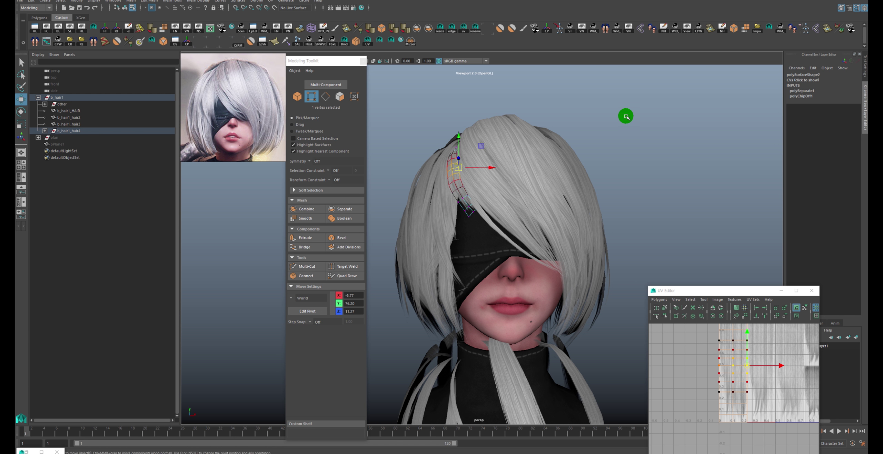
{"action": "left_click", "coordinate": [625, 114]}
{"action": "mouse_move", "coordinate": [571, 148]}
{"action": "left_mouse_down", "text": "alt"}
{"action": "mouse_move", "coordinate": [545, 182]}
{"action": "mouse_move", "coordinate": [487, 194]}
{"action": "mouse_move", "coordinate": [504, 224]}
{"action": "left_mouse_up", "text": "alt"}
- Pull a hair vertex near the eyepatch in tweak mode, then undo the change
{"action": "left_click", "coordinate": [479, 214]}
{"action": "key", "text": "F9"}
{"action": "left_click", "coordinate": [480, 214]}
{"action": "key", "text": "grave"}
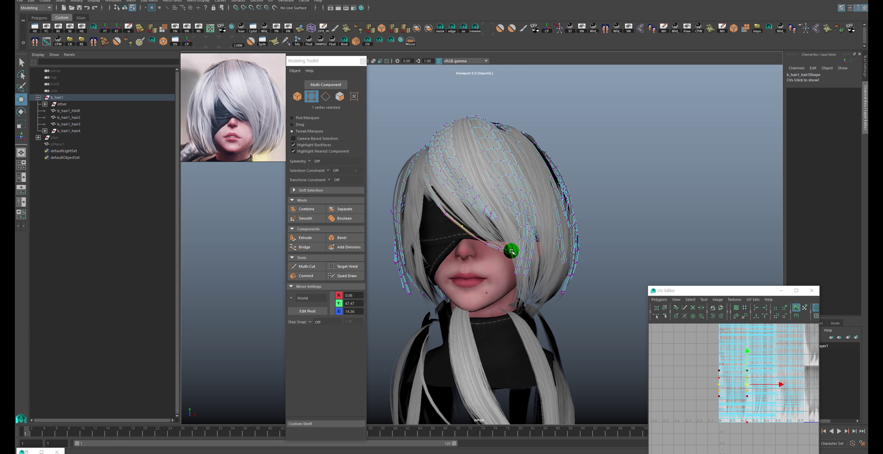
{"action": "left_click_drag", "start_coordinate": [511, 251], "coordinate": [489, 243]}
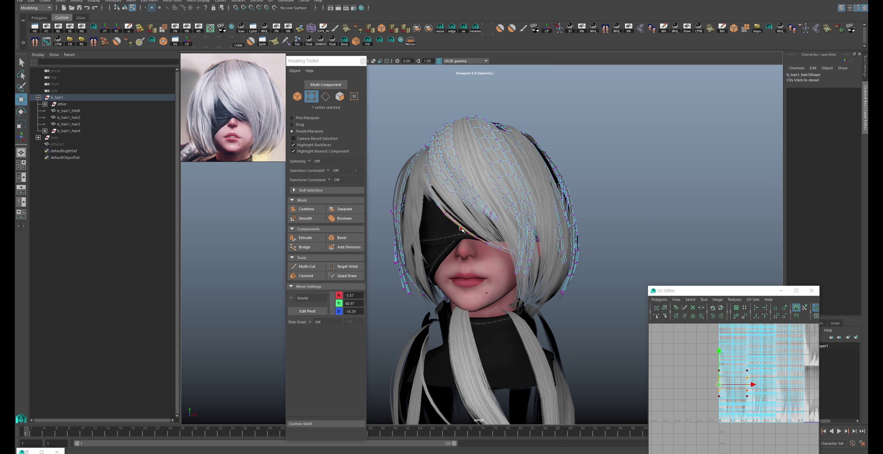
{"action": "right_click_drag", "start_coordinate": [450, 170], "coordinate": [448, 220], "text": "alt"}
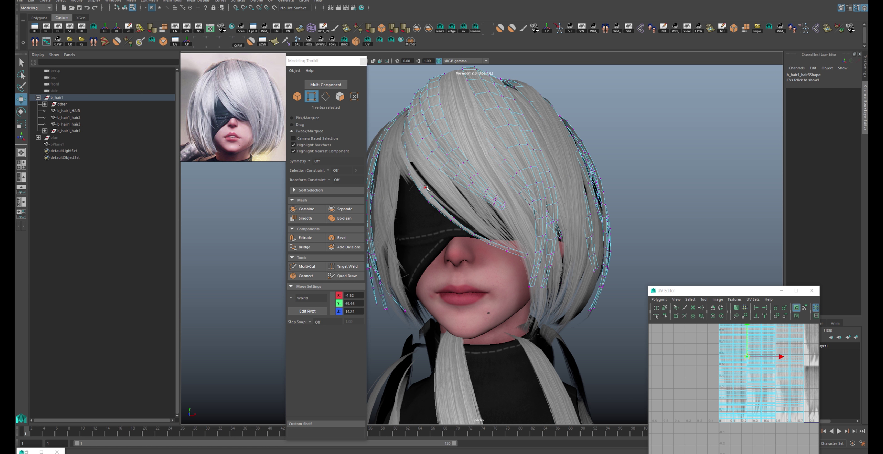
{"action": "key", "text": "ctrl+z"}
{"action": "key", "text": "ctrl+z"}
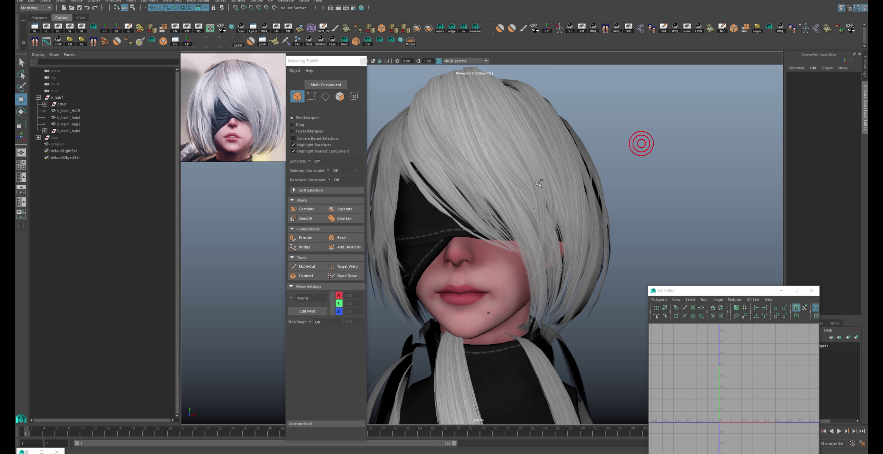
{"action": "key", "text": "ctrl+z"}
{"action": "key", "text": "ctrl+z"}
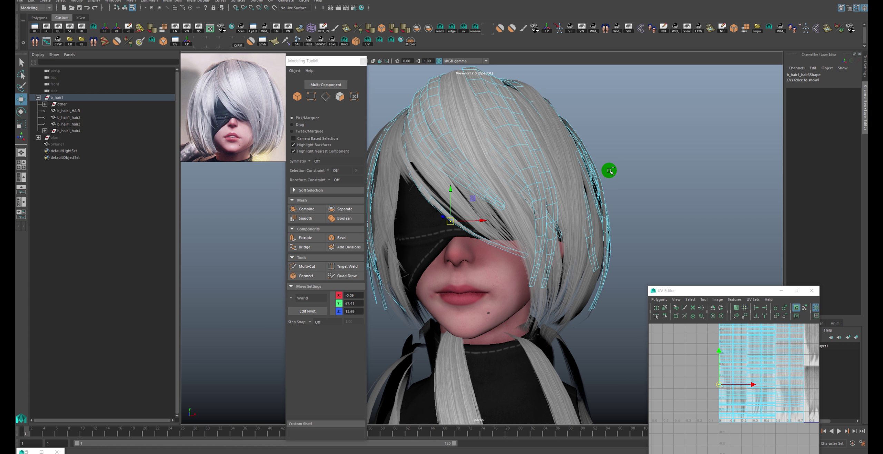
{"action": "left_click", "coordinate": [610, 170]}
{"action": "mouse_move", "coordinate": [609, 171]}
{"action": "left_mouse_down", "text": "alt"}
{"action": "mouse_move", "coordinate": [506, 188]}
{"action": "mouse_move", "coordinate": [510, 229]}
{"action": "left_mouse_up", "text": "alt"}
- Select the strand's face loop, test moving it, undo, and pick a 32-face strip
{"action": "left_click", "coordinate": [506, 188]}
{"action": "key", "text": "F9"}
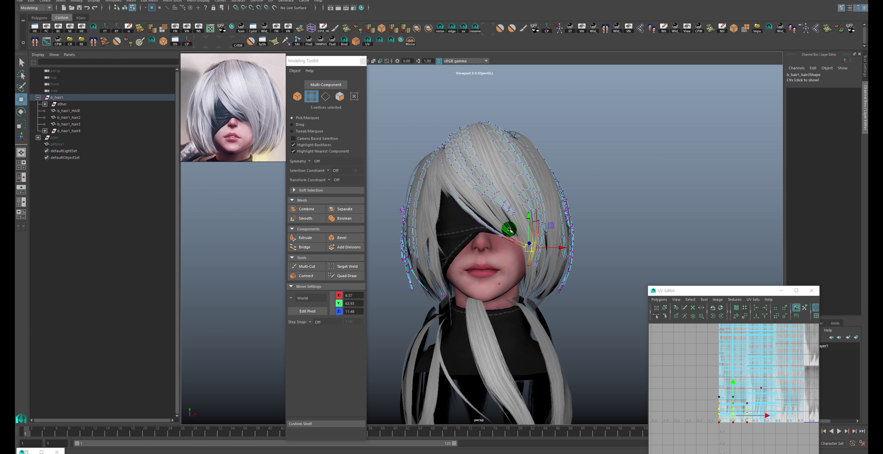
{"action": "left_click_drag", "start_coordinate": [536, 199], "coordinate": [507, 239]}
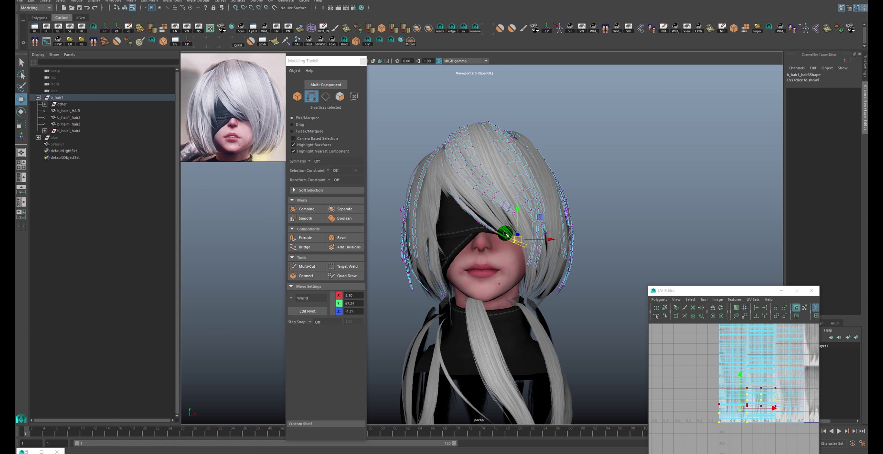
{"action": "key", "text": "F11"}
{"action": "double_click", "coordinate": [487, 224]}
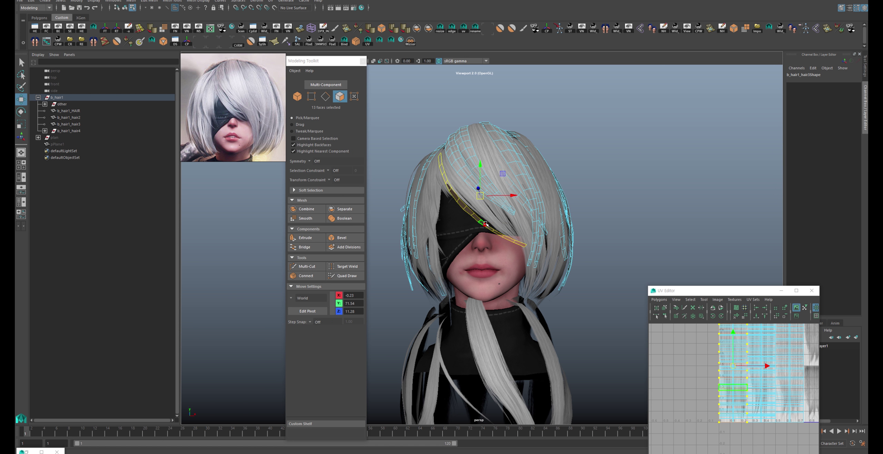
{"action": "mouse_move", "coordinate": [481, 196]}
{"action": "left_mouse_down"}
{"action": "mouse_move", "coordinate": [673, 91]}
{"action": "mouse_move", "coordinate": [574, 139]}
{"action": "left_mouse_up"}
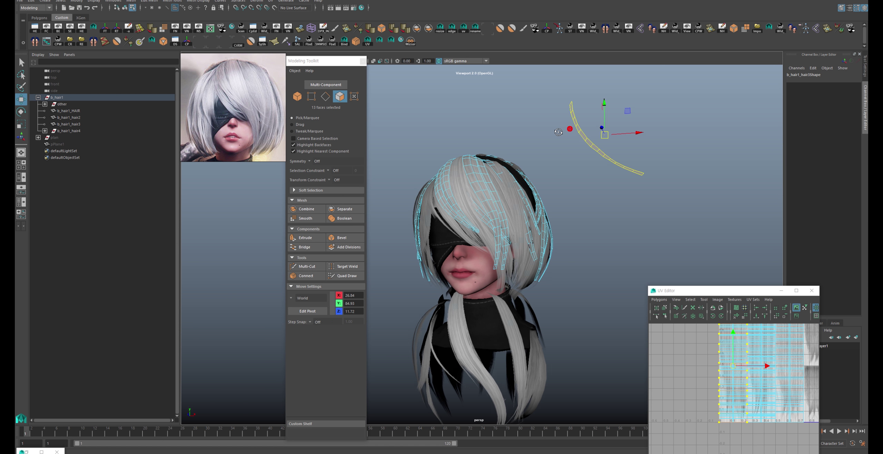
{"action": "key", "text": "ctrl+z"}
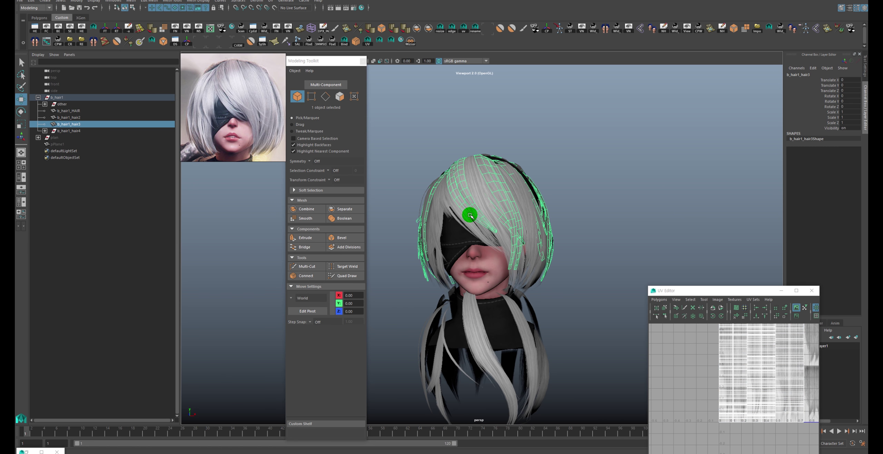
{"action": "double_click", "coordinate": [467, 207]}
- Duplicate b_hair1_hair3 in object mode to create b_hair1_hair5
{"action": "key", "text": "F8"}
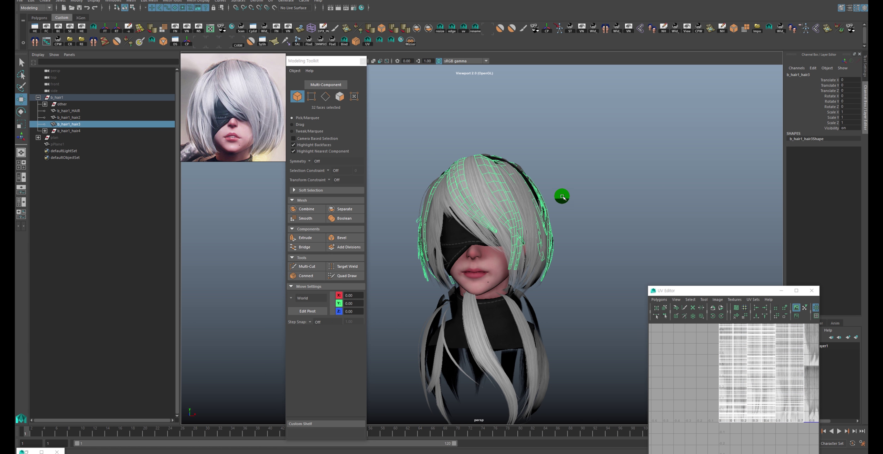
{"action": "scroll", "coordinate": [506, 200], "scroll_direction": "down", "scroll_amount": 5}
{"action": "key", "text": "ctrl+d"}
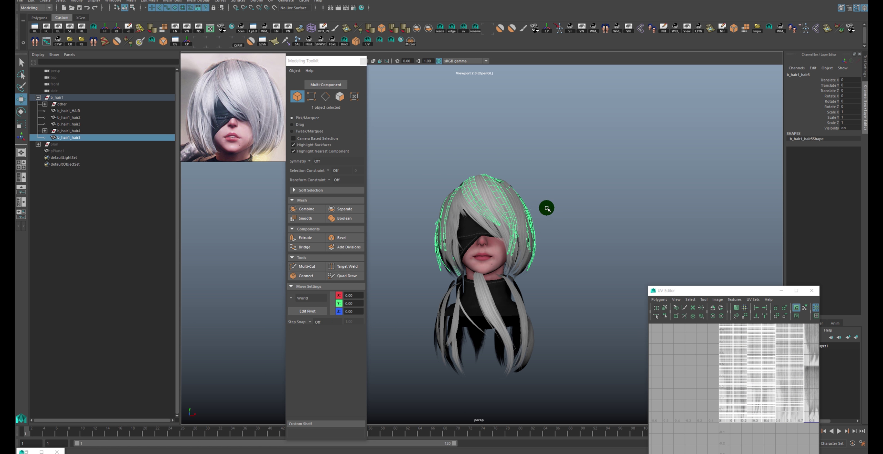
- Slide b_hair1_hair5 along X beside the head and select one strand's faces
{"action": "left_click_drag", "start_coordinate": [537, 226], "coordinate": [674, 184]}
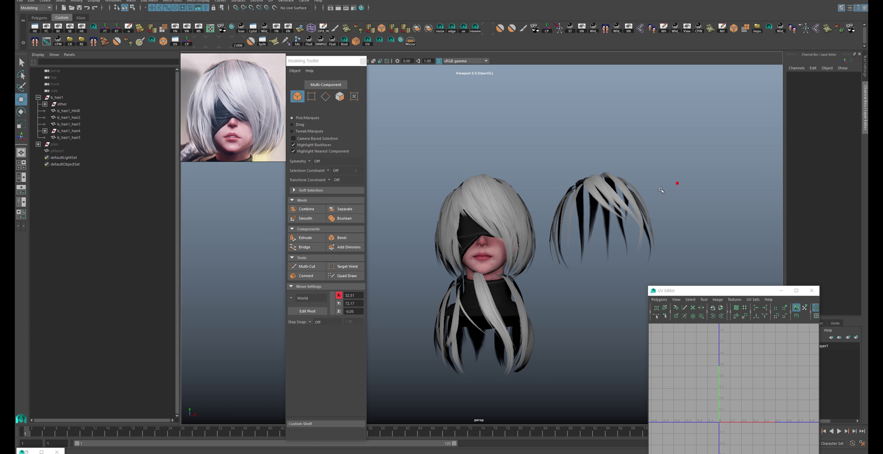
{"action": "key", "text": "F11"}
{"action": "double_click", "coordinate": [602, 202]}
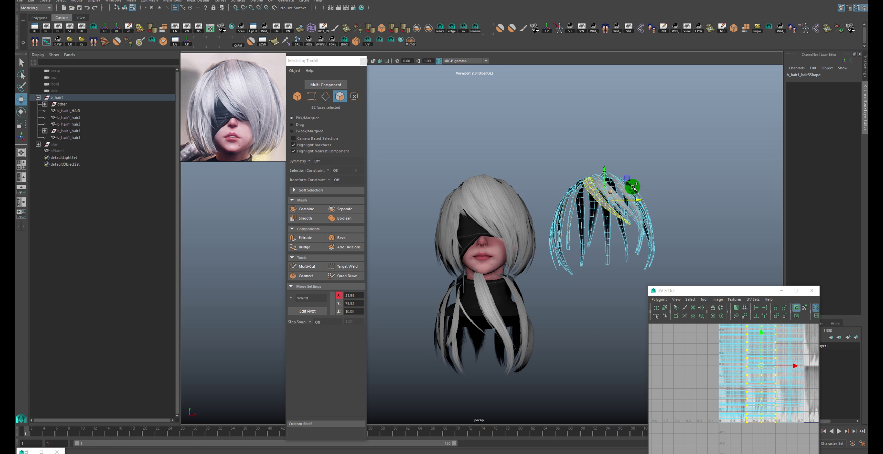
{"action": "key", "text": "F8"}
- Select strand polySurface185, move it onto the head, and adjust its pivot
{"action": "left_click", "coordinate": [648, 188]}
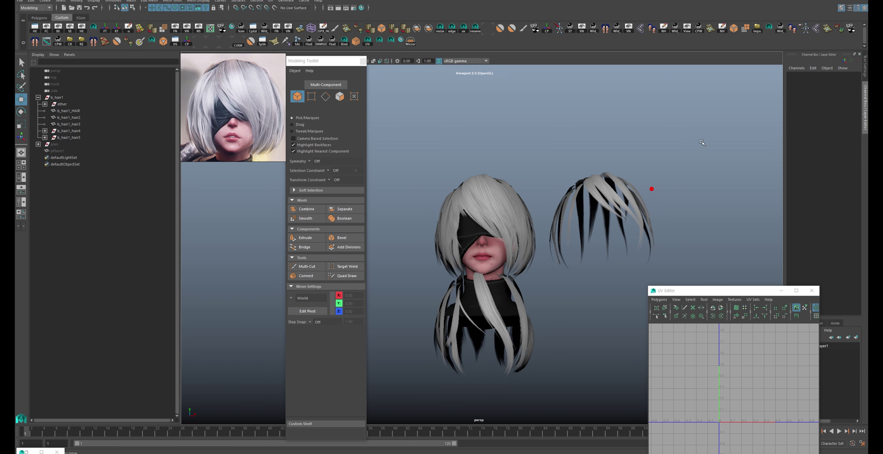
{"action": "left_click_drag", "start_coordinate": [700, 141], "coordinate": [552, 277]}
{"action": "left_click", "coordinate": [604, 197]}
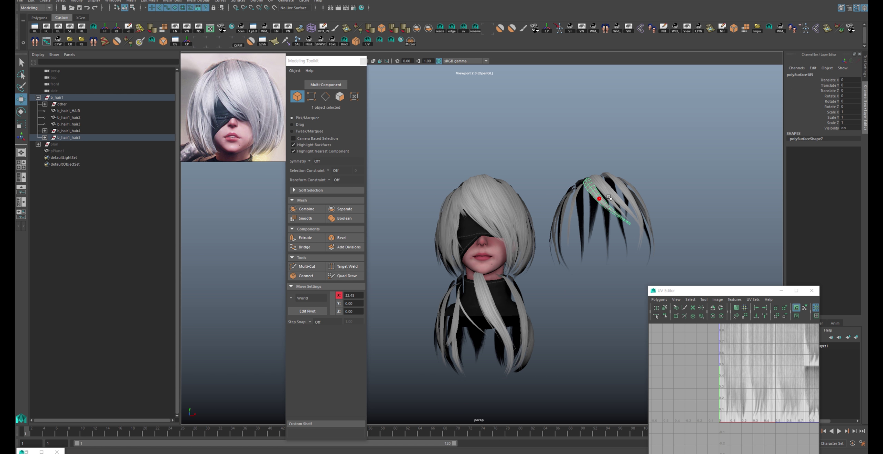
{"action": "mouse_move", "coordinate": [604, 202]}
{"action": "left_mouse_down"}
{"action": "mouse_move", "coordinate": [552, 214]}
{"action": "mouse_move", "coordinate": [552, 165]}
{"action": "mouse_move", "coordinate": [591, 178]}
{"action": "mouse_move", "coordinate": [426, 137]}
{"action": "mouse_move", "coordinate": [454, 139]}
{"action": "mouse_move", "coordinate": [452, 131]}
{"action": "mouse_move", "coordinate": [483, 165]}
{"action": "mouse_move", "coordinate": [437, 133]}
{"action": "mouse_move", "coordinate": [471, 114]}
{"action": "mouse_move", "coordinate": [429, 104]}
{"action": "mouse_move", "coordinate": [418, 110]}
{"action": "left_mouse_up"}
{"action": "key", "text": "d"}
- Rotate polySurface185 to follow the head, checking it with wireframe on shaded
{"action": "key", "text": "e"}
{"action": "key", "text": "w"}
{"action": "key", "text": "r"}
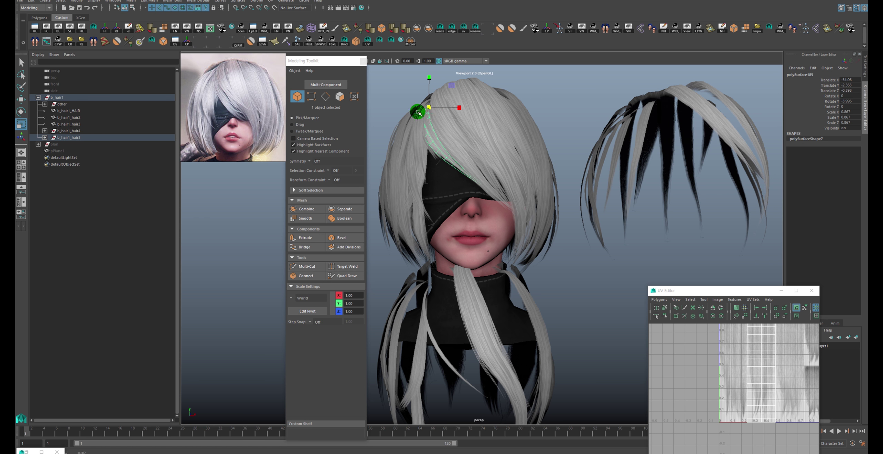
{"action": "key", "text": "e"}
{"action": "key", "text": "5"}
{"action": "right_click_drag", "start_coordinate": [448, 110], "coordinate": [438, 94], "text": "alt"}
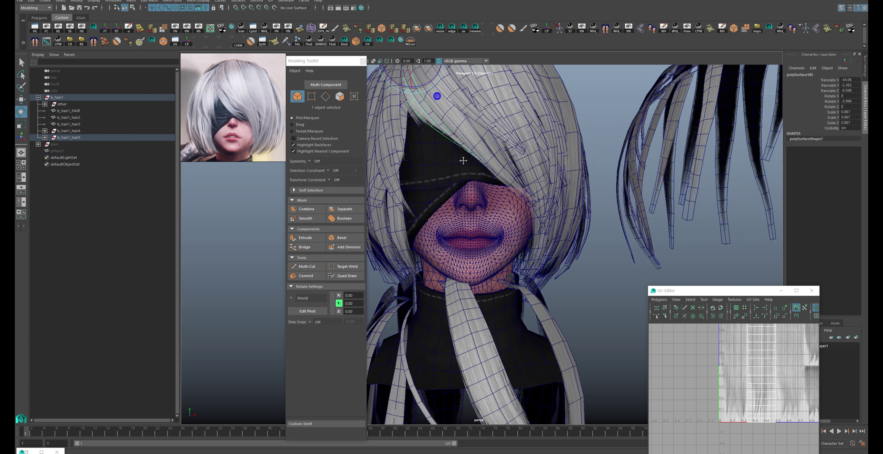
{"action": "left_click_drag", "start_coordinate": [438, 93], "coordinate": [452, 138], "text": "alt"}
{"action": "right_click_drag", "start_coordinate": [452, 138], "coordinate": [441, 100], "text": "alt"}
{"action": "mouse_move", "coordinate": [441, 100]}
{"action": "left_mouse_down"}
{"action": "mouse_move", "coordinate": [431, 101]}
{"action": "mouse_move", "coordinate": [449, 118]}
{"action": "left_mouse_up"}
{"action": "left_click", "coordinate": [566, 91]}
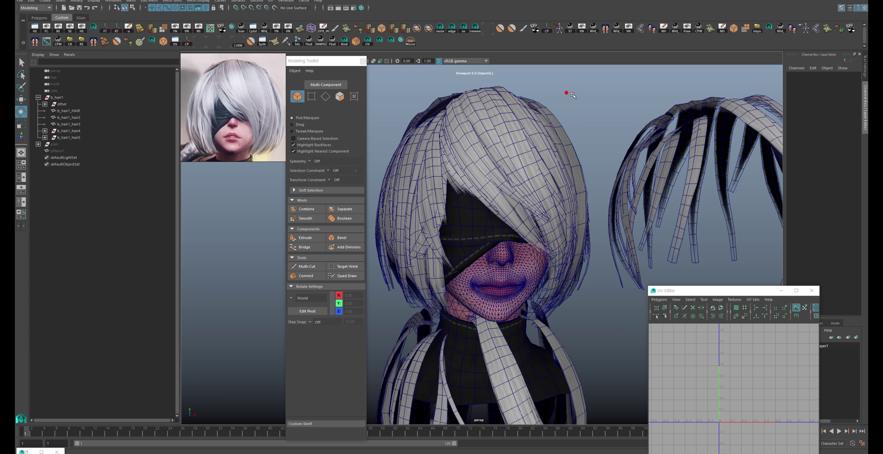
{"action": "key", "text": "5"}
- Select seven strand vertices and move and rotate them to follow the fringe
{"action": "mouse_move", "coordinate": [581, 139]}
{"action": "left_mouse_down", "text": "alt"}
{"action": "mouse_move", "coordinate": [570, 132]}
{"action": "mouse_move", "coordinate": [449, 166]}
{"action": "left_mouse_up", "text": "alt"}
{"action": "left_click", "coordinate": [459, 178]}
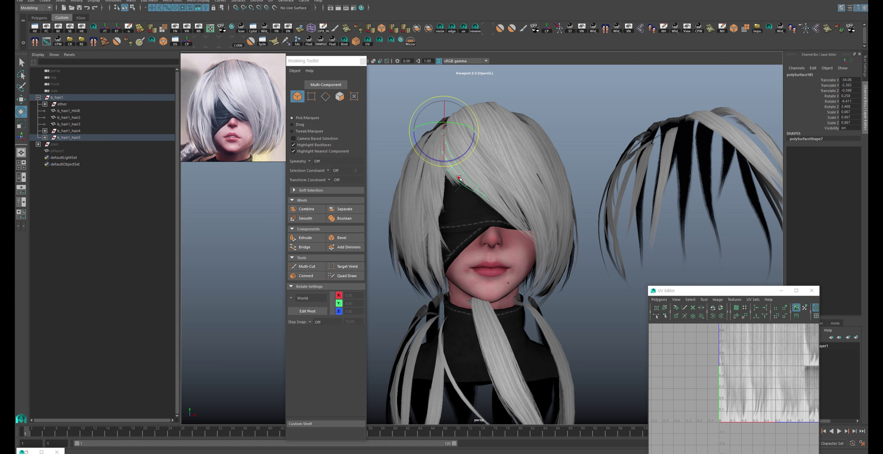
{"action": "key", "text": "F9"}
{"action": "left_click_drag", "start_coordinate": [572, 162], "coordinate": [491, 196], "text": "alt"}
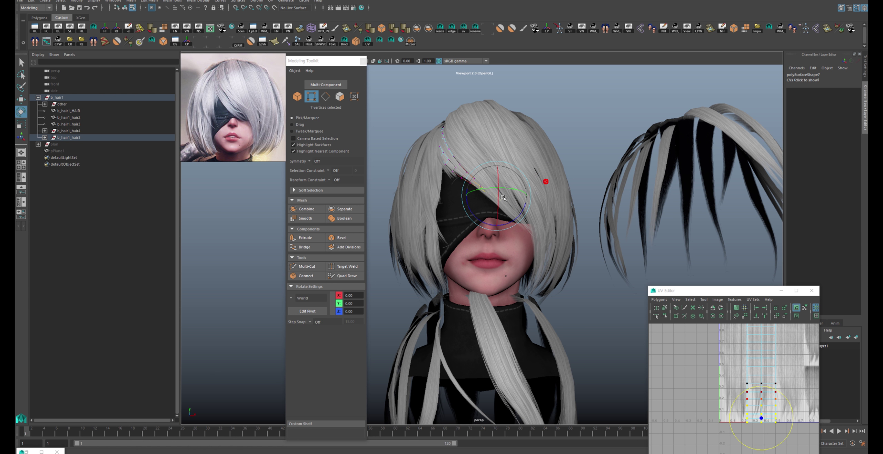
{"action": "left_click", "coordinate": [480, 194]}
{"action": "key", "text": "w"}
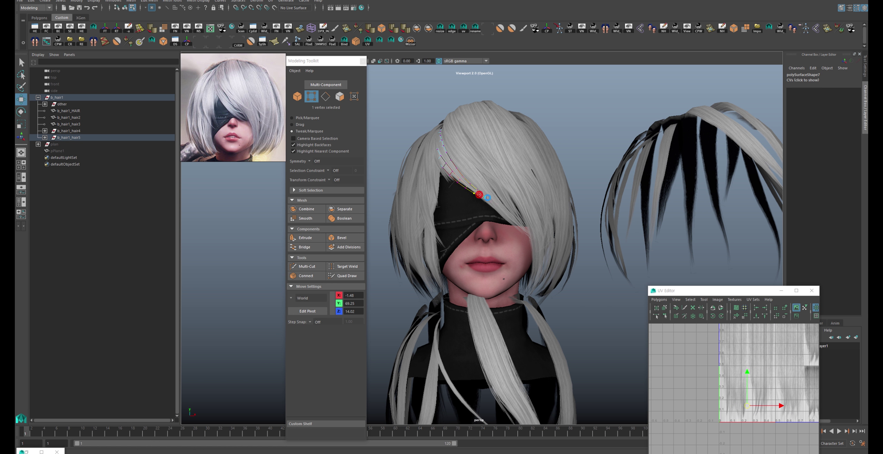
{"action": "key", "text": "e"}
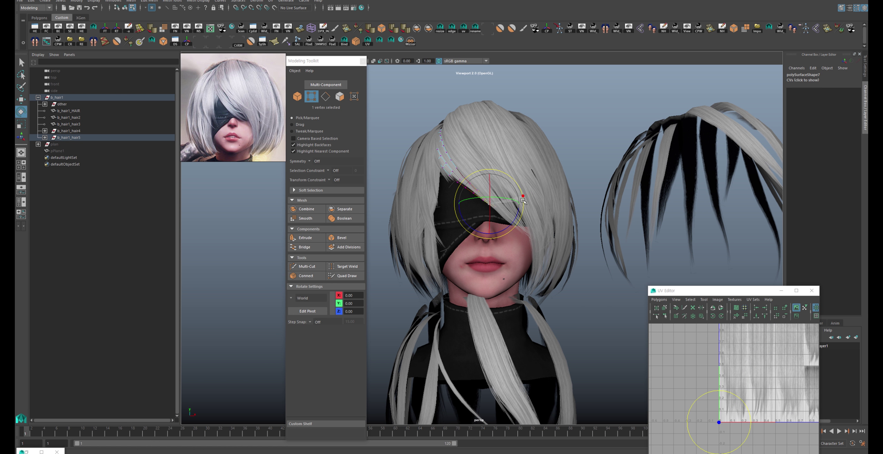
{"action": "key", "text": "w"}
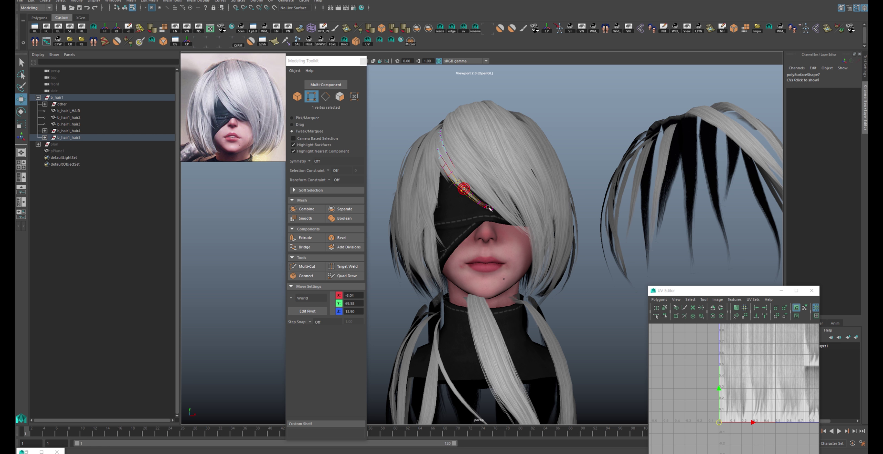
{"action": "left_click_drag", "start_coordinate": [556, 122], "coordinate": [470, 189], "text": "alt"}
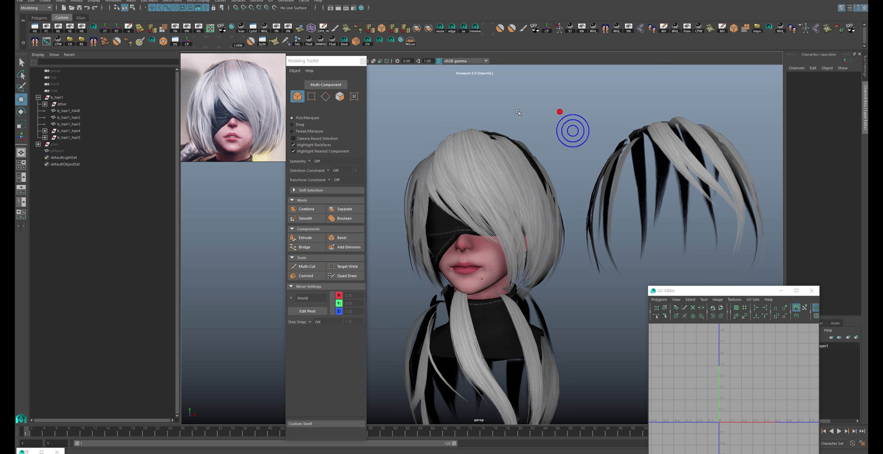
- Inspect vertices on b_hair1_hair5 and b_hair1_hair2 near the eyepatch
{"action": "left_click", "coordinate": [470, 188]}
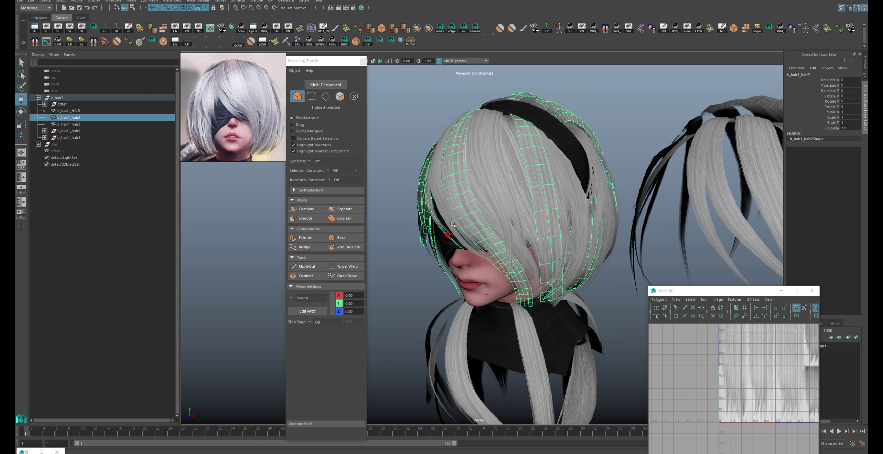
{"action": "scroll", "coordinate": [424, 178], "scroll_direction": "up", "scroll_amount": 3}
{"action": "left_click", "coordinate": [444, 228]}
{"action": "key", "text": "F9"}
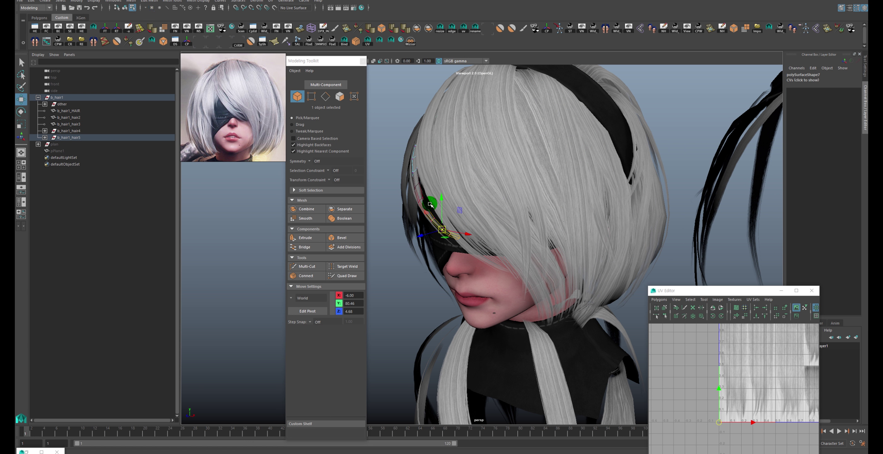
{"action": "left_click", "coordinate": [421, 197]}
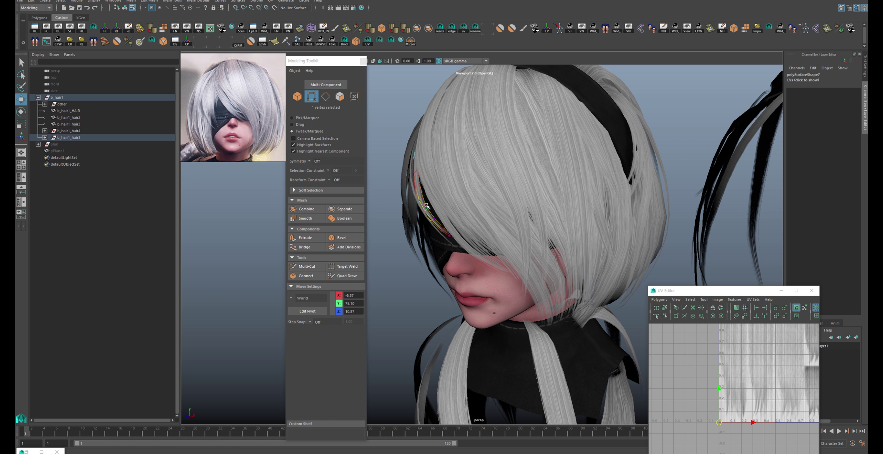
{"action": "key", "text": "F8"}
{"action": "left_click", "coordinate": [444, 237]}
{"action": "key", "text": "F9"}
{"action": "left_click", "coordinate": [464, 251]}
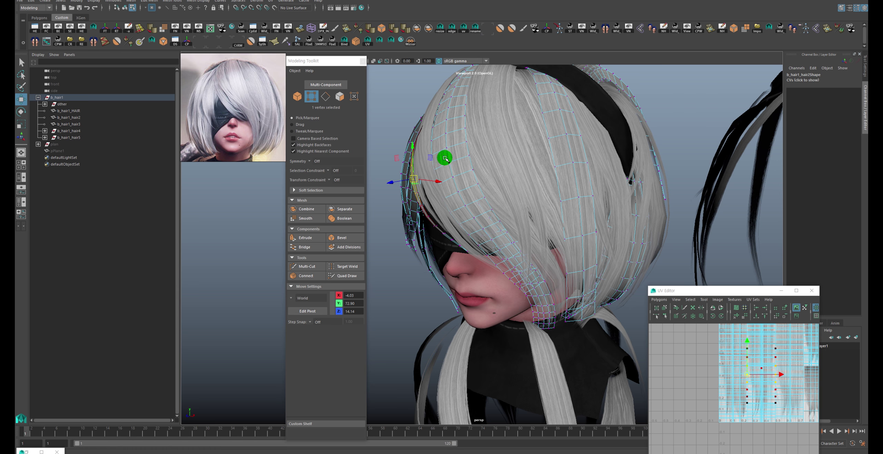
- Clear the selection, frame the head, and pick a strand from the loose b_hair1_HAIR set
{"action": "left_click_drag", "start_coordinate": [445, 158], "coordinate": [621, 65], "text": "alt"}
{"action": "key", "text": "F8"}
{"action": "left_click", "coordinate": [586, 88]}
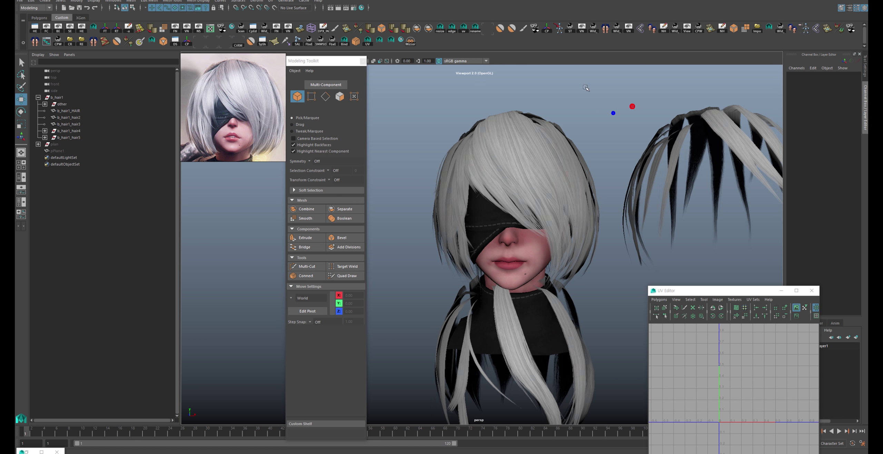
{"action": "mouse_move", "coordinate": [586, 88]}
{"action": "left_mouse_down", "text": "alt"}
{"action": "mouse_move", "coordinate": [591, 111]}
{"action": "mouse_move", "coordinate": [567, 96]}
{"action": "mouse_move", "coordinate": [577, 114]}
{"action": "mouse_move", "coordinate": [545, 93]}
{"action": "left_mouse_up", "text": "alt"}
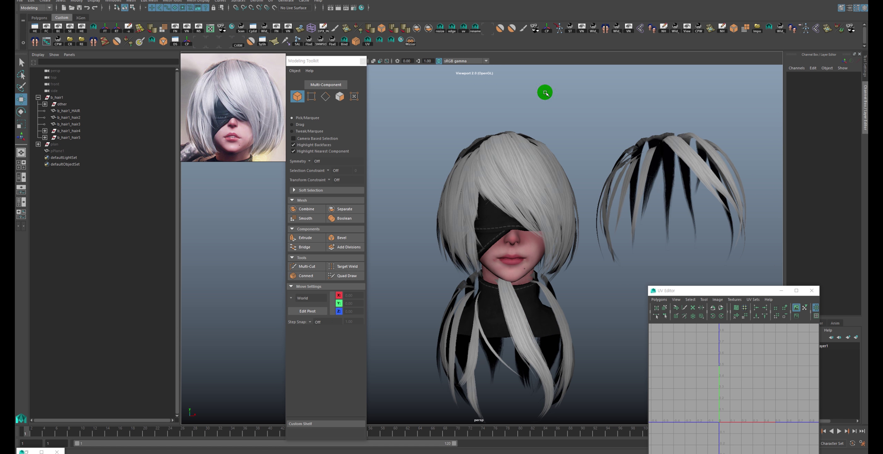
{"action": "right_click_drag", "start_coordinate": [545, 93], "coordinate": [513, 200], "text": "alt"}
{"action": "left_click", "coordinate": [515, 207]}
{"action": "key", "text": "F8"}
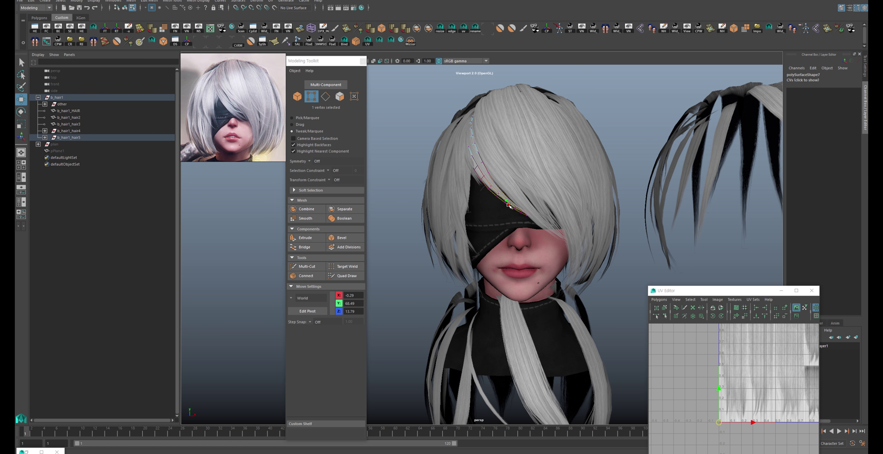
{"action": "left_click", "coordinate": [658, 97]}
{"action": "mouse_move", "coordinate": [658, 97]}
{"action": "left_mouse_down", "text": "alt"}
{"action": "mouse_move", "coordinate": [617, 158]}
{"action": "mouse_move", "coordinate": [585, 142]}
{"action": "mouse_move", "coordinate": [546, 154]}
{"action": "mouse_move", "coordinate": [537, 169]}
{"action": "mouse_move", "coordinate": [533, 162]}
{"action": "mouse_move", "coordinate": [542, 139]}
{"action": "mouse_move", "coordinate": [621, 167]}
{"action": "mouse_move", "coordinate": [611, 147]}
{"action": "mouse_move", "coordinate": [625, 162]}
{"action": "mouse_move", "coordinate": [641, 161]}
{"action": "mouse_move", "coordinate": [430, 162]}
{"action": "mouse_move", "coordinate": [467, 144]}
{"action": "mouse_move", "coordinate": [528, 197]}
{"action": "mouse_move", "coordinate": [474, 186]}
{"action": "mouse_move", "coordinate": [414, 193]}
{"action": "mouse_move", "coordinate": [396, 248]}
{"action": "left_mouse_up", "text": "alt"}
{"action": "left_click", "coordinate": [533, 162]}
{"action": "left_click", "coordinate": [625, 162]}
- Set polySurface200's pivot at its root, move it onto the crown, and tilt it
{"action": "key", "text": "d"}
{"action": "key", "text": "ctrl+1"}
{"action": "left_click", "coordinate": [397, 249]}
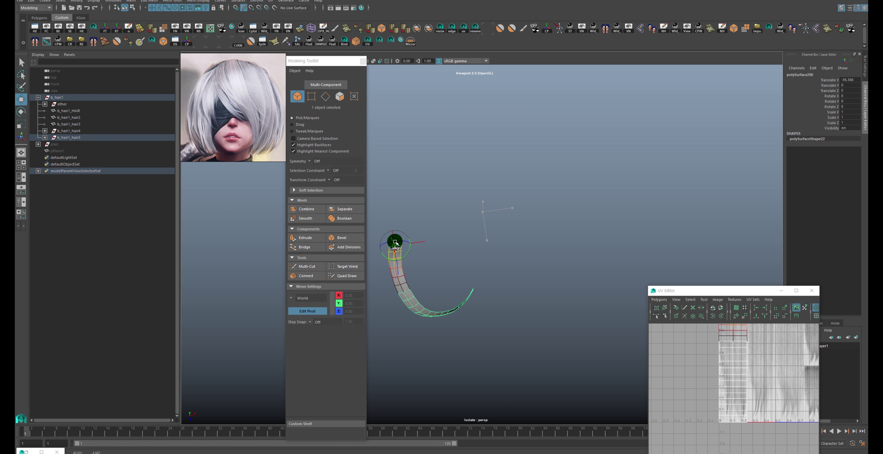
{"action": "key", "text": "d"}
{"action": "key", "text": "ctrl+1"}
{"action": "left_click_drag", "start_coordinate": [472, 156], "coordinate": [480, 160], "text": "alt"}
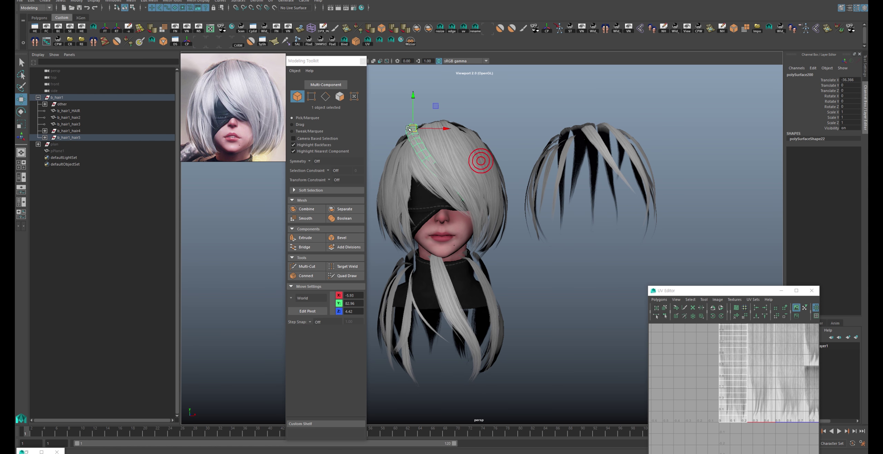
{"action": "mouse_move", "coordinate": [413, 136]}
{"action": "left_mouse_down"}
{"action": "mouse_move", "coordinate": [415, 105]}
{"action": "mouse_move", "coordinate": [413, 128]}
{"action": "left_mouse_up"}
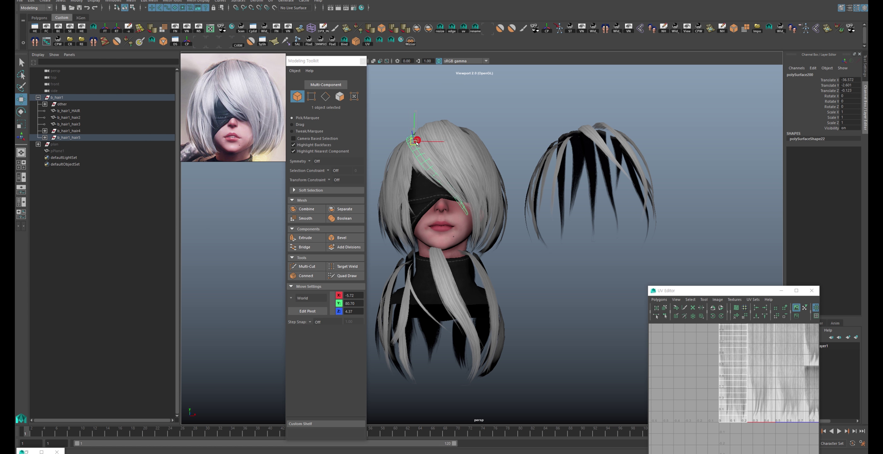
{"action": "key", "text": "e"}
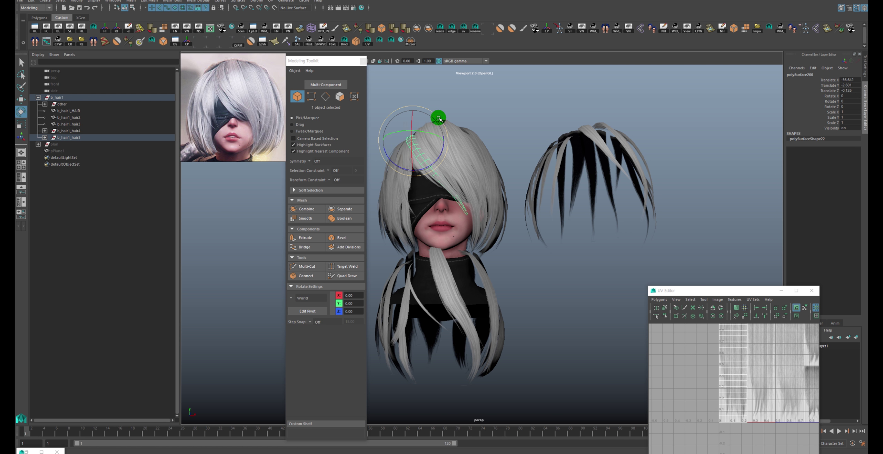
{"action": "left_click_drag", "start_coordinate": [439, 129], "coordinate": [425, 142]}
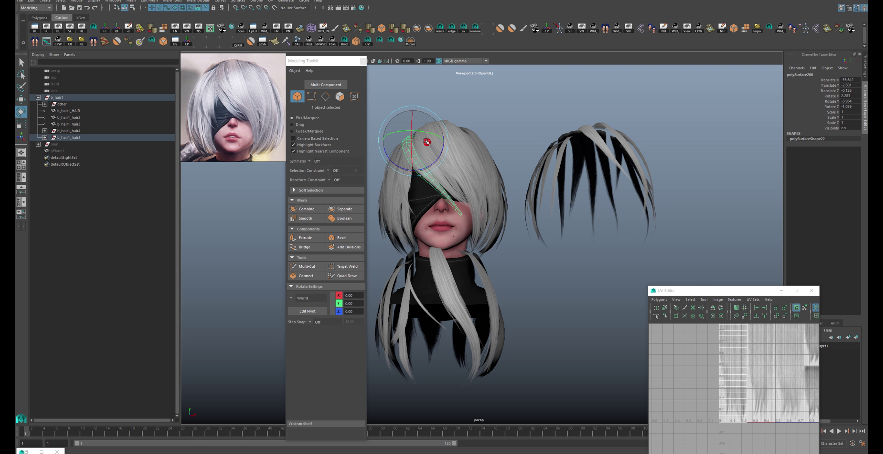
- Move and rotate the four tip vertices so the strand bends over the blindfold
{"action": "key", "text": "F9"}
{"action": "left_click_drag", "start_coordinate": [470, 205], "coordinate": [451, 221]}
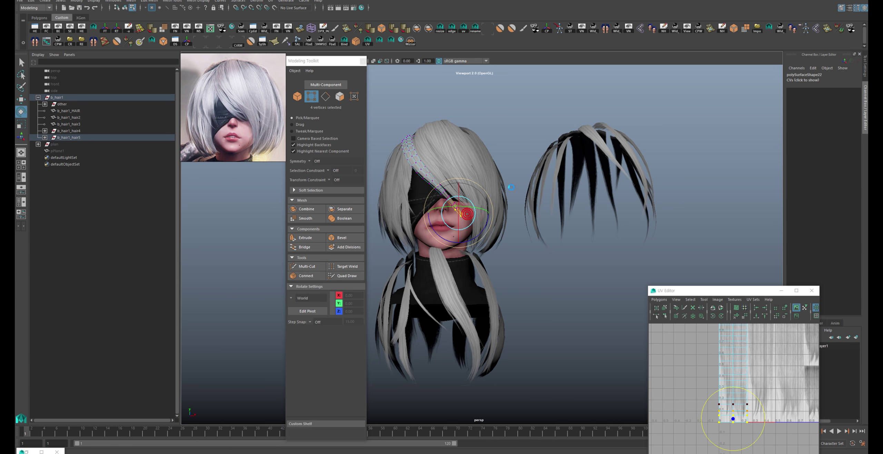
{"action": "key", "text": "w"}
{"action": "key", "text": "e"}
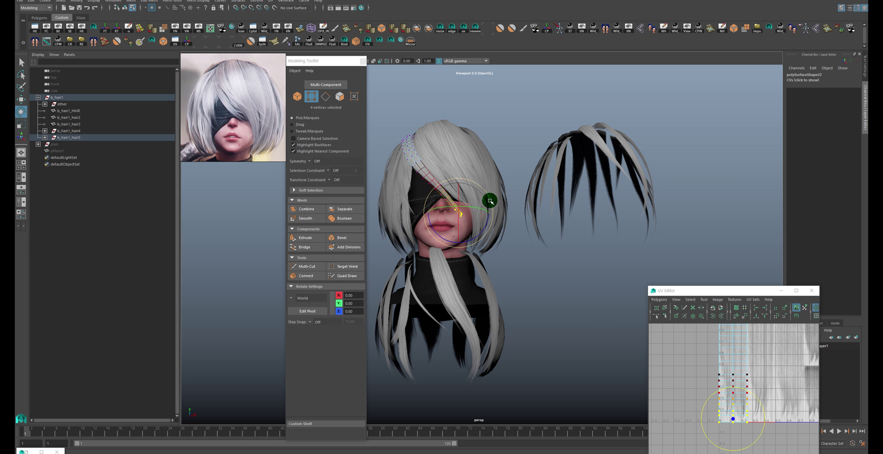
{"action": "key", "text": "w"}
{"action": "mouse_move", "coordinate": [484, 192]}
{"action": "left_mouse_down", "text": "alt"}
{"action": "mouse_move", "coordinate": [461, 202]}
{"action": "mouse_move", "coordinate": [491, 191]}
{"action": "left_mouse_up", "text": "alt"}
{"action": "key", "text": "e"}
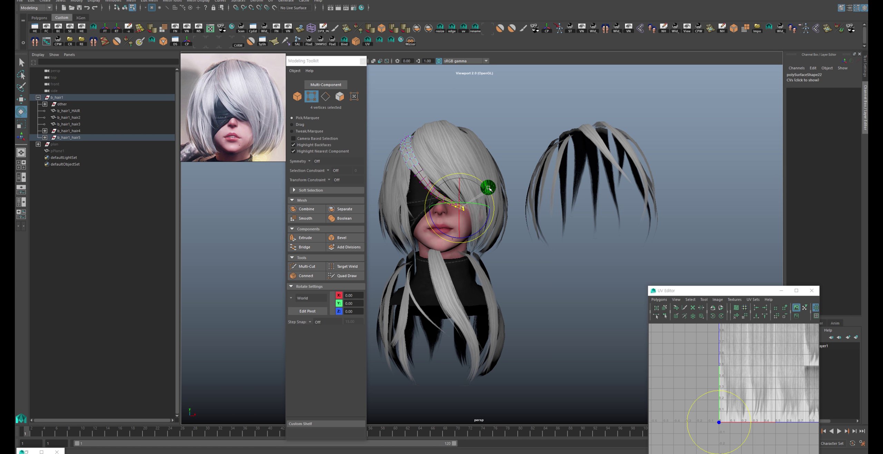
{"action": "key", "text": "w"}
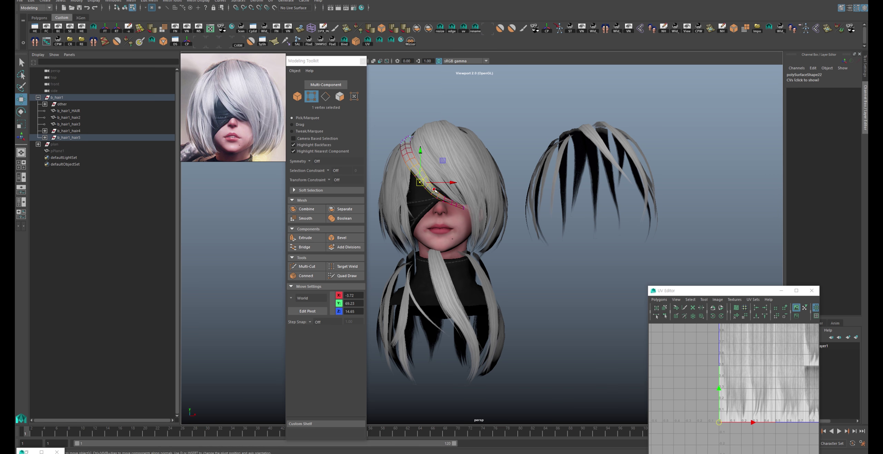
{"action": "mouse_move", "coordinate": [435, 190]}
{"action": "left_mouse_down"}
{"action": "mouse_move", "coordinate": [458, 184]}
{"action": "mouse_move", "coordinate": [438, 188]}
{"action": "left_mouse_up"}
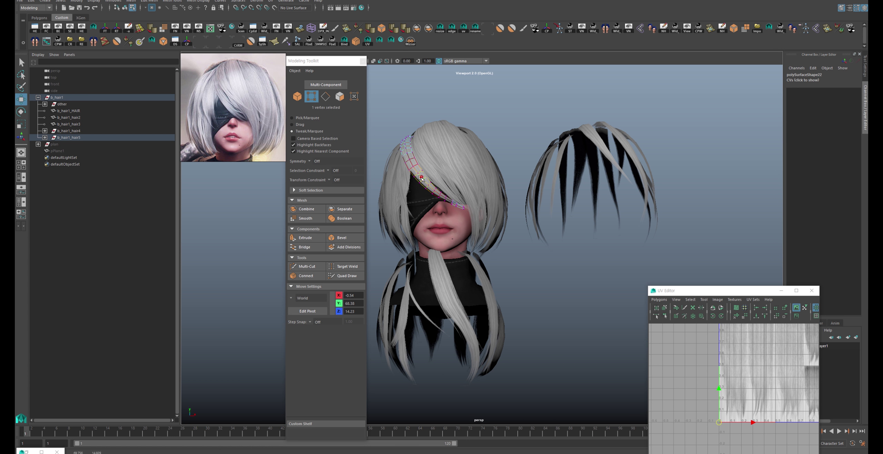
{"action": "key", "text": "F8"}
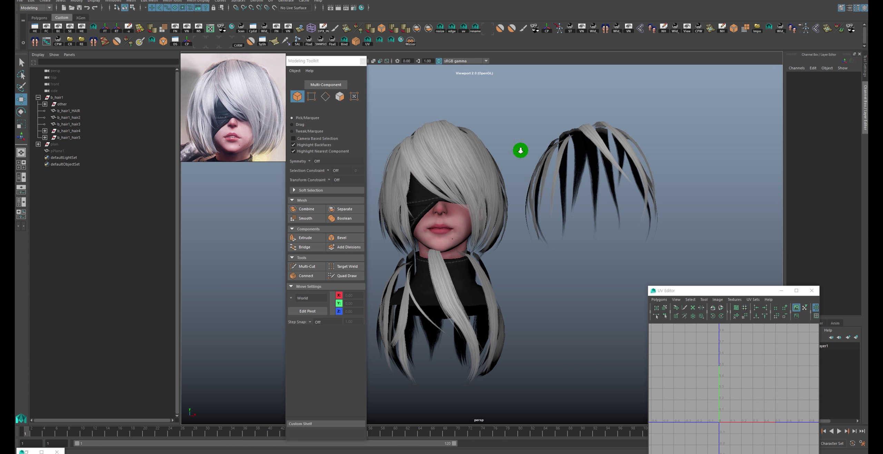
{"action": "mouse_move", "coordinate": [518, 148]}
{"action": "left_mouse_down", "text": "alt"}
{"action": "mouse_move", "coordinate": [502, 93]}
{"action": "mouse_move", "coordinate": [459, 158]}
{"action": "mouse_move", "coordinate": [522, 108]}
{"action": "left_mouse_up", "text": "alt"}
{"action": "key", "text": "F8"}
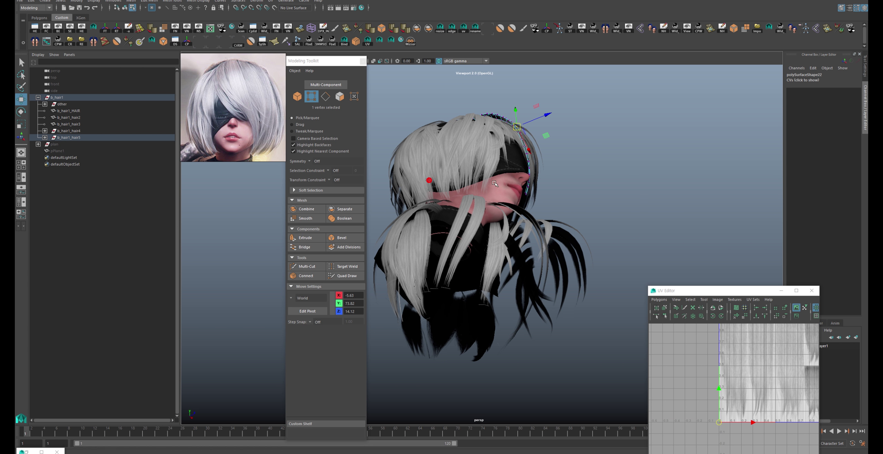
{"action": "mouse_move", "coordinate": [599, 128]}
{"action": "left_mouse_down", "text": "alt"}
{"action": "mouse_move", "coordinate": [532, 122]}
{"action": "mouse_move", "coordinate": [431, 205]}
{"action": "mouse_move", "coordinate": [415, 154]}
{"action": "mouse_move", "coordinate": [482, 209]}
{"action": "mouse_move", "coordinate": [476, 192]}
{"action": "left_mouse_up", "text": "alt"}
- Nudge a front vertex of the polySurface200 strand onto the forehead above the blindfold
{"action": "key", "text": "e"}
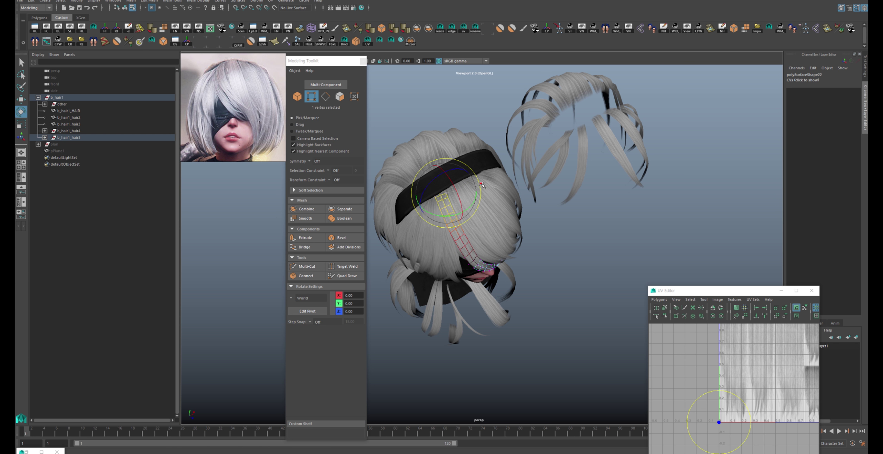
{"action": "key", "text": "w"}
{"action": "left_click_drag", "start_coordinate": [448, 193], "coordinate": [486, 137], "text": "alt"}
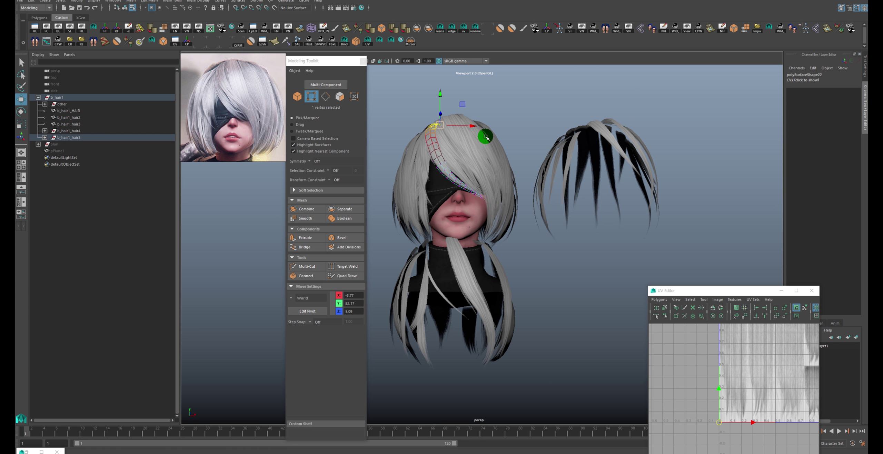
{"action": "left_click_drag", "start_coordinate": [437, 153], "coordinate": [431, 154]}
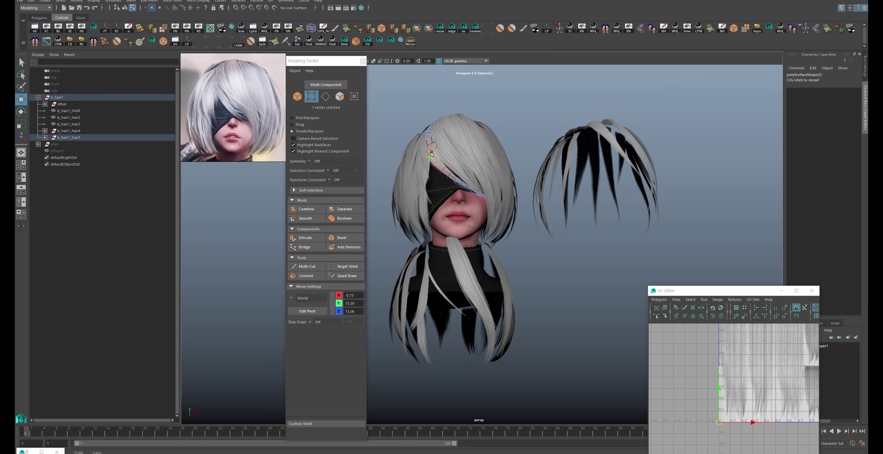
{"action": "right_click_drag", "start_coordinate": [436, 117], "coordinate": [456, 162], "text": "alt"}
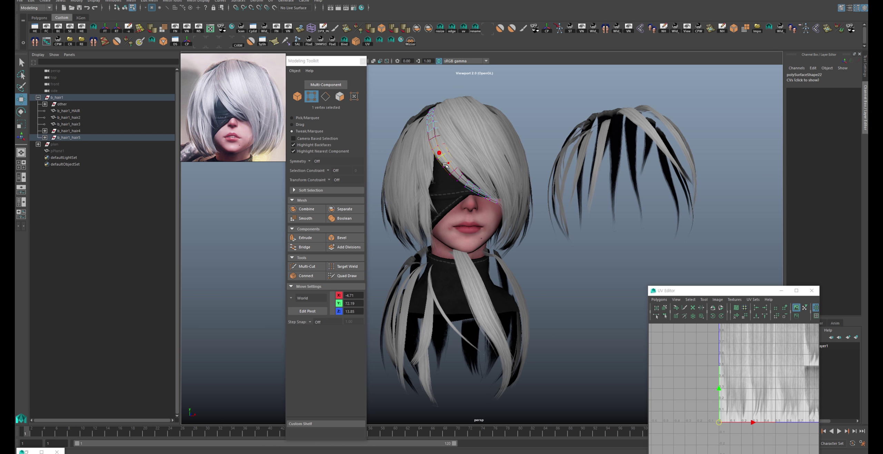
{"action": "left_click", "coordinate": [551, 107]}
- Select b_hair1_hair5 in vertex mode and orbit to check the strand from the side and below
{"action": "left_click_drag", "start_coordinate": [499, 113], "coordinate": [421, 164], "text": "alt"}
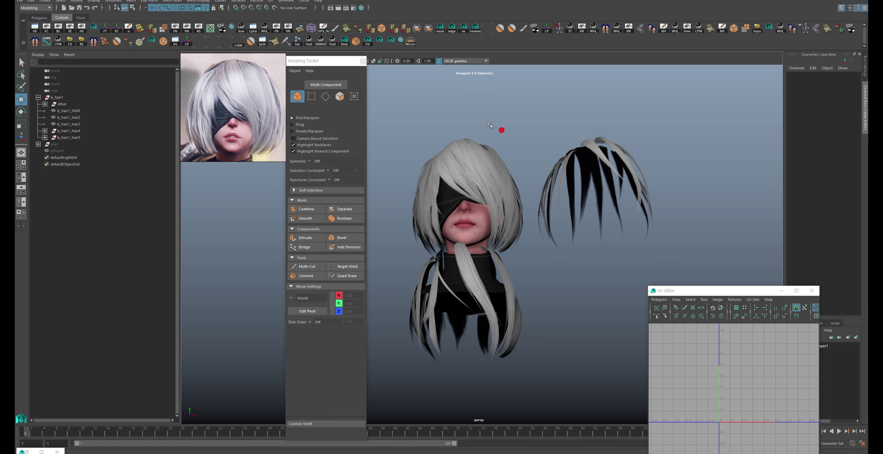
{"action": "scroll", "coordinate": [408, 151], "scroll_direction": "up", "scroll_amount": 3}
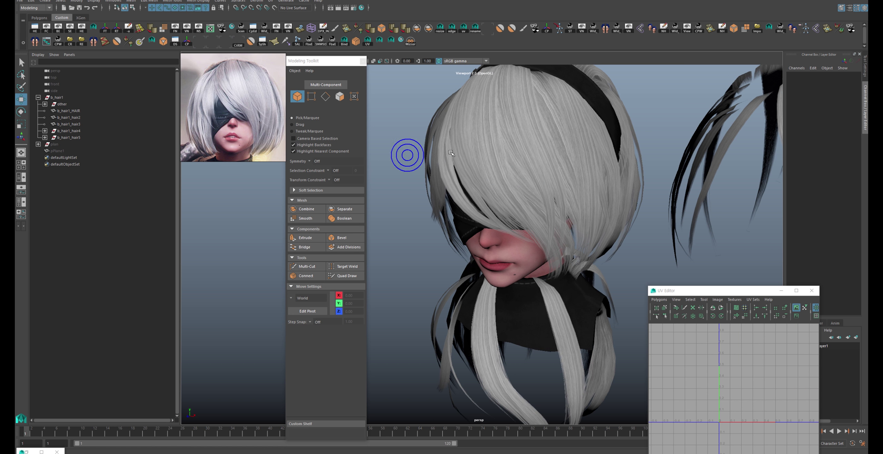
{"action": "scroll", "coordinate": [463, 182], "scroll_direction": "up", "scroll_amount": 3}
{"action": "left_click", "coordinate": [445, 164]}
{"action": "key", "text": "F9"}
{"action": "left_click_drag", "start_coordinate": [456, 171], "coordinate": [460, 174], "text": "alt"}
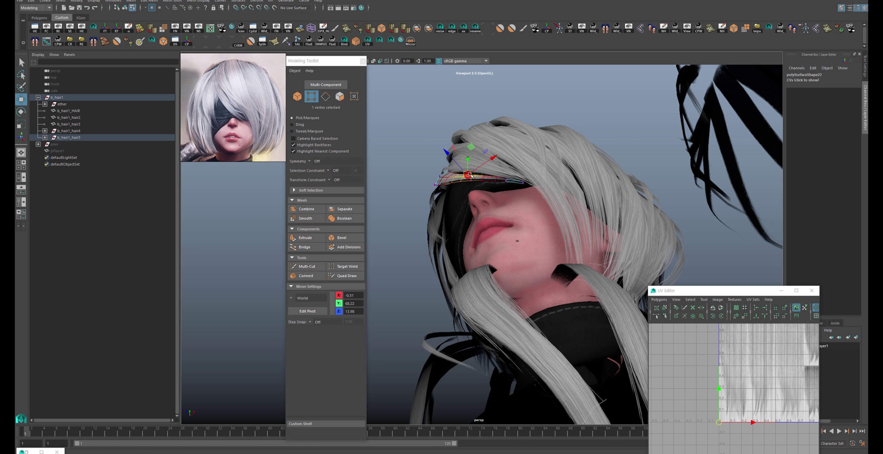
{"action": "left_click", "coordinate": [602, 111]}
{"action": "mouse_move", "coordinate": [600, 112]}
{"action": "left_mouse_down", "text": "alt"}
{"action": "mouse_move", "coordinate": [527, 148]}
{"action": "mouse_move", "coordinate": [521, 185]}
{"action": "mouse_move", "coordinate": [597, 158]}
{"action": "mouse_move", "coordinate": [569, 225]}
{"action": "left_mouse_up", "text": "alt"}
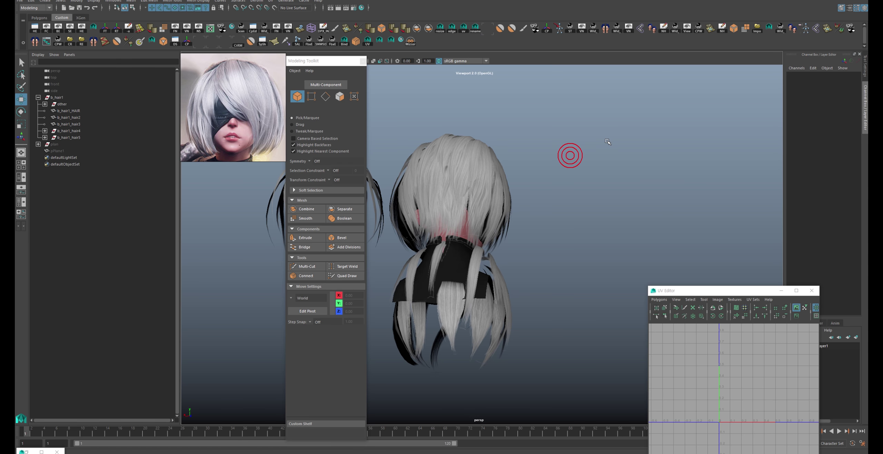
- Drag the b_hair1_hair4 hair set down below the head and orbit around to inspect it
{"action": "left_click", "coordinate": [532, 285]}
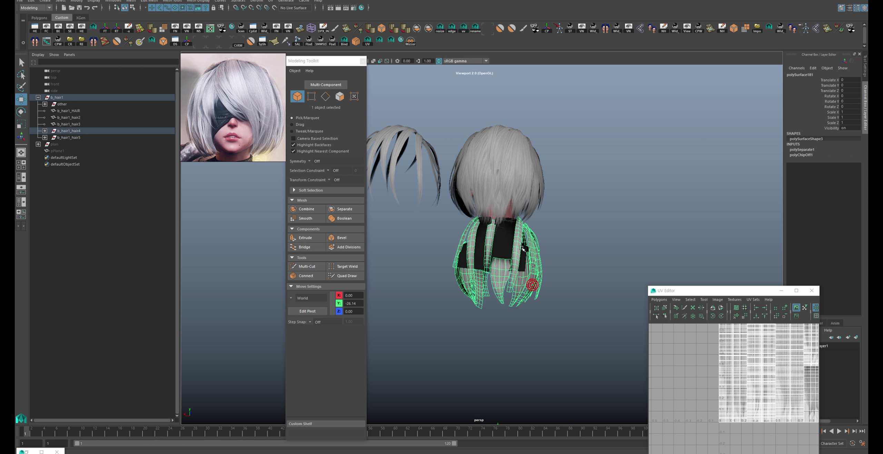
{"action": "left_click_drag", "start_coordinate": [503, 252], "coordinate": [503, 320]}
{"action": "mouse_move", "coordinate": [528, 181]}
{"action": "left_mouse_down", "text": "alt"}
{"action": "mouse_move", "coordinate": [575, 228]}
{"action": "mouse_move", "coordinate": [481, 181]}
{"action": "mouse_move", "coordinate": [495, 183]}
{"action": "mouse_move", "coordinate": [489, 233]}
{"action": "mouse_move", "coordinate": [501, 183]}
{"action": "left_mouse_up", "text": "alt"}
{"action": "left_click", "coordinate": [481, 181]}
{"action": "right_click_drag", "start_coordinate": [500, 183], "coordinate": [565, 143], "text": "alt"}
{"action": "mouse_move", "coordinate": [565, 144]}
{"action": "left_mouse_down", "text": "alt"}
{"action": "mouse_move", "coordinate": [528, 130]}
{"action": "mouse_move", "coordinate": [522, 113]}
{"action": "mouse_move", "coordinate": [479, 132]}
{"action": "mouse_move", "coordinate": [508, 173]}
{"action": "mouse_move", "coordinate": [510, 145]}
{"action": "mouse_move", "coordinate": [529, 156]}
{"action": "left_mouse_up", "text": "alt"}
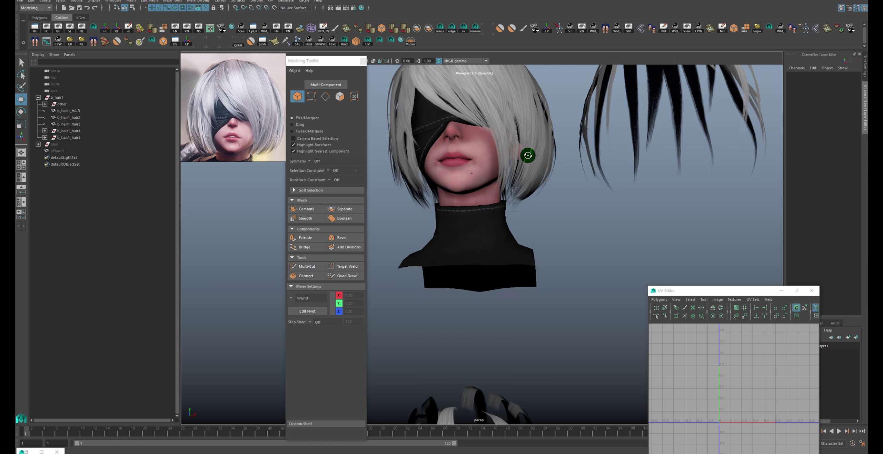
{"action": "right_click_drag", "start_coordinate": [528, 156], "coordinate": [483, 162], "text": "alt"}
{"action": "middle_click_drag", "start_coordinate": [483, 162], "coordinate": [496, 147], "text": "alt"}
{"action": "left_click_drag", "start_coordinate": [496, 148], "coordinate": [484, 158], "text": "alt"}
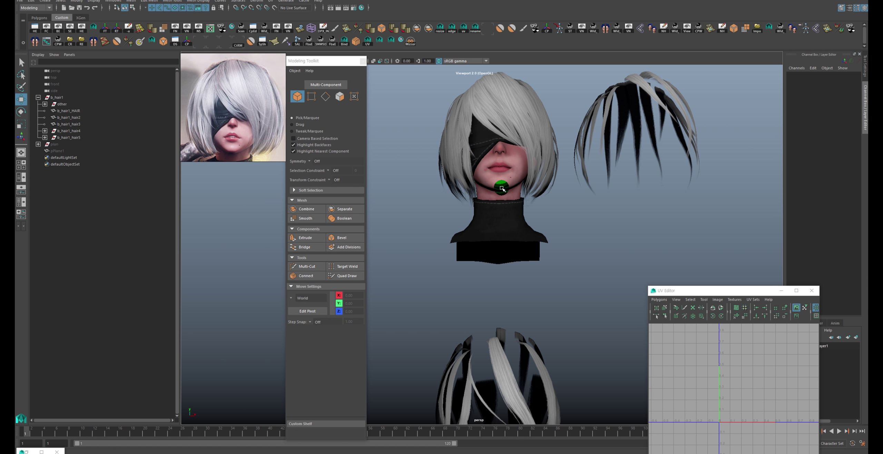
{"action": "mouse_move", "coordinate": [502, 188]}
{"action": "left_mouse_down", "text": "alt"}
{"action": "mouse_move", "coordinate": [512, 191]}
{"action": "mouse_move", "coordinate": [507, 179]}
{"action": "mouse_move", "coordinate": [534, 187]}
{"action": "mouse_move", "coordinate": [500, 187]}
{"action": "left_mouse_up", "text": "alt"}
- Bring the lowered hair set into view and pick out one single strand from it
{"action": "left_click", "coordinate": [501, 282]}
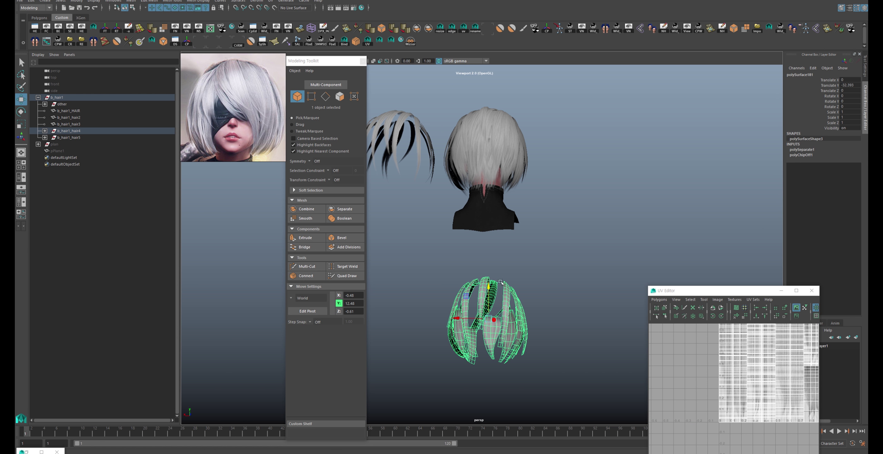
{"action": "middle_click_drag", "start_coordinate": [501, 282], "coordinate": [520, 226], "text": "alt"}
{"action": "left_click", "coordinate": [538, 232]}
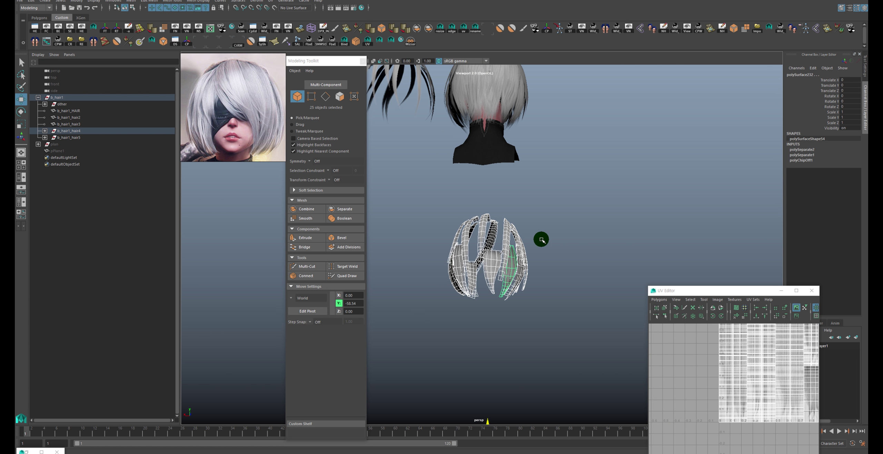
{"action": "left_click", "coordinate": [500, 262]}
{"action": "left_click", "coordinate": [494, 263]}
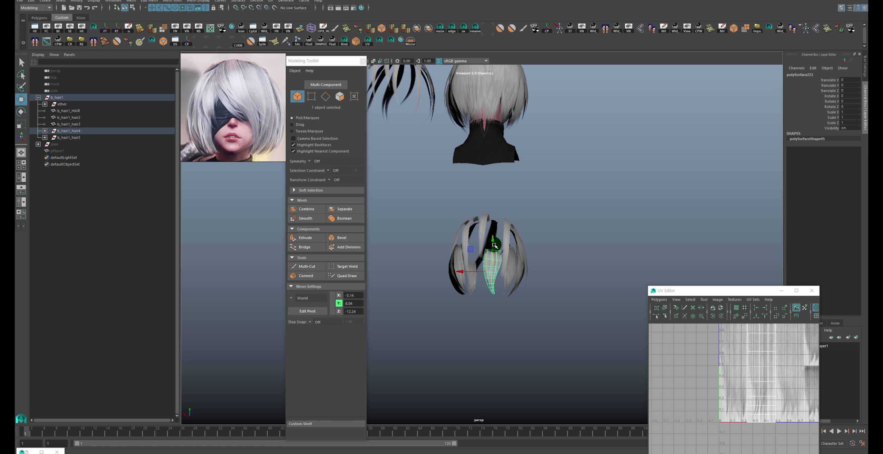
- Move the loose strand up to the head's side and rotate it to lie along the head
{"action": "middle_click_drag", "start_coordinate": [518, 112], "coordinate": [462, 172], "text": "alt"}
{"action": "left_click_drag", "start_coordinate": [462, 173], "coordinate": [490, 204], "text": "alt"}
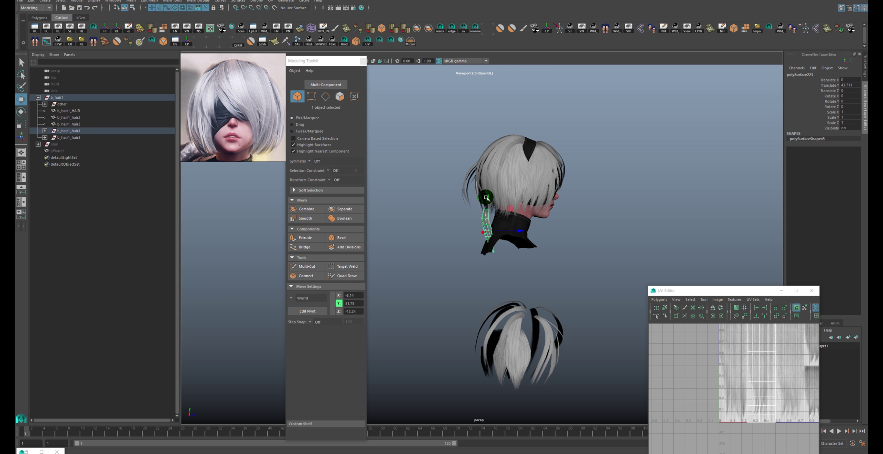
{"action": "key", "text": "e"}
{"action": "mouse_move", "coordinate": [489, 166]}
{"action": "left_mouse_down"}
{"action": "mouse_move", "coordinate": [510, 169]}
{"action": "mouse_move", "coordinate": [489, 192]}
{"action": "mouse_move", "coordinate": [484, 157]}
{"action": "mouse_move", "coordinate": [516, 146]}
{"action": "mouse_move", "coordinate": [470, 154]}
{"action": "left_mouse_up"}
{"action": "key", "text": "w"}
{"action": "key", "text": "e"}
{"action": "key", "text": "4"}
{"action": "key", "text": "5"}
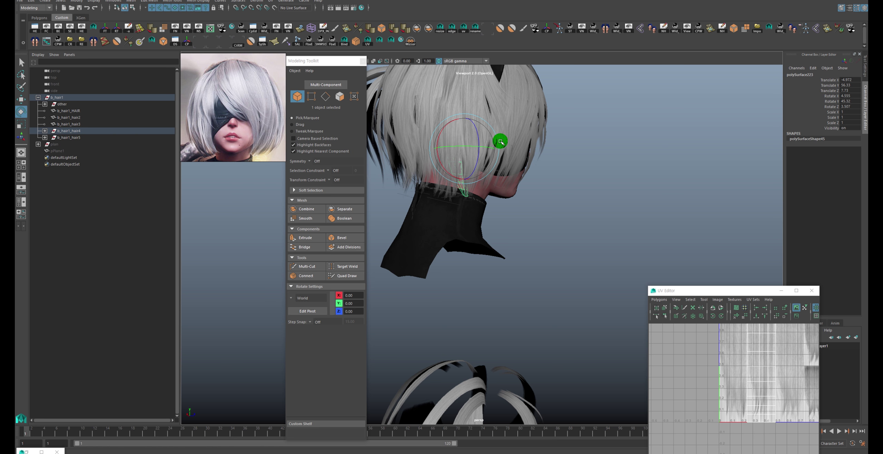
- Rotate the strand against the cheek, checking it in wireframe, shaded and textured display
{"action": "mouse_move", "coordinate": [499, 151]}
{"action": "left_mouse_down"}
{"action": "mouse_move", "coordinate": [464, 161]}
{"action": "mouse_move", "coordinate": [485, 150]}
{"action": "mouse_move", "coordinate": [472, 142]}
{"action": "mouse_move", "coordinate": [481, 158]}
{"action": "mouse_move", "coordinate": [493, 126]}
{"action": "mouse_move", "coordinate": [490, 162]}
{"action": "mouse_move", "coordinate": [442, 234]}
{"action": "mouse_move", "coordinate": [512, 204]}
{"action": "mouse_move", "coordinate": [480, 156]}
{"action": "mouse_move", "coordinate": [578, 141]}
{"action": "mouse_move", "coordinate": [536, 138]}
{"action": "mouse_move", "coordinate": [460, 155]}
{"action": "left_mouse_up"}
{"action": "key", "text": "w"}
{"action": "key", "text": "e"}
{"action": "key", "text": "e"}
{"action": "key", "text": "4"}
{"action": "key", "text": "e"}
{"action": "key", "text": "w"}
{"action": "key", "text": "5"}
{"action": "key", "text": "6"}
{"action": "key", "text": "5"}
{"action": "key", "text": "6"}
- Pick another loose hair strip from behind the head, viewed from the side
{"action": "left_click", "coordinate": [573, 134]}
{"action": "left_click", "coordinate": [460, 145]}
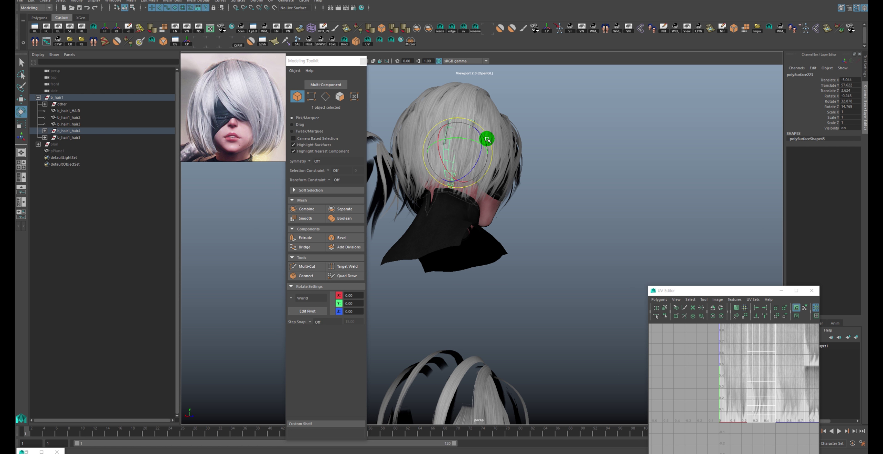
{"action": "left_click", "coordinate": [487, 139]}
{"action": "left_click", "coordinate": [463, 134]}
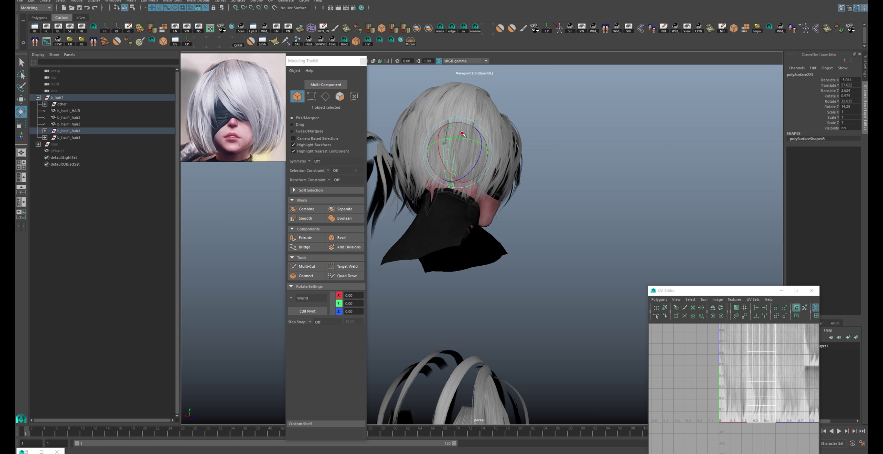
{"action": "key", "text": "w"}
{"action": "mouse_move", "coordinate": [477, 145]}
{"action": "left_mouse_down", "text": "alt"}
{"action": "mouse_move", "coordinate": [435, 175]}
{"action": "mouse_move", "coordinate": [481, 157]}
{"action": "mouse_move", "coordinate": [476, 170]}
{"action": "mouse_move", "coordinate": [490, 193]}
{"action": "mouse_move", "coordinate": [483, 176]}
{"action": "left_mouse_up", "text": "alt"}
{"action": "left_click", "coordinate": [457, 176]}
{"action": "key", "text": "e"}
- Move and rotate that strip into place in front of the ear, checking wireframe and textures
{"action": "key", "text": "4"}
{"action": "mouse_move", "coordinate": [483, 177]}
{"action": "left_mouse_down", "text": "alt"}
{"action": "mouse_move", "coordinate": [493, 177]}
{"action": "mouse_move", "coordinate": [481, 181]}
{"action": "left_mouse_up", "text": "alt"}
{"action": "key", "text": "5"}
{"action": "key", "text": "e"}
{"action": "key", "text": "6"}
{"action": "mouse_move", "coordinate": [481, 182]}
{"action": "left_mouse_down", "text": "alt"}
{"action": "mouse_move", "coordinate": [498, 208]}
{"action": "mouse_move", "coordinate": [492, 216]}
{"action": "mouse_move", "coordinate": [480, 180]}
{"action": "mouse_move", "coordinate": [490, 180]}
{"action": "left_mouse_up", "text": "alt"}
{"action": "key", "text": "e"}
{"action": "key", "text": "w"}
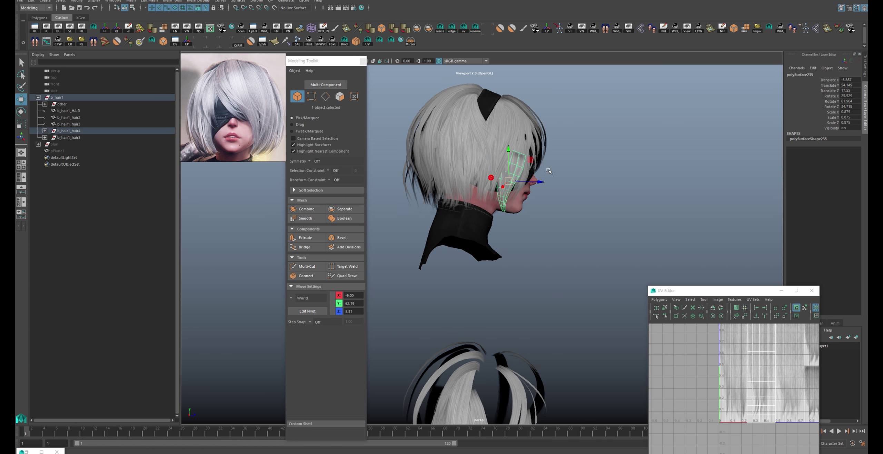
- Scale the polySurface235 strand down to about 0.676 and lift it up the temple beside the blindfold
{"action": "left_click_drag", "start_coordinate": [549, 171], "coordinate": [475, 176], "text": "alt"}
{"action": "key", "text": "e"}
{"action": "key", "text": "F9"}
{"action": "key", "text": "w"}
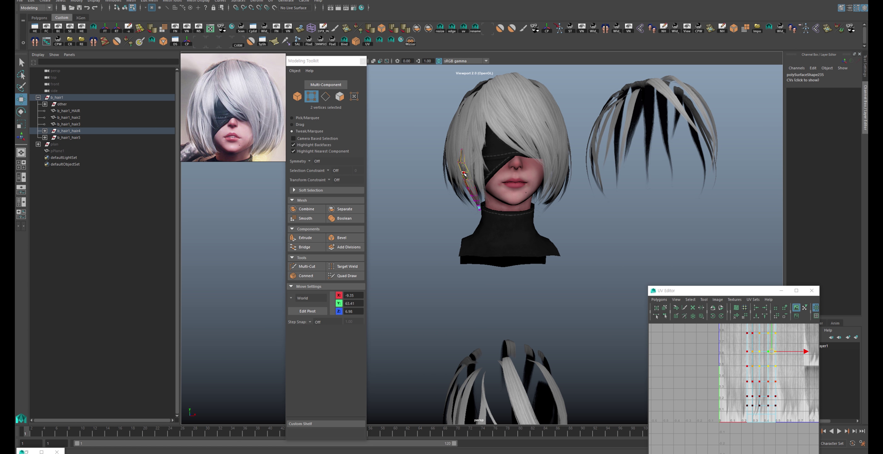
{"action": "key", "text": "F8"}
{"action": "key", "text": "r"}
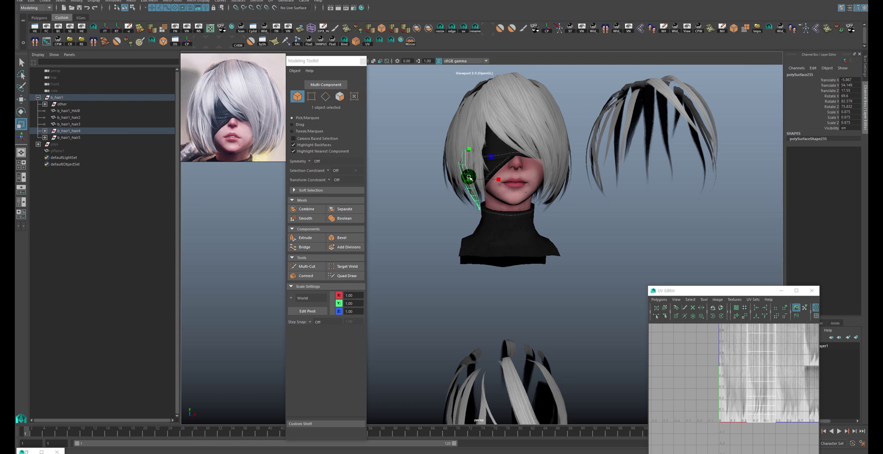
{"action": "mouse_move", "coordinate": [470, 176]}
{"action": "left_mouse_down"}
{"action": "mouse_move", "coordinate": [467, 94]}
{"action": "mouse_move", "coordinate": [475, 163]}
{"action": "mouse_move", "coordinate": [463, 159]}
{"action": "mouse_move", "coordinate": [476, 156]}
{"action": "mouse_move", "coordinate": [455, 173]}
{"action": "mouse_move", "coordinate": [476, 162]}
{"action": "mouse_move", "coordinate": [552, 166]}
{"action": "left_mouse_up"}
{"action": "key", "text": "w"}
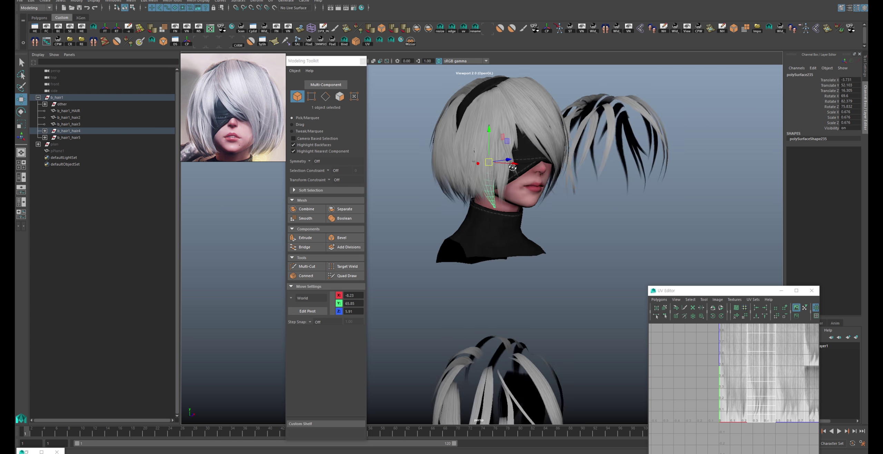
{"action": "left_click", "coordinate": [621, 181]}
{"action": "mouse_move", "coordinate": [648, 180]}
{"action": "left_mouse_down", "text": "alt"}
{"action": "mouse_move", "coordinate": [641, 158]}
{"action": "mouse_move", "coordinate": [559, 159]}
{"action": "left_mouse_up", "text": "alt"}
- Pull the b_hair1_hair2 vertices at the temple upward beside the blindfold
{"action": "scroll", "coordinate": [513, 123], "scroll_direction": "up", "scroll_amount": 5}
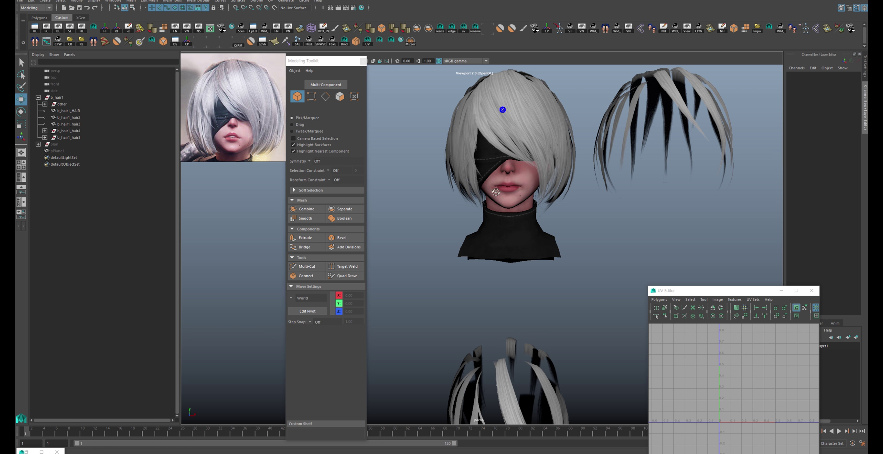
{"action": "scroll", "coordinate": [500, 114], "scroll_direction": "up", "scroll_amount": 3}
{"action": "scroll", "coordinate": [483, 145], "scroll_direction": "up", "scroll_amount": 2}
{"action": "left_click", "coordinate": [478, 153]}
{"action": "key", "text": "F9"}
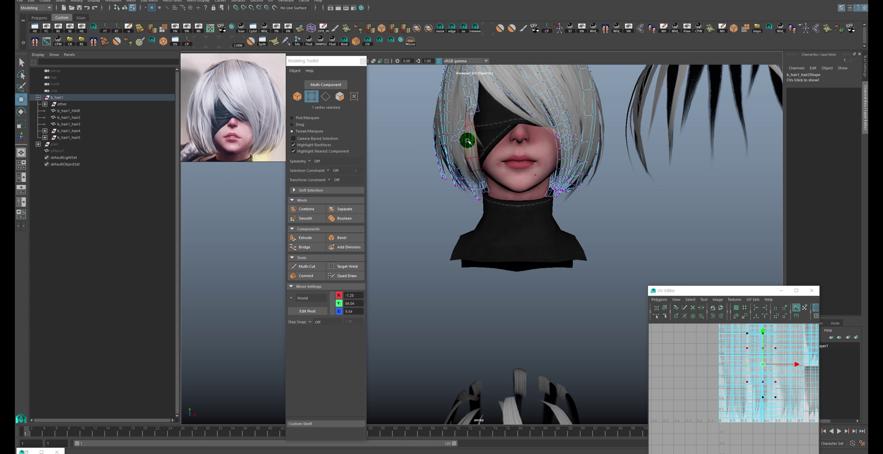
{"action": "key", "text": "e"}
{"action": "key", "text": "w"}
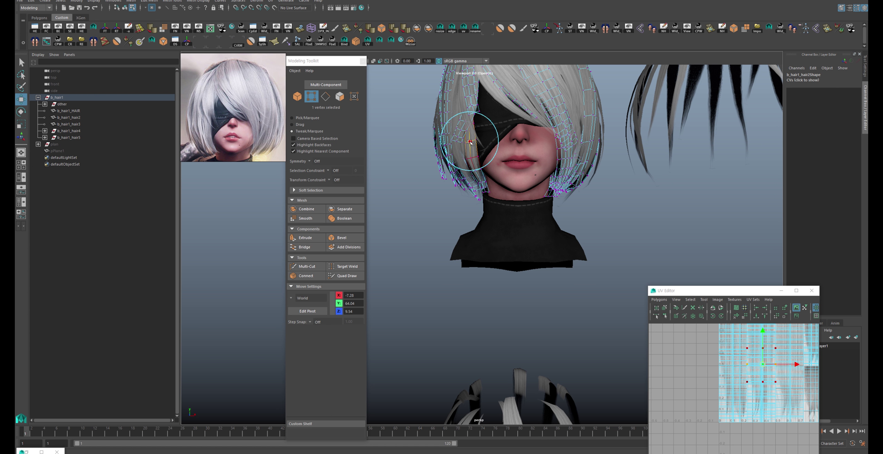
{"action": "left_click_drag", "start_coordinate": [478, 141], "coordinate": [483, 141], "text": "alt"}
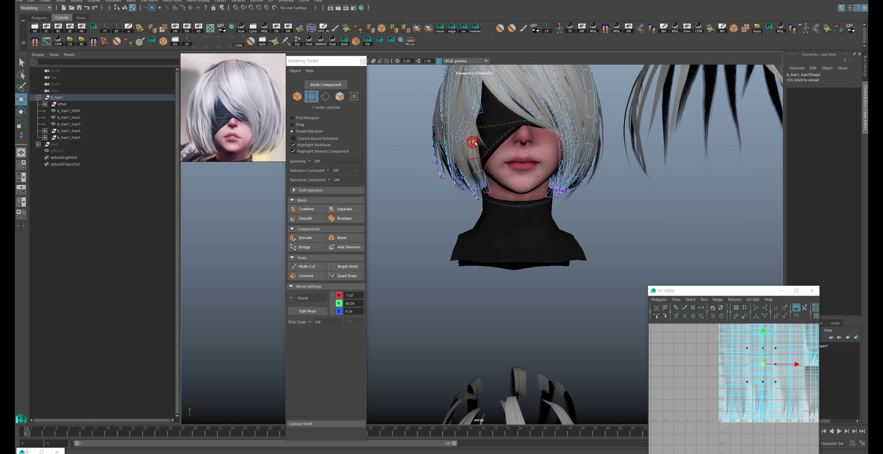
{"action": "left_click_drag", "start_coordinate": [480, 163], "coordinate": [478, 125]}
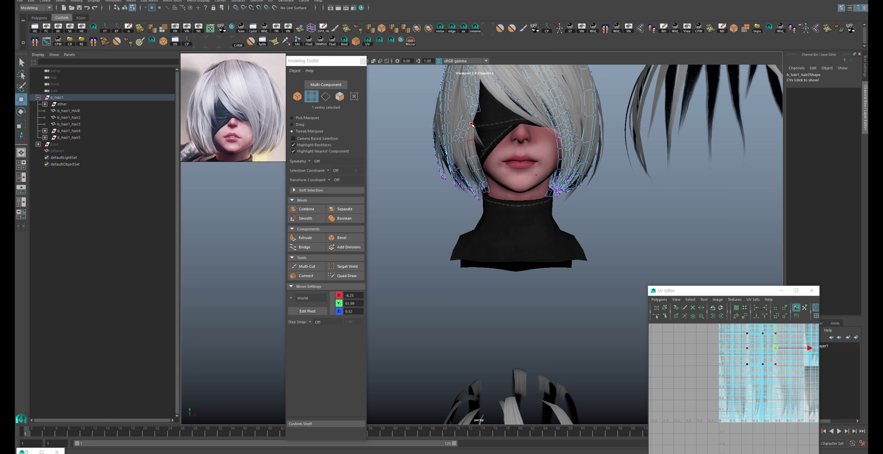
{"action": "left_click", "coordinate": [471, 125]}
{"action": "key", "text": "F8"}
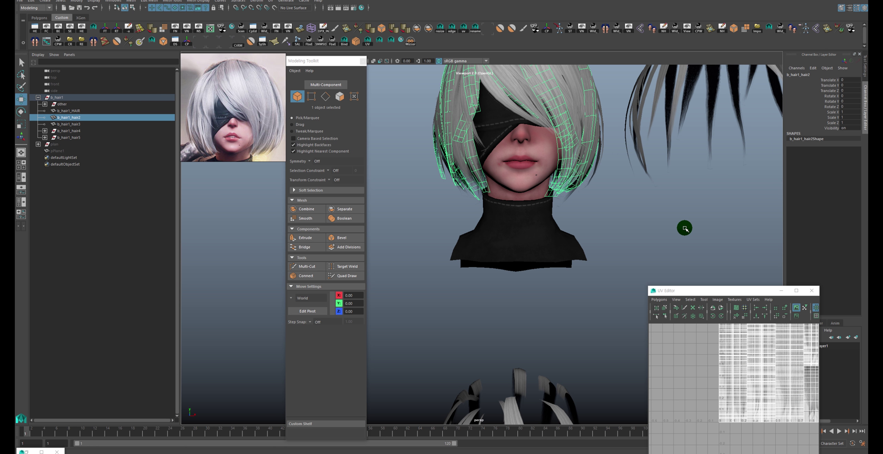
- Check another vertex on the side hair, then deselect the mesh and orbit around the head
{"action": "left_click_drag", "start_coordinate": [684, 226], "coordinate": [599, 184], "text": "alt"}
{"action": "left_click", "coordinate": [599, 183]}
{"action": "scroll", "coordinate": [493, 142], "scroll_direction": "up", "scroll_amount": 2}
{"action": "left_click", "coordinate": [469, 125]}
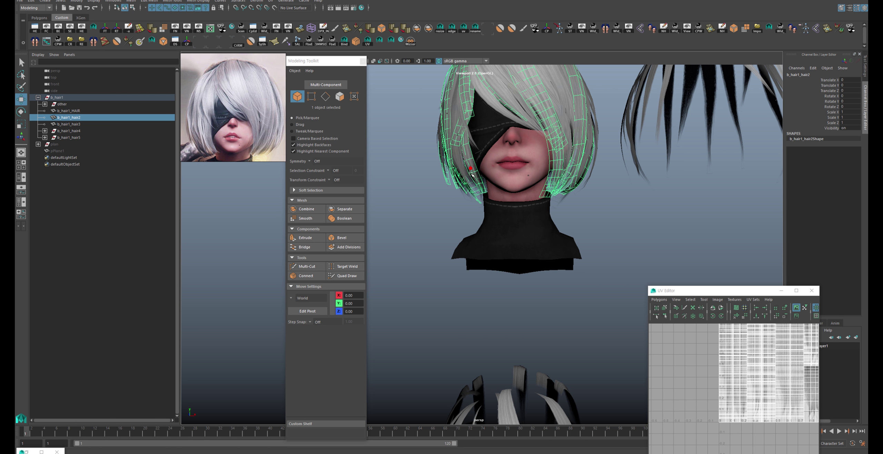
{"action": "key", "text": "F8"}
{"action": "left_click", "coordinate": [483, 179]}
{"action": "key", "text": "F8"}
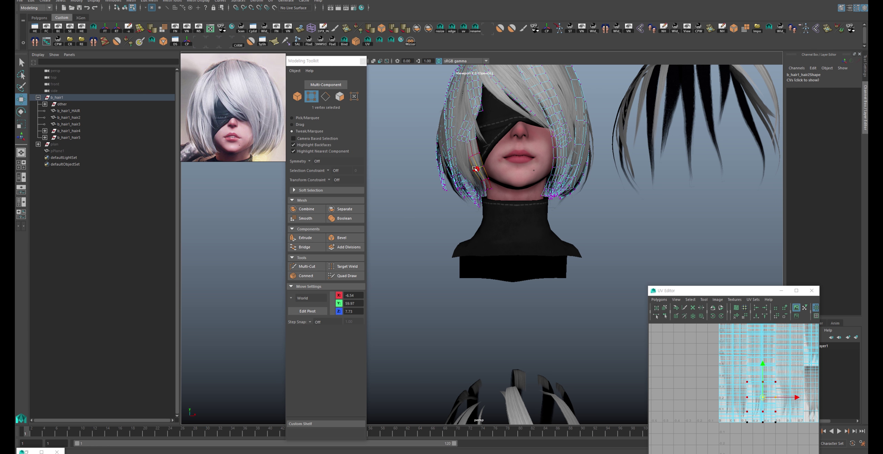
{"action": "left_click", "coordinate": [418, 229]}
{"action": "mouse_move", "coordinate": [418, 229]}
{"action": "left_mouse_down", "text": "alt"}
{"action": "mouse_move", "coordinate": [475, 204]}
{"action": "mouse_move", "coordinate": [431, 185]}
{"action": "left_mouse_up", "text": "alt"}
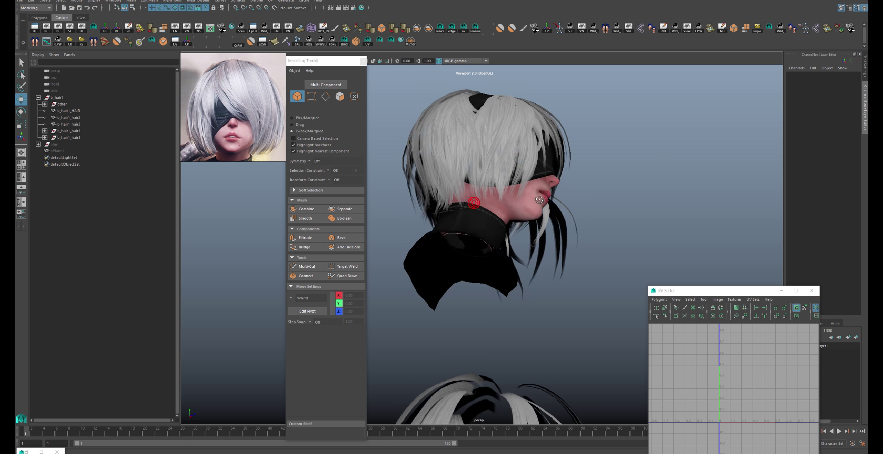
- Select the hair strips and the right hair piece and isolate them in the view
{"action": "left_click", "coordinate": [459, 186]}
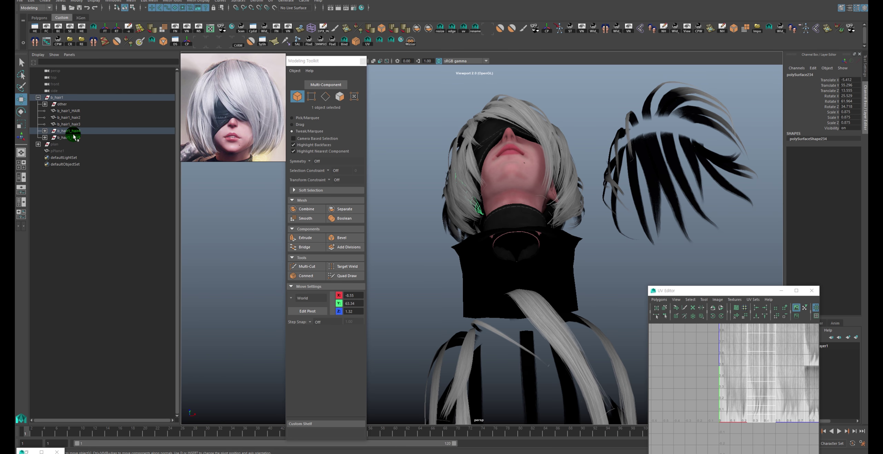
{"action": "left_click", "coordinate": [69, 131]}
{"action": "mouse_move", "coordinate": [576, 266]}
{"action": "left_mouse_down", "text": "alt"}
{"action": "mouse_move", "coordinate": [585, 217]}
{"action": "mouse_move", "coordinate": [671, 138]}
{"action": "left_mouse_up", "text": "alt"}
{"action": "left_click", "coordinate": [677, 120]}
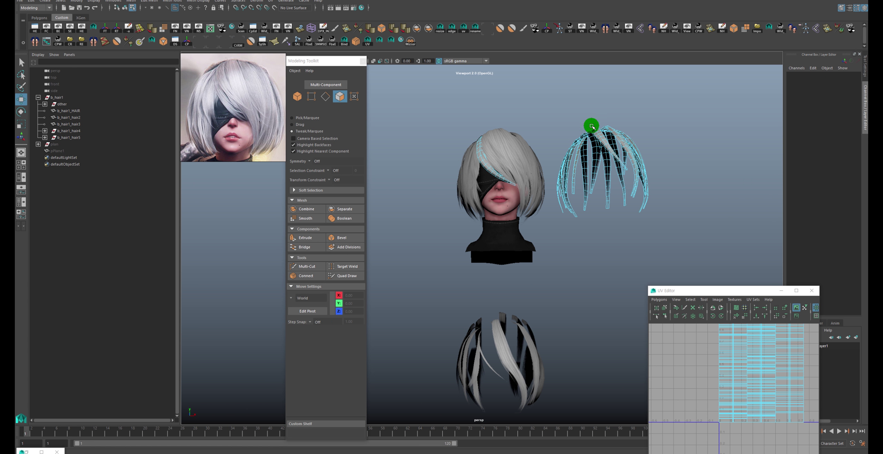
{"action": "left_click", "coordinate": [483, 149]}
{"action": "left_click", "coordinate": [483, 164]}
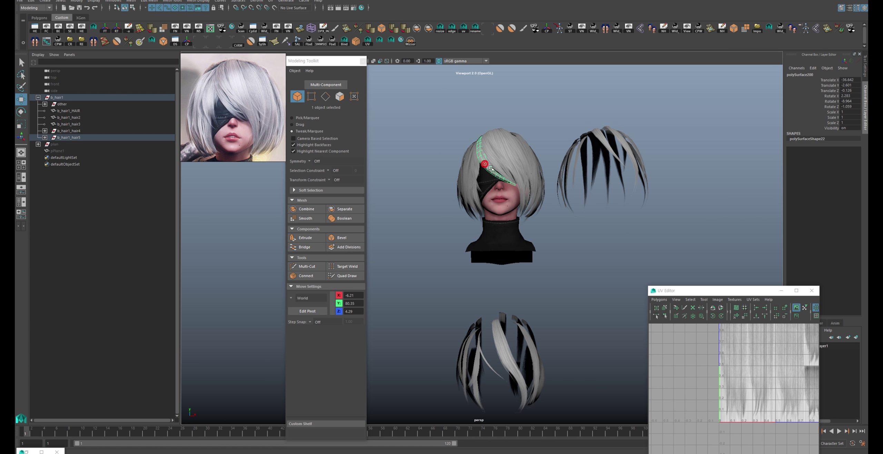
{"action": "key", "text": "4"}
{"action": "key", "text": "5"}
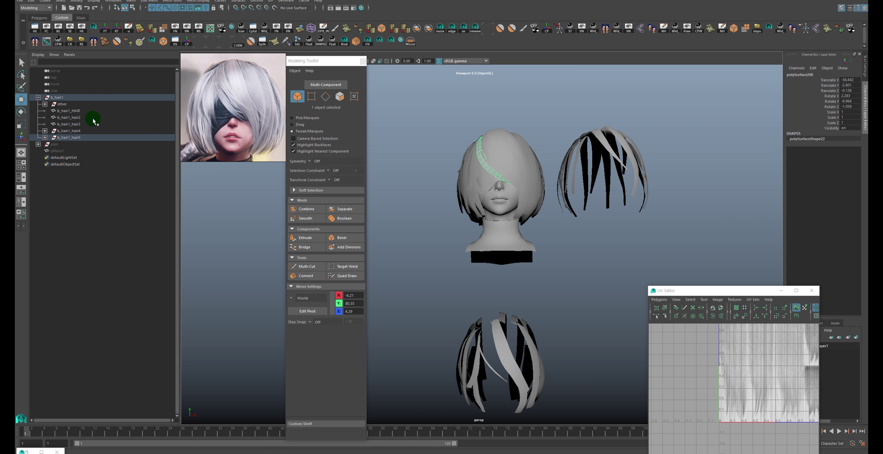
{"action": "left_click", "coordinate": [614, 164], "text": "shift"}
{"action": "key", "text": "ctrl+1"}
- Unparent the curved strip from its group and hide b_hair1_hair5
{"action": "left_click", "coordinate": [528, 117]}
{"action": "left_click_drag", "start_coordinate": [521, 122], "coordinate": [445, 190]}
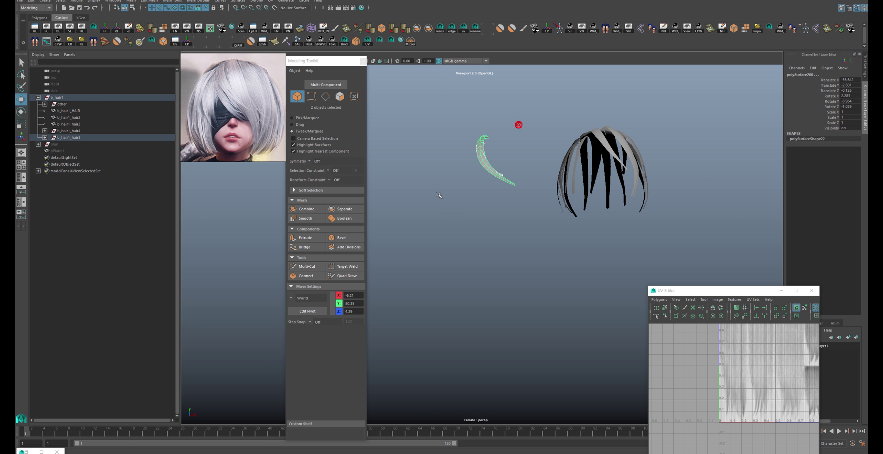
{"action": "key", "text": "shift+p"}
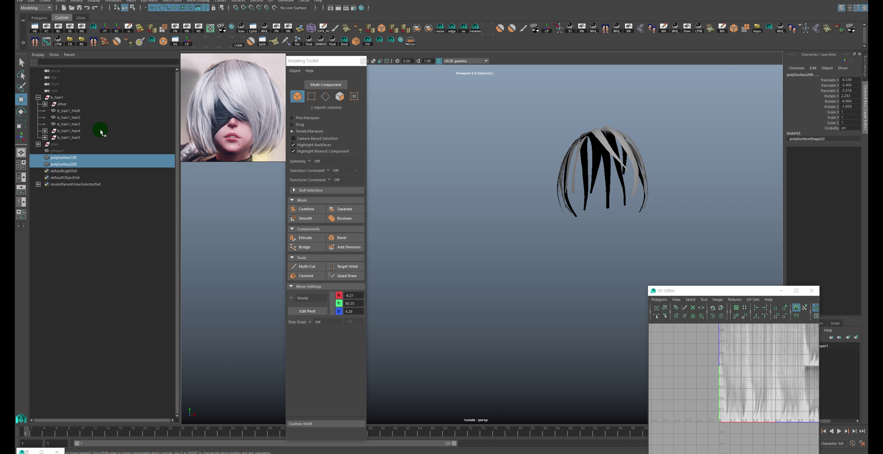
{"action": "left_click", "coordinate": [92, 137]}
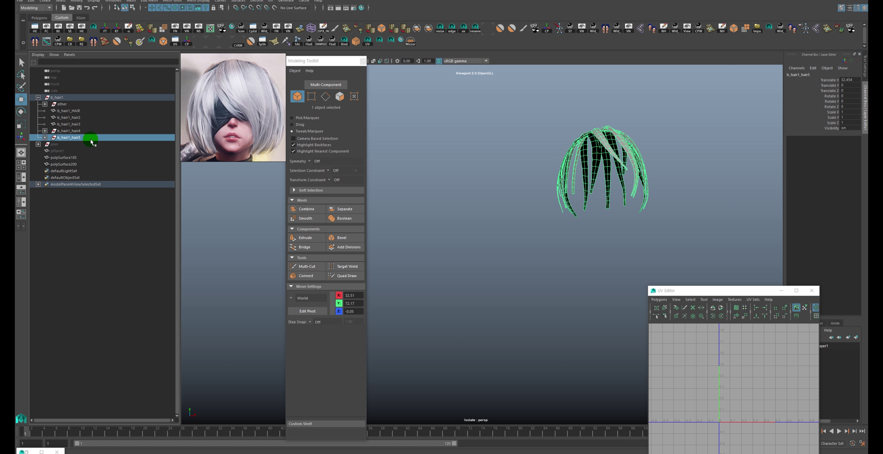
{"action": "key", "text": "ctrl+h"}
{"action": "key", "text": "ctrl+1"}
- Isolate b_hair1_hair4, unparent its five loose strips, and hide the group
{"action": "left_click", "coordinate": [92, 131]}
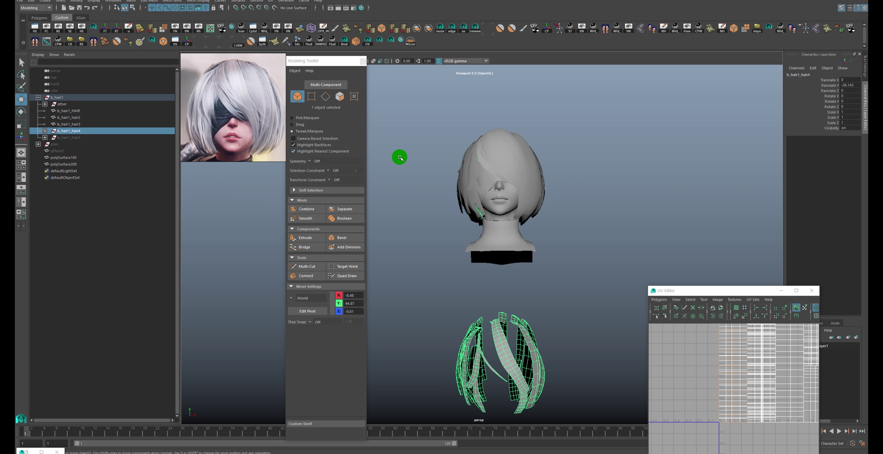
{"action": "key", "text": "4"}
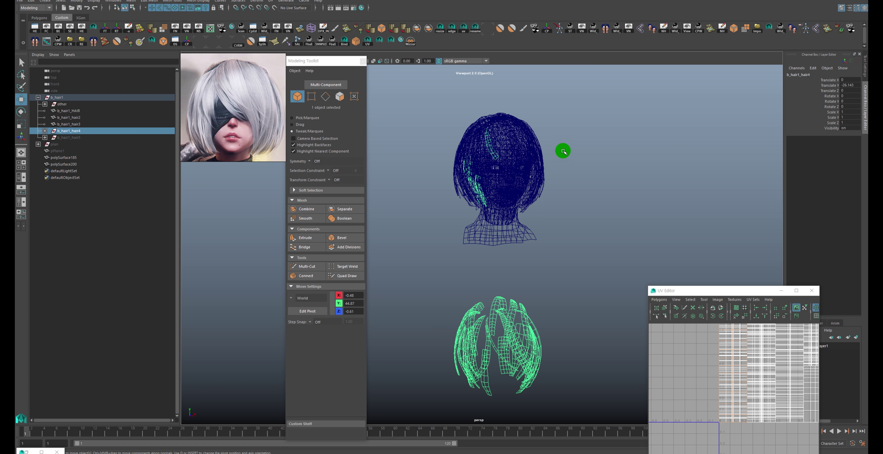
{"action": "left_click", "coordinate": [586, 112]}
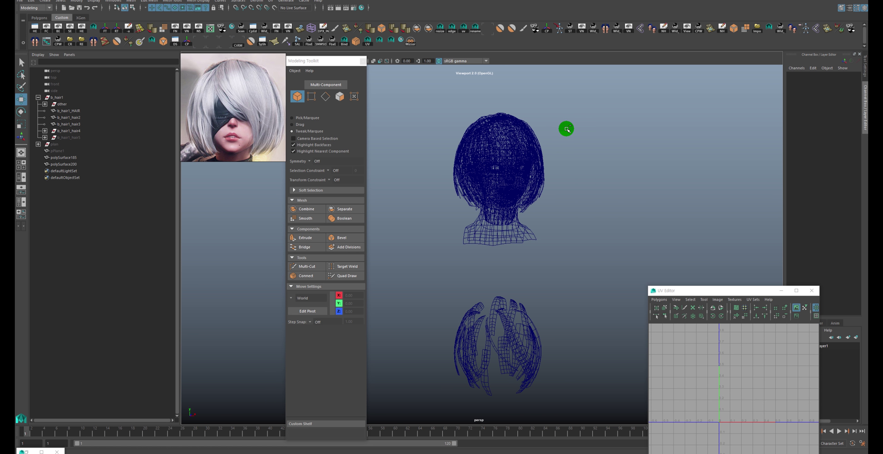
{"action": "left_click", "coordinate": [85, 132]}
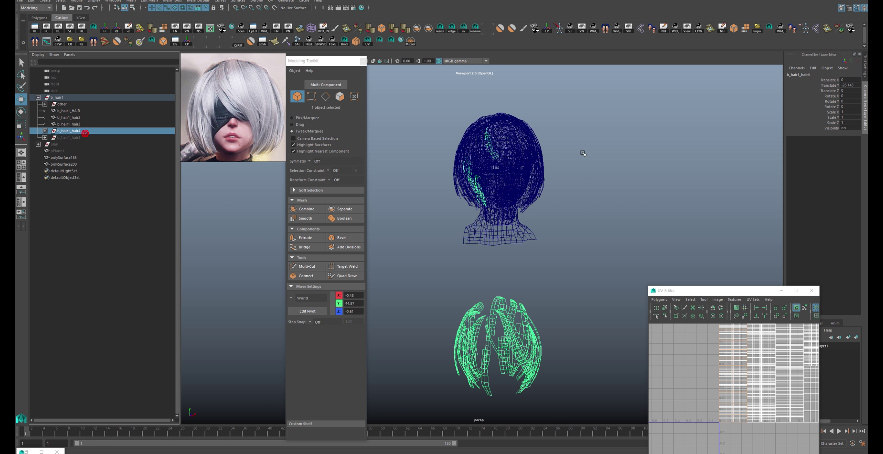
{"action": "key", "text": "ctrl+1"}
{"action": "left_click_drag", "start_coordinate": [562, 103], "coordinate": [418, 221]}
{"action": "key", "text": "shift+p"}
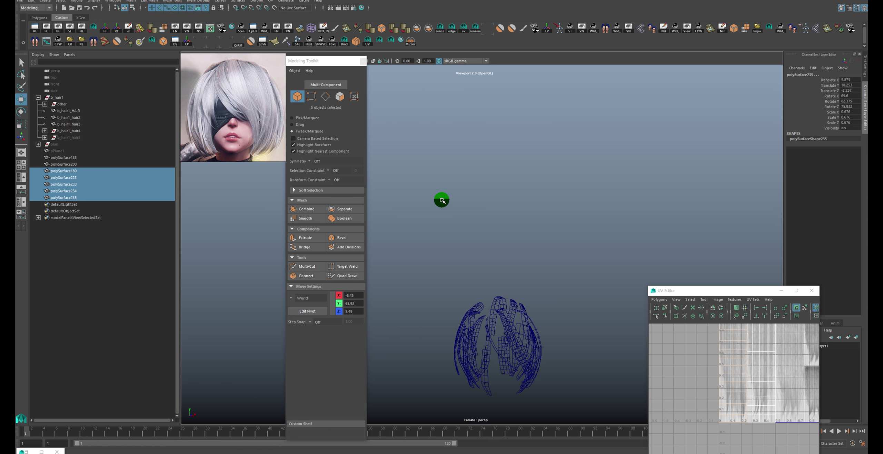
{"action": "left_click", "coordinate": [59, 134]}
{"action": "left_click", "coordinate": [627, 194]}
{"action": "key", "text": "ctrl+1"}
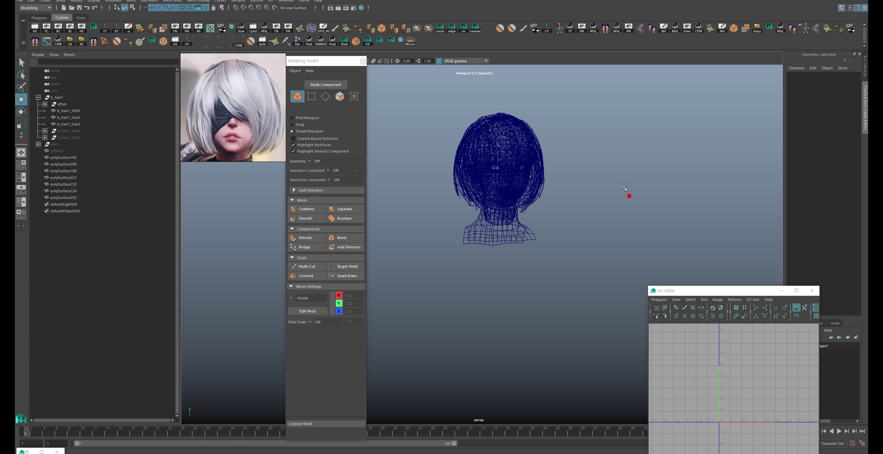
- Select the unparented strips from polySurface185 onward and view them alone
{"action": "left_click", "coordinate": [81, 158]}
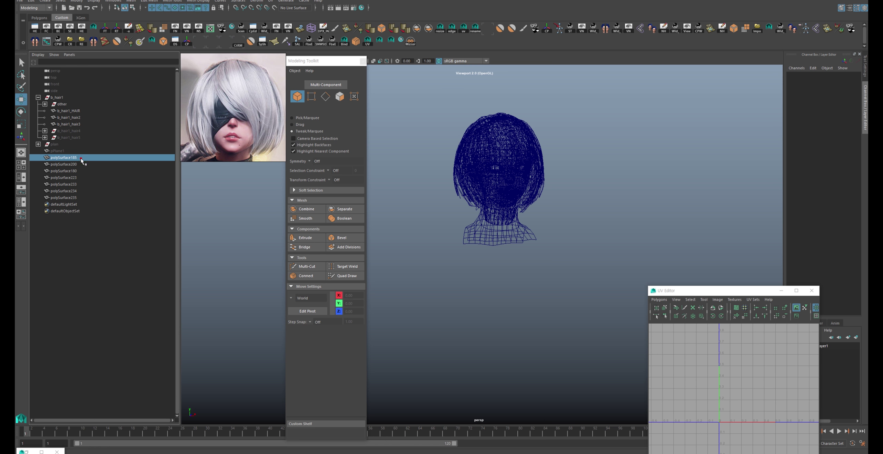
{"action": "left_click", "coordinate": [82, 191], "text": "shift"}
{"action": "key", "text": "5"}
{"action": "mouse_move", "coordinate": [641, 195]}
{"action": "left_mouse_down", "text": "alt"}
{"action": "mouse_move", "coordinate": [574, 156]}
{"action": "mouse_move", "coordinate": [587, 159]}
{"action": "mouse_move", "coordinate": [566, 213]}
{"action": "left_mouse_up", "text": "alt"}
{"action": "key", "text": "4"}
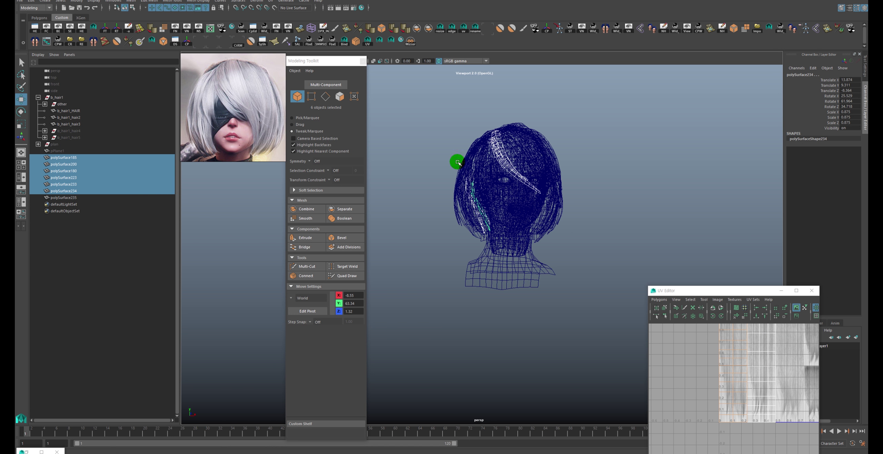
{"action": "key", "text": "ctrl+1"}
- Select the isolated hair strips and delete their construction history
{"action": "left_click", "coordinate": [606, 173]}
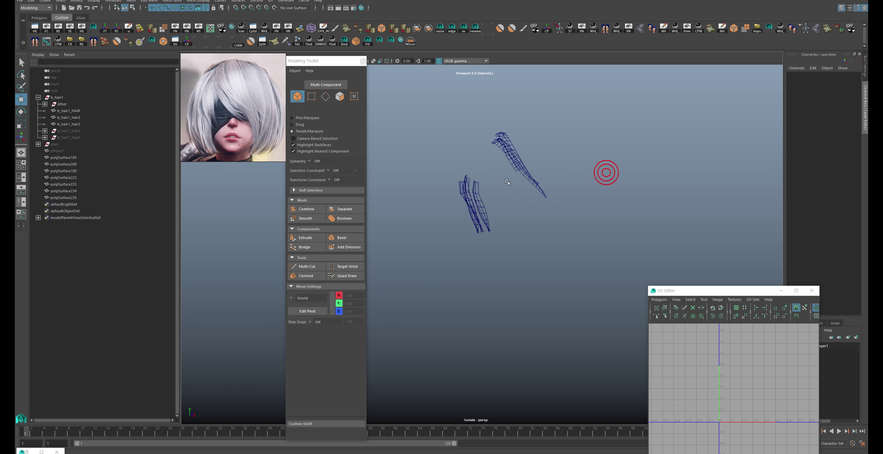
{"action": "left_click_drag", "start_coordinate": [507, 182], "coordinate": [671, 173], "text": "alt"}
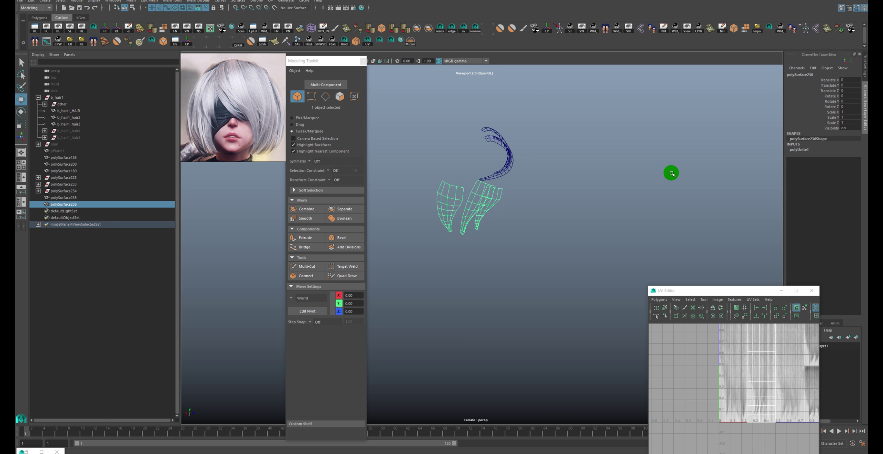
{"action": "key", "text": "alt+shift+d"}
{"action": "left_click", "coordinate": [118, 31]}
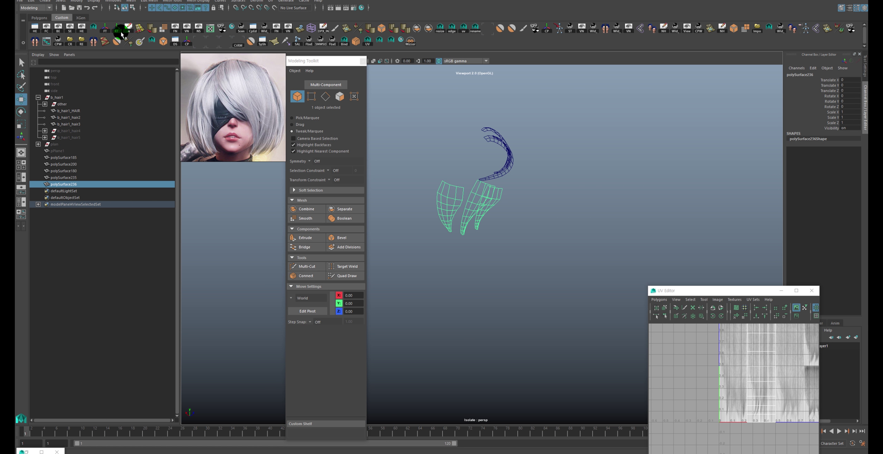
{"action": "mouse_move", "coordinate": [574, 197]}
{"action": "left_mouse_down", "text": "alt"}
{"action": "mouse_move", "coordinate": [569, 178]}
{"action": "mouse_move", "coordinate": [609, 173]}
{"action": "left_mouse_up", "text": "alt"}
- Combine polySurface185–237 into polySurface238 and place it under 'other' in b_hair1
{"action": "key", "text": "ctrl+1"}
{"action": "left_click", "coordinate": [86, 157], "text": "shift"}
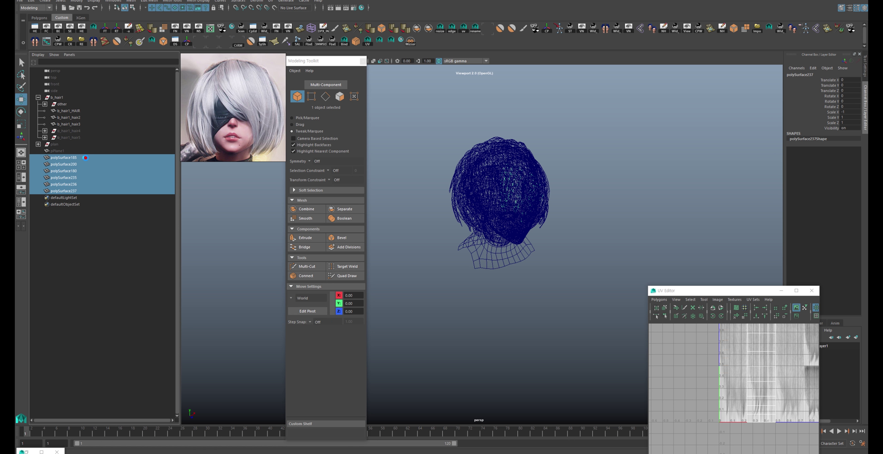
{"action": "right_click_drag", "start_coordinate": [548, 158], "coordinate": [548, 145], "text": "shift"}
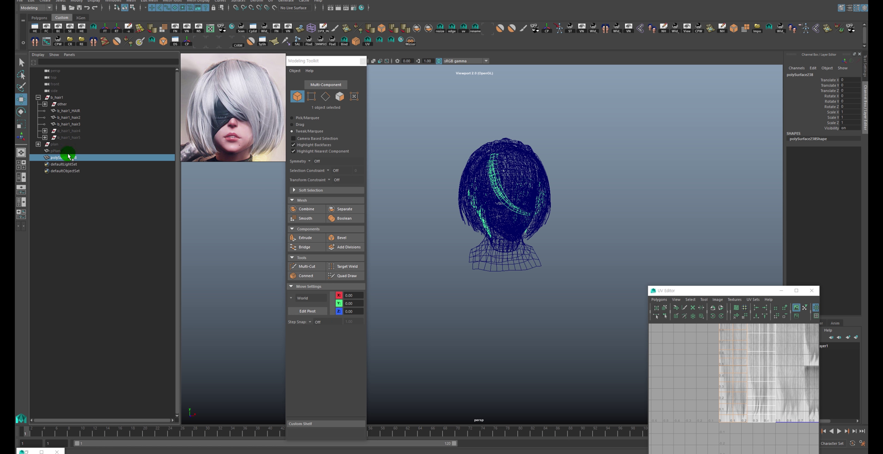
{"action": "left_click_drag", "start_coordinate": [69, 156], "coordinate": [87, 111]}
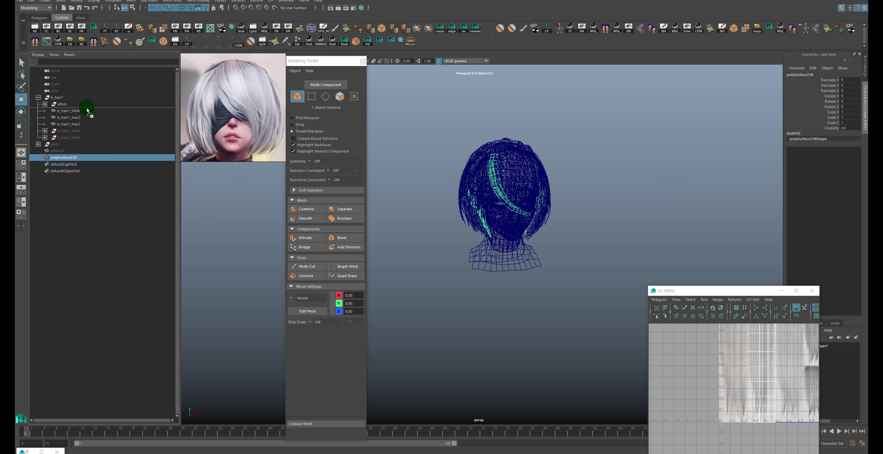
- Parent polySurface238 under b_hair1 and switch the viewport to smooth textured display
{"action": "left_click", "coordinate": [69, 137]}
{"action": "left_click", "coordinate": [70, 144], "text": "shift"}
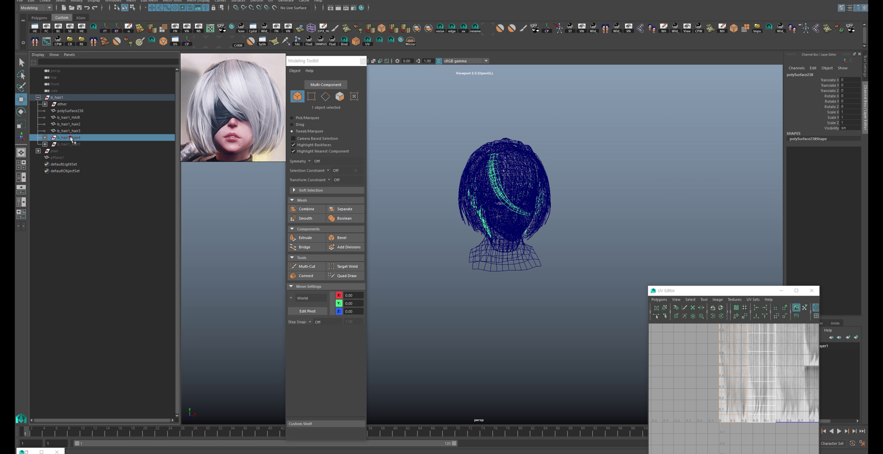
{"action": "left_click", "coordinate": [469, 135]}
{"action": "key", "text": "5"}
{"action": "key", "text": "6"}
- Zoom in, select the blindfold, then reselect the merged hair strand polySurface238
{"action": "scroll", "coordinate": [595, 136], "scroll_direction": "up", "scroll_amount": 3}
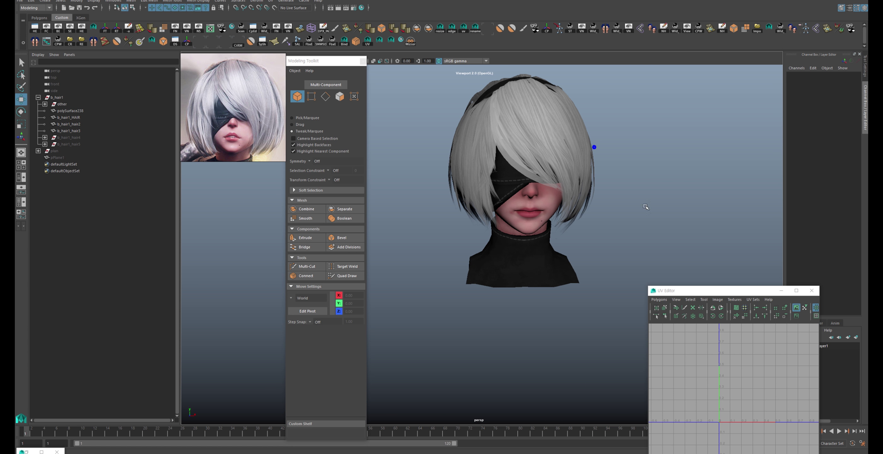
{"action": "scroll", "coordinate": [630, 183], "scroll_direction": "up", "scroll_amount": 2}
{"action": "scroll", "coordinate": [579, 157], "scroll_direction": "up", "scroll_amount": 3}
{"action": "scroll", "coordinate": [569, 160], "scroll_direction": "up", "scroll_amount": 2}
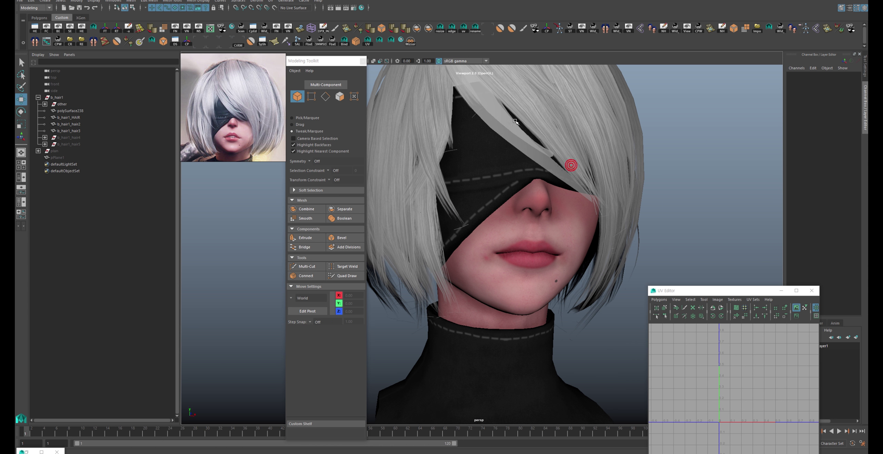
{"action": "left_click", "coordinate": [501, 140]}
{"action": "scroll", "coordinate": [649, 156], "scroll_direction": "down", "scroll_amount": 5}
{"action": "scroll", "coordinate": [649, 156], "scroll_direction": "down", "scroll_amount": 1}
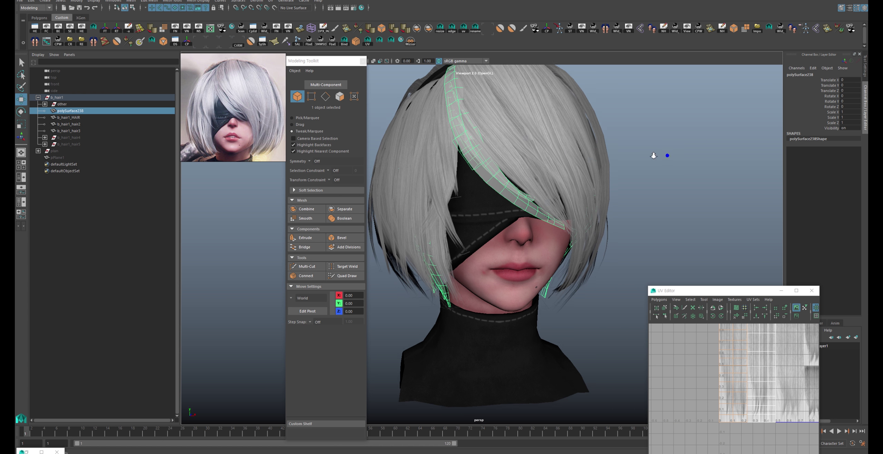
{"action": "scroll", "coordinate": [639, 154], "scroll_direction": "down", "scroll_amount": 2}
{"action": "left_click", "coordinate": [639, 154]}
{"action": "left_click_drag", "start_coordinate": [641, 162], "coordinate": [554, 172], "text": "alt"}
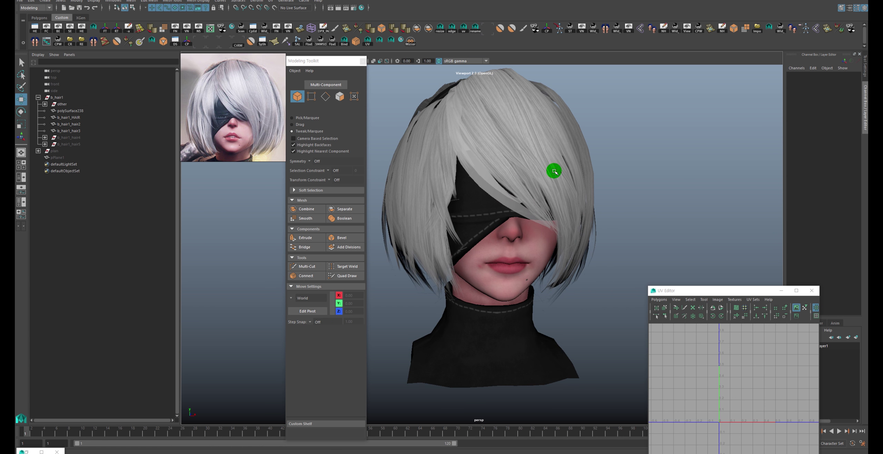
{"action": "left_click", "coordinate": [489, 190]}
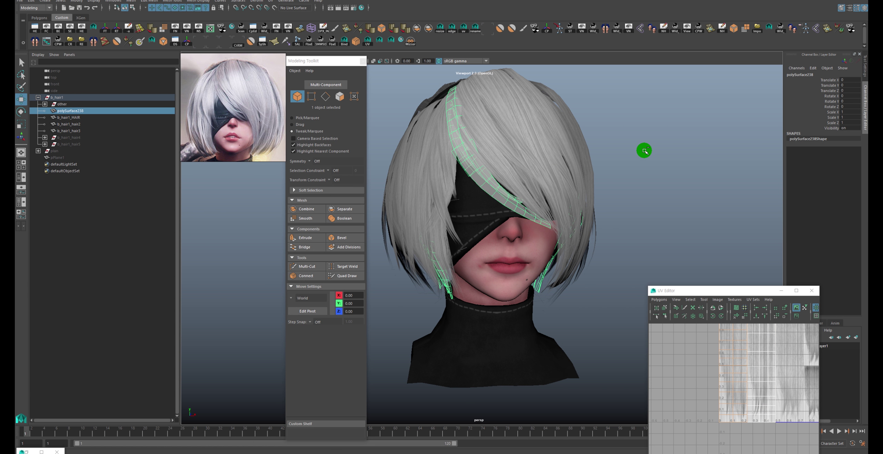
- Orbit around the head from below, both profiles and the back, ending at the front
{"action": "left_click", "coordinate": [643, 151]}
{"action": "left_click_drag", "start_coordinate": [644, 149], "coordinate": [599, 176], "text": "alt"}
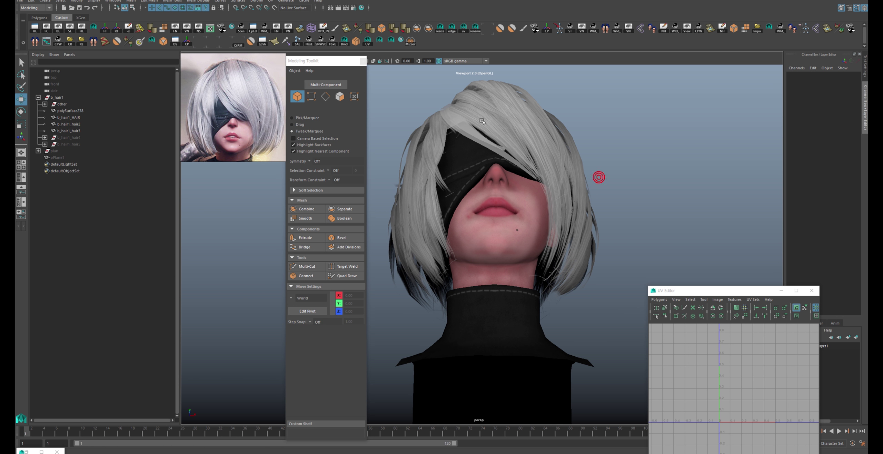
{"action": "left_click", "coordinate": [467, 129]}
{"action": "mouse_move", "coordinate": [430, 131]}
{"action": "left_mouse_down", "text": "alt"}
{"action": "mouse_move", "coordinate": [627, 142]}
{"action": "mouse_move", "coordinate": [677, 154]}
{"action": "mouse_move", "coordinate": [674, 138]}
{"action": "mouse_move", "coordinate": [679, 145]}
{"action": "mouse_move", "coordinate": [630, 168]}
{"action": "mouse_move", "coordinate": [623, 160]}
{"action": "mouse_move", "coordinate": [617, 177]}
{"action": "left_mouse_up", "text": "alt"}
{"action": "left_click", "coordinate": [674, 135]}
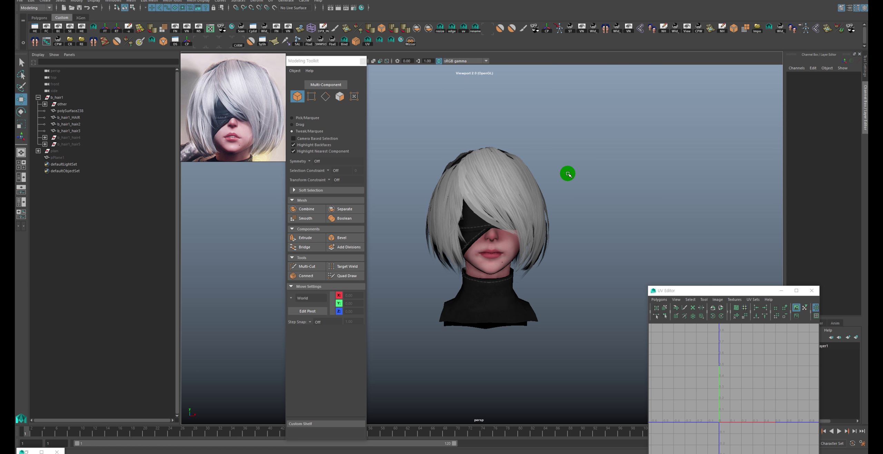
{"action": "mouse_move", "coordinate": [607, 156]}
{"action": "left_mouse_down", "text": "alt"}
{"action": "mouse_move", "coordinate": [449, 162]}
{"action": "mouse_move", "coordinate": [596, 157]}
{"action": "left_mouse_up", "text": "alt"}
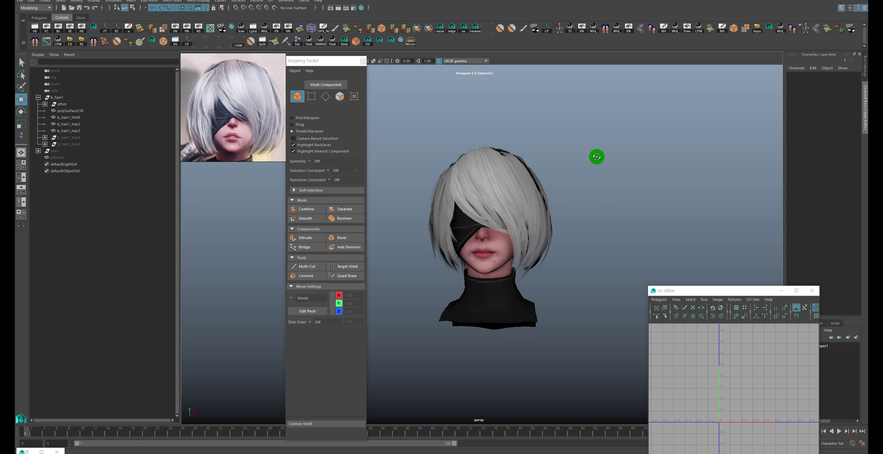
{"action": "left_click_drag", "start_coordinate": [580, 194], "coordinate": [565, 197], "text": "alt"}
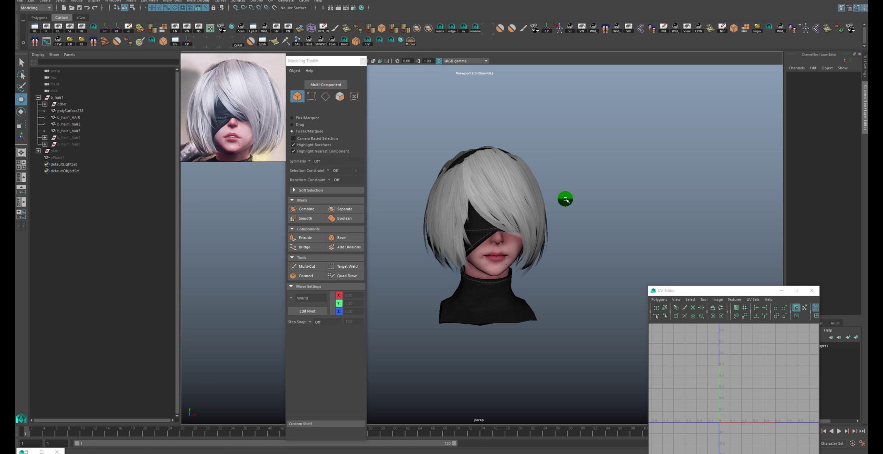
{"action": "left_click_drag", "start_coordinate": [432, 211], "coordinate": [431, 208], "text": "alt"}
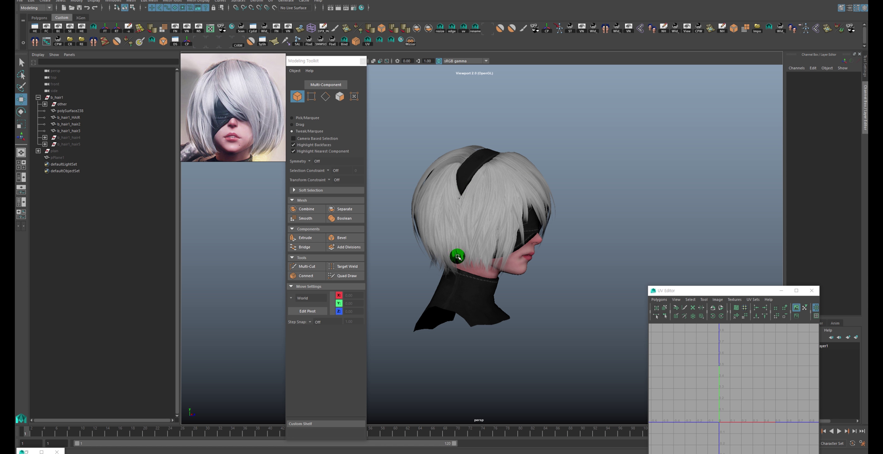
{"action": "mouse_move", "coordinate": [457, 257]}
{"action": "left_mouse_down", "text": "alt"}
{"action": "mouse_move", "coordinate": [424, 265]}
{"action": "mouse_move", "coordinate": [496, 270]}
{"action": "left_mouse_up", "text": "alt"}
{"action": "left_click_drag", "start_coordinate": [420, 207], "coordinate": [529, 241], "text": "alt"}
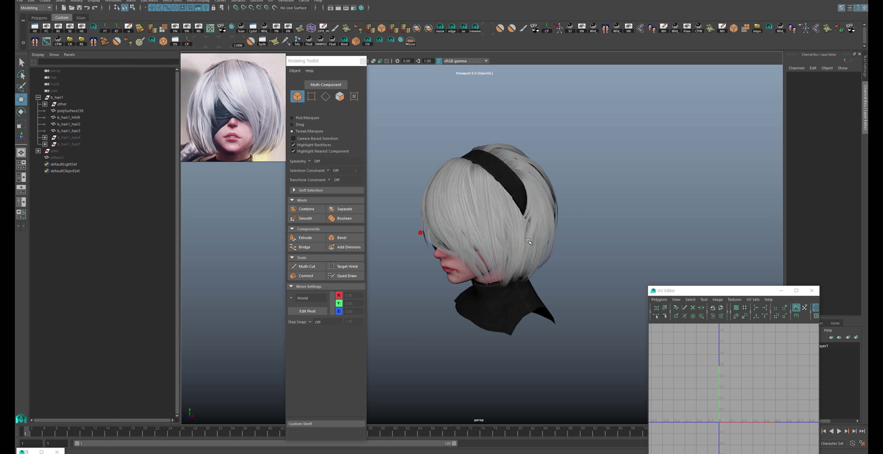
{"action": "left_click_drag", "start_coordinate": [525, 274], "coordinate": [525, 292], "text": "alt"}
{"action": "mouse_move", "coordinate": [528, 238]}
{"action": "left_mouse_down", "text": "alt"}
{"action": "mouse_move", "coordinate": [586, 249]}
{"action": "mouse_move", "coordinate": [565, 250]}
{"action": "left_mouse_up", "text": "alt"}
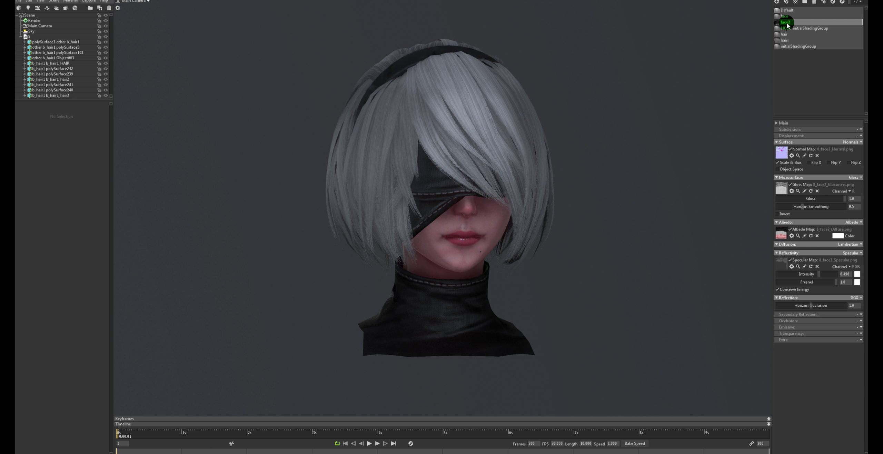
- Show the hair material's map settings in Marmoset Toolbag, then switch to the texture folder window
{"action": "left_click_drag", "start_coordinate": [787, 21], "coordinate": [788, 35]}
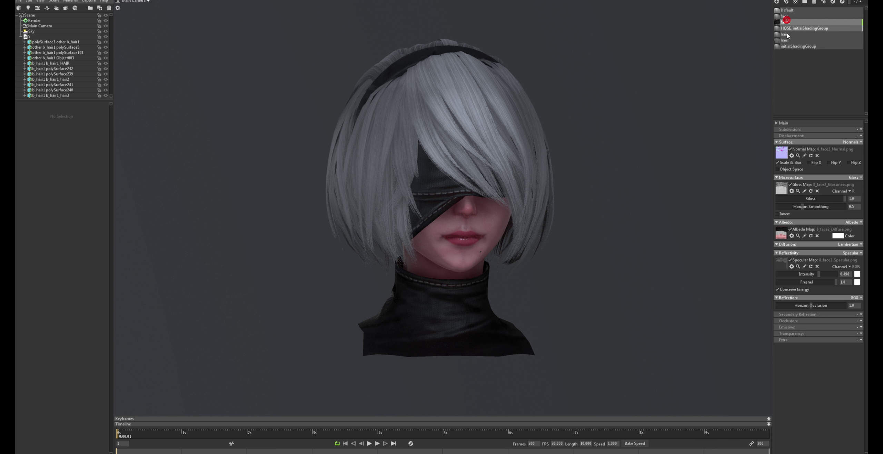
{"action": "left_click", "coordinate": [787, 41]}
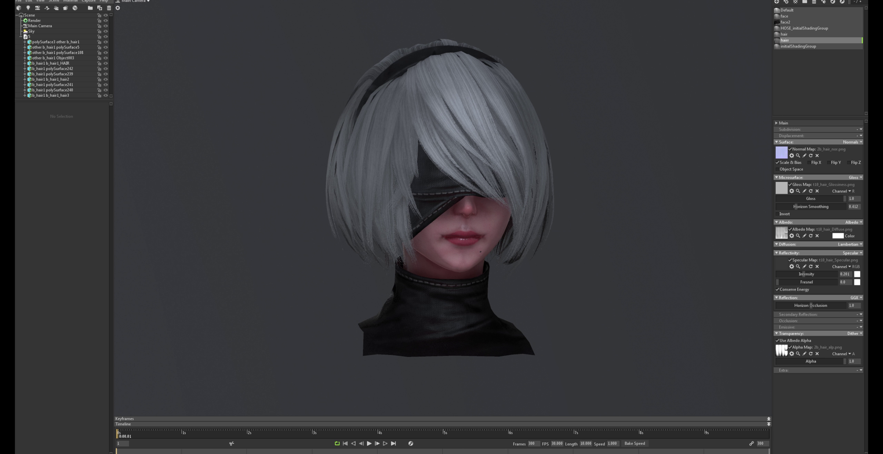
{"action": "key", "text": "alt+Tab"}
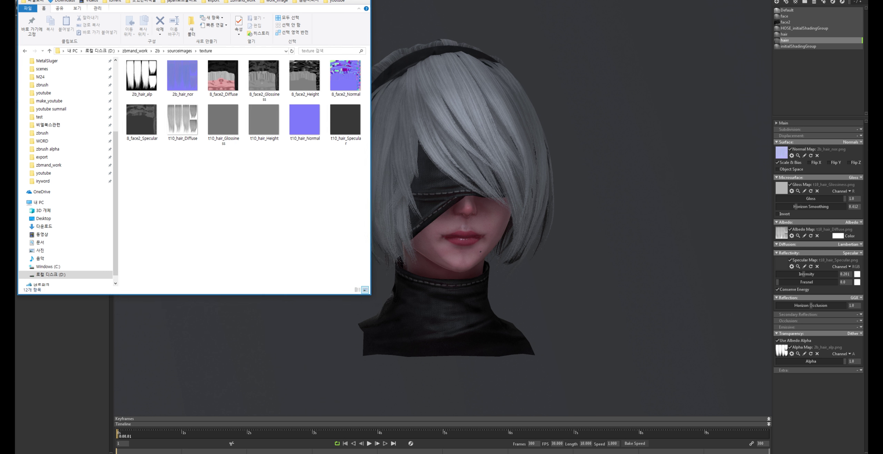
- Drag the 8_face2 textures, including 8_face2_Diffuse, into the face2 material's map slots
{"action": "mouse_move", "coordinate": [197, 4]}
{"action": "left_mouse_down"}
{"action": "mouse_move", "coordinate": [104, 87]}
{"action": "mouse_move", "coordinate": [118, 85]}
{"action": "left_mouse_up"}
{"action": "left_click", "coordinate": [167, 189]}
{"action": "left_click", "coordinate": [132, 180]}
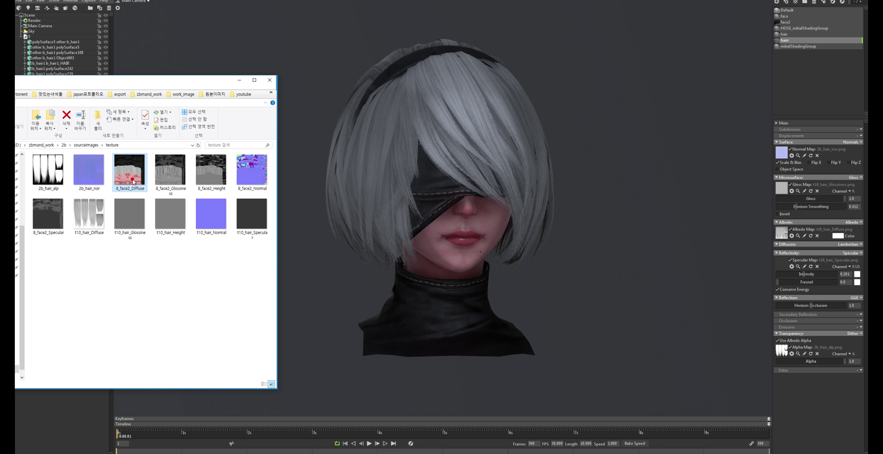
{"action": "left_click_drag", "start_coordinate": [133, 179], "coordinate": [790, 28]}
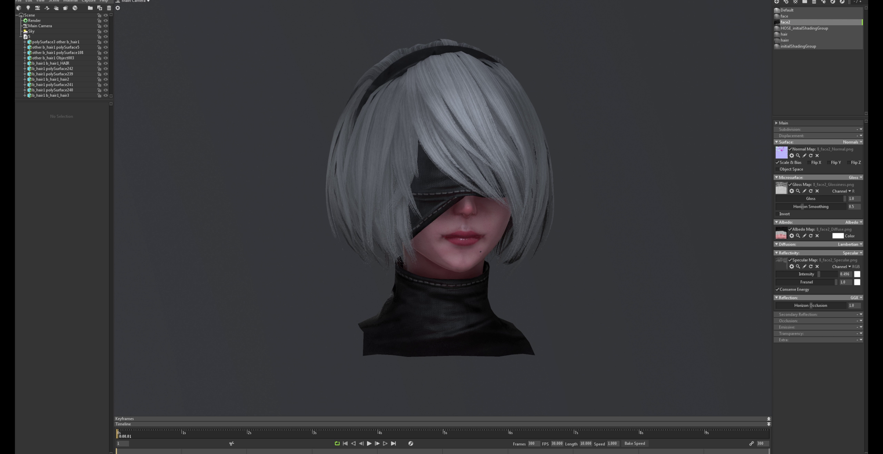
{"action": "key", "text": "alt+Tab"}
{"action": "mouse_move", "coordinate": [108, 183]}
{"action": "left_mouse_down"}
{"action": "mouse_move", "coordinate": [777, 142]}
{"action": "mouse_move", "coordinate": [785, 238]}
{"action": "left_mouse_up"}
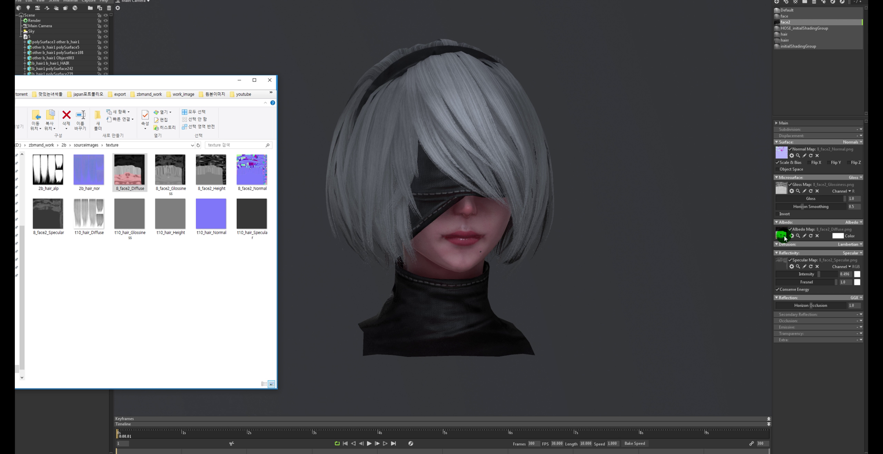
{"action": "left_click_drag", "start_coordinate": [781, 238], "coordinate": [783, 188]}
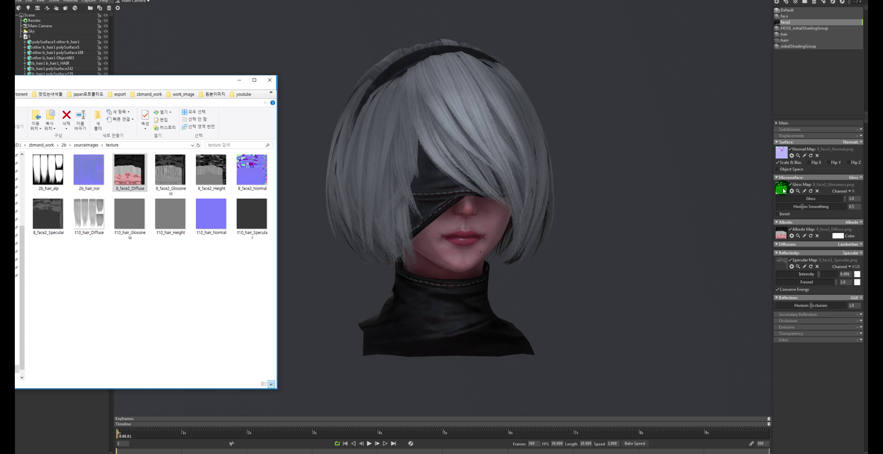
{"action": "left_click_drag", "start_coordinate": [783, 191], "coordinate": [781, 267]}
{"action": "left_click", "coordinate": [175, 216]}
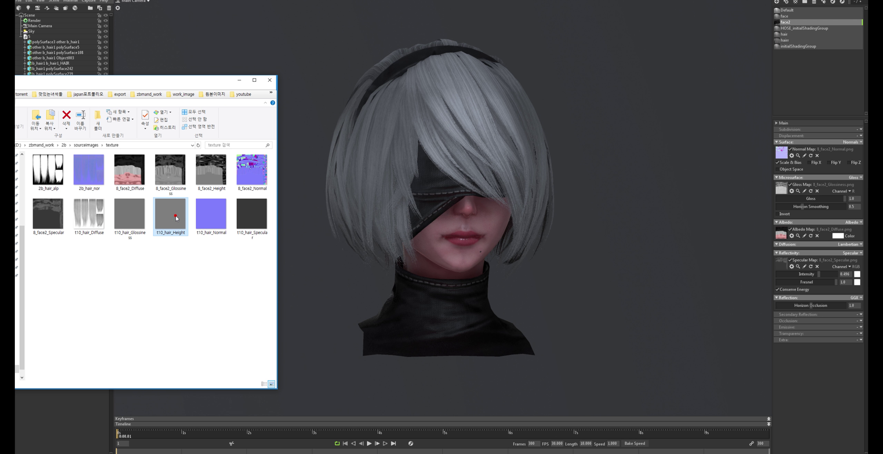
- Pick the t10_hair Diffuse, Glossiness, Height and Specular textures for the hair material
{"action": "left_click", "coordinate": [91, 220]}
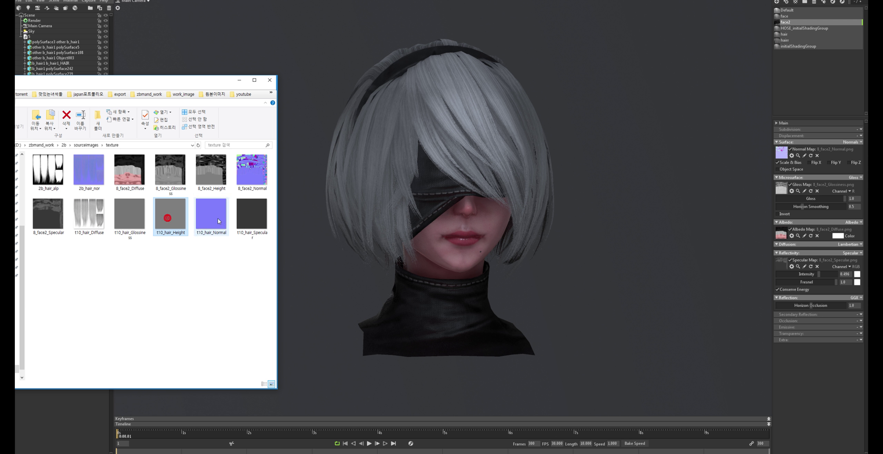
{"action": "left_click", "coordinate": [255, 221]}
{"action": "left_click_drag", "start_coordinate": [256, 213], "coordinate": [274, 159]}
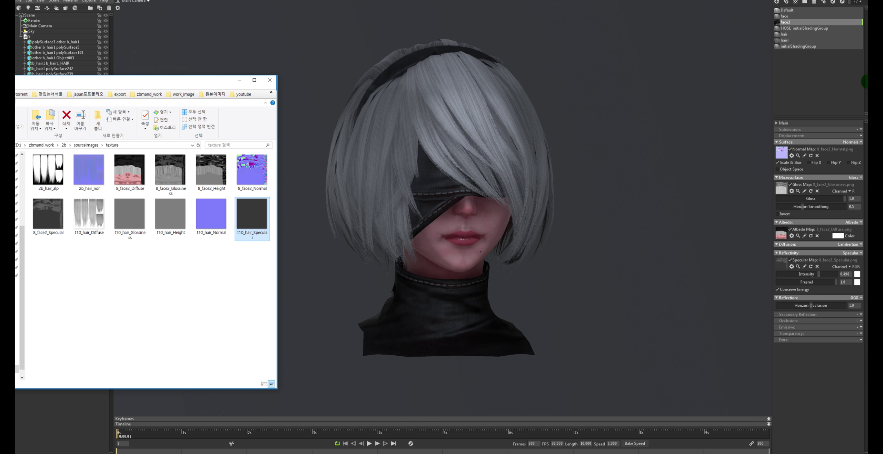
{"action": "left_click", "coordinate": [796, 41]}
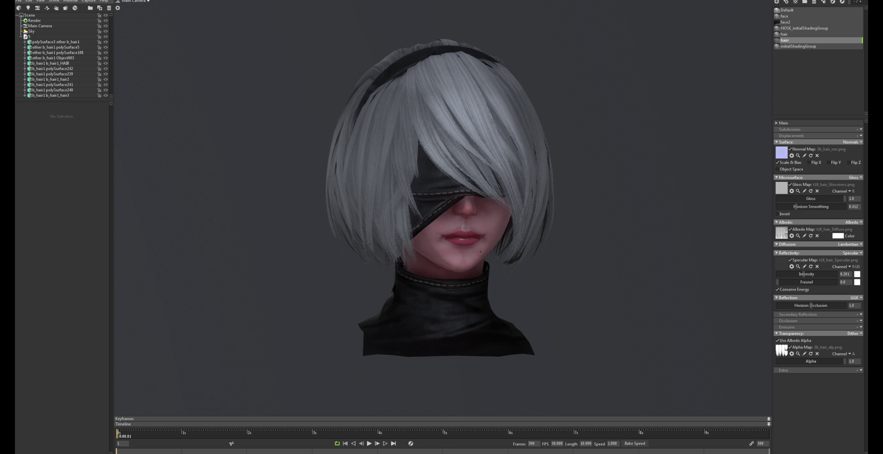
{"action": "key", "text": "alt+Tab"}
{"action": "left_click", "coordinate": [86, 216]}
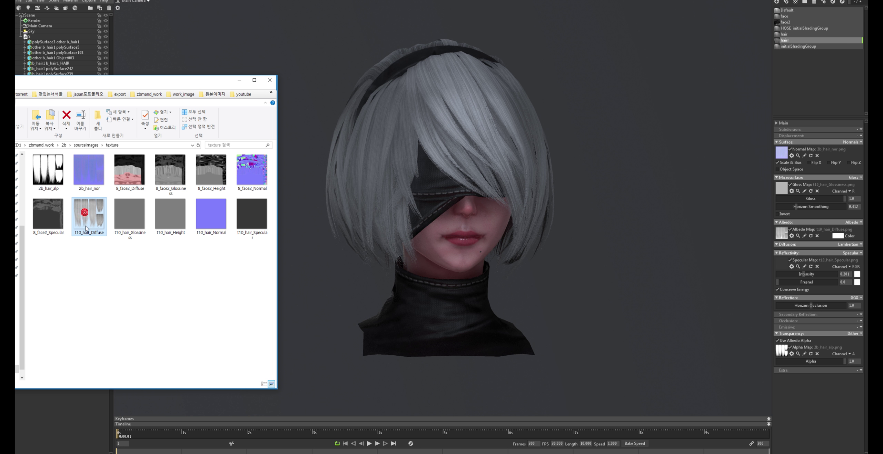
{"action": "left_click", "coordinate": [137, 213]}
{"action": "left_click", "coordinate": [173, 220]}
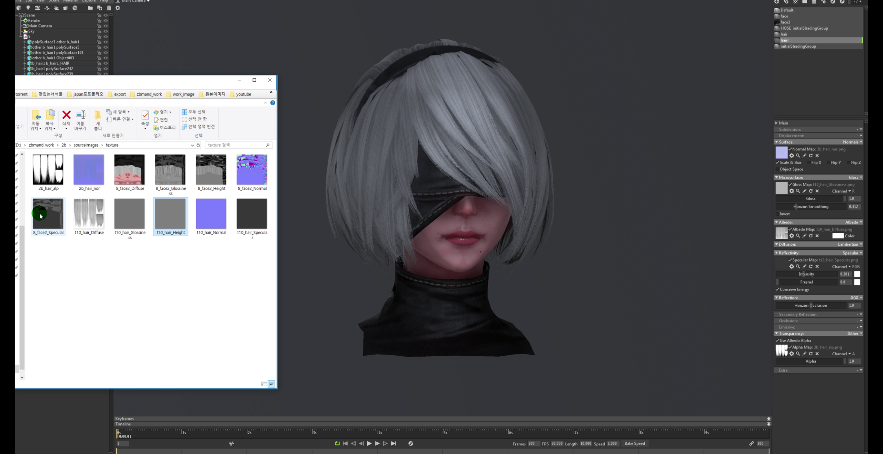
{"action": "left_click", "coordinate": [252, 225]}
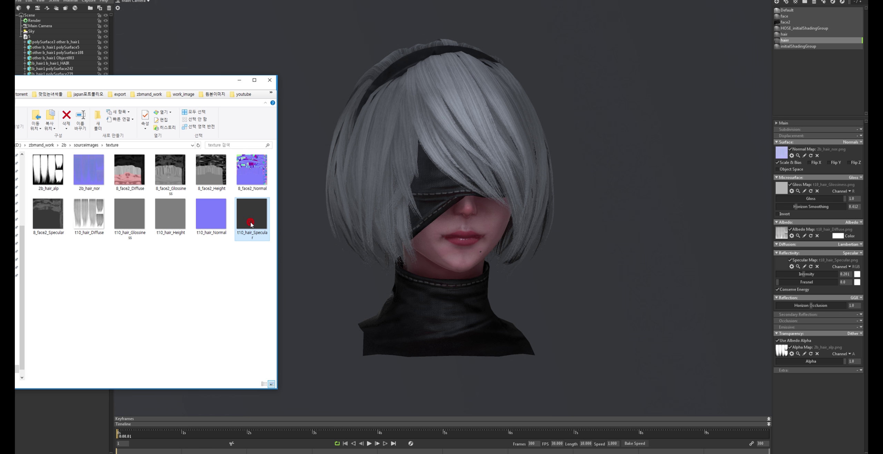
- Bring the 2b_hair_alp texture to hair transparency and enable Use Albedo Alpha
{"action": "left_click", "coordinate": [176, 292]}
{"action": "left_click", "coordinate": [52, 183]}
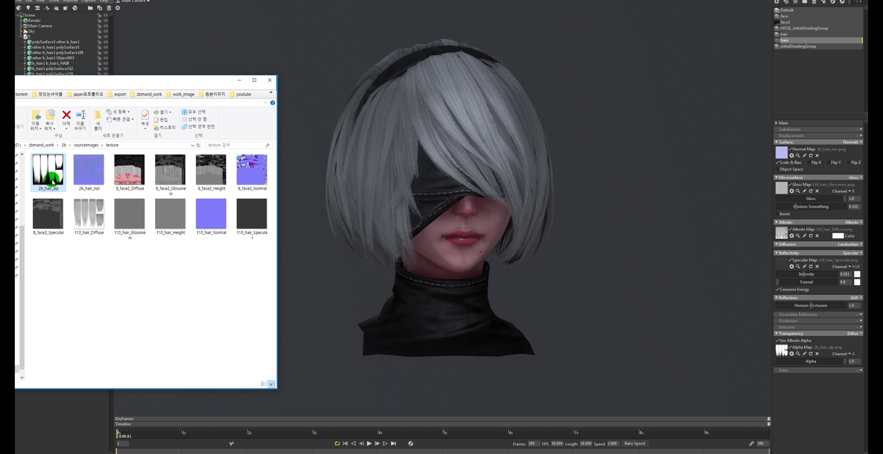
{"action": "left_click_drag", "start_coordinate": [82, 221], "coordinate": [776, 337]}
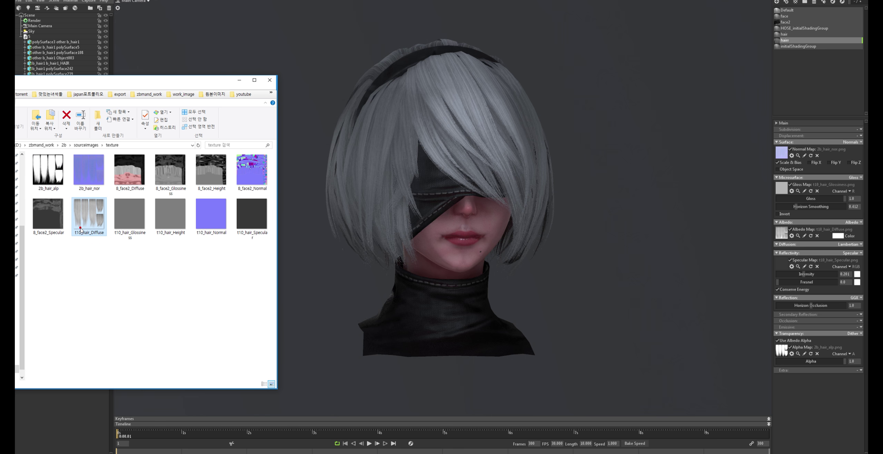
{"action": "left_click", "coordinate": [783, 341]}
{"action": "left_click", "coordinate": [781, 18]}
- Minimize Explorer, review the hair and face materials, and create two new materials
{"action": "left_click", "coordinate": [239, 80]}
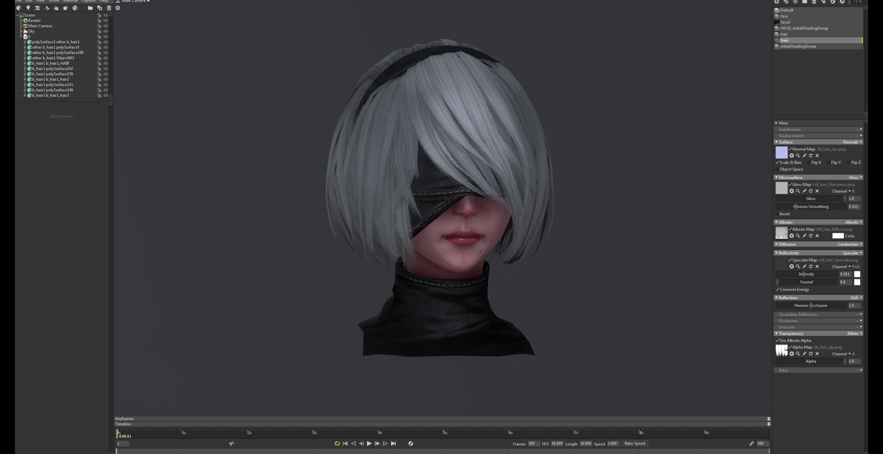
{"action": "left_click", "coordinate": [791, 35]}
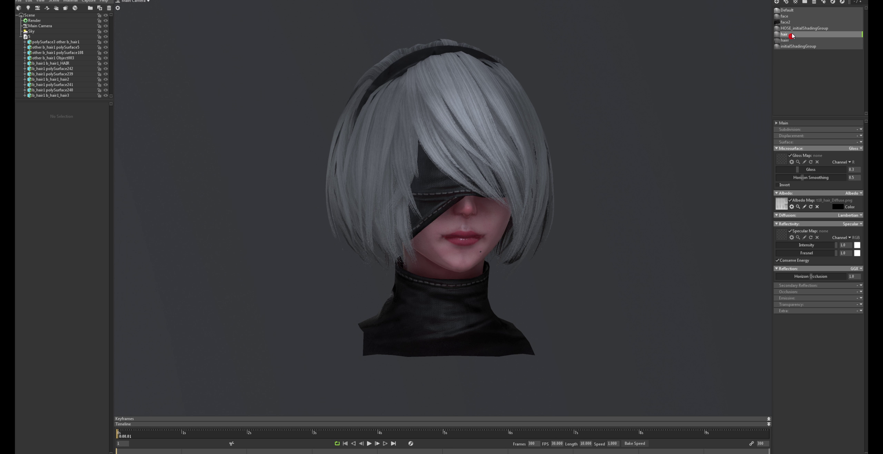
{"action": "left_click", "coordinate": [801, 18]}
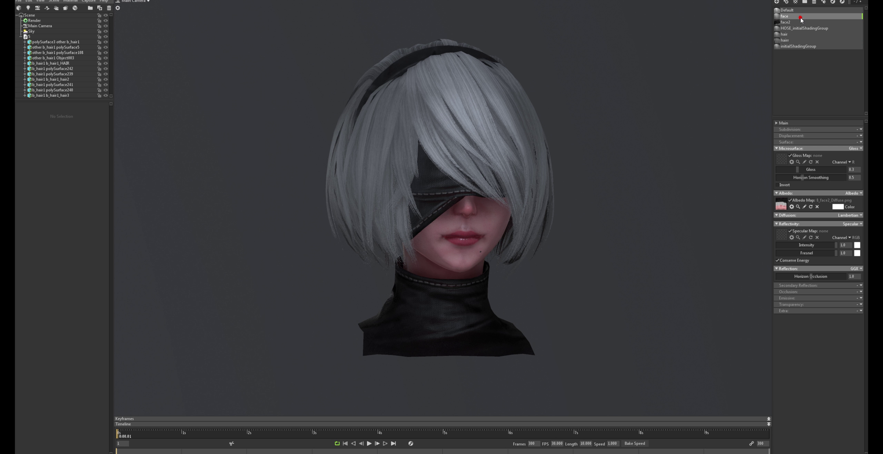
{"action": "left_click", "coordinate": [804, 69]}
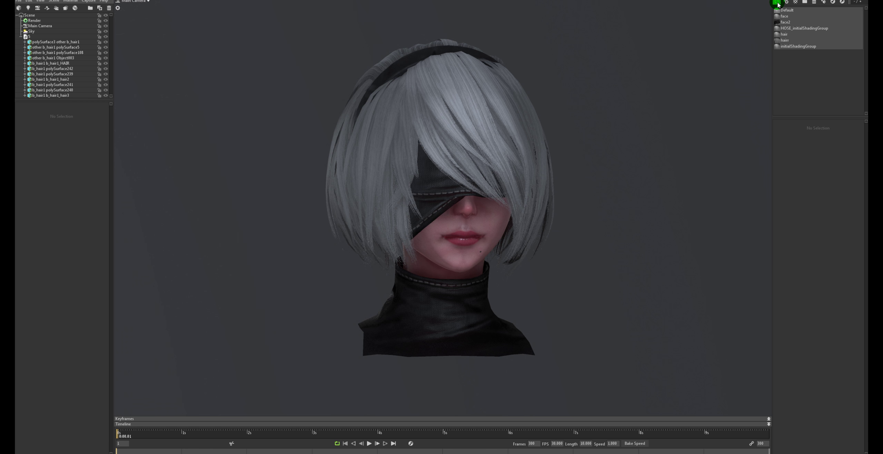
{"action": "left_click", "coordinate": [777, 3]}
{"action": "left_click", "coordinate": [777, 2]}
- Apply NewMat01 to the b_hair1_HAIR mesh
{"action": "left_click", "coordinate": [794, 52]}
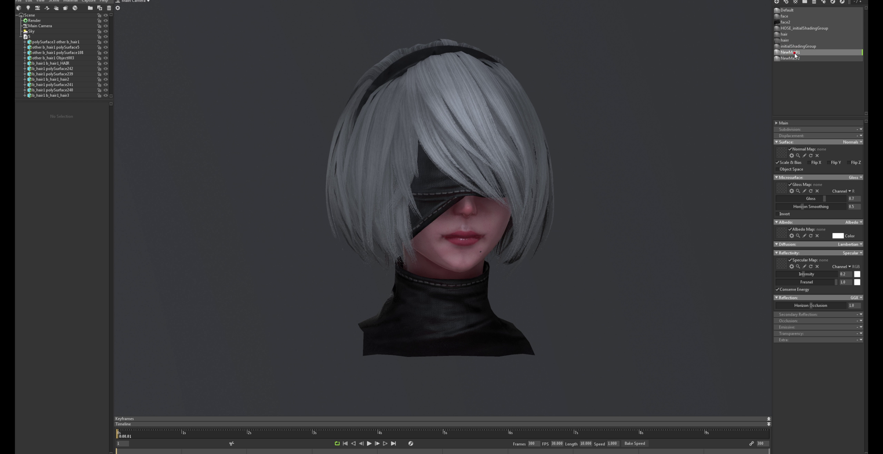
{"action": "left_click", "coordinate": [799, 58]}
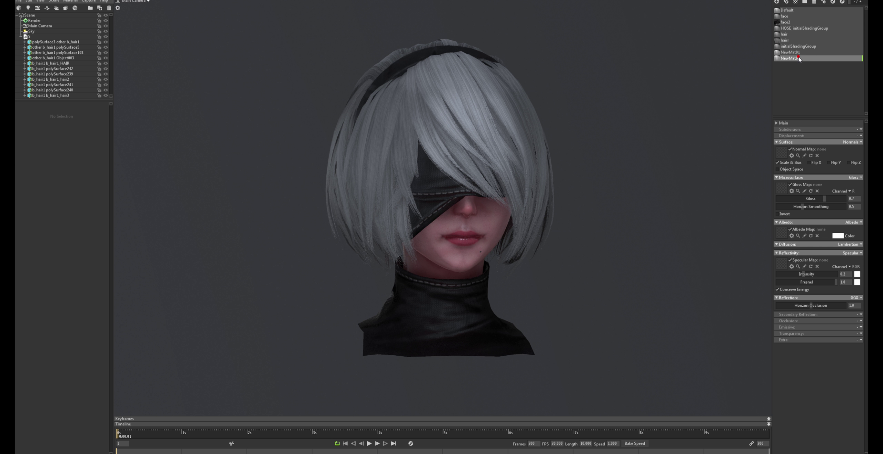
{"action": "left_click", "coordinate": [794, 52]}
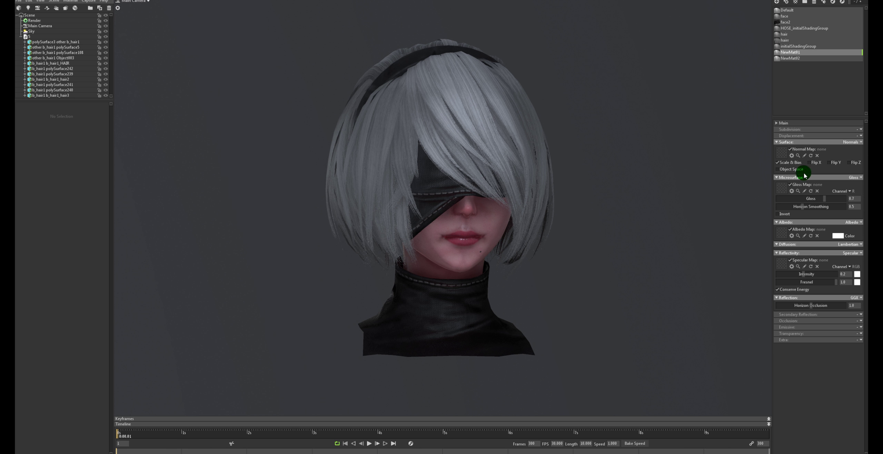
{"action": "left_click", "coordinate": [52, 79]}
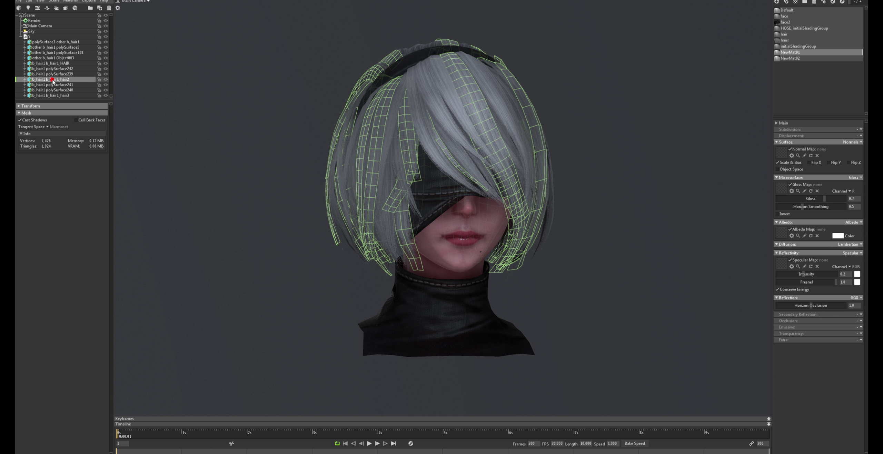
{"action": "left_click", "coordinate": [52, 63]}
{"action": "right_click", "coordinate": [797, 51]}
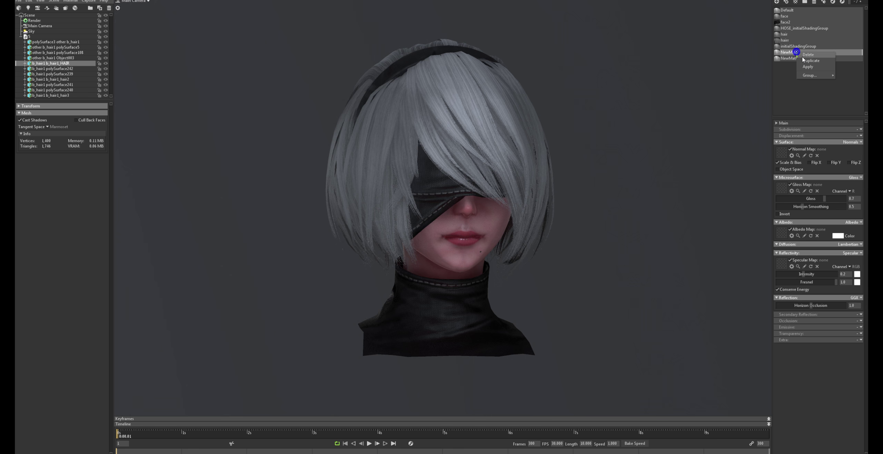
{"action": "left_click", "coordinate": [807, 68]}
{"action": "left_click", "coordinate": [631, 55]}
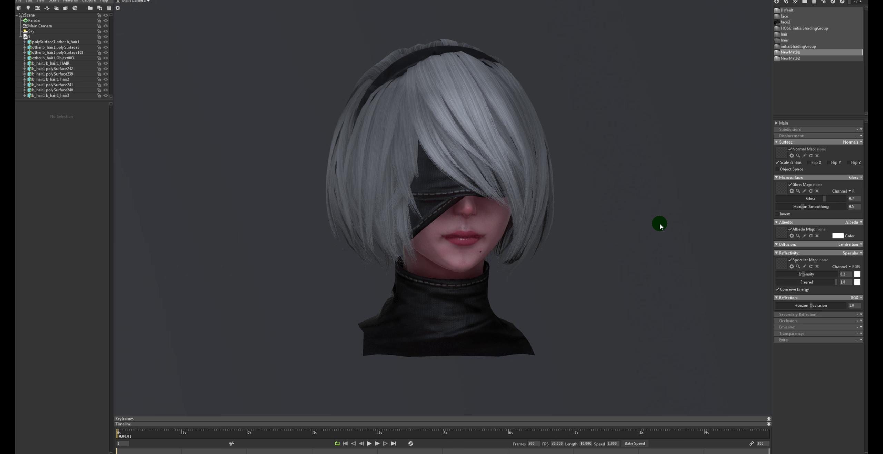
- Review the Main Camera, Render and Sky settings, then collapse the hair mesh group
{"action": "left_click", "coordinate": [40, 26]}
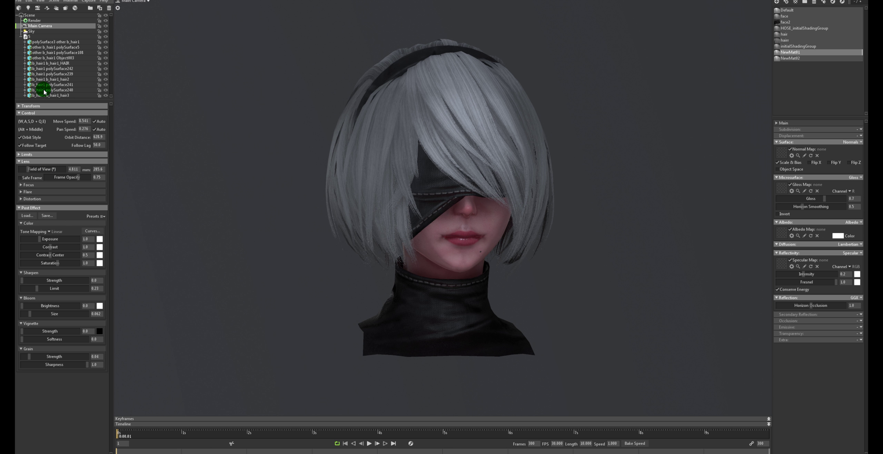
{"action": "left_click", "coordinate": [36, 21]}
{"action": "left_click", "coordinate": [36, 32]}
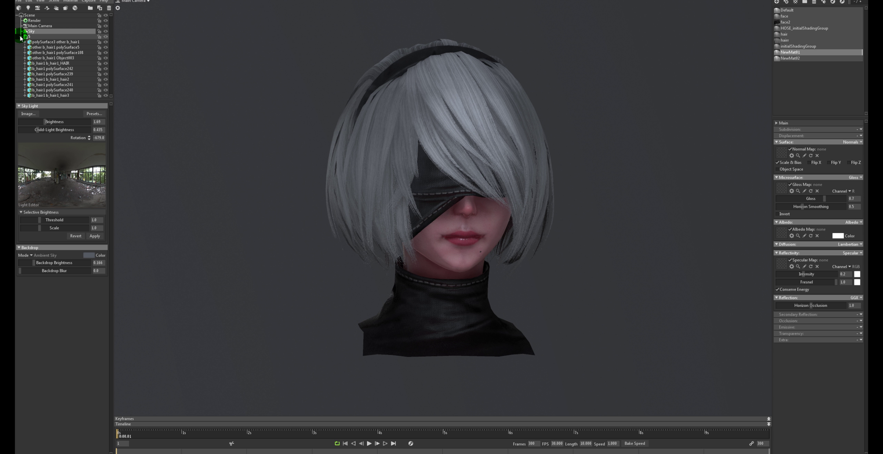
{"action": "left_click", "coordinate": [21, 37]}
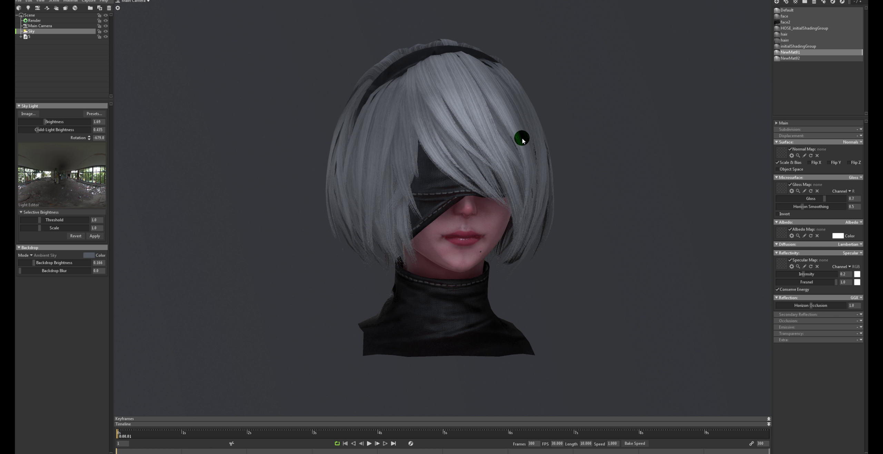
{"action": "left_click_drag", "start_coordinate": [633, 154], "coordinate": [542, 160]}
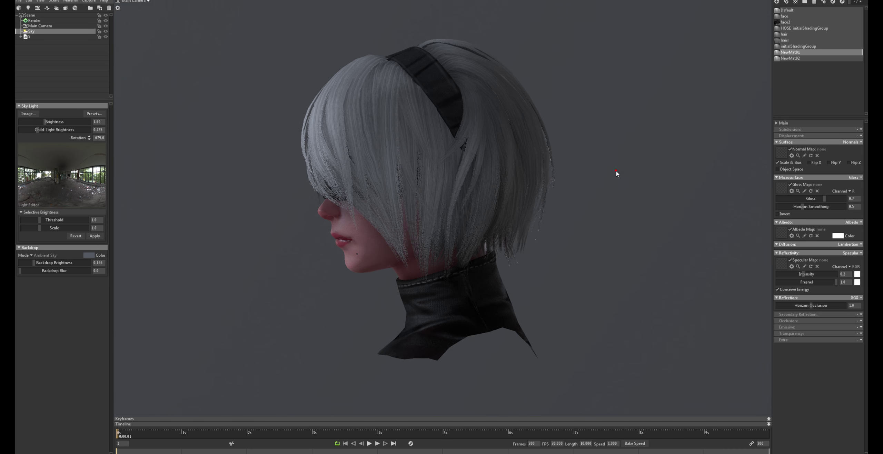
{"action": "mouse_move", "coordinate": [617, 173]}
{"action": "left_mouse_down"}
{"action": "mouse_move", "coordinate": [464, 179]}
{"action": "mouse_move", "coordinate": [551, 168]}
{"action": "mouse_move", "coordinate": [485, 162]}
{"action": "left_mouse_up"}
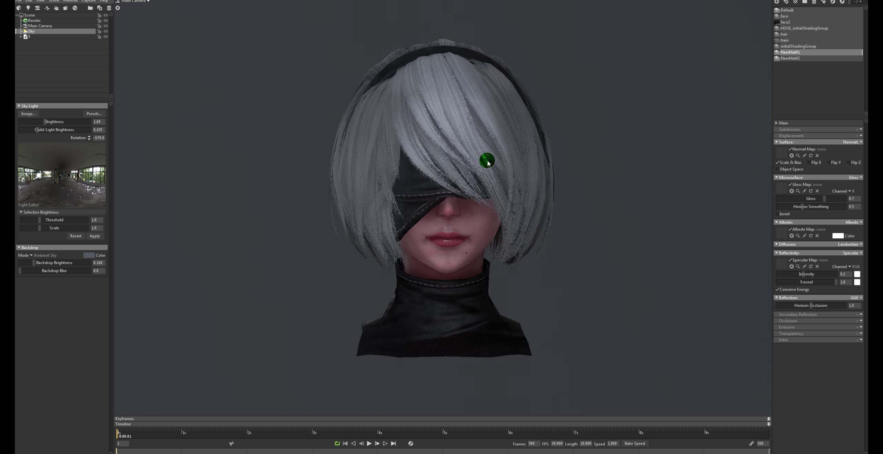
{"action": "mouse_move", "coordinate": [626, 163]}
{"action": "left_mouse_down"}
{"action": "mouse_move", "coordinate": [580, 173]}
{"action": "mouse_move", "coordinate": [631, 174]}
{"action": "mouse_move", "coordinate": [589, 163]}
{"action": "left_mouse_up"}
{"action": "left_click_drag", "start_coordinate": [609, 128], "coordinate": [517, 130]}
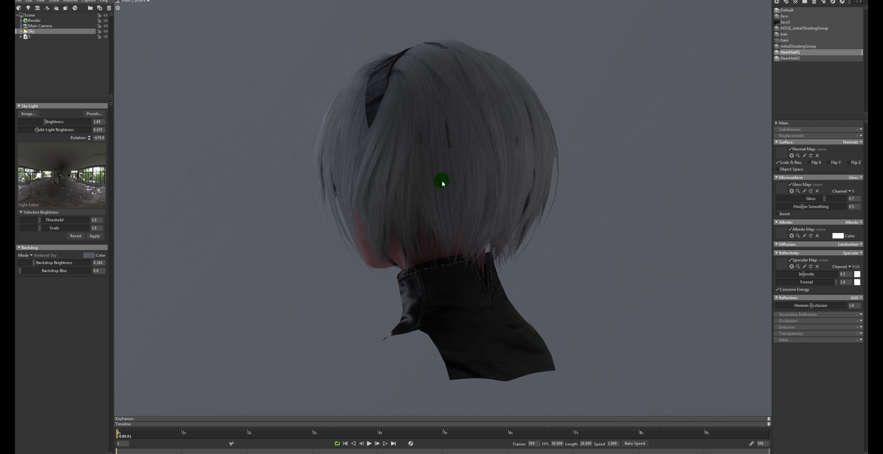
{"action": "mouse_move", "coordinate": [443, 183]}
{"action": "left_mouse_down"}
{"action": "mouse_move", "coordinate": [492, 142]}
{"action": "mouse_move", "coordinate": [441, 90]}
{"action": "mouse_move", "coordinate": [528, 138]}
{"action": "mouse_move", "coordinate": [499, 186]}
{"action": "mouse_move", "coordinate": [449, 194]}
{"action": "mouse_move", "coordinate": [417, 168]}
{"action": "mouse_move", "coordinate": [417, 86]}
{"action": "left_mouse_up"}
{"action": "left_click_drag", "start_coordinate": [428, 159], "coordinate": [430, 122]}
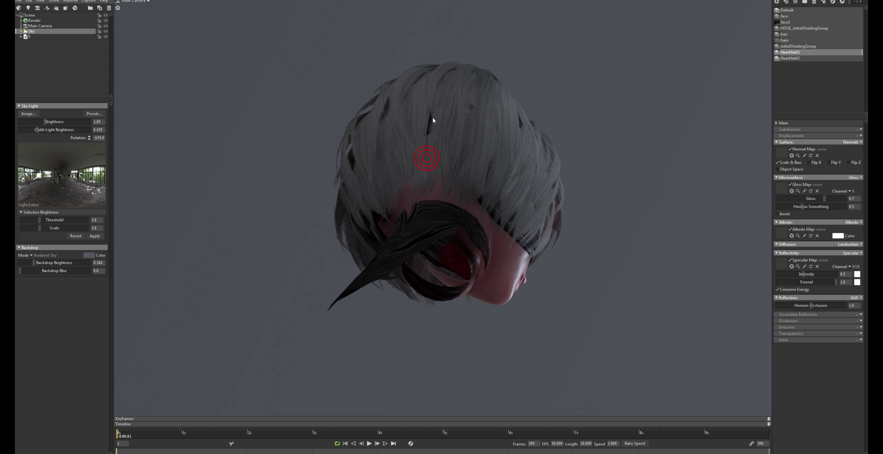
{"action": "left_click_drag", "start_coordinate": [508, 116], "coordinate": [508, 153]}
{"action": "left_click_drag", "start_coordinate": [609, 166], "coordinate": [644, 166]}
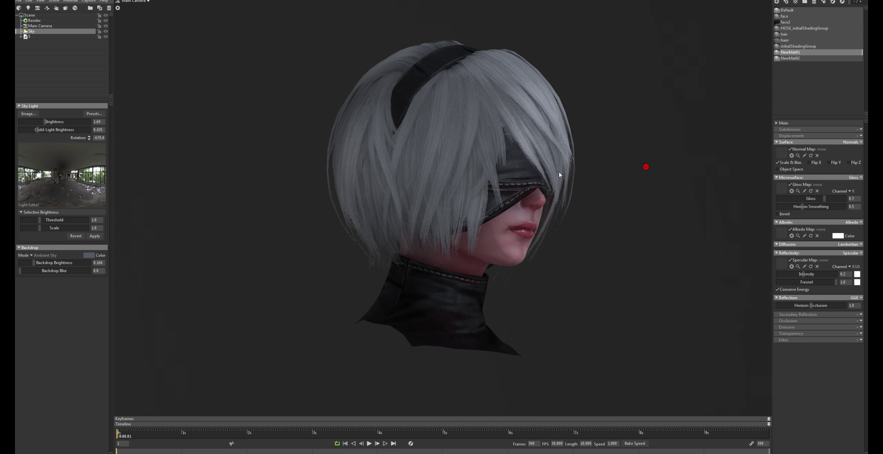
{"action": "left_click_drag", "start_coordinate": [510, 148], "coordinate": [437, 146]}
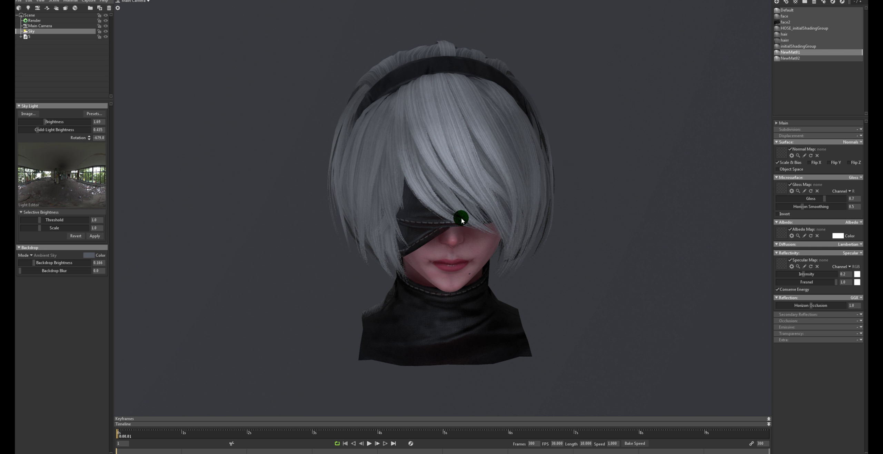
{"action": "mouse_move", "coordinate": [436, 147]}
{"action": "left_mouse_down"}
{"action": "mouse_move", "coordinate": [560, 229]}
{"action": "mouse_move", "coordinate": [604, 247]}
{"action": "left_mouse_up"}
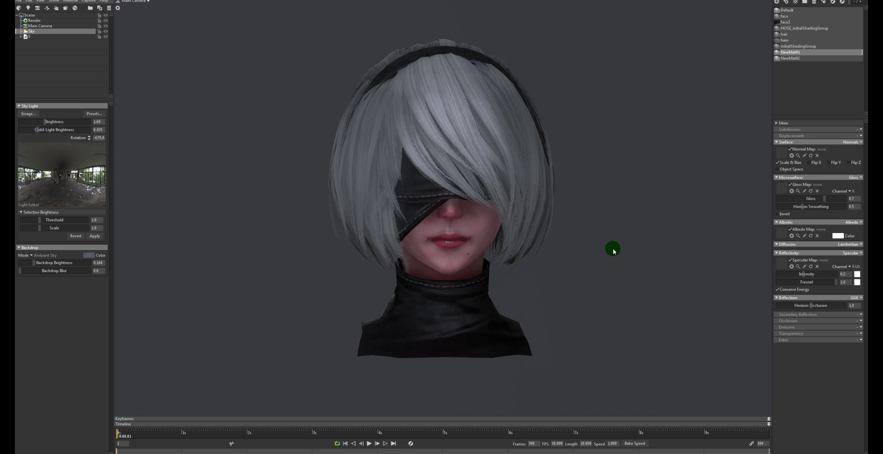
{"action": "scroll", "coordinate": [577, 234], "scroll_direction": "up", "scroll_amount": 3}
{"action": "scroll", "coordinate": [582, 253], "scroll_direction": "down", "scroll_amount": 3}
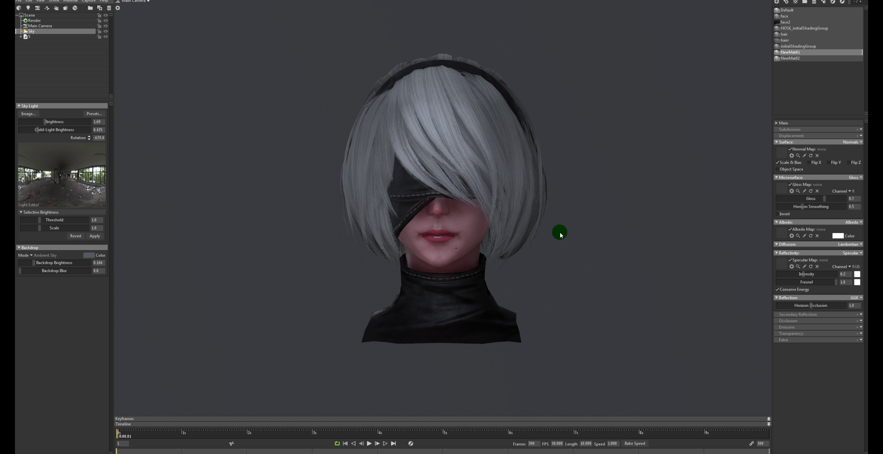
{"action": "left_click_drag", "start_coordinate": [595, 252], "coordinate": [555, 265]}
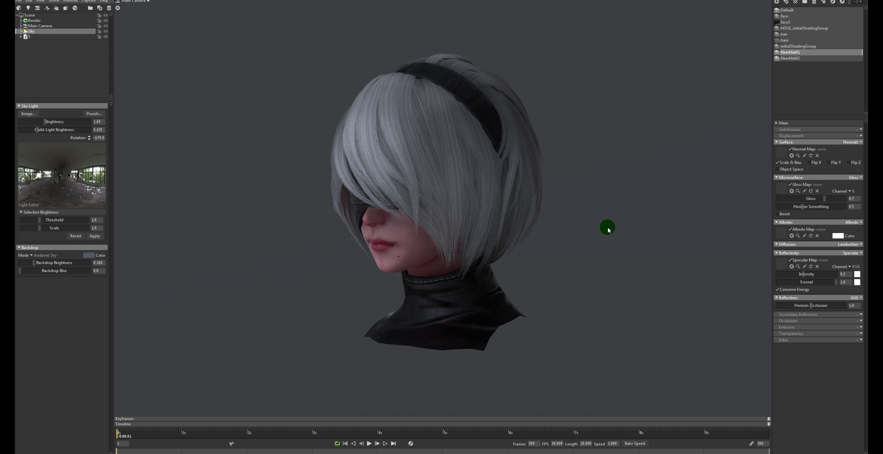
{"action": "left_click_drag", "start_coordinate": [607, 226], "coordinate": [560, 250]}
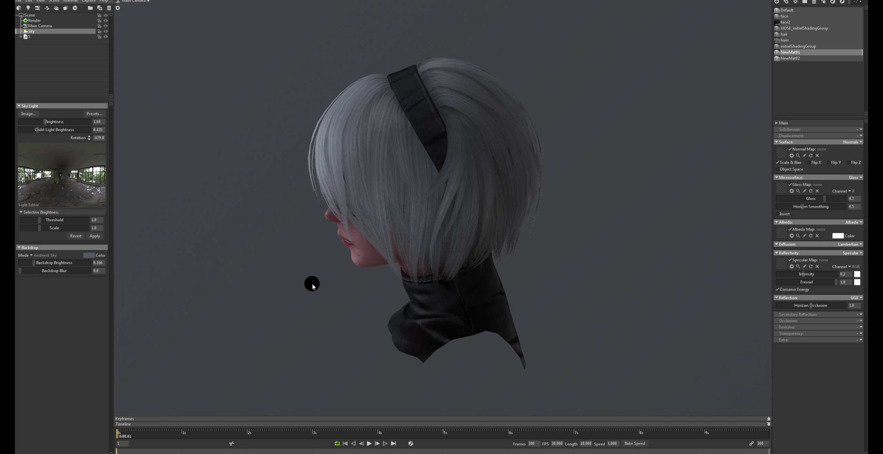
{"action": "left_click_drag", "start_coordinate": [315, 280], "coordinate": [388, 251]}
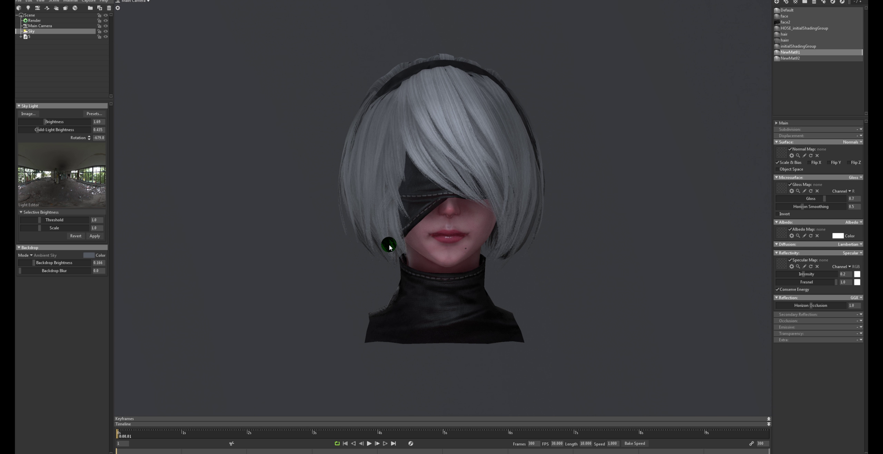